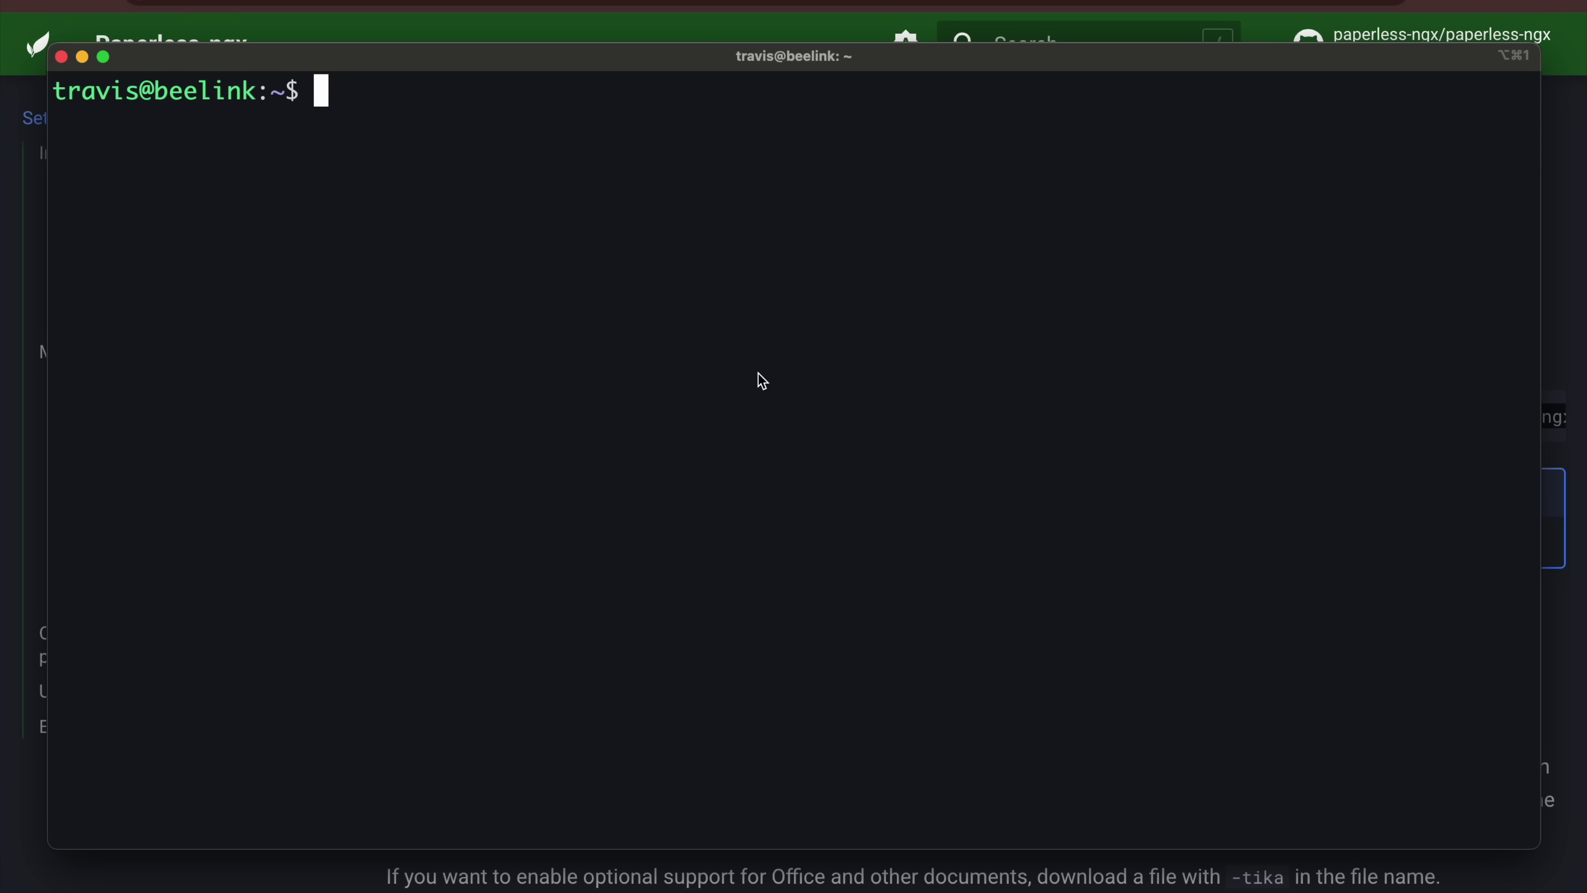
- Run the pasted install script, leaving the URL blank, port 8001, time zone America/New_York
{"action": "type", "text": "bash -c \"$(curl --location --silent --show-error https://raw.githubusercontent.com/paperless-ngx/paperless-ngx/main/install-paperless-ngx.sh)\""}
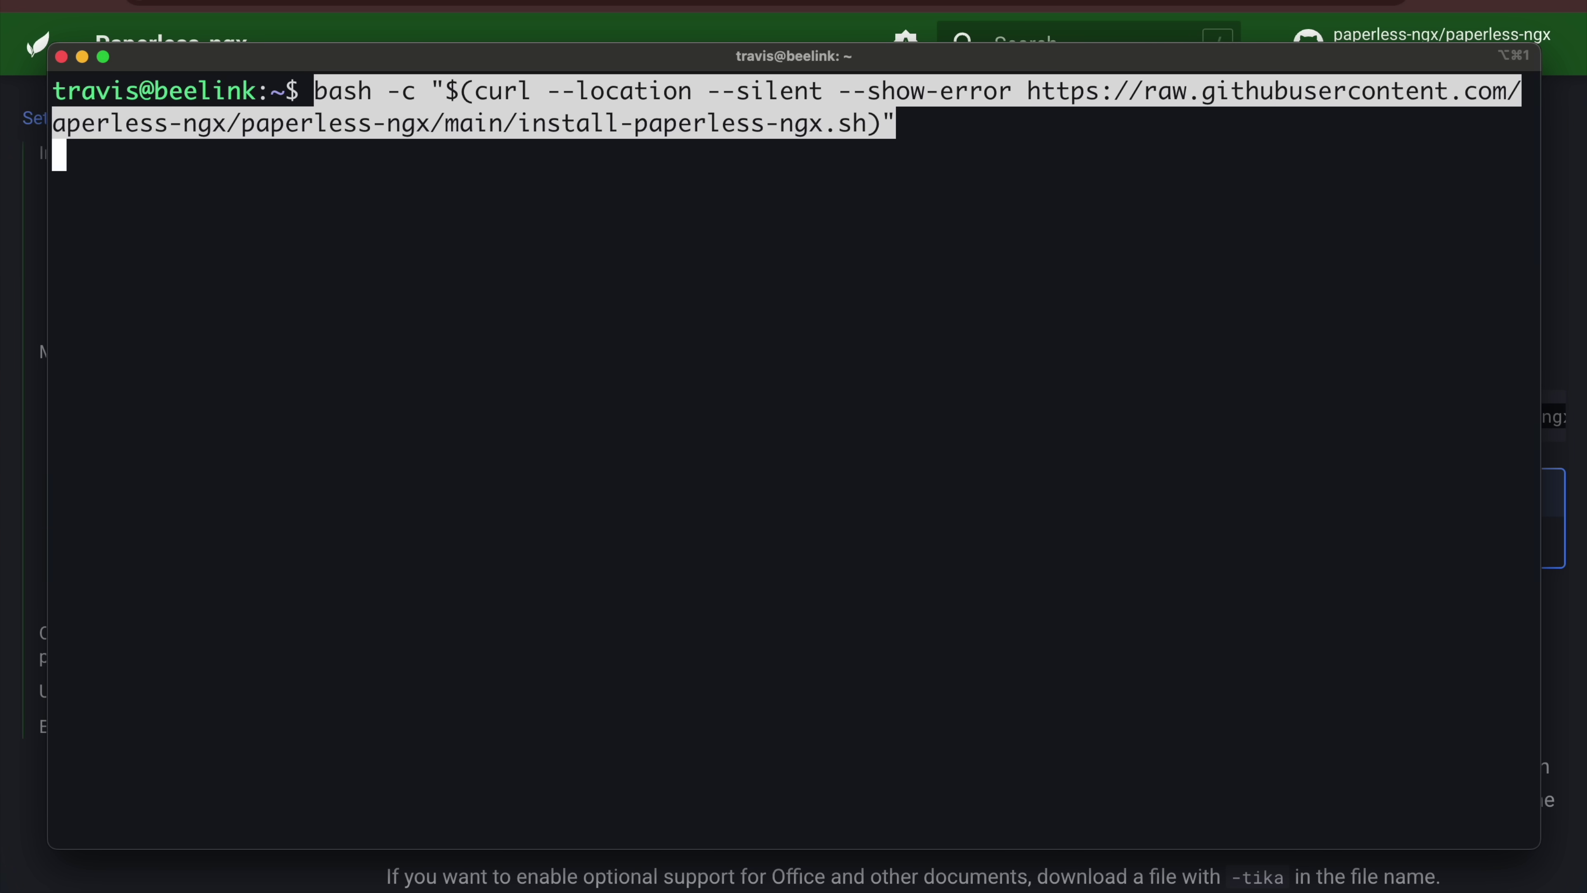
{"action": "key", "text": "Return"}
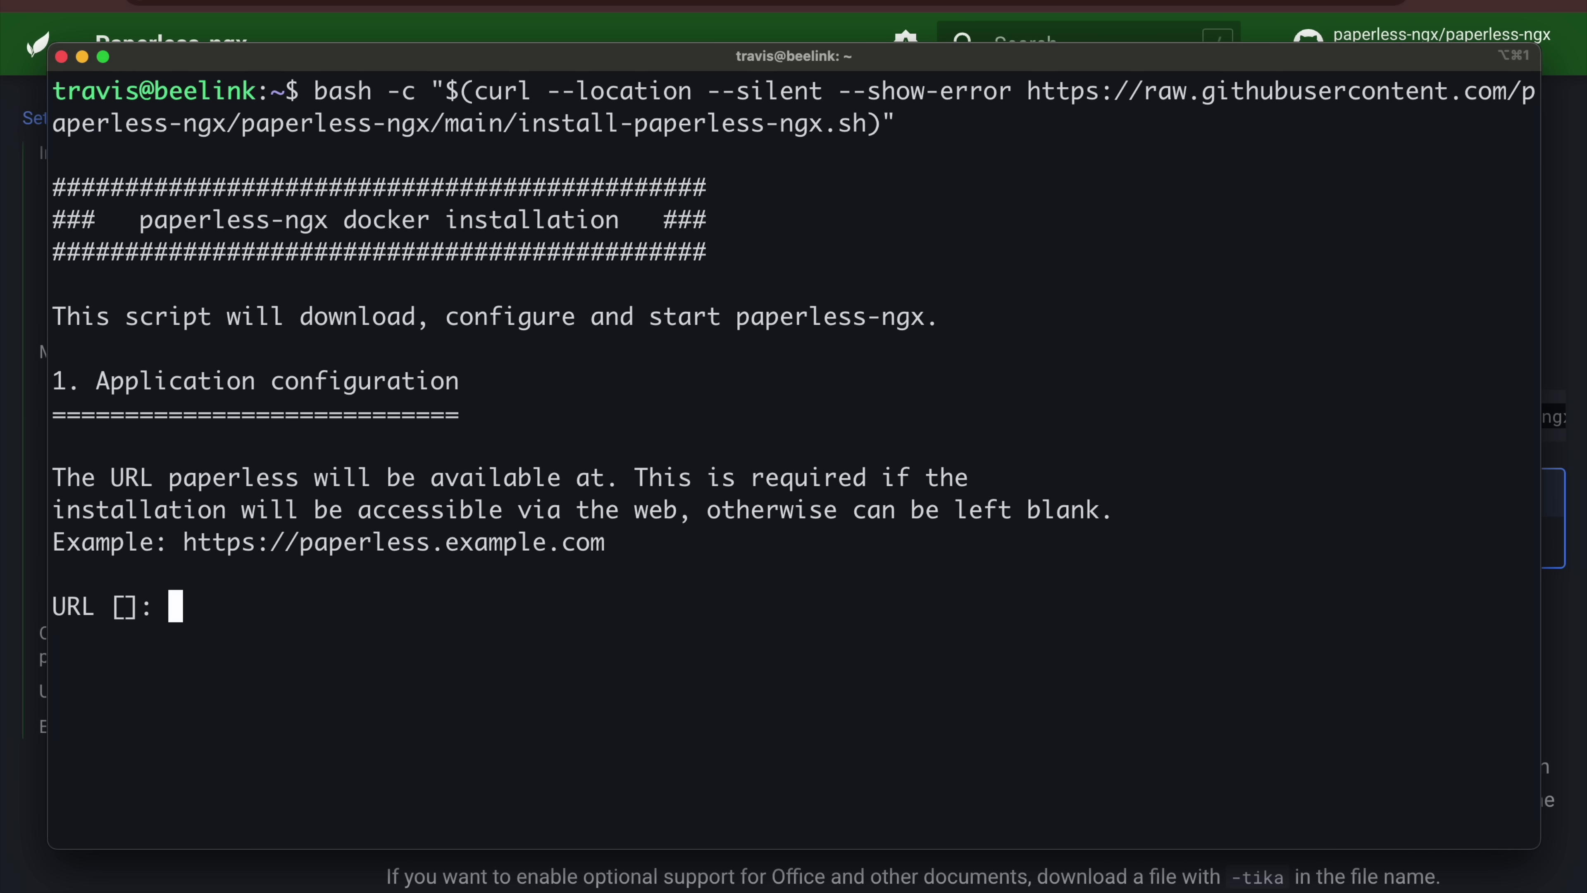
{"action": "key", "text": "Return"}
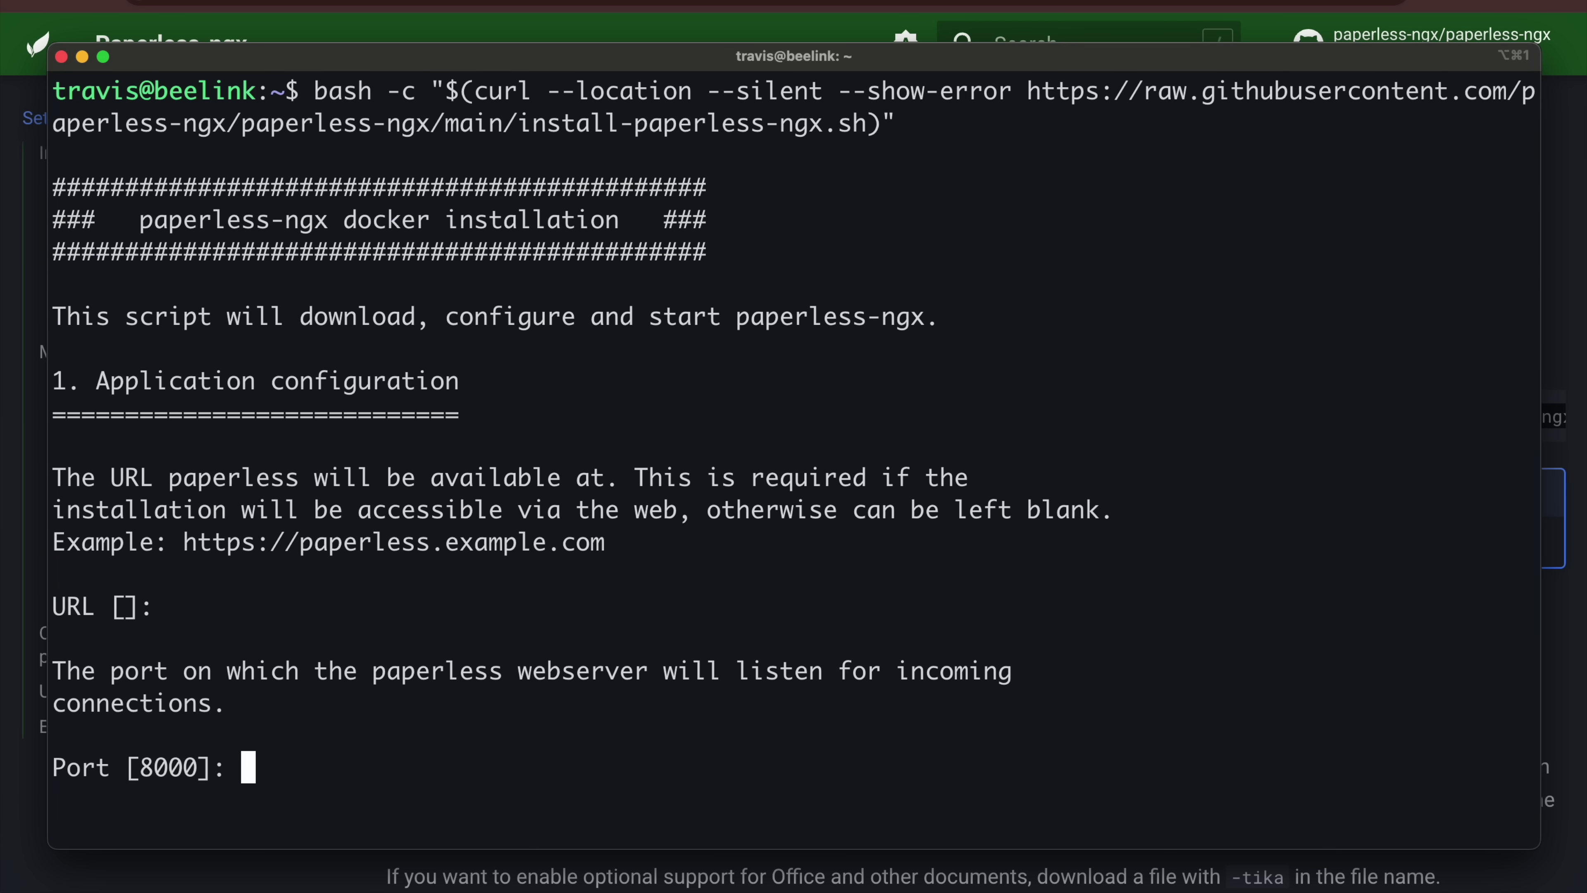
{"action": "type", "text": "8001"}
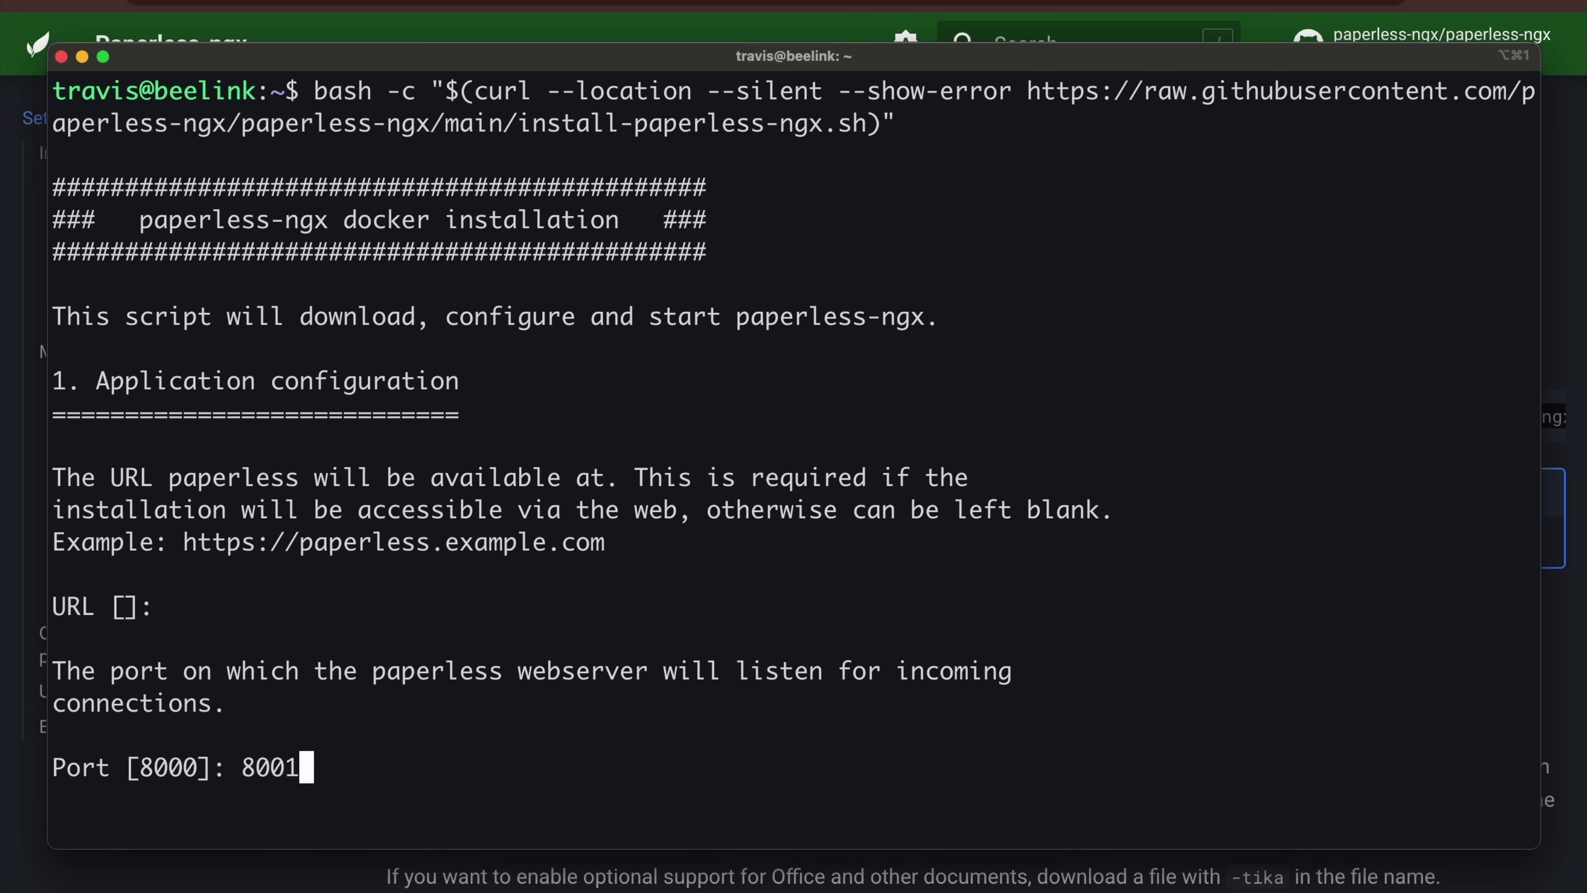
{"action": "key", "text": "Return"}
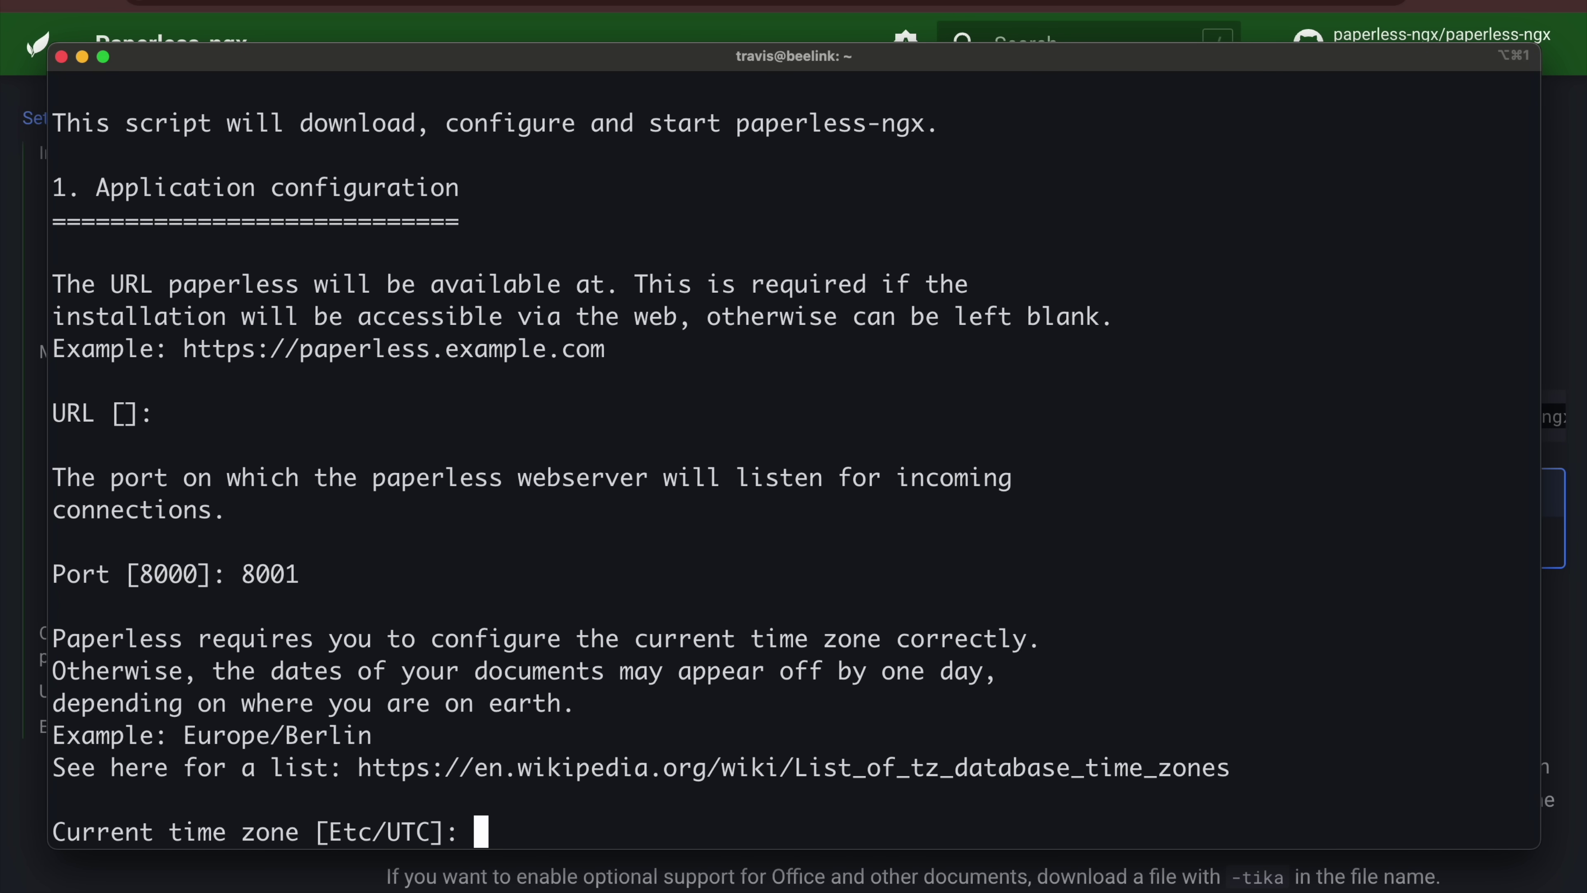
{"action": "type", "text": "Ameri"}
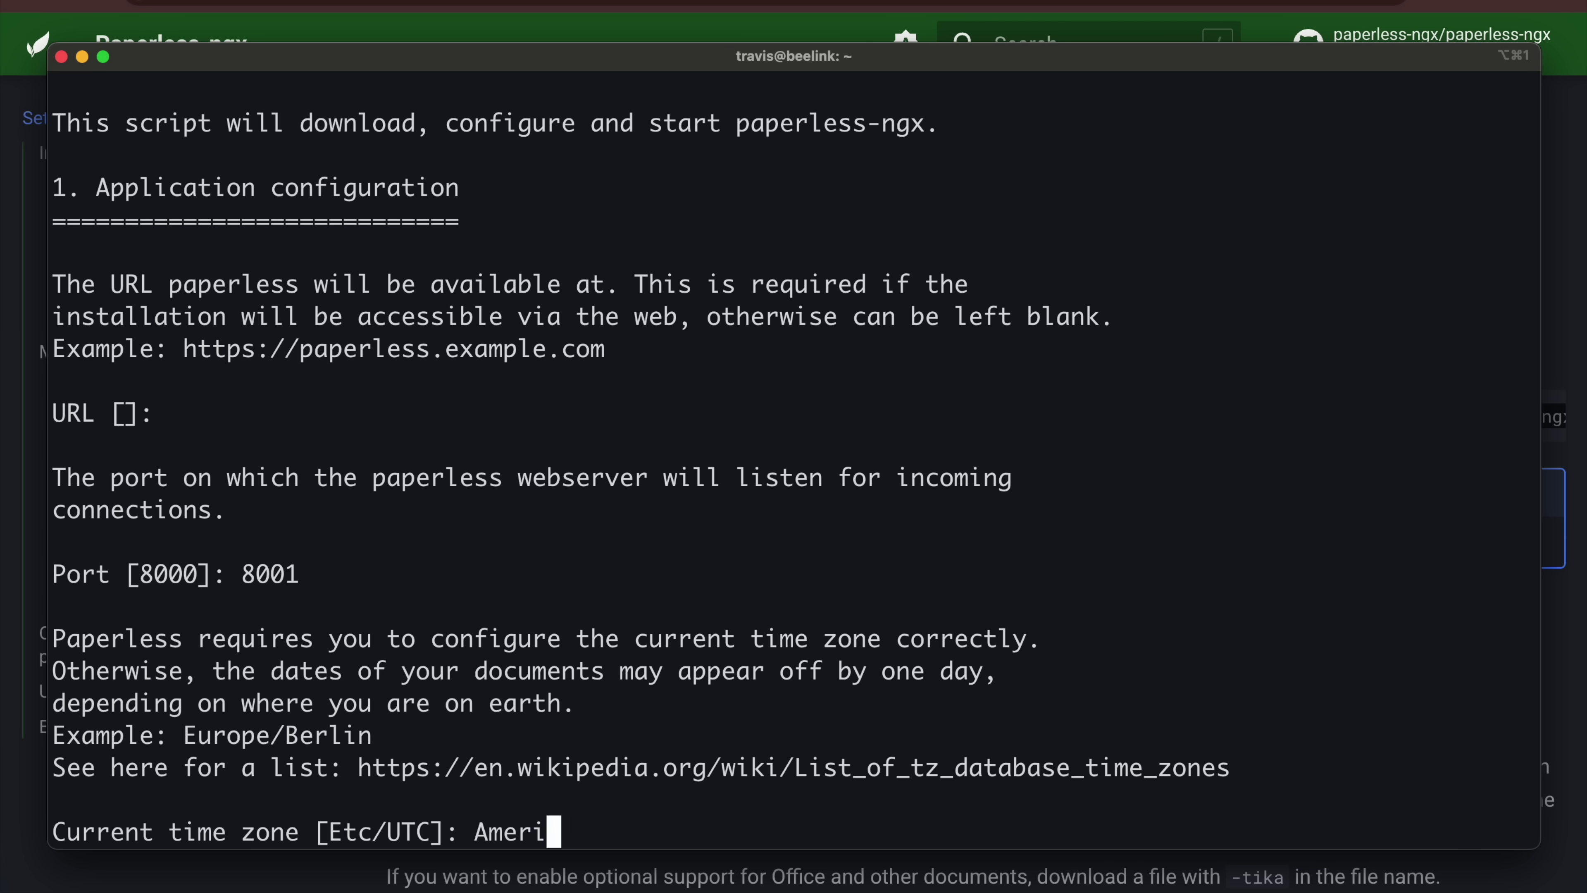
{"action": "type", "text": "ca/New_York"}
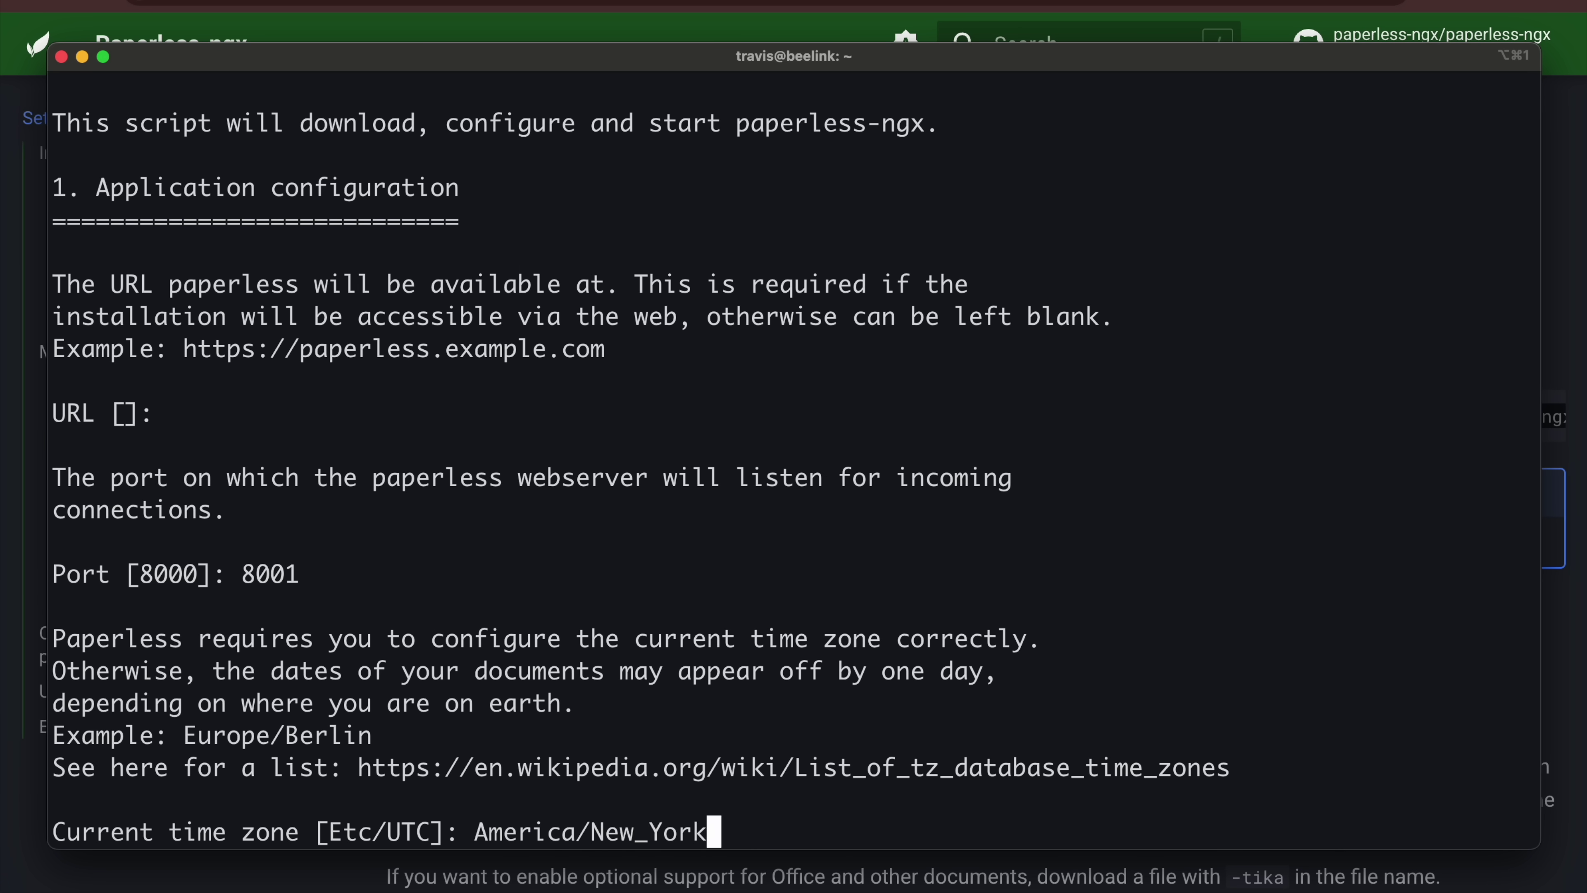
{"action": "key", "text": "Return"}
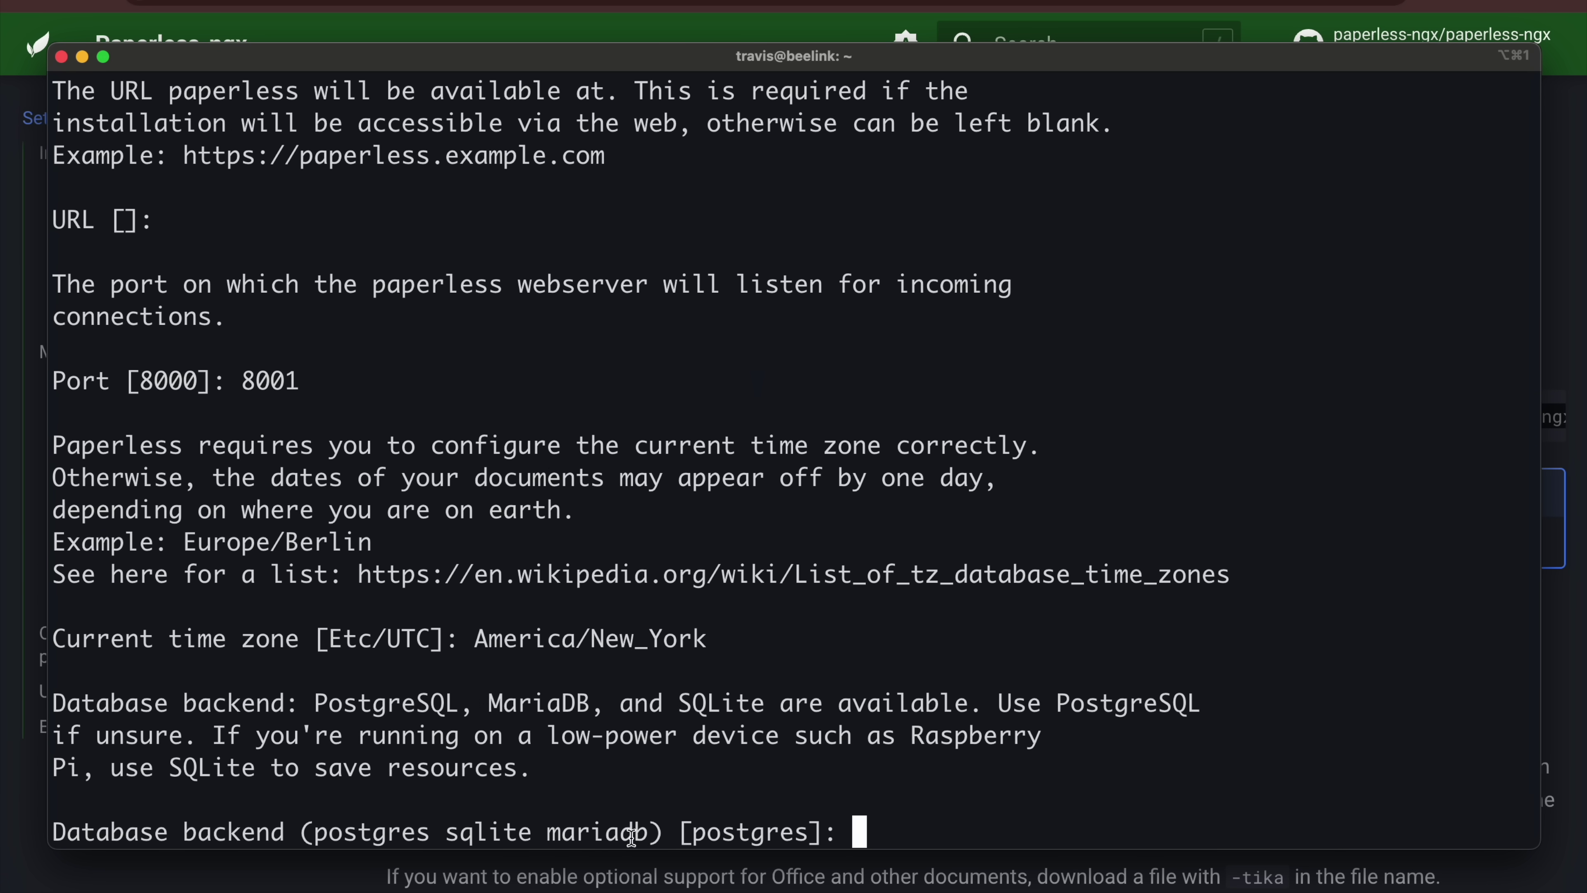
- Choose sqlite, decline Tika, and keep default eng OCR language and user/group ID 1000
{"action": "type", "text": "sqlite"}
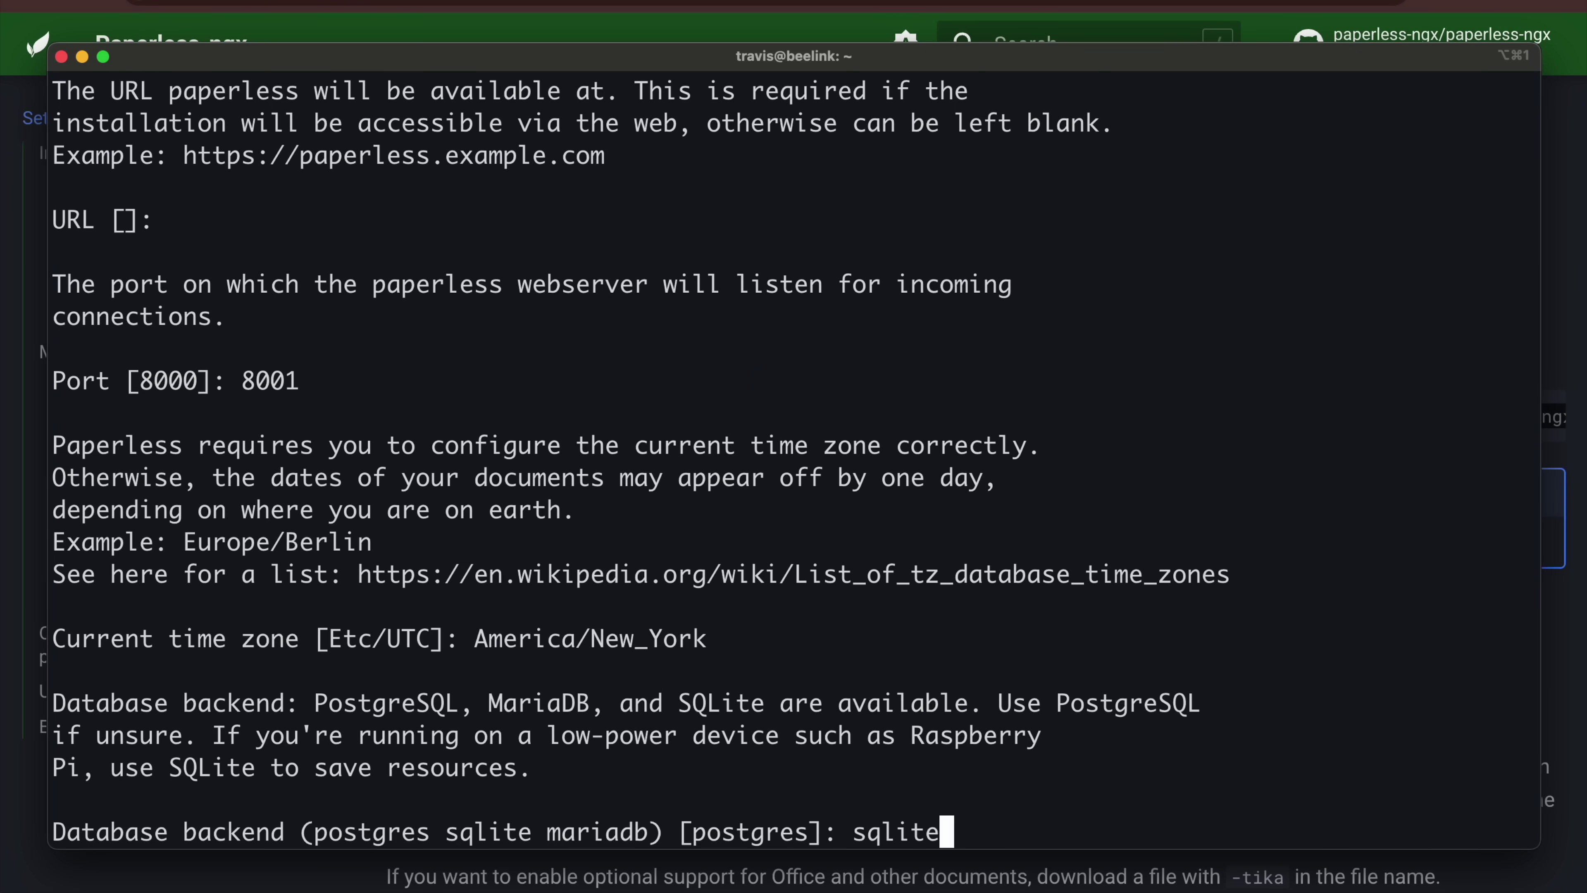
{"action": "key", "text": "Return"}
{"action": "type", "text": "no"}
{"action": "key", "text": "Return"}
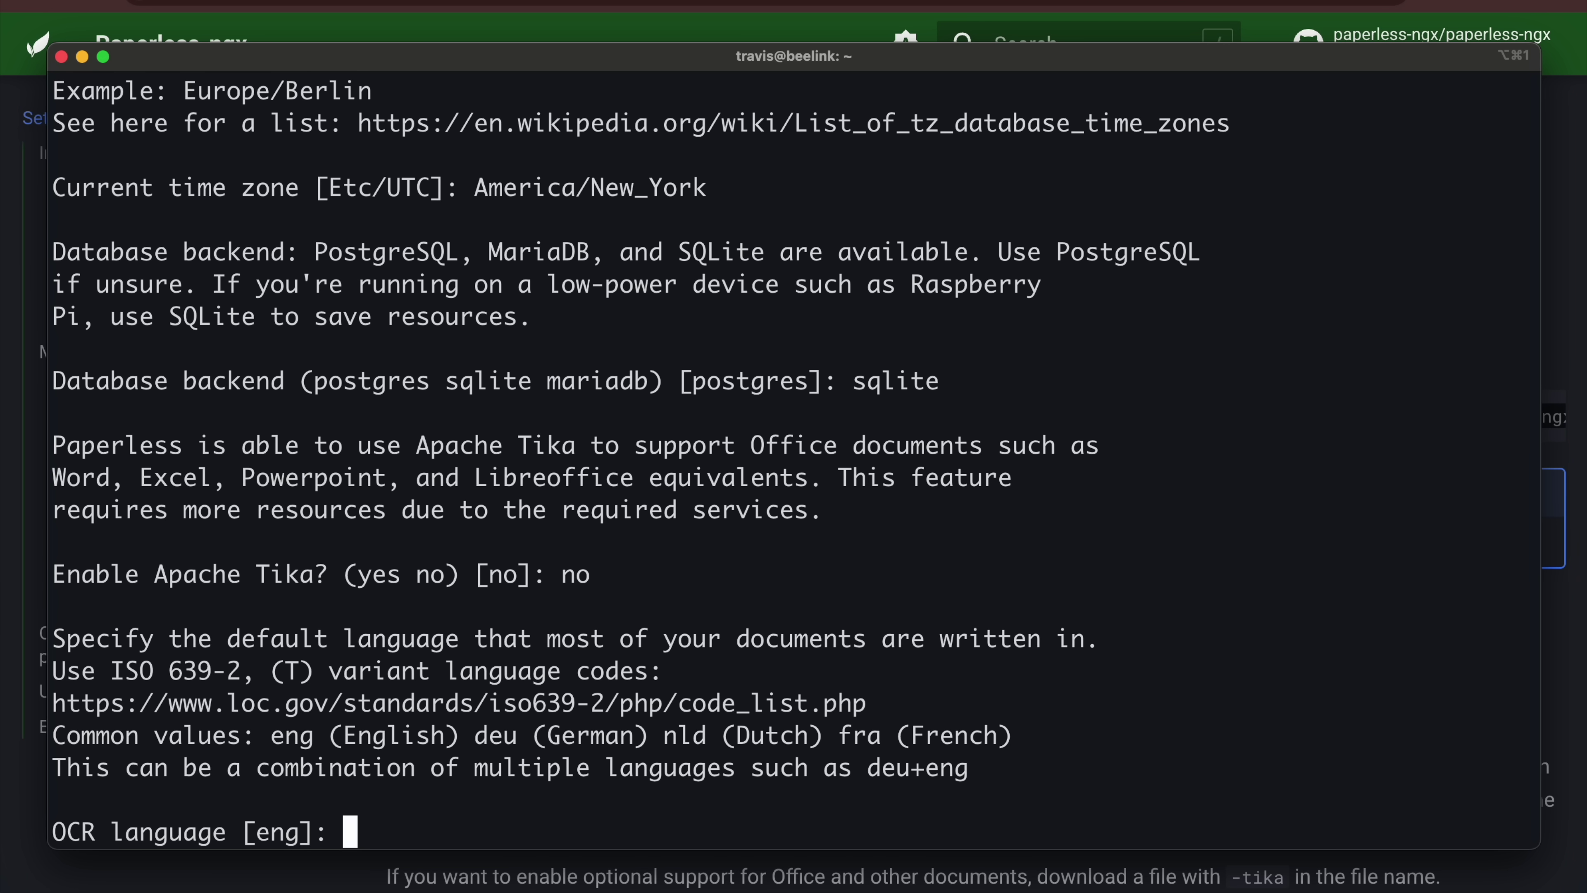
{"action": "key", "text": "Return"}
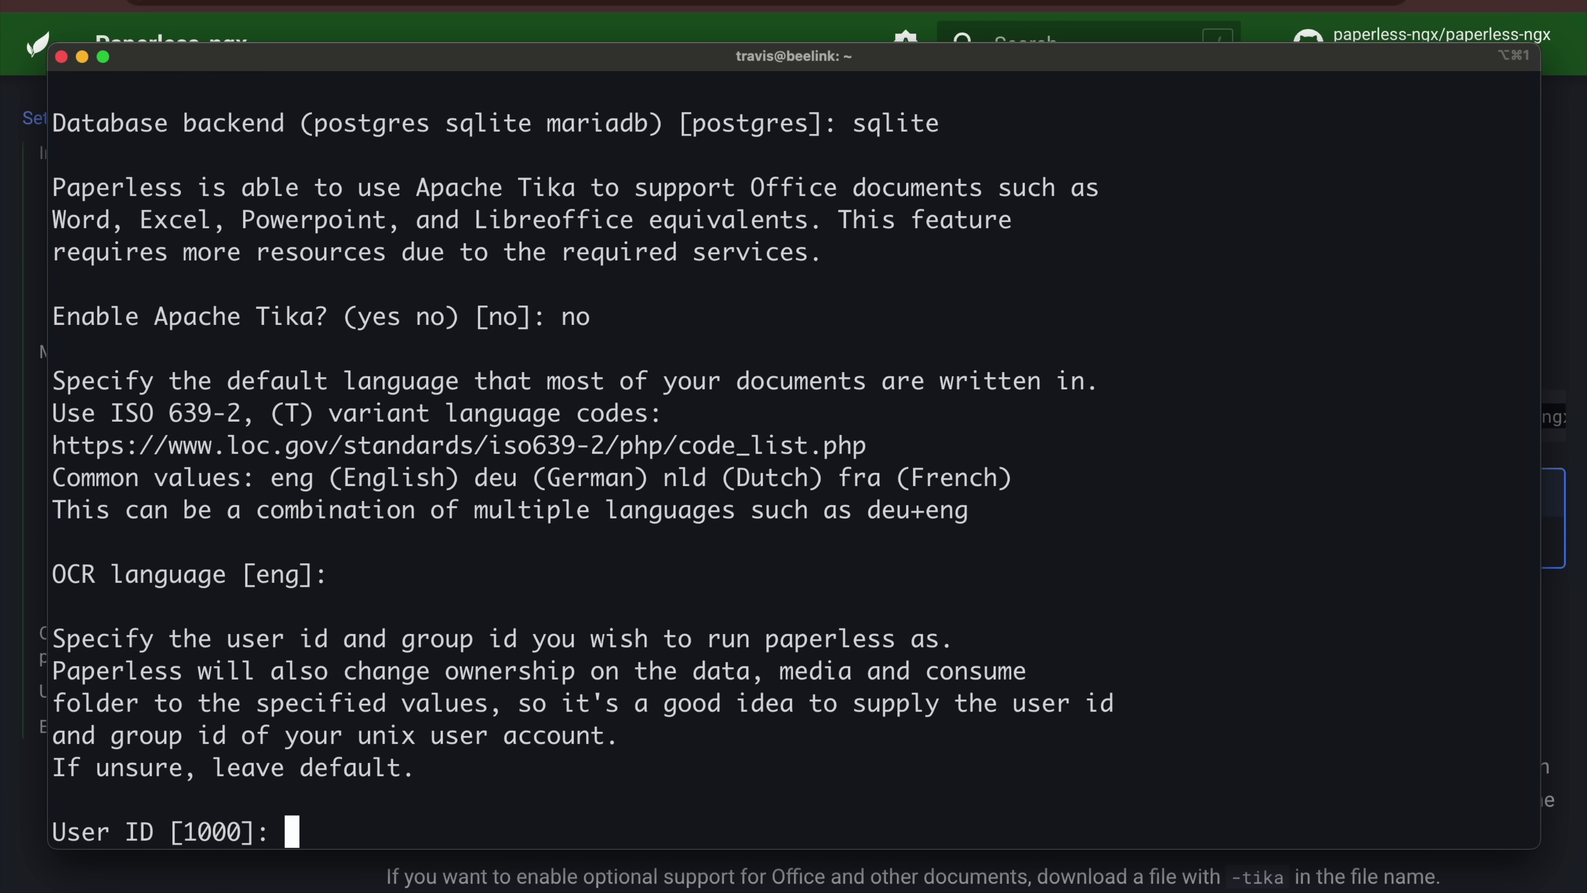
{"action": "key", "text": "Return"}
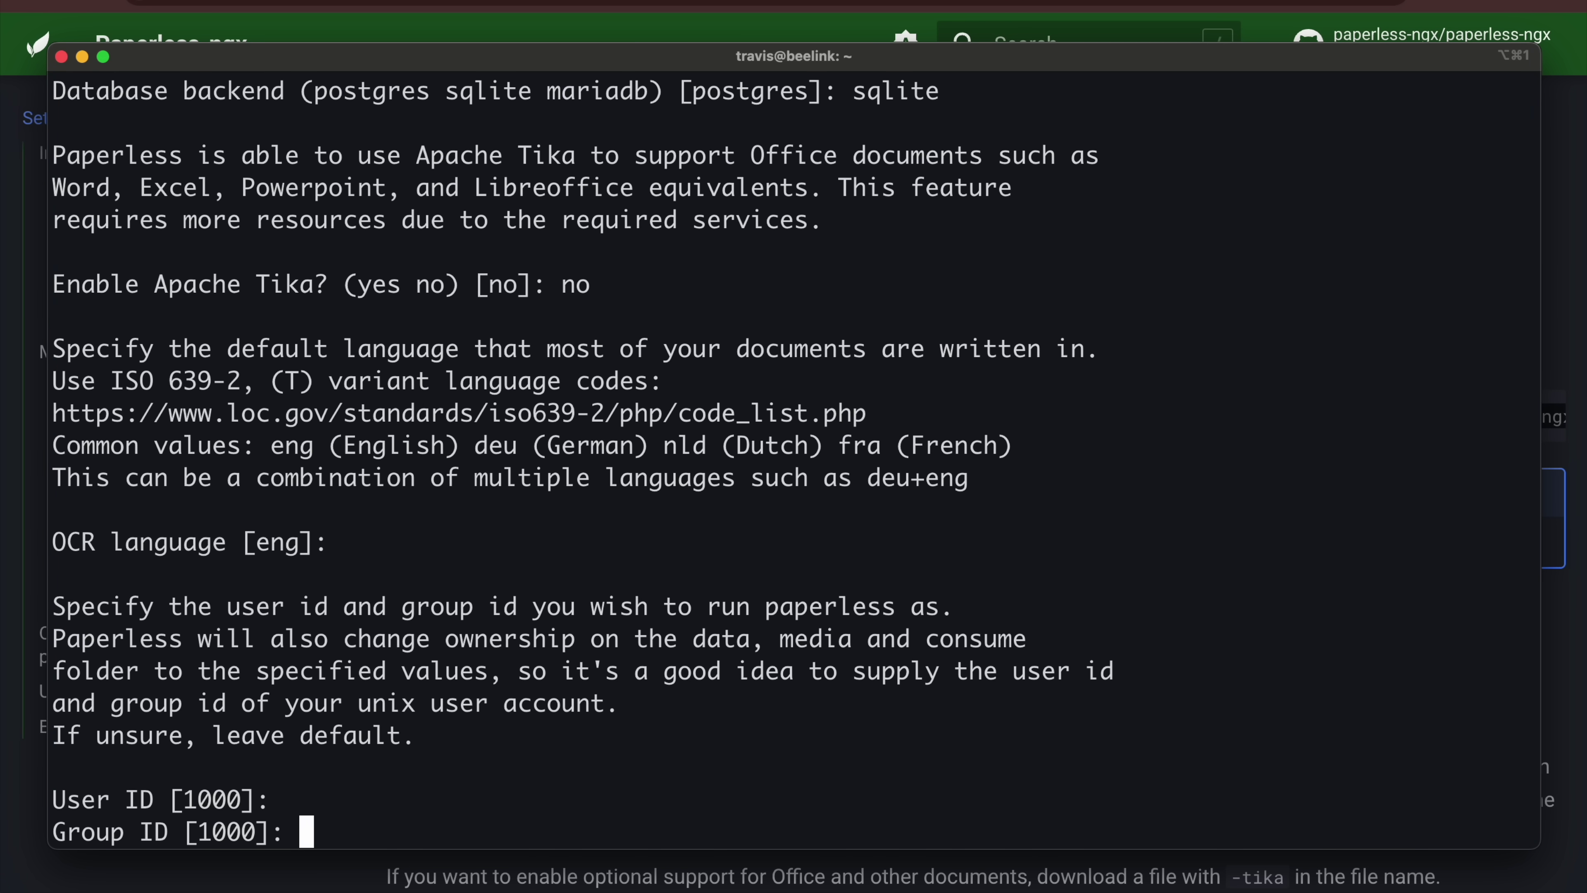
{"action": "key", "text": "Return"}
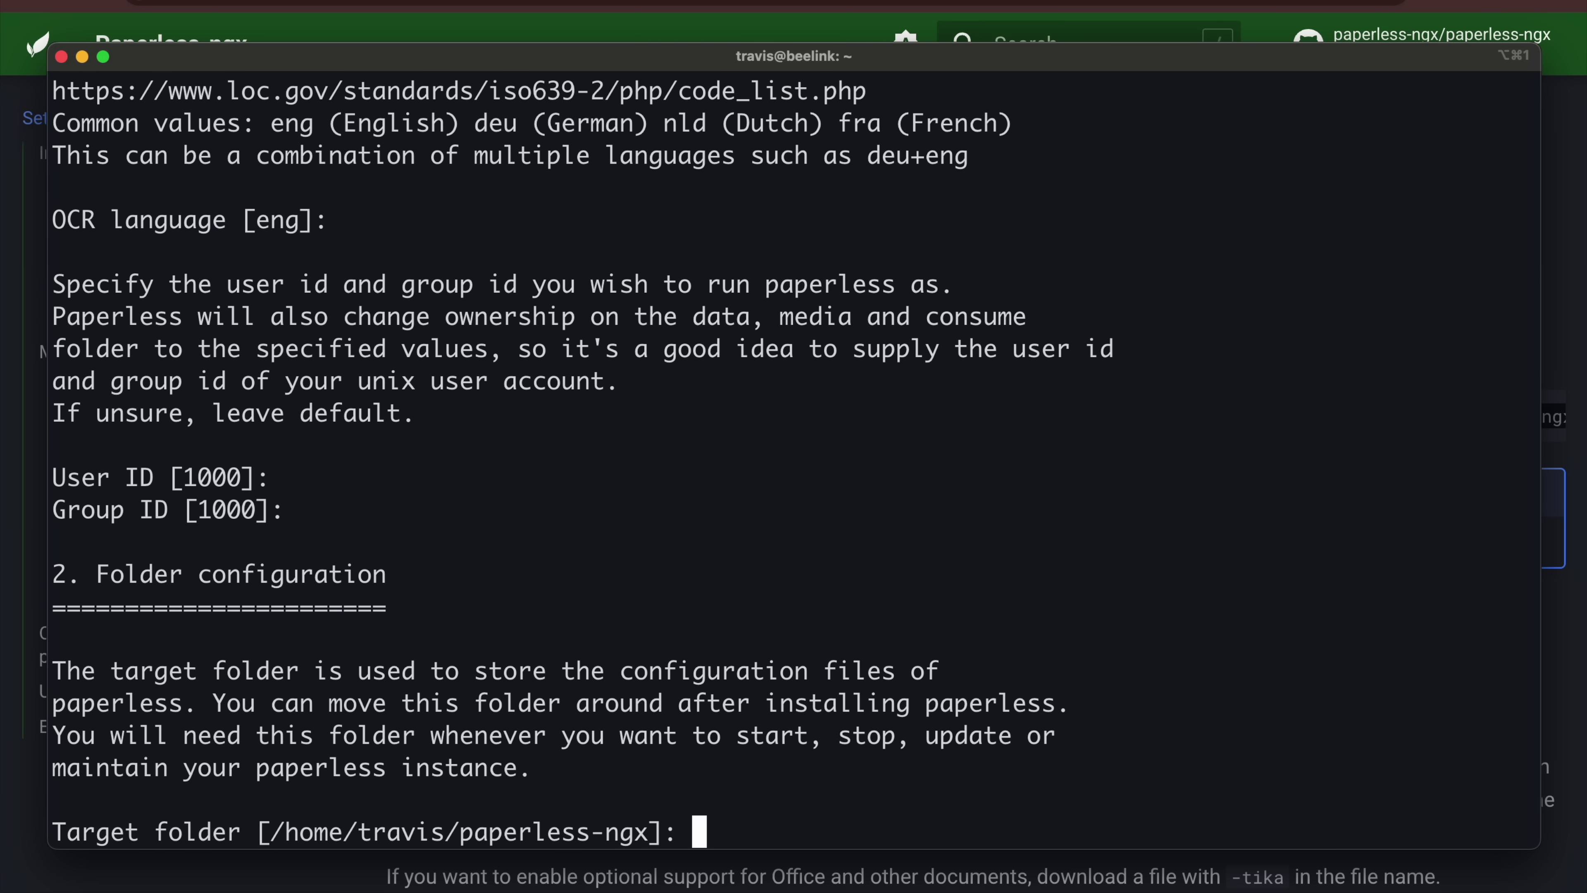
- Keep the default target, consume, media and data folders and the default username
{"action": "key", "text": "Return"}
{"action": "key", "text": "Return"}
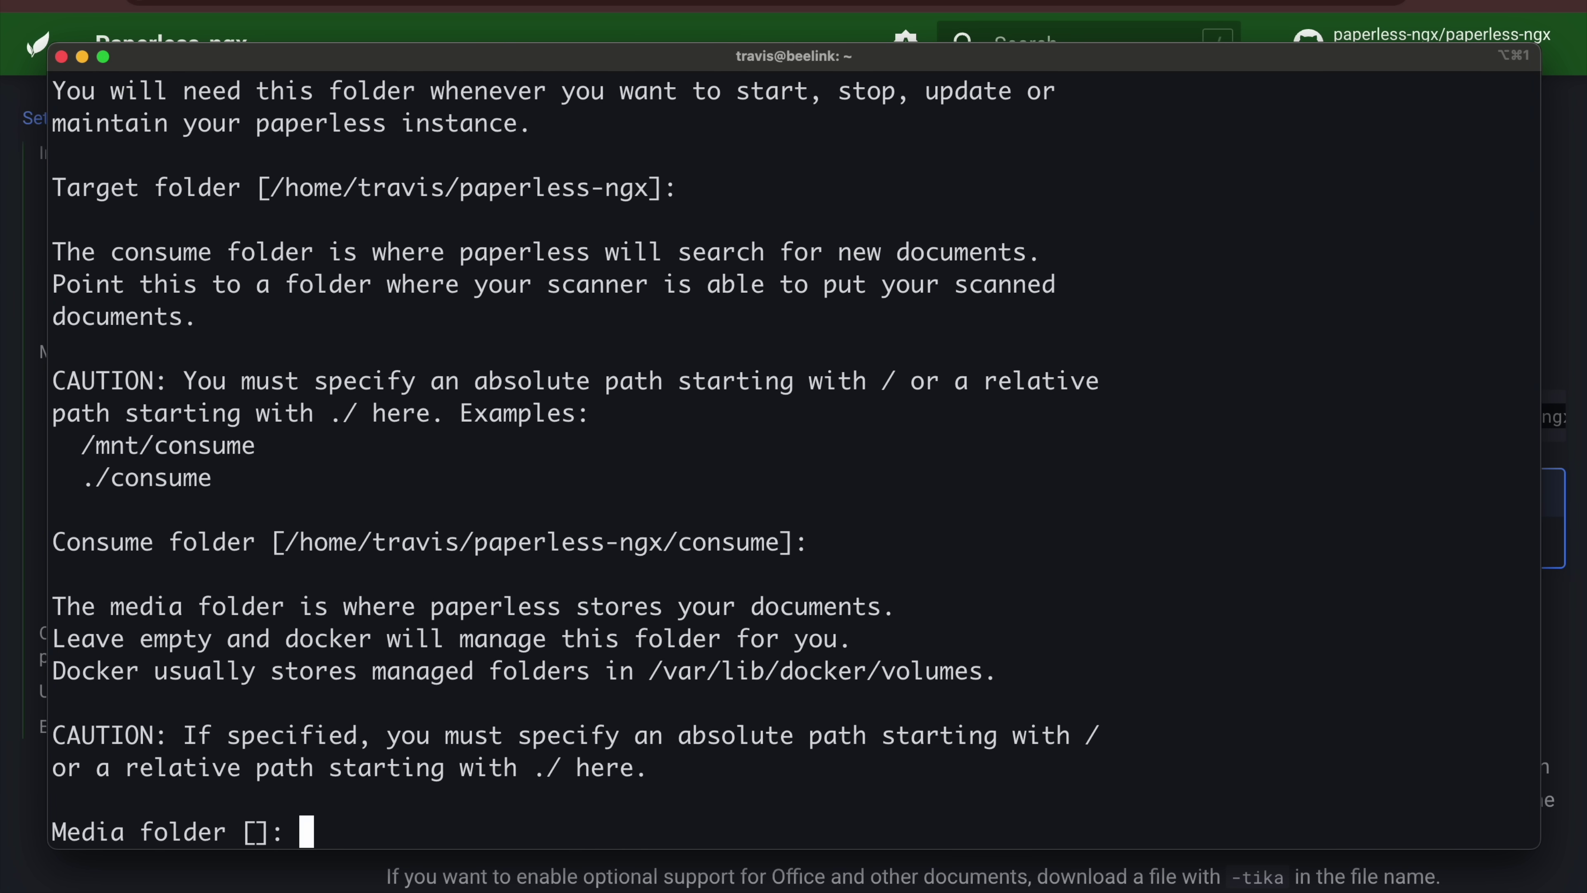
{"action": "key", "text": "Return"}
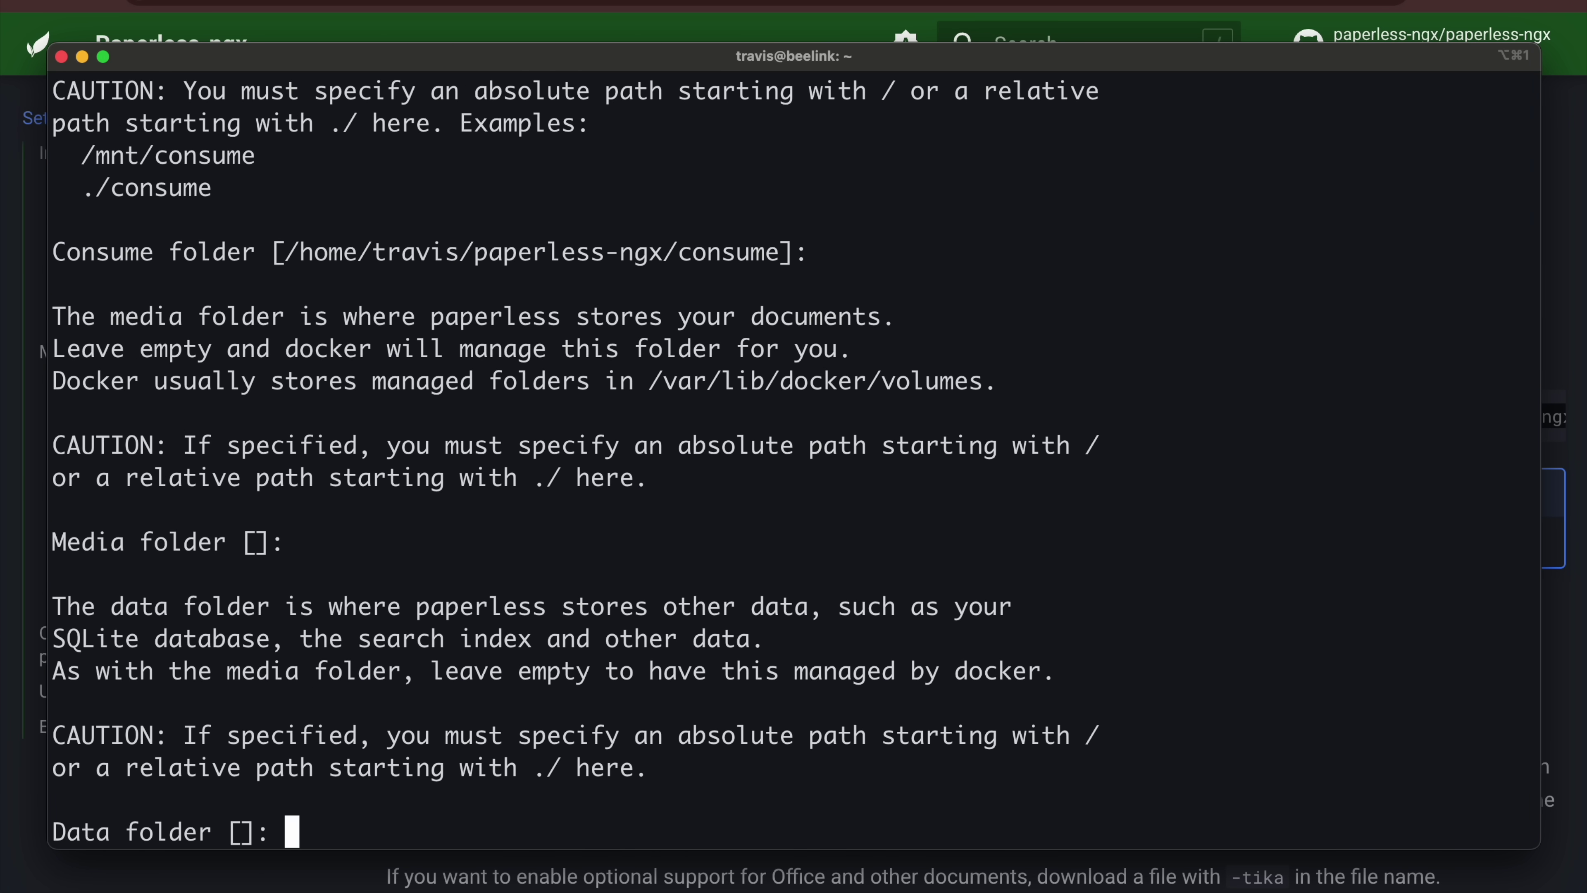
{"action": "key", "text": "Return"}
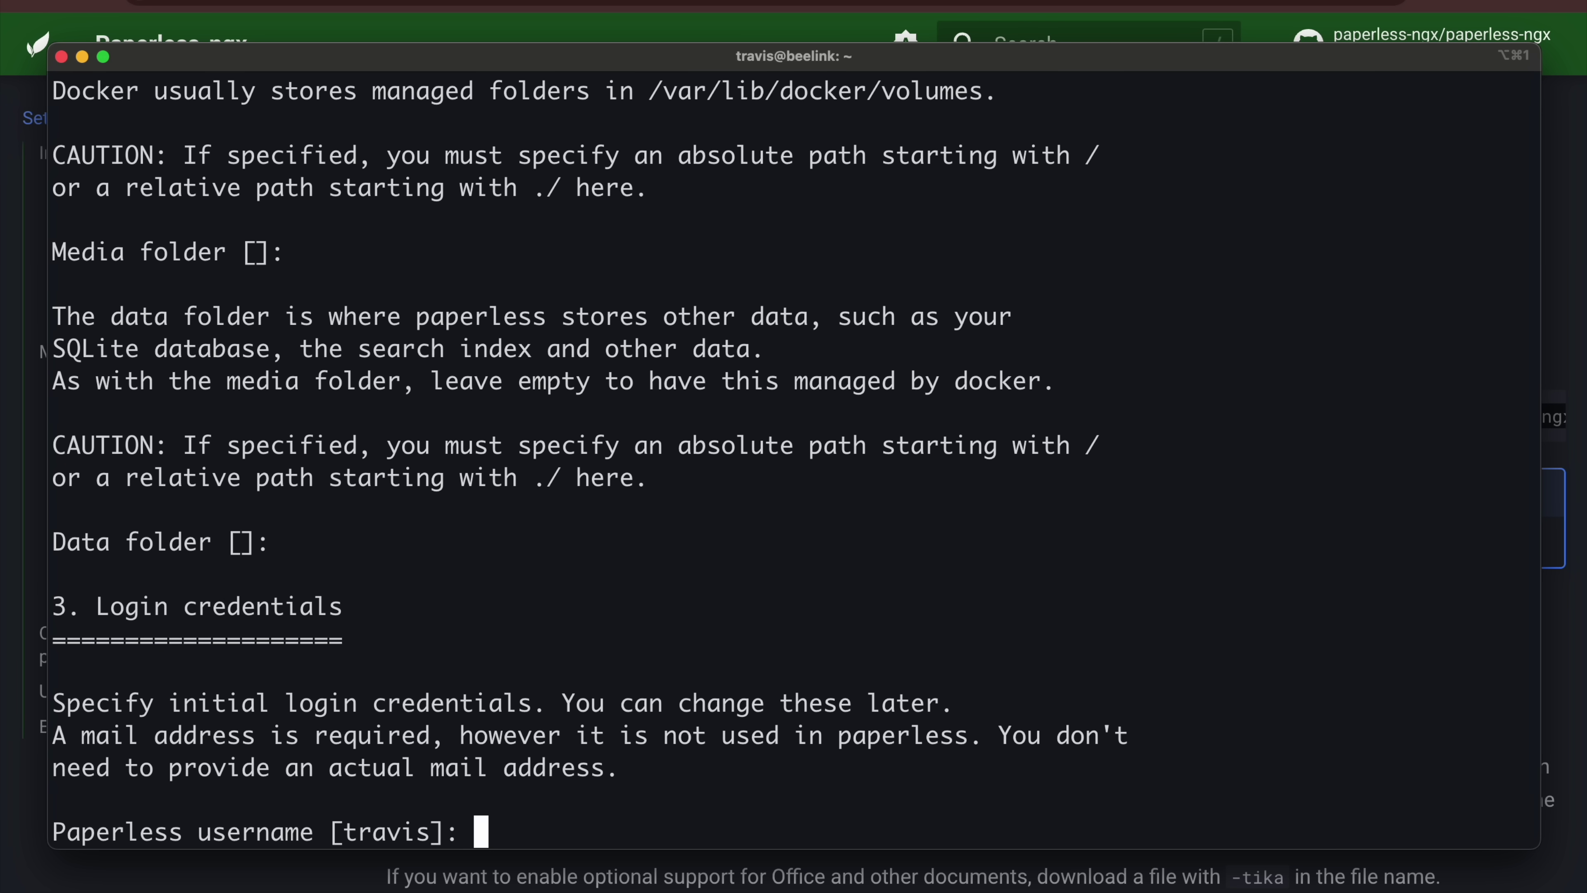
{"action": "key", "text": "Return"}
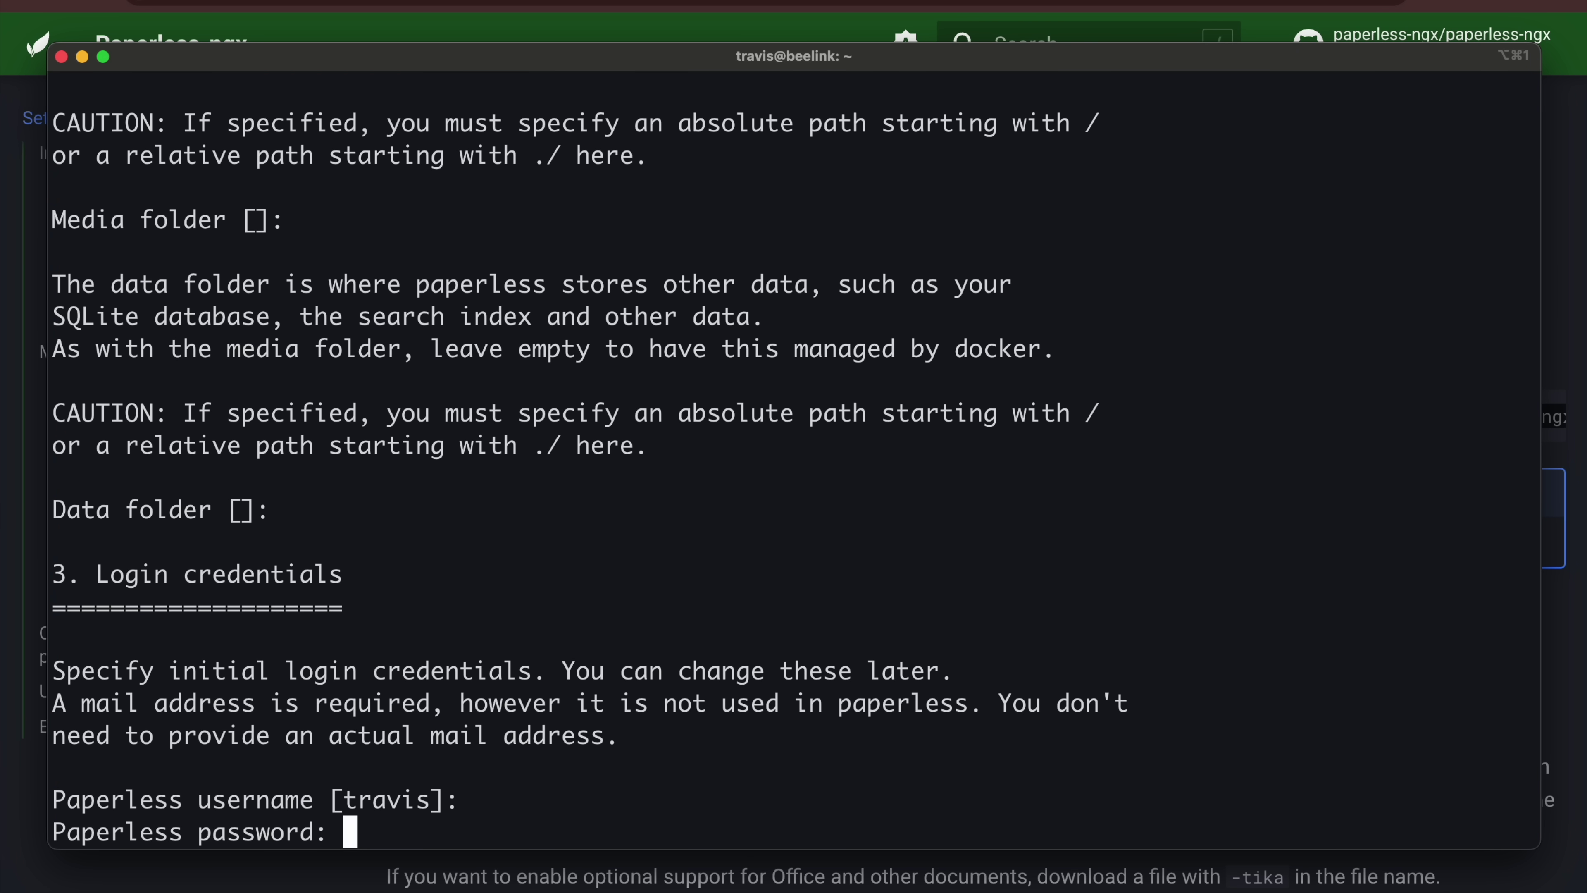
- Enter and confirm the login password, then view the project's docker compose folder on GitHub
{"action": "key", "text": "Return"}
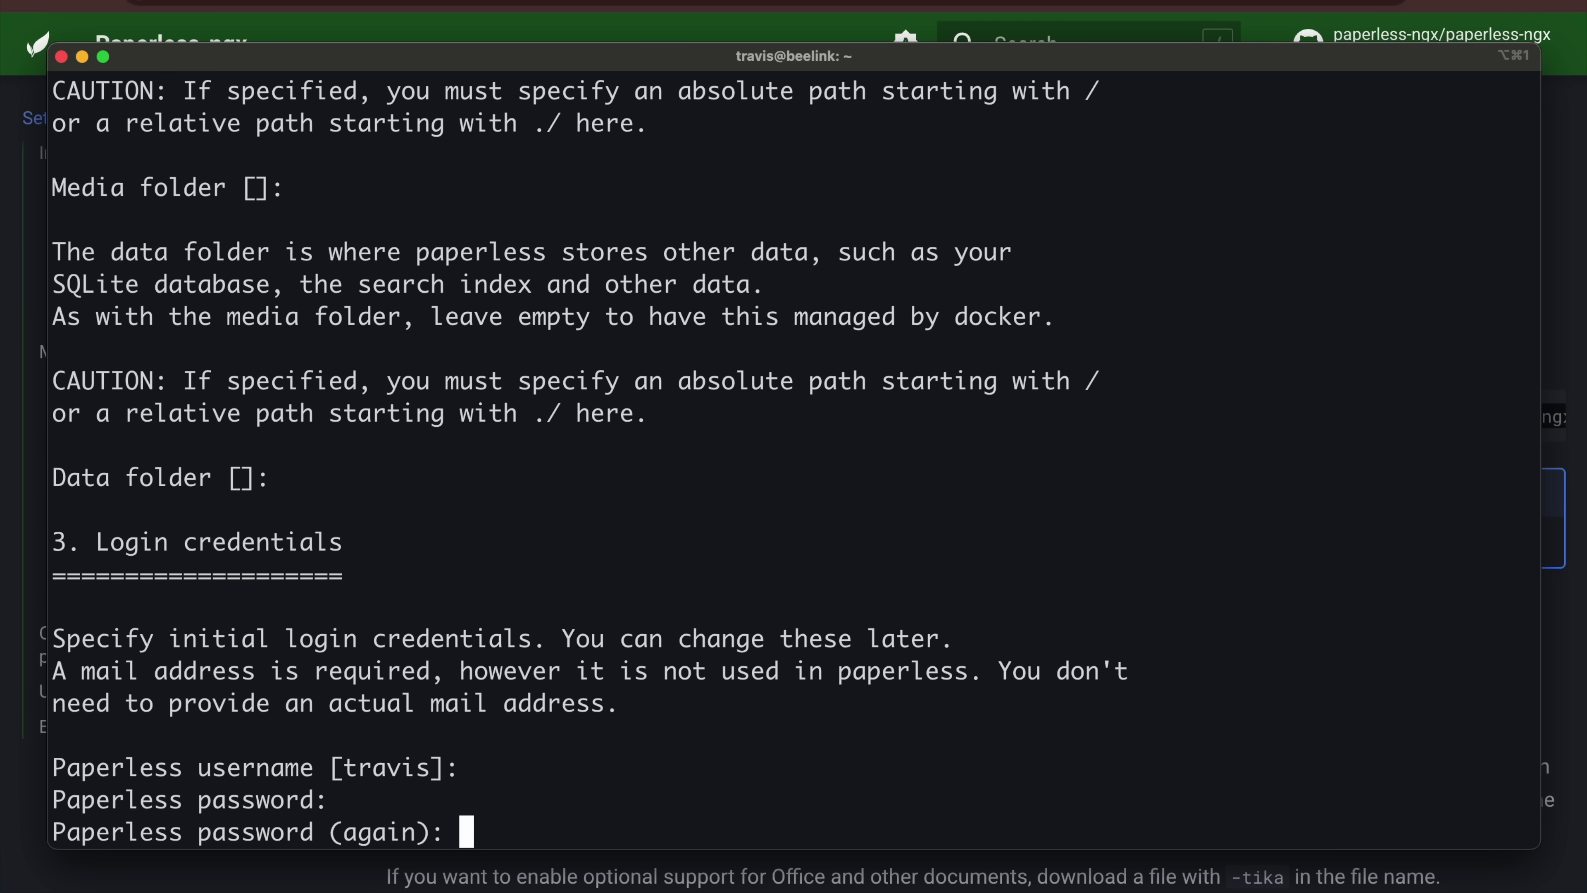
{"action": "key", "text": "Return"}
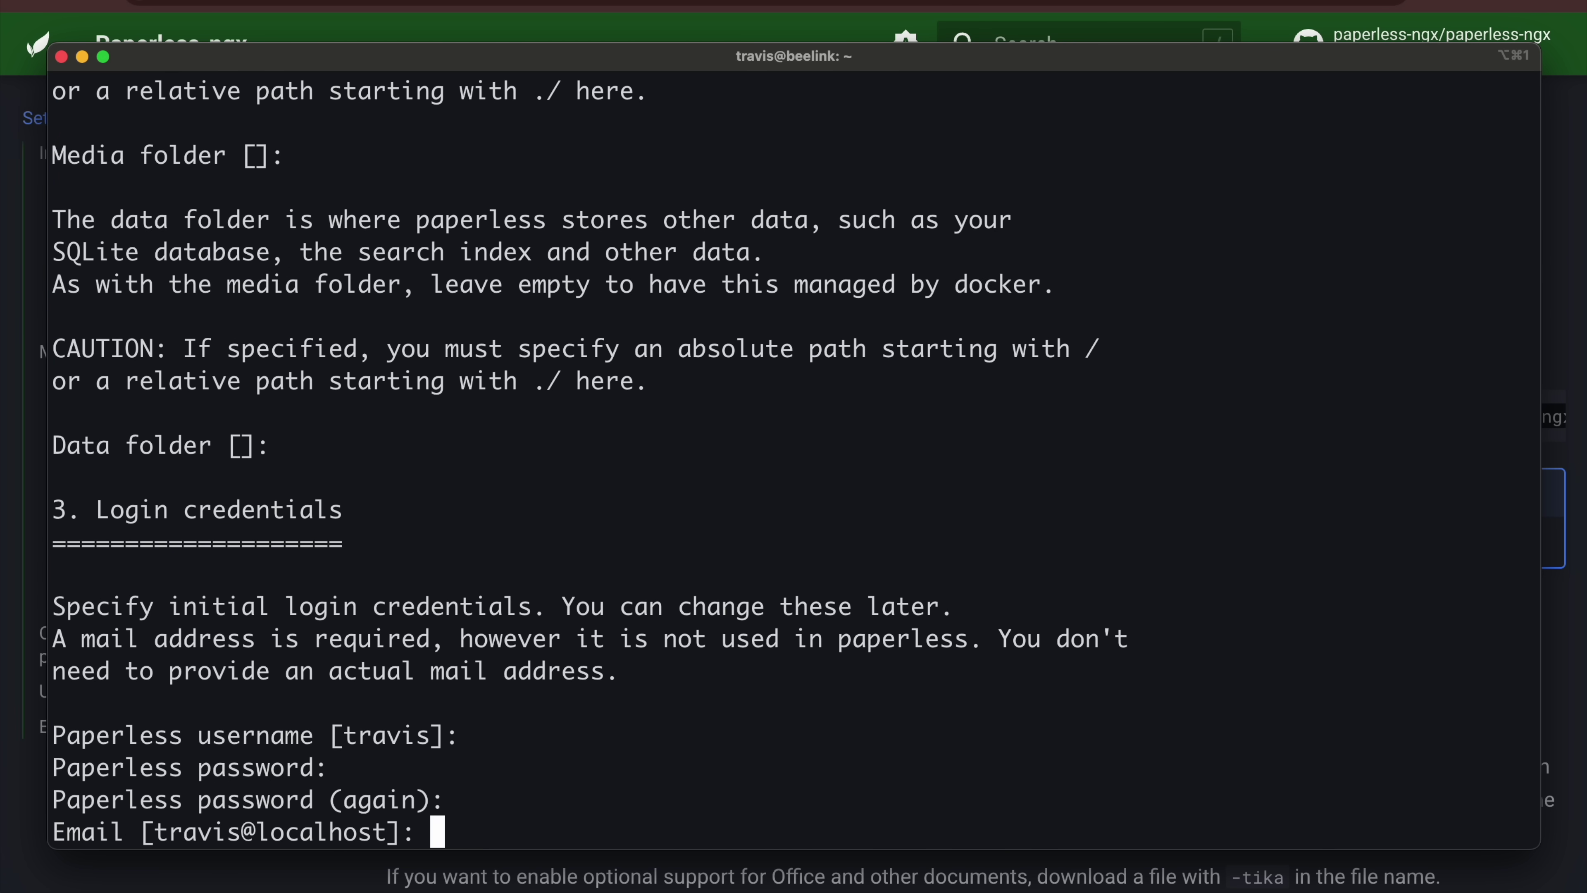
{"action": "key", "text": "Return"}
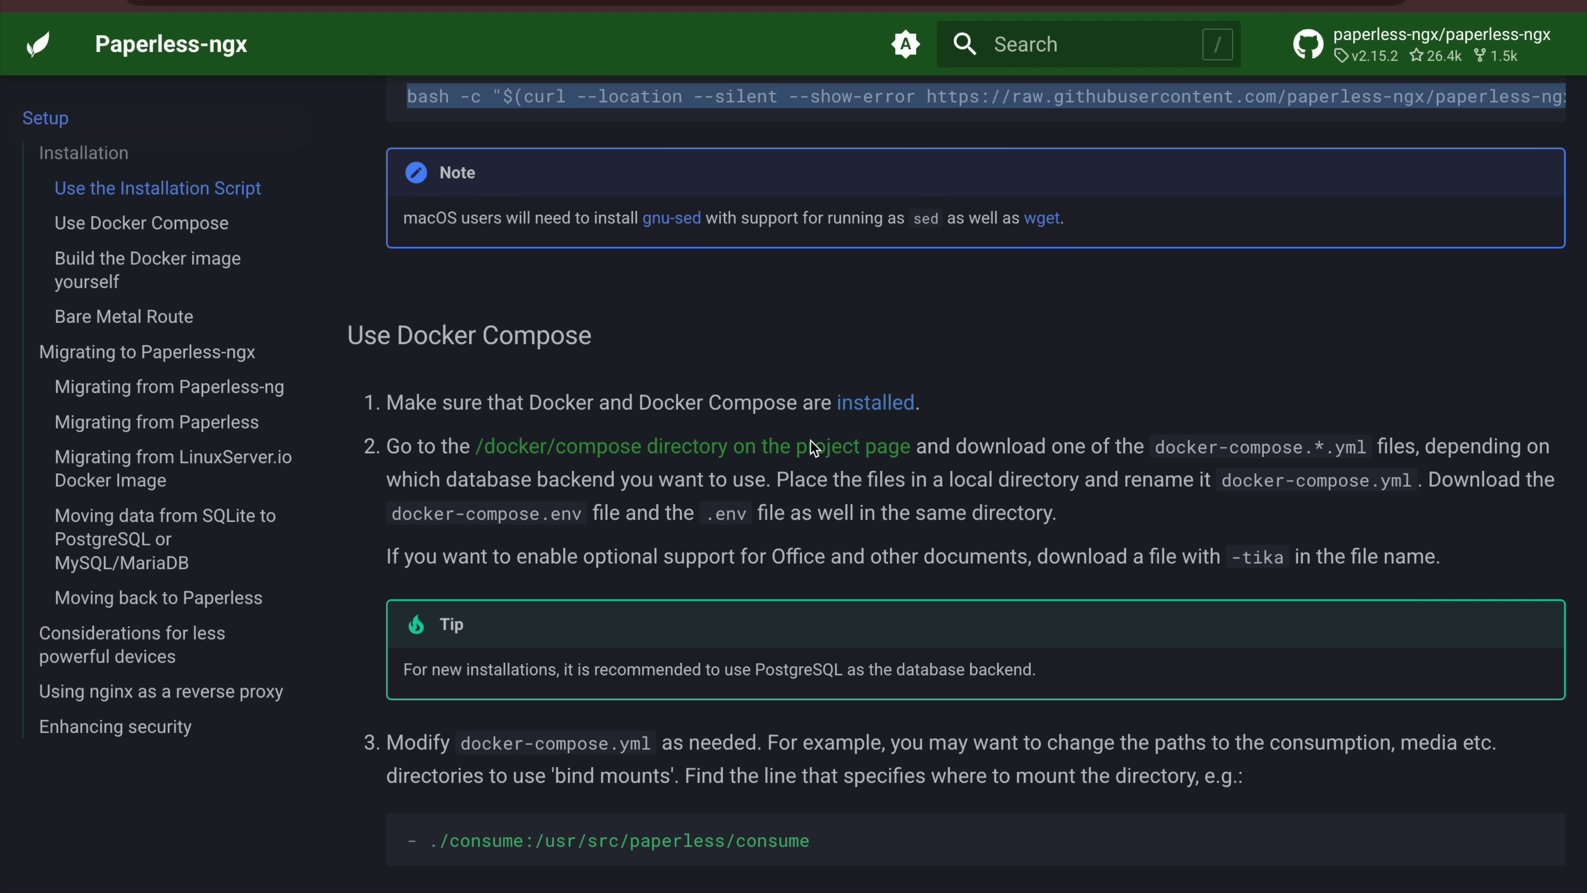
{"action": "left_click", "coordinate": [812, 440]}
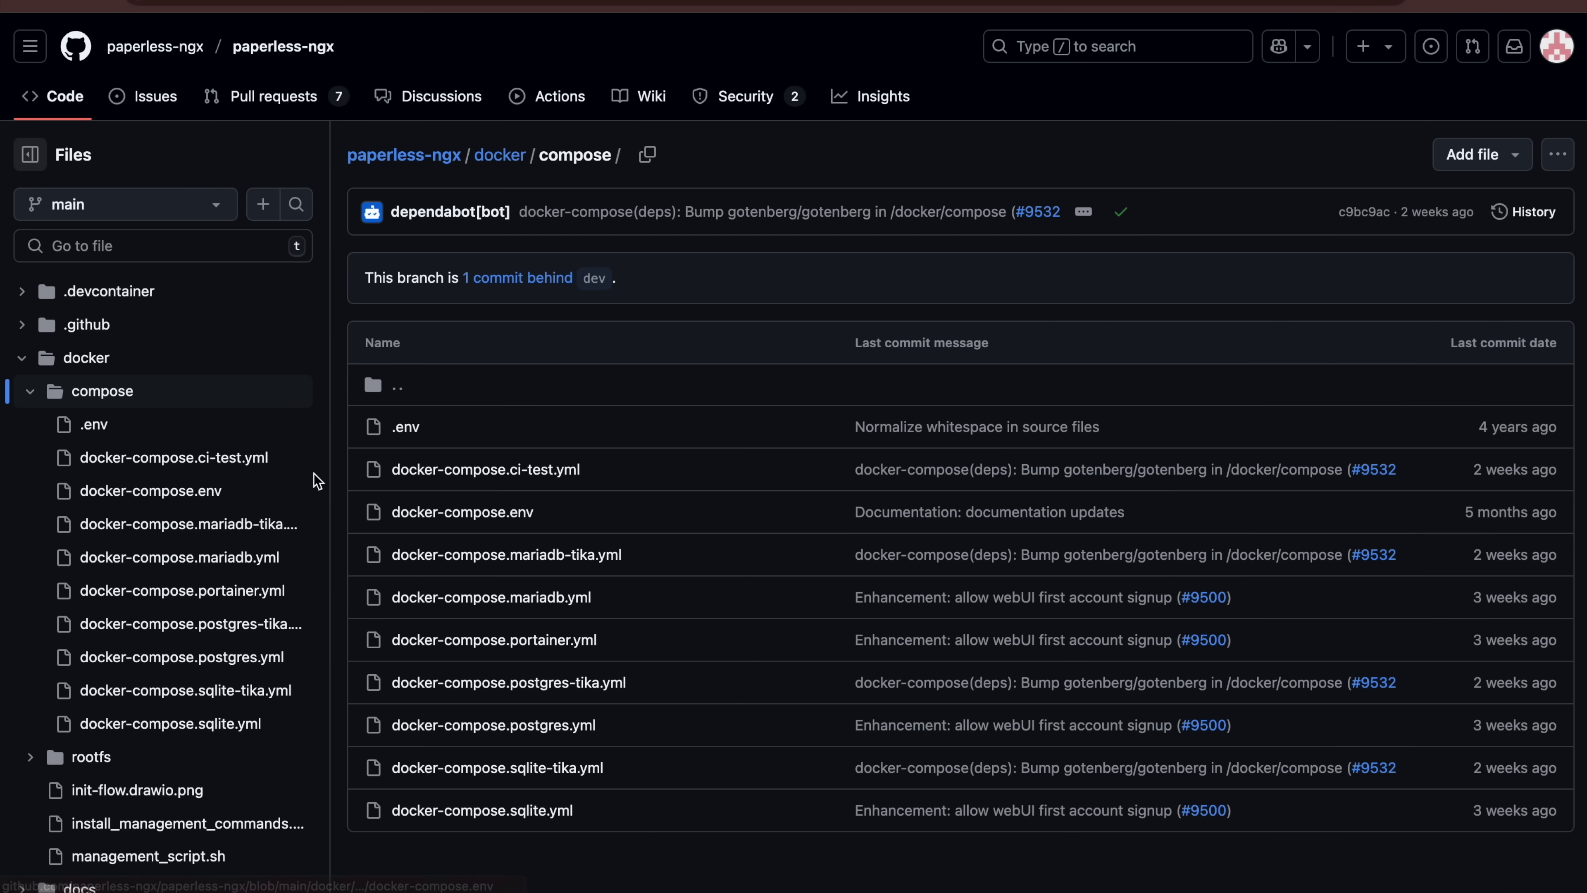
- Open docker-compose.sqlite.yml on GitHub and select its header comment lines
{"action": "left_click", "coordinate": [212, 730]}
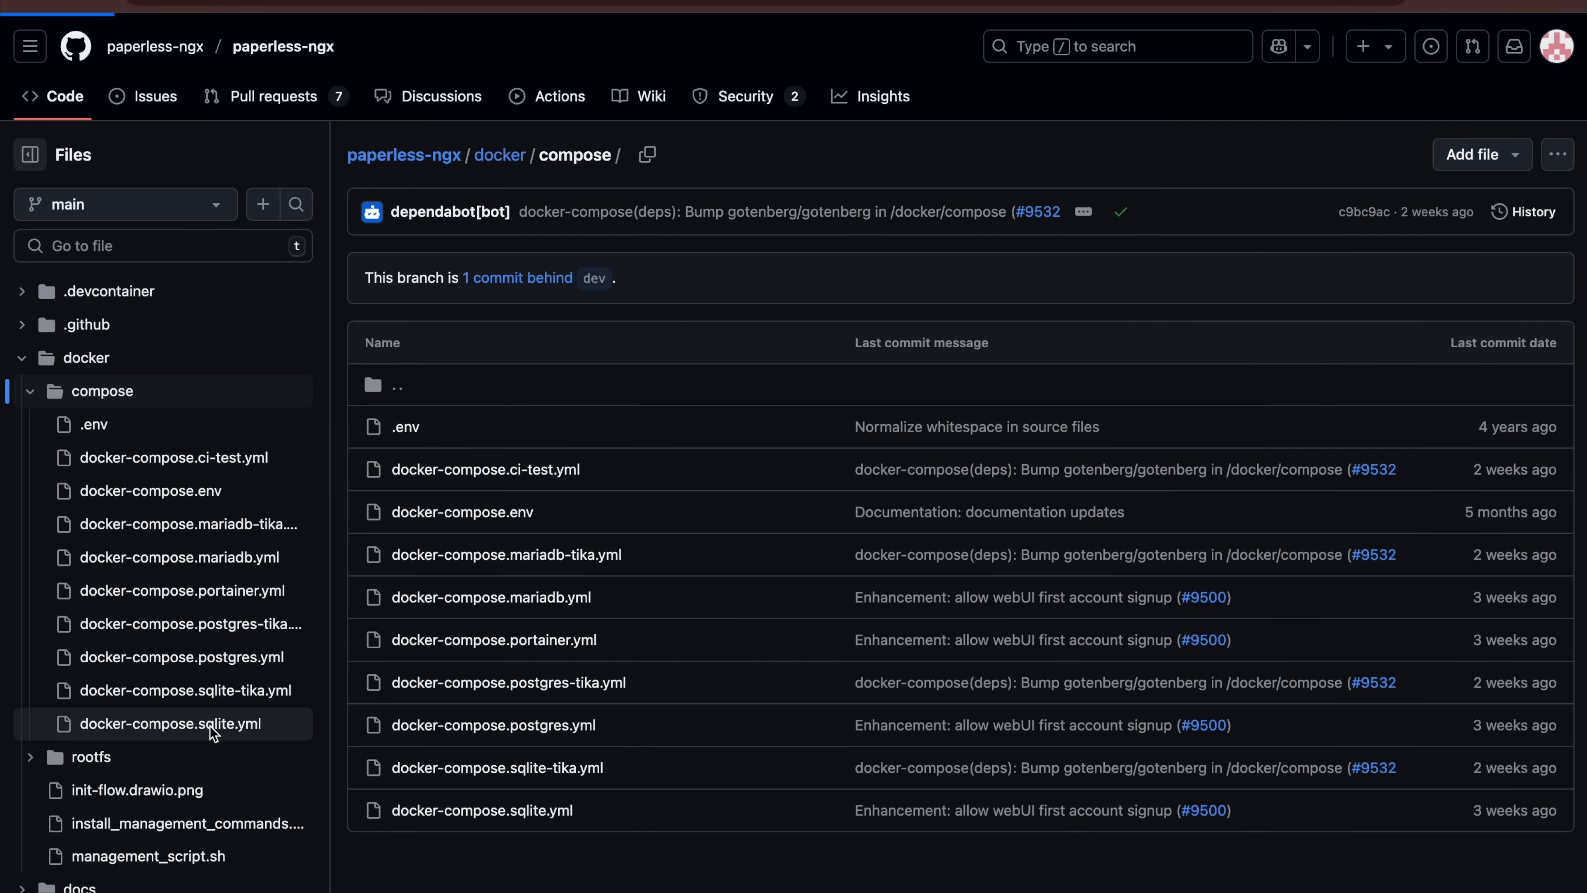
{"action": "left_click_drag", "start_coordinate": [439, 328], "coordinate": [765, 806]}
{"action": "scroll", "coordinate": [755, 610], "scroll_direction": "down", "scroll_amount": 5}
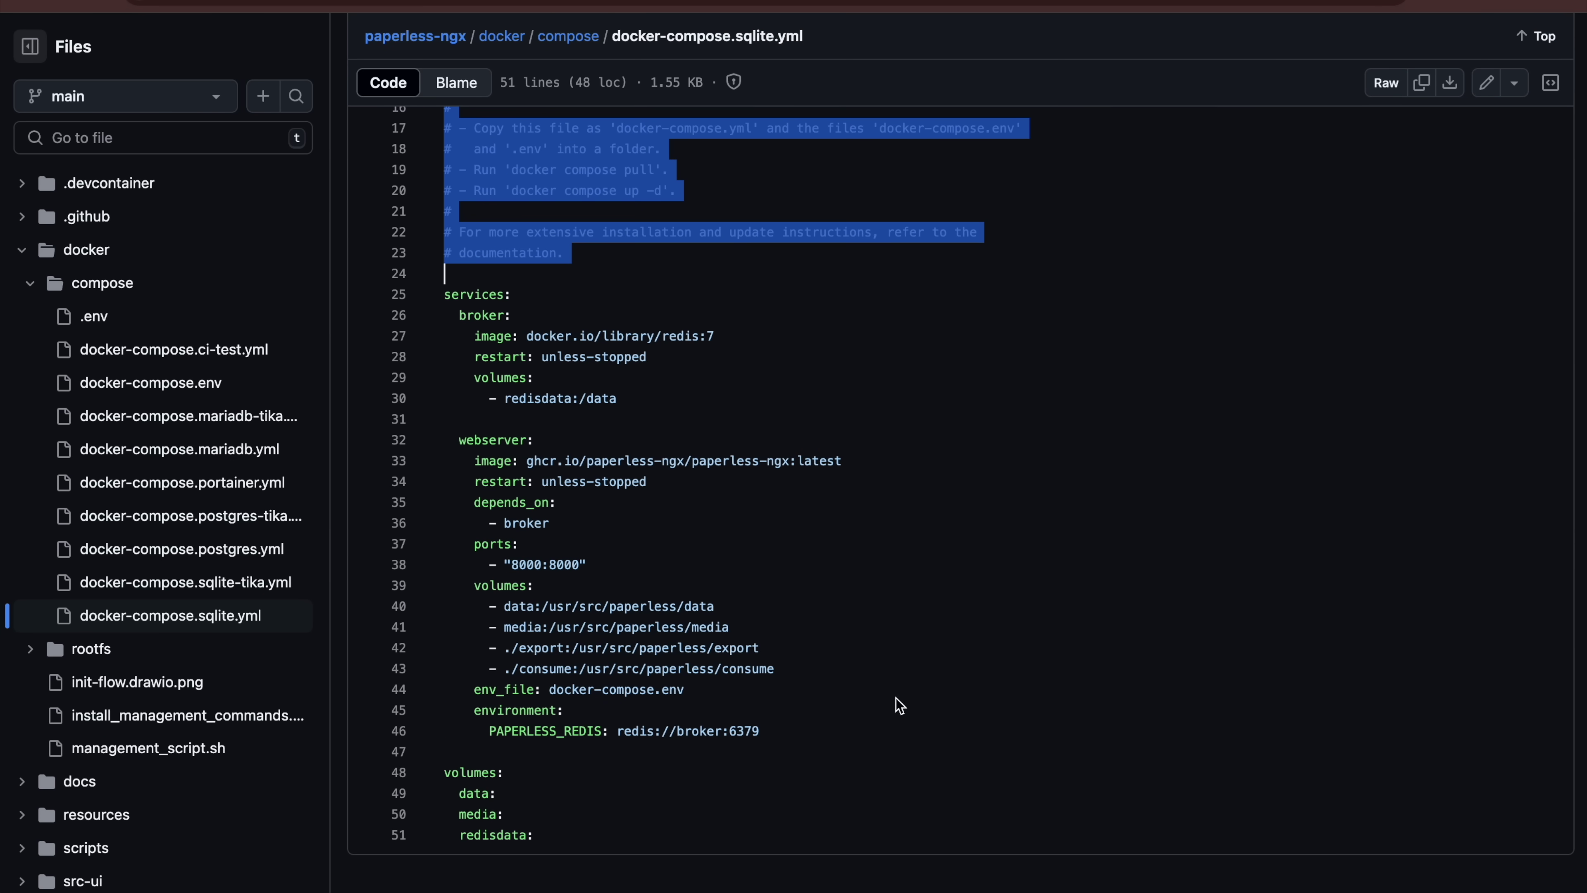
- Start the installation in Terminal and check with docker ps that the webserver runs on 8001
{"action": "key", "text": "super+Tab"}
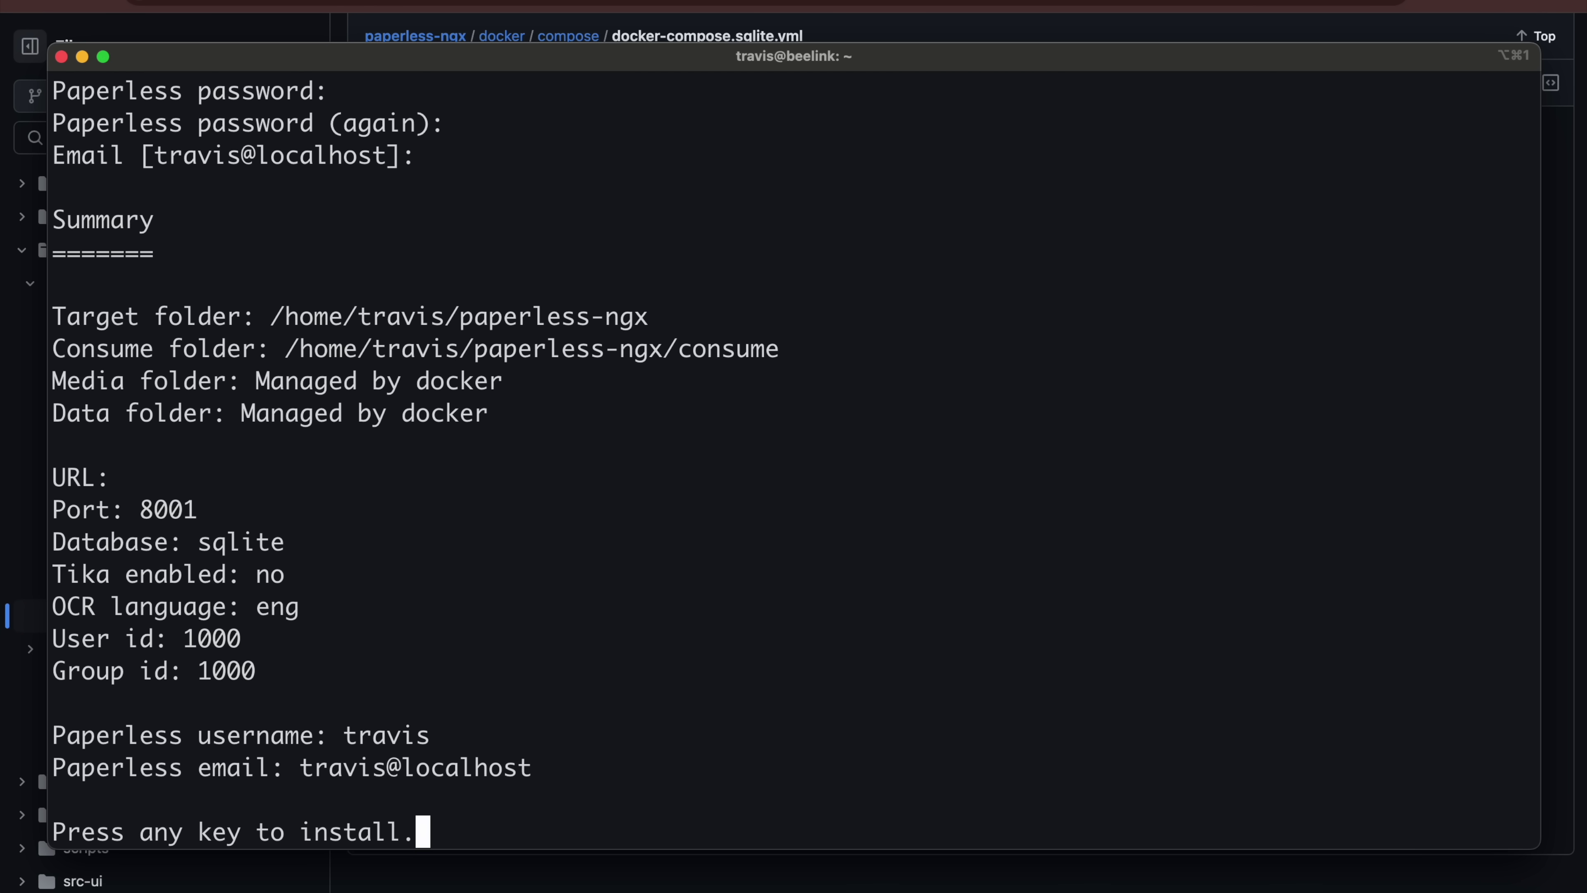
{"action": "key", "text": "Return"}
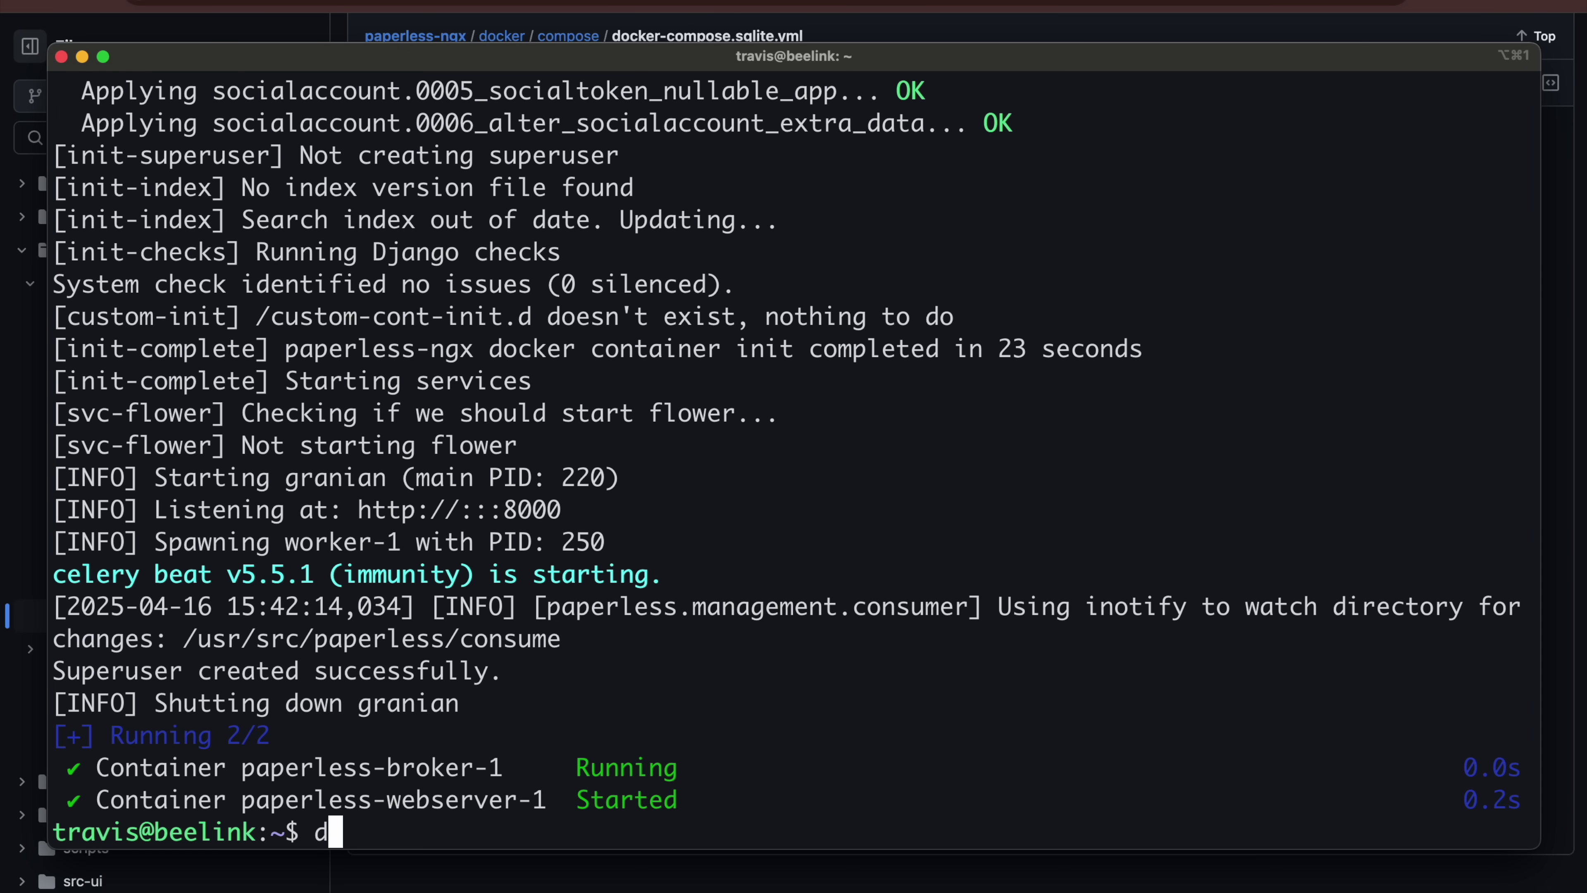
{"action": "type", "text": "ocker ps"}
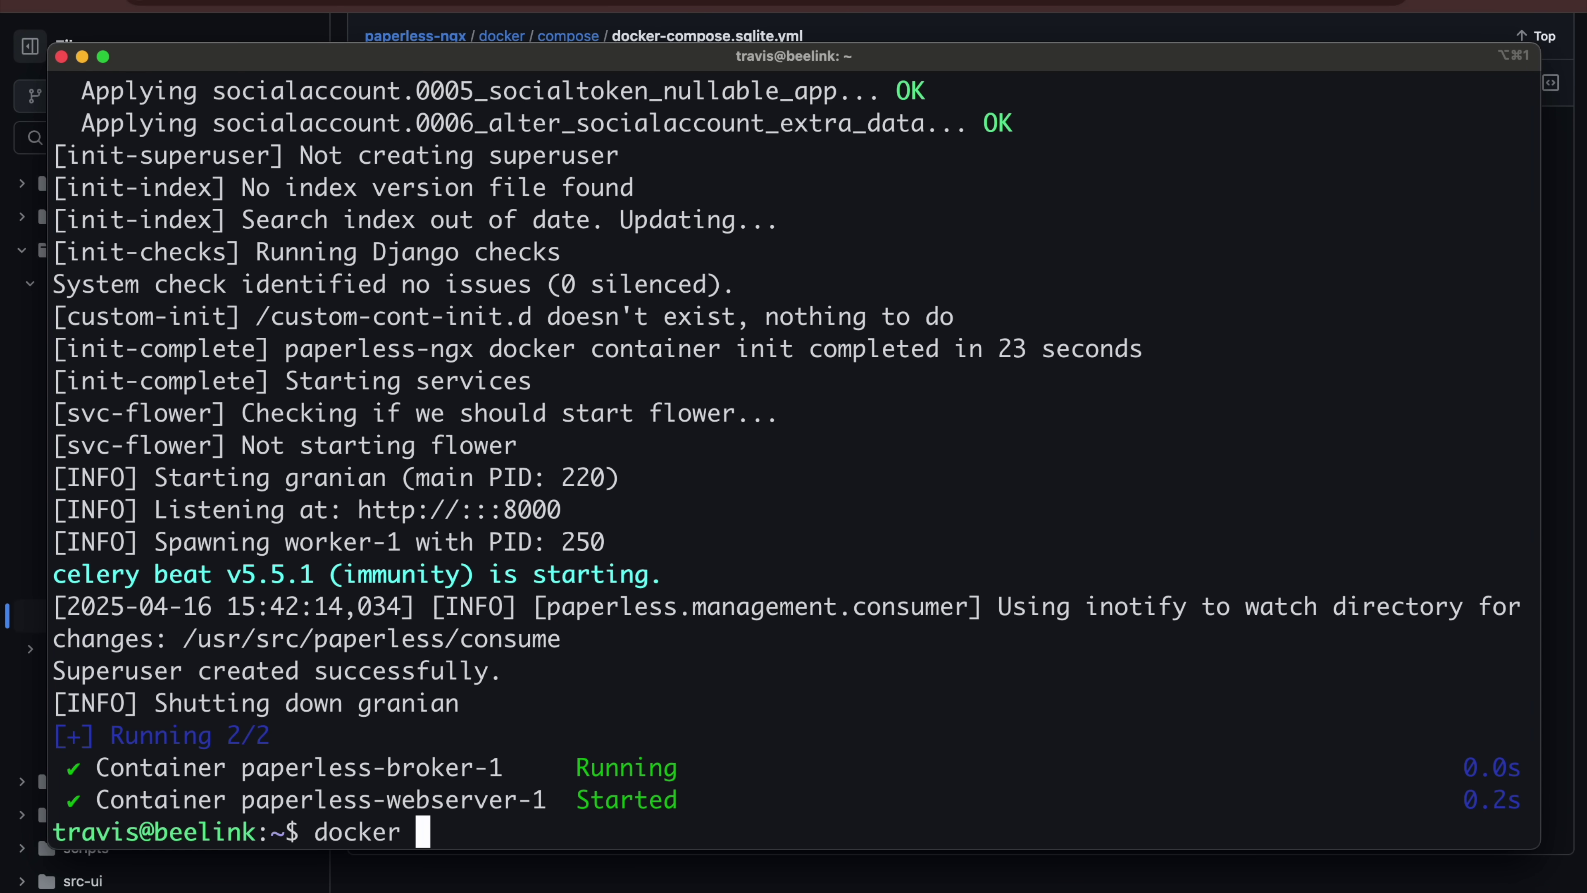
{"action": "key", "text": "Return"}
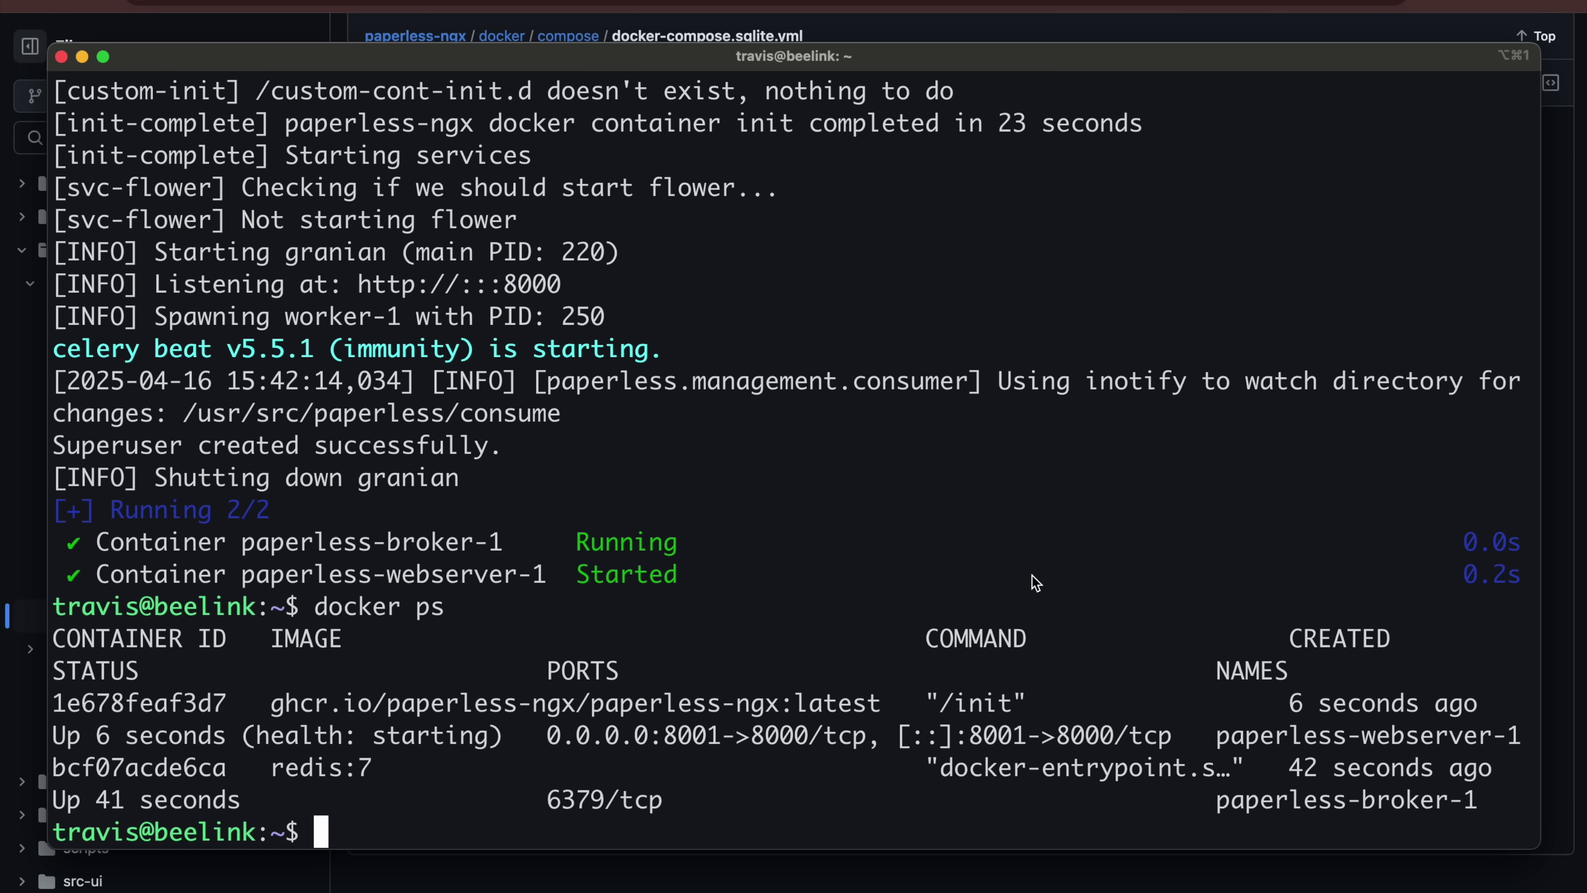
- Load 192.168.1.111:8001 in the browser and sign in with the Paperless username and password
{"action": "key", "text": "super+Tab"}
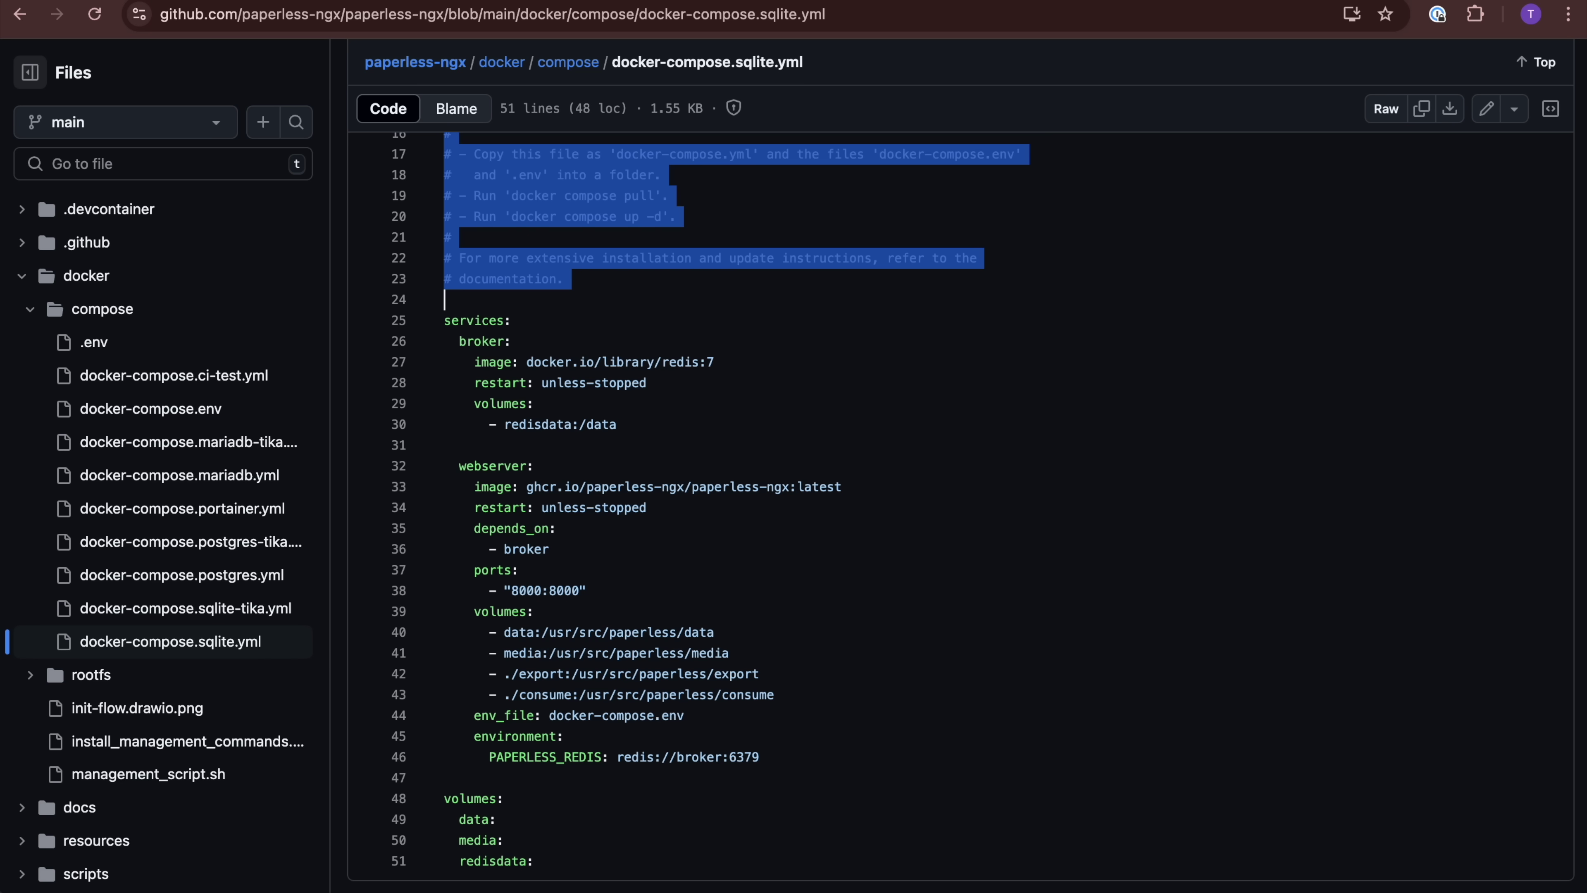
{"action": "left_click", "coordinate": [898, 5]}
{"action": "type", "text": "http://192.168.1.111:8001/"}
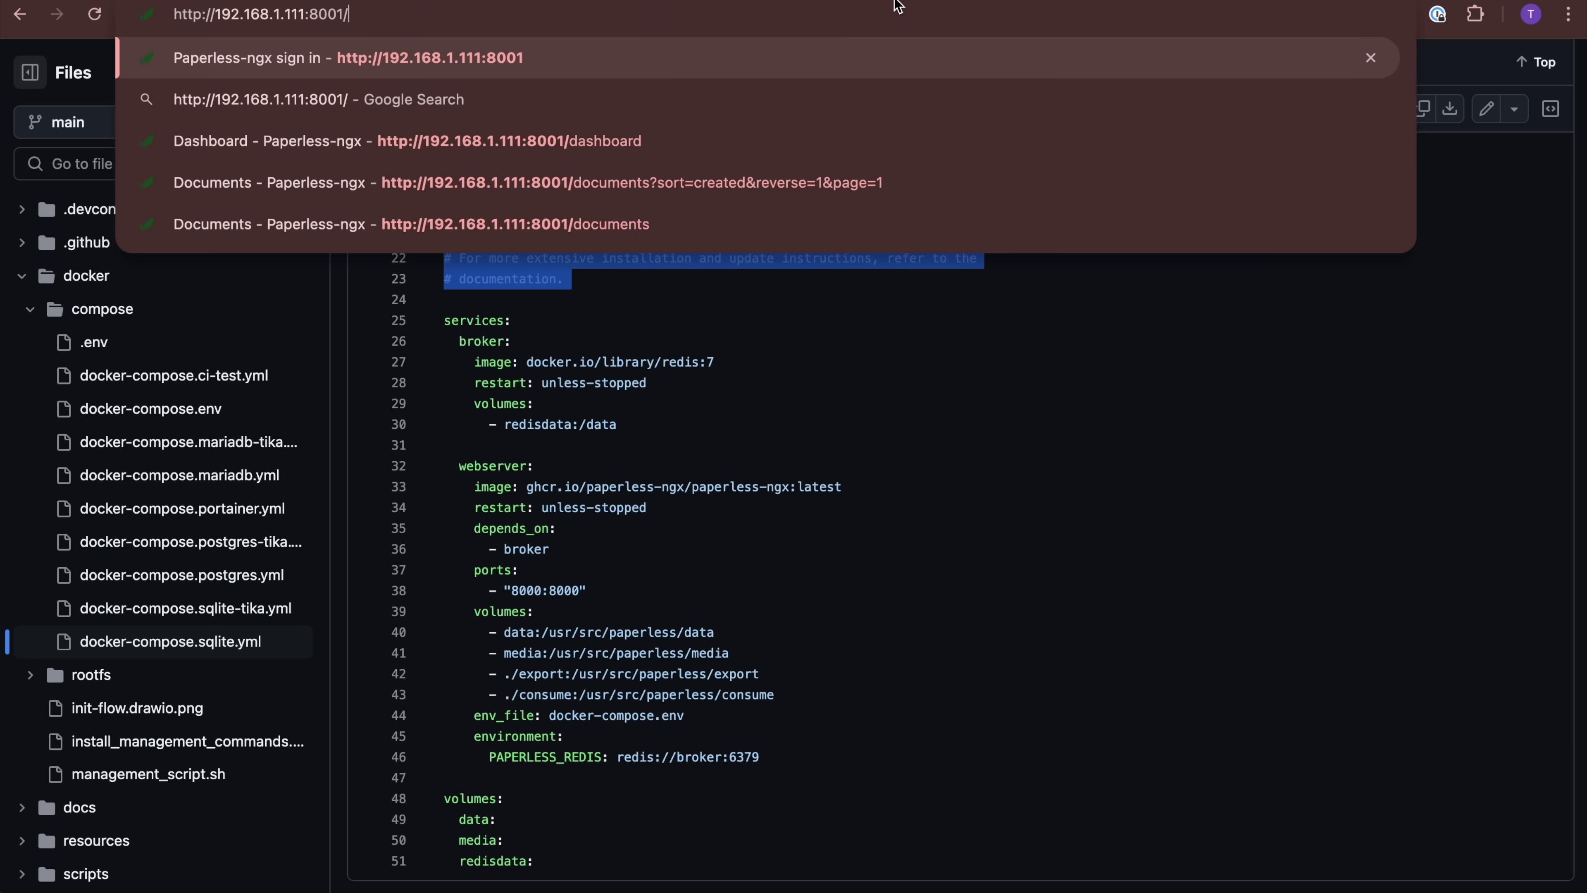
{"action": "key", "text": "Return"}
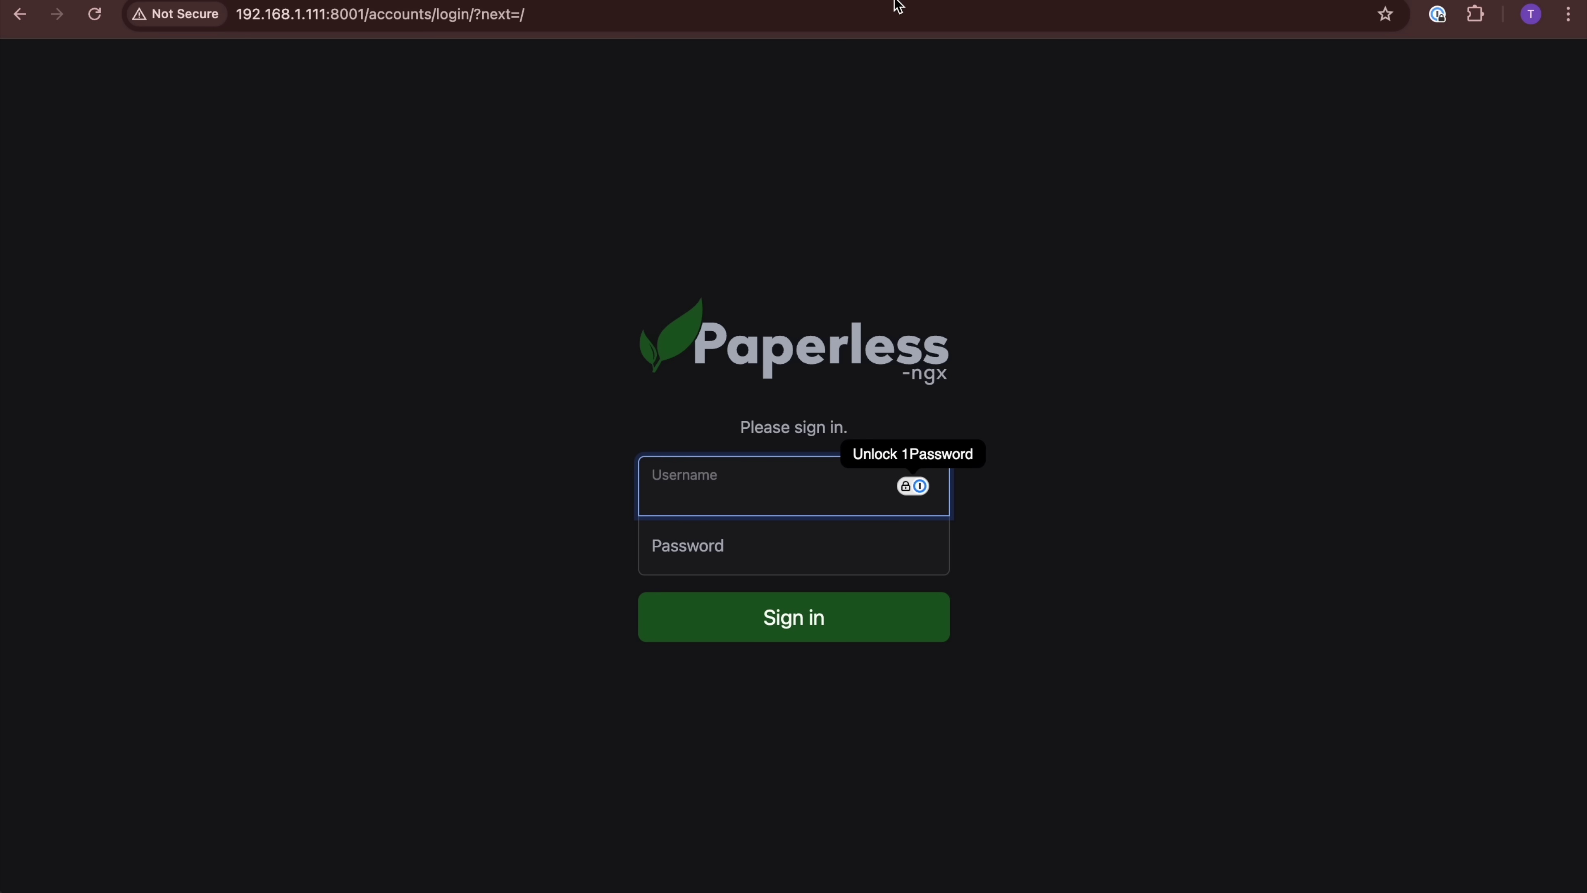
{"action": "type", "text": "travis"}
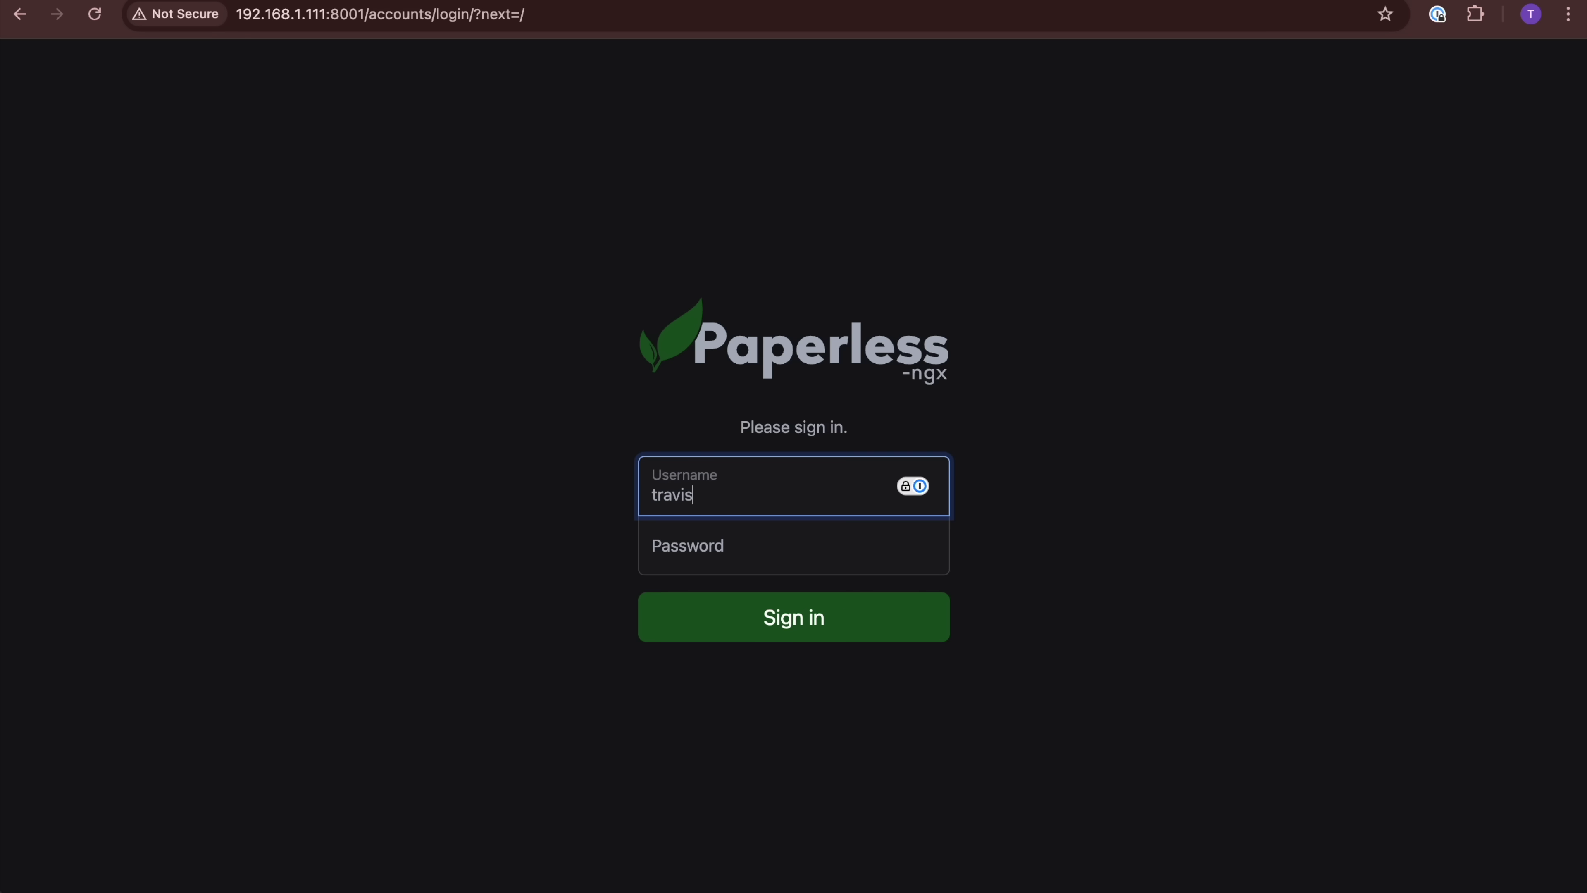
{"action": "key", "text": "Tab"}
{"action": "type", "text": "*"}
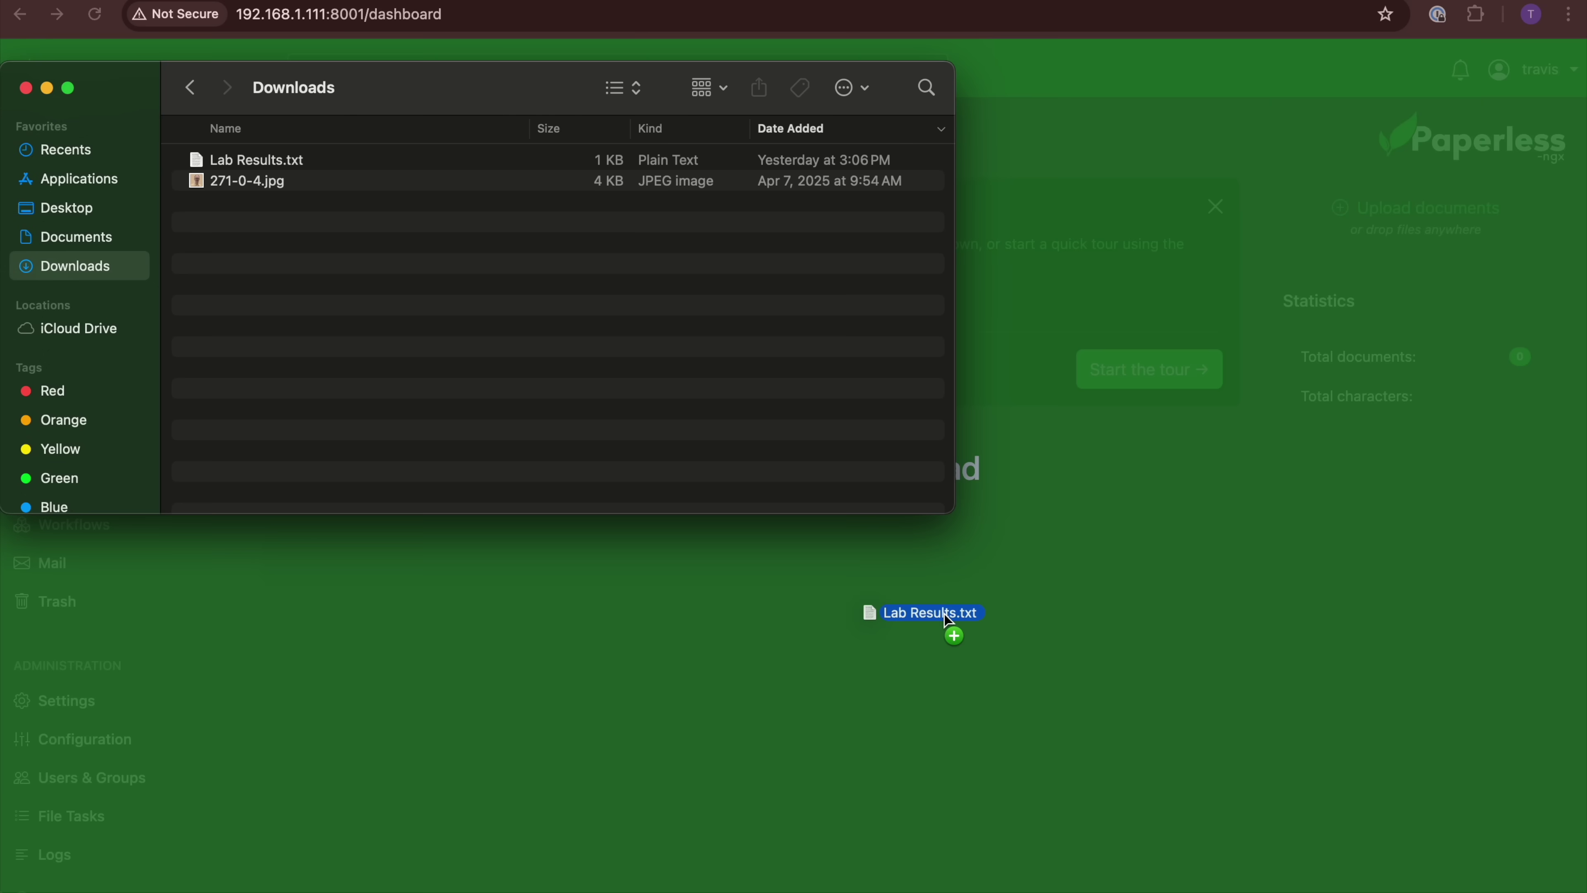
- Upload Lab Results.txt to Paperless-ngx and open its document details
{"action": "left_click_drag", "start_coordinate": [949, 630], "coordinate": [944, 621]}
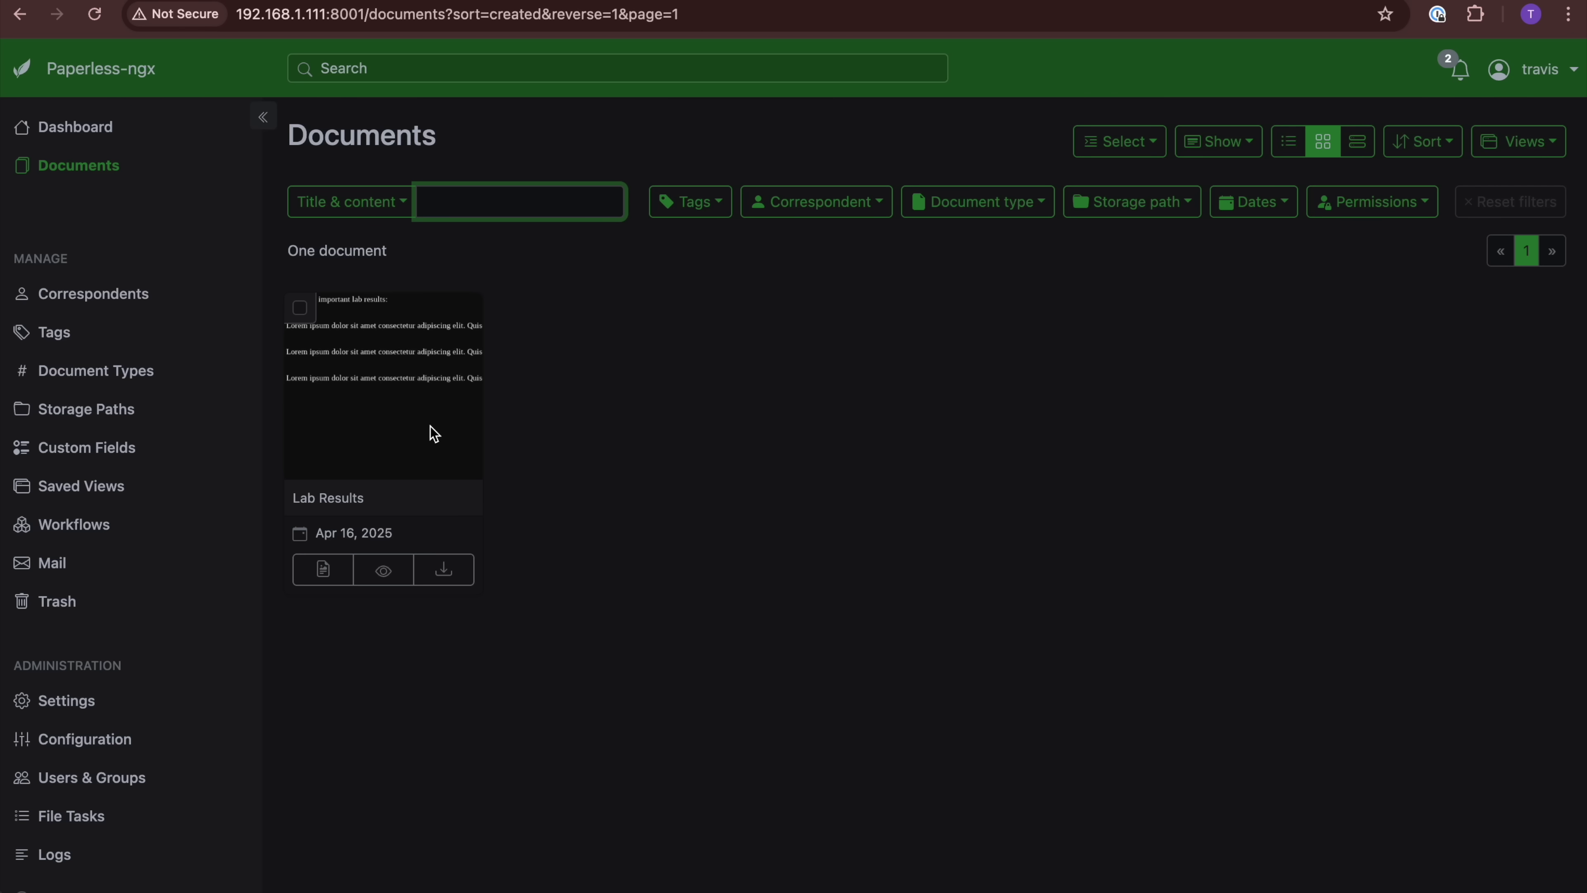
{"action": "left_click", "coordinate": [435, 432]}
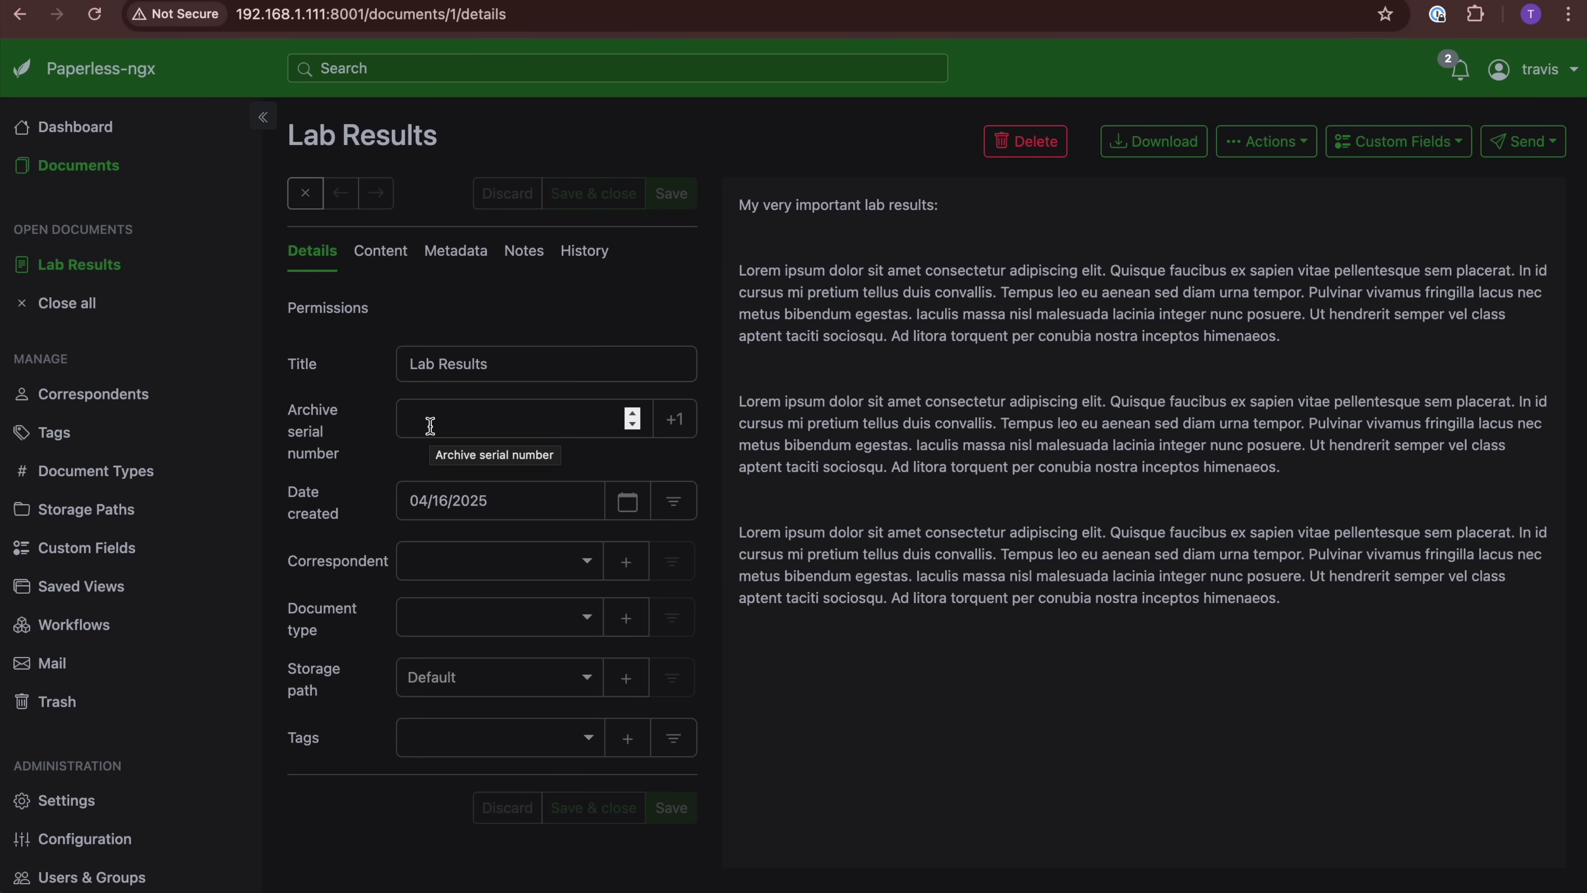
- Create and save the new tags labs and 2025 on the Lab Results document
{"action": "left_click", "coordinate": [440, 747]}
{"action": "type", "text": "labs"}
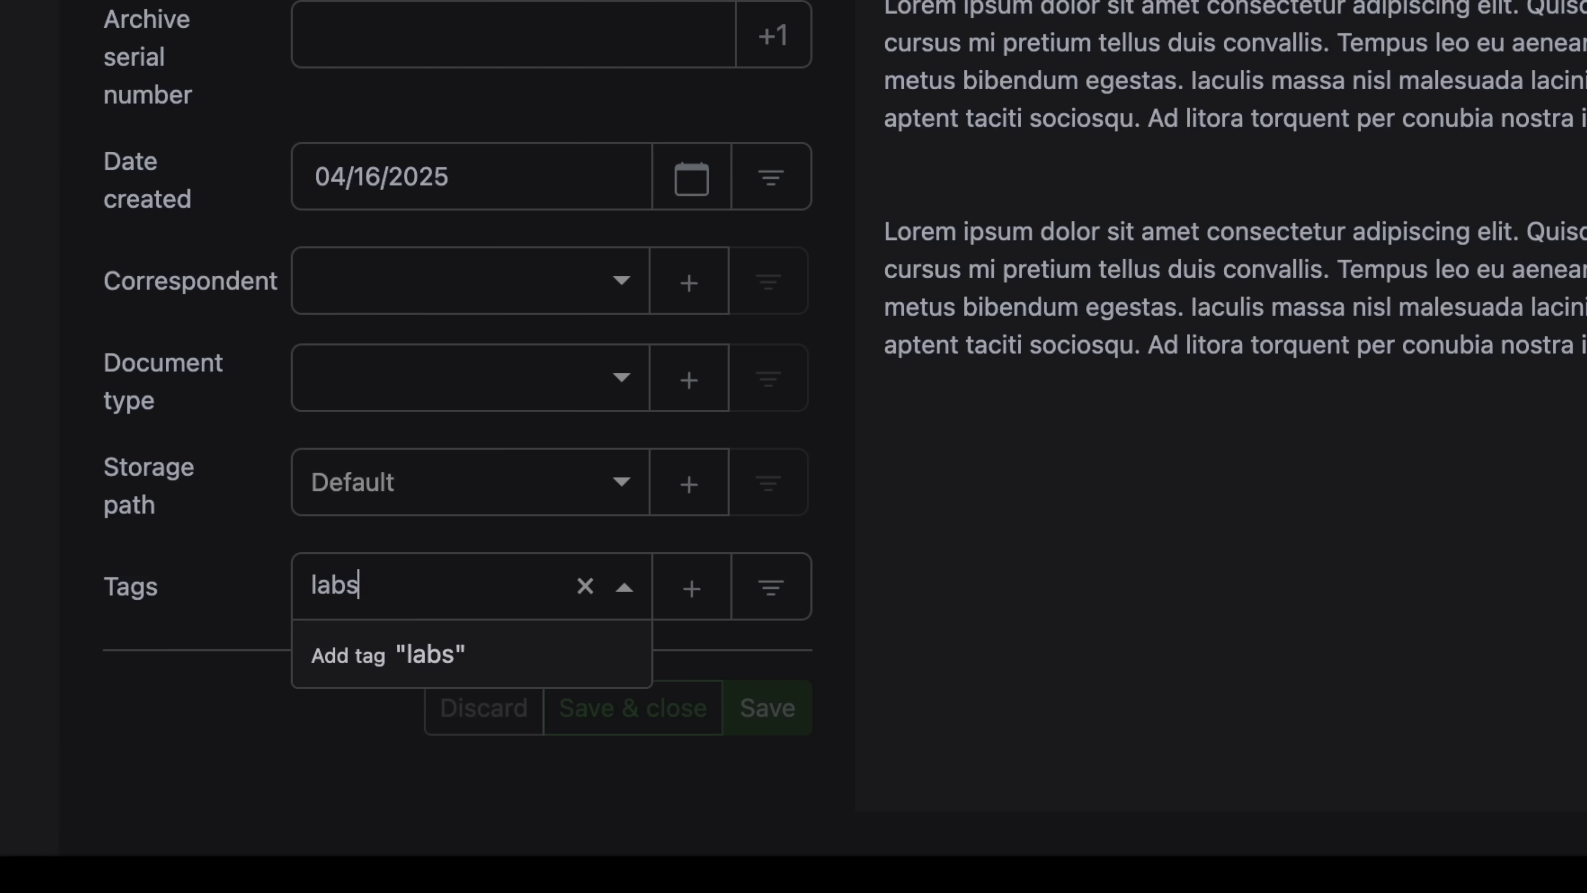
{"action": "key", "text": "Return"}
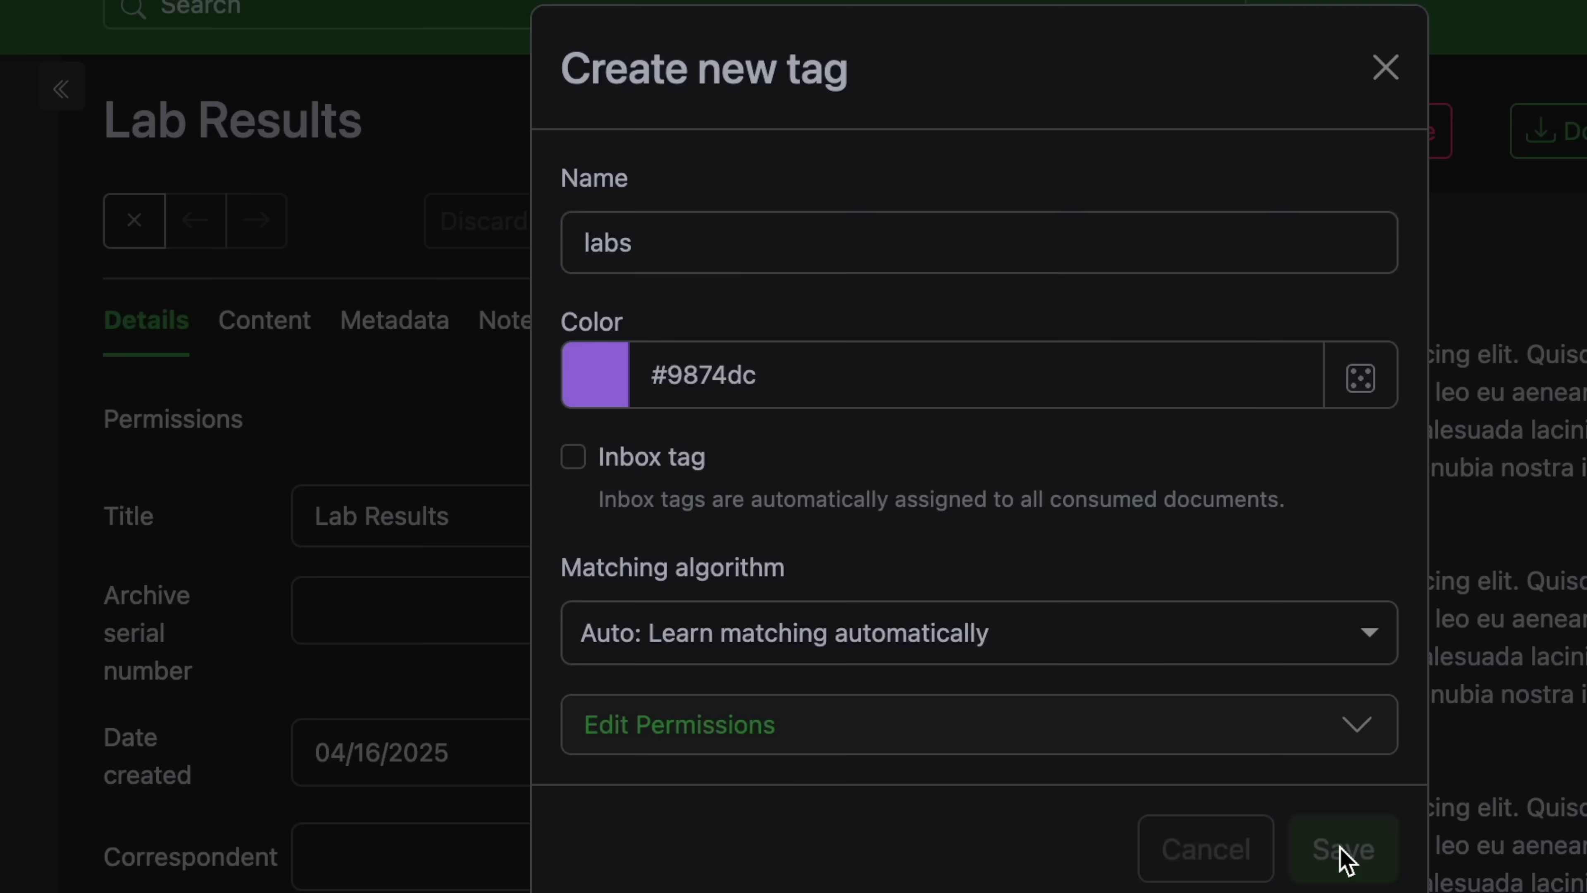
{"action": "left_click", "coordinate": [1343, 263]}
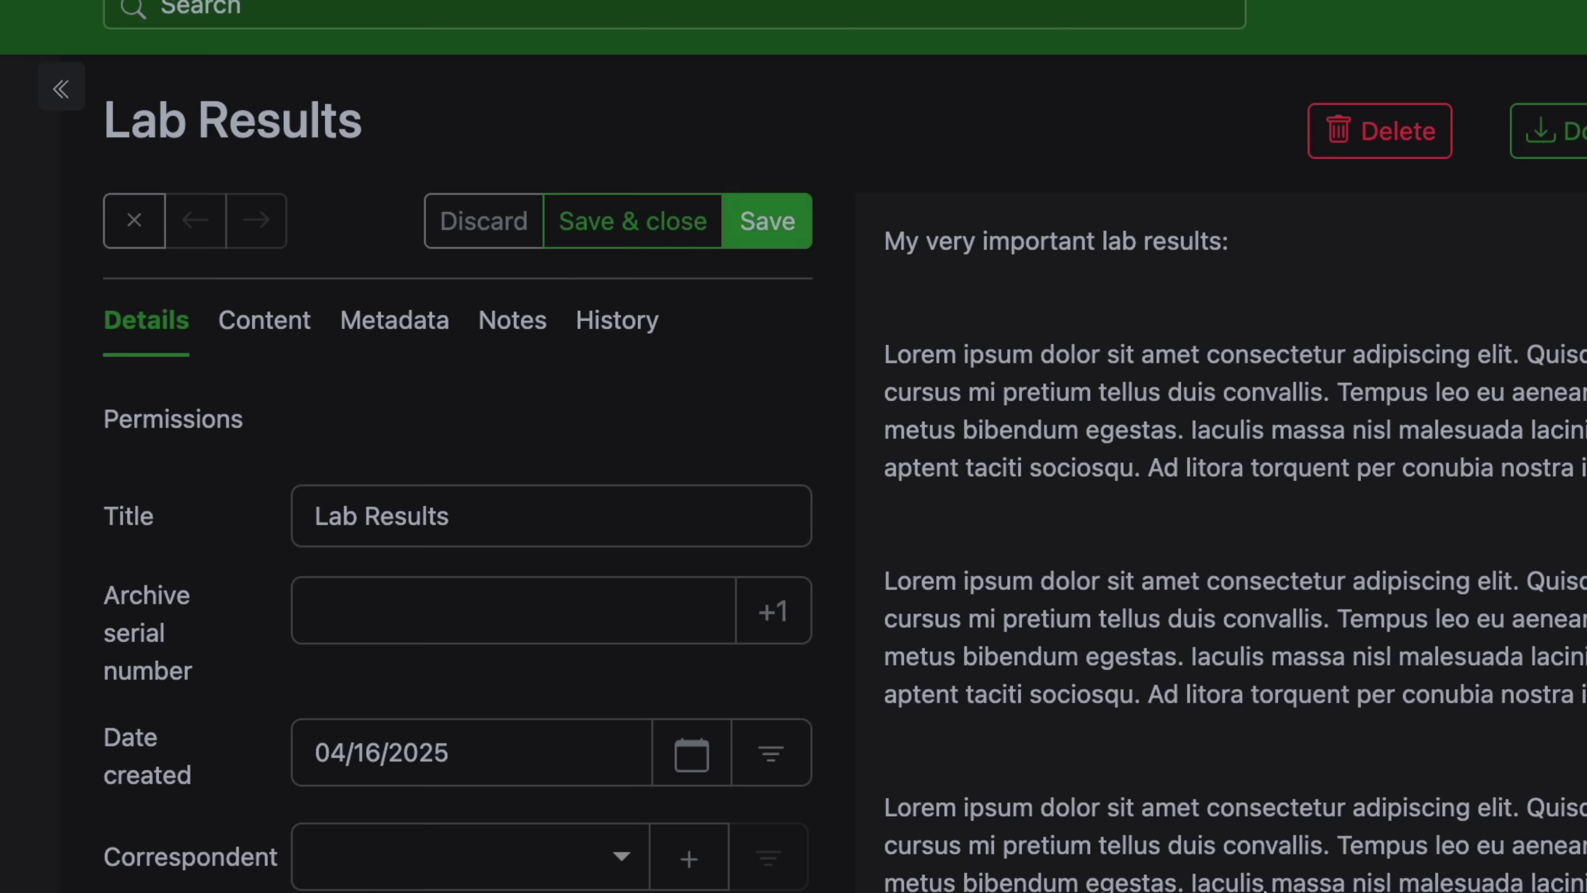
{"action": "type", "text": "2025"}
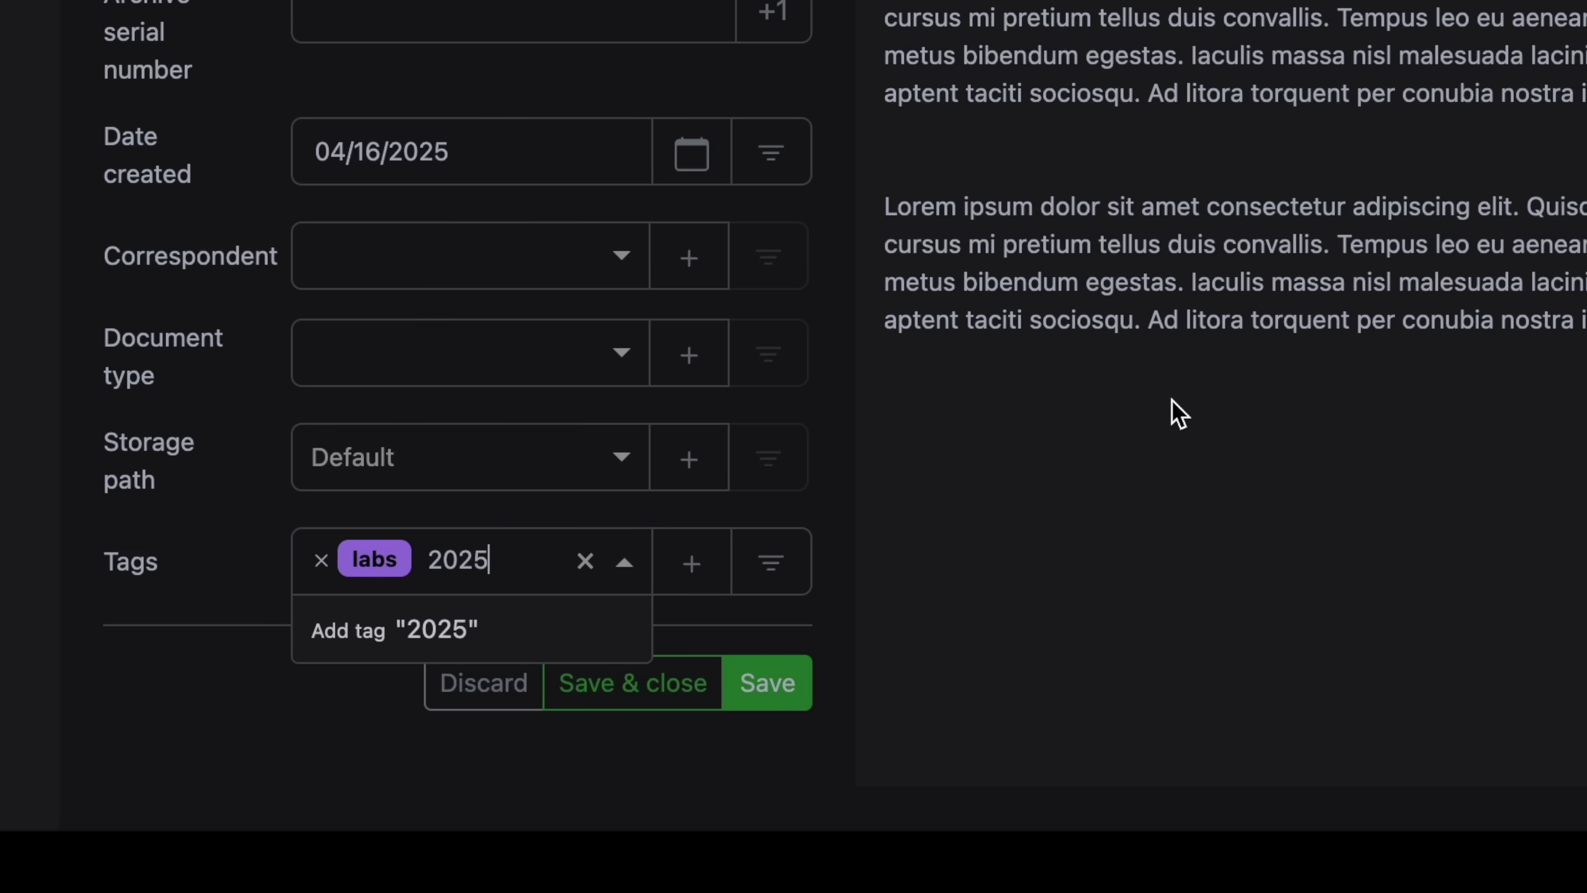
{"action": "key", "text": "Return"}
{"action": "left_click", "coordinate": [1325, 249]}
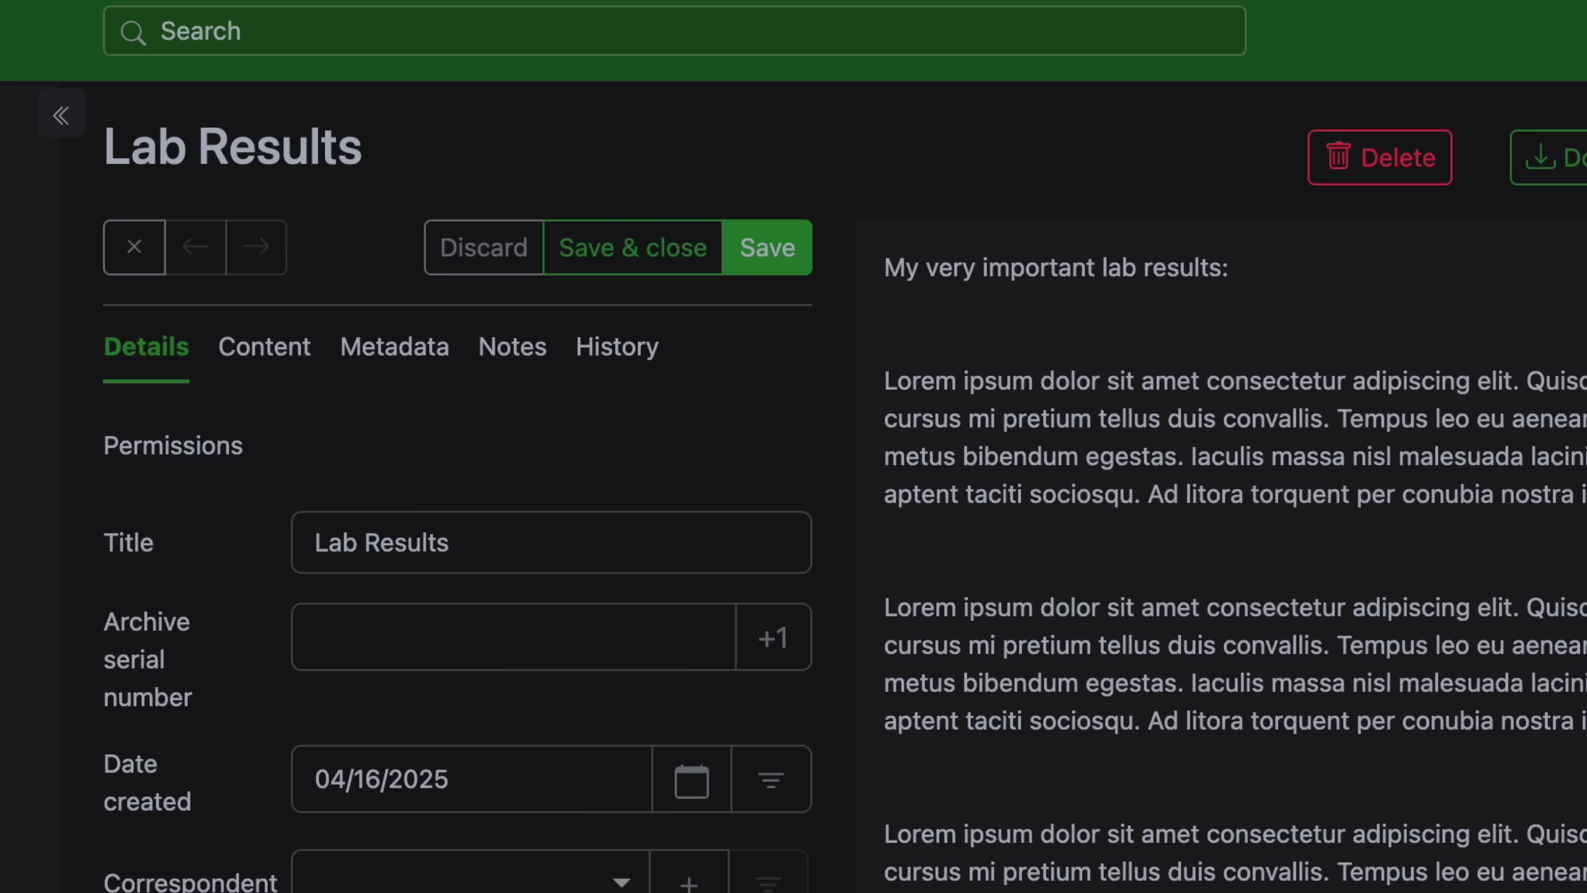
- Save and close Lab Results, then search 'lorem' and open Lab Results from the results
{"action": "left_click", "coordinate": [633, 248]}
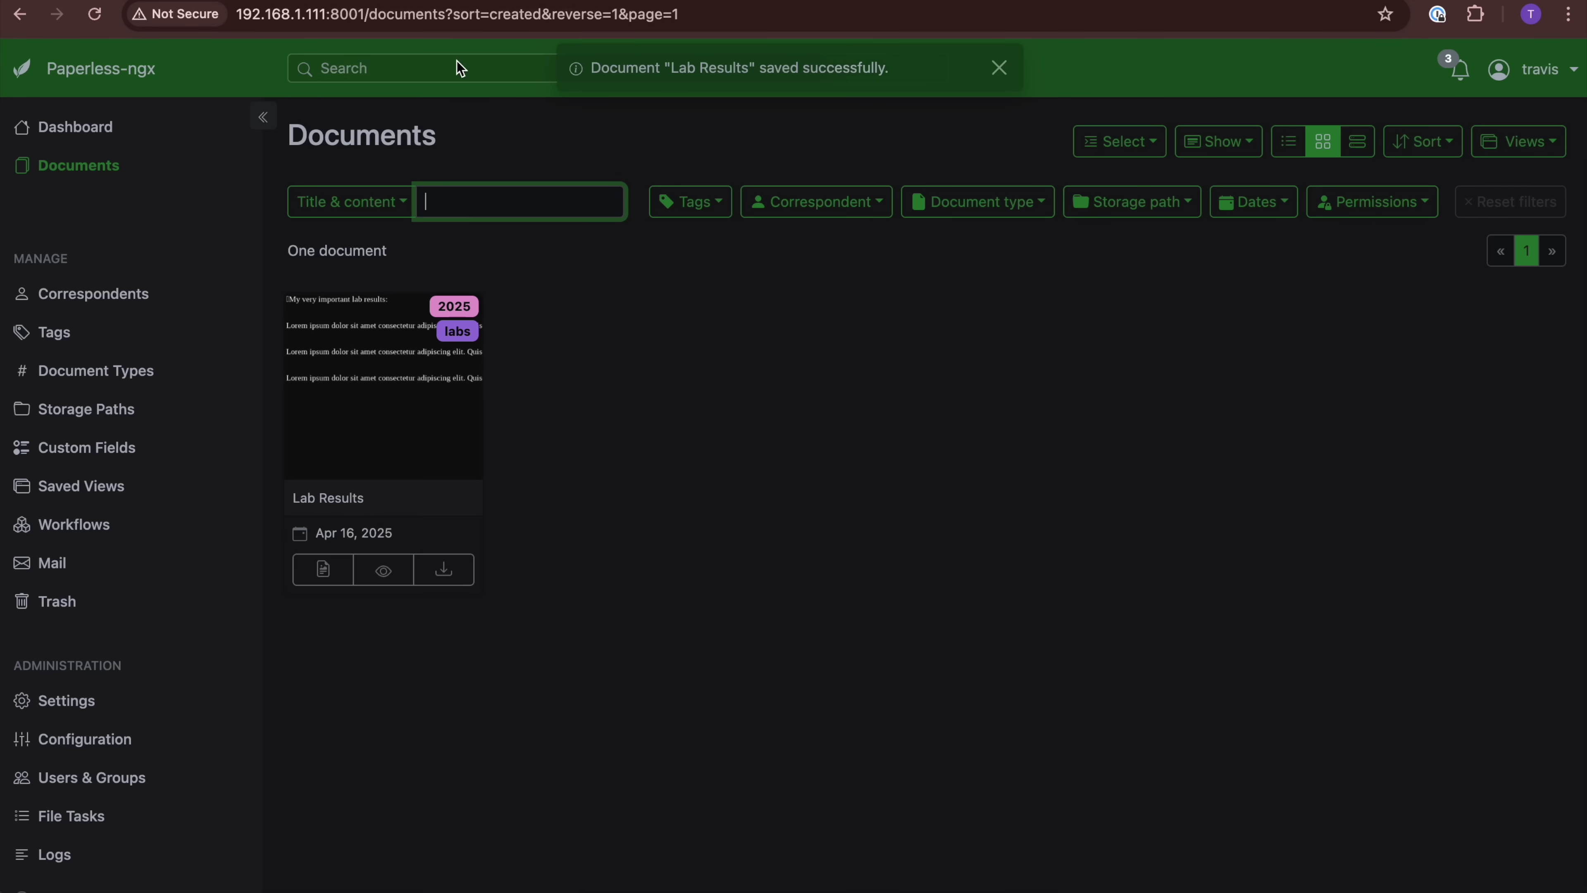
{"action": "left_click", "coordinate": [461, 67]}
{"action": "type", "text": "lorem"}
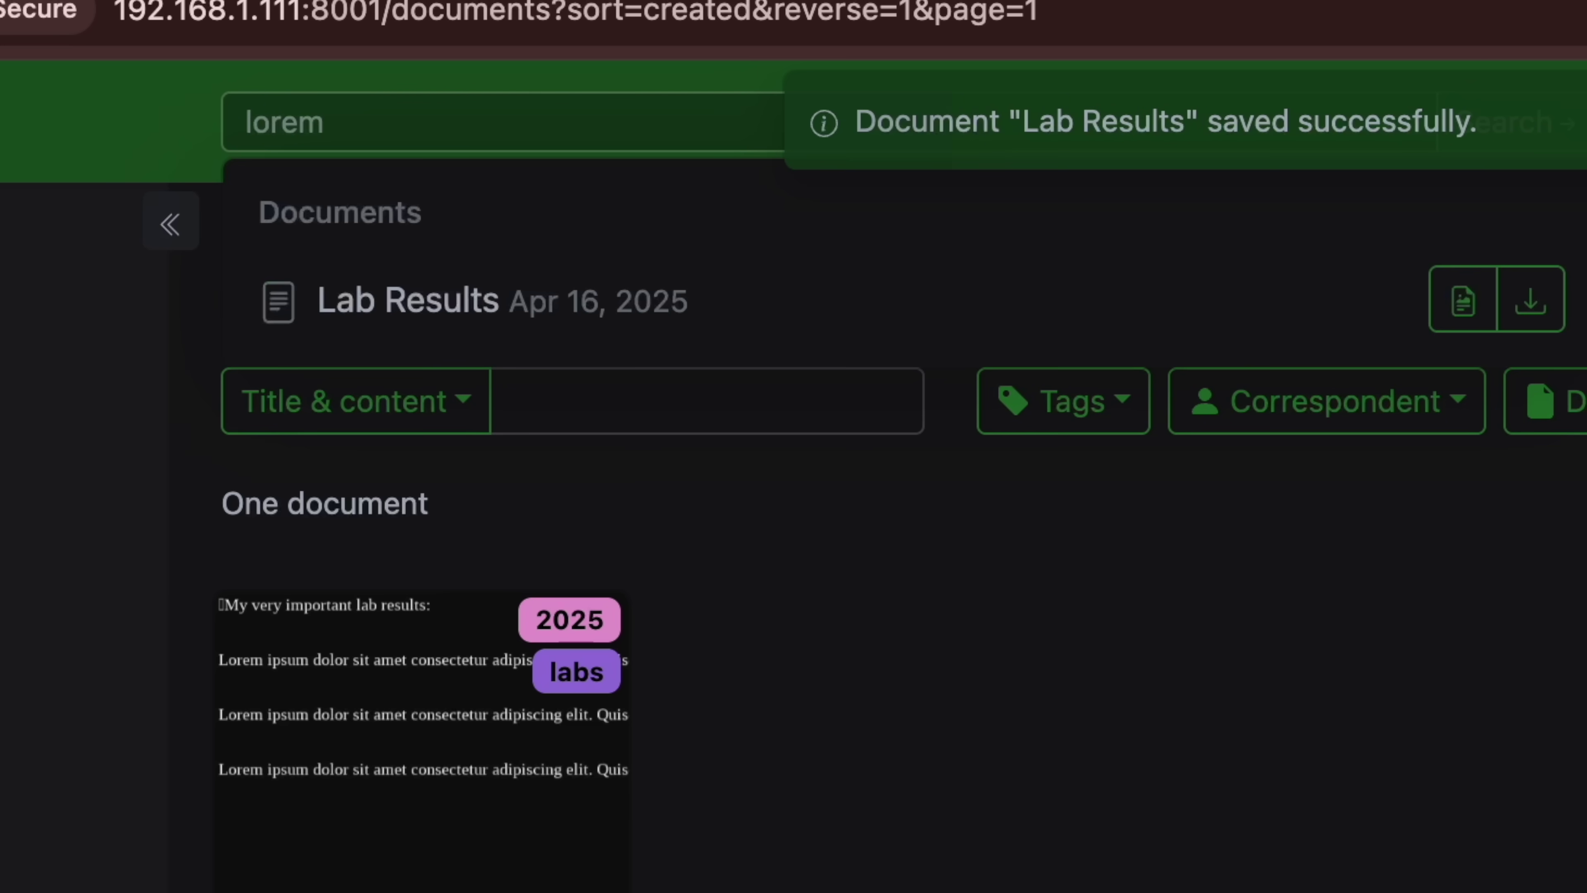
{"action": "left_click", "coordinate": [466, 307]}
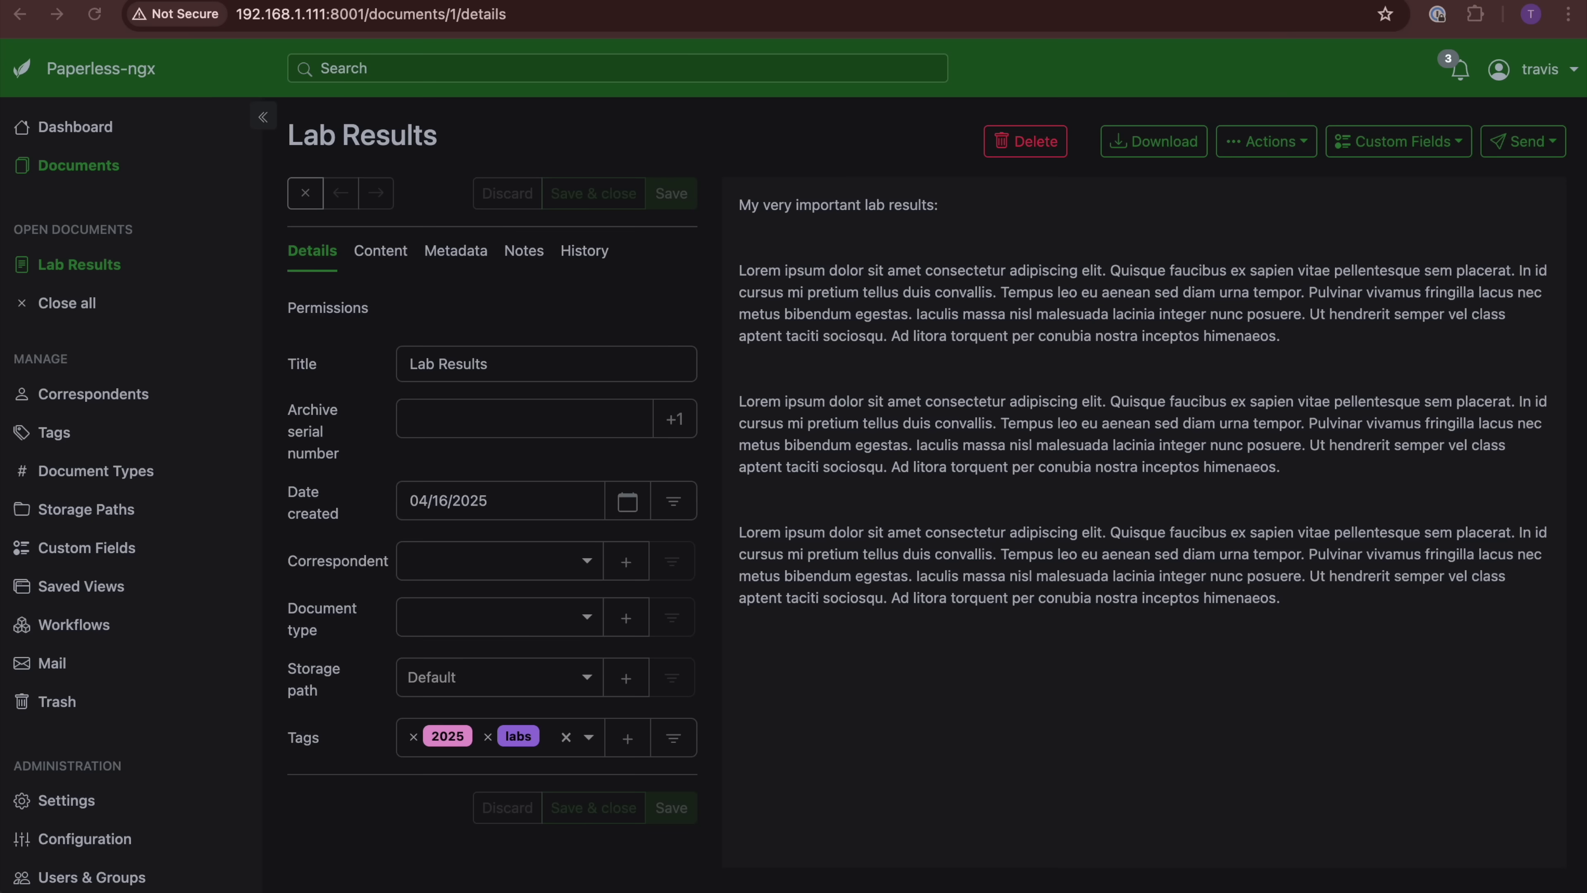
- Upload the restart-warning screenshot, select it in Documents, and search 'was restarted'
{"action": "left_click_drag", "start_coordinate": [106, 172], "coordinate": [981, 401]}
{"action": "left_click", "coordinate": [100, 173]}
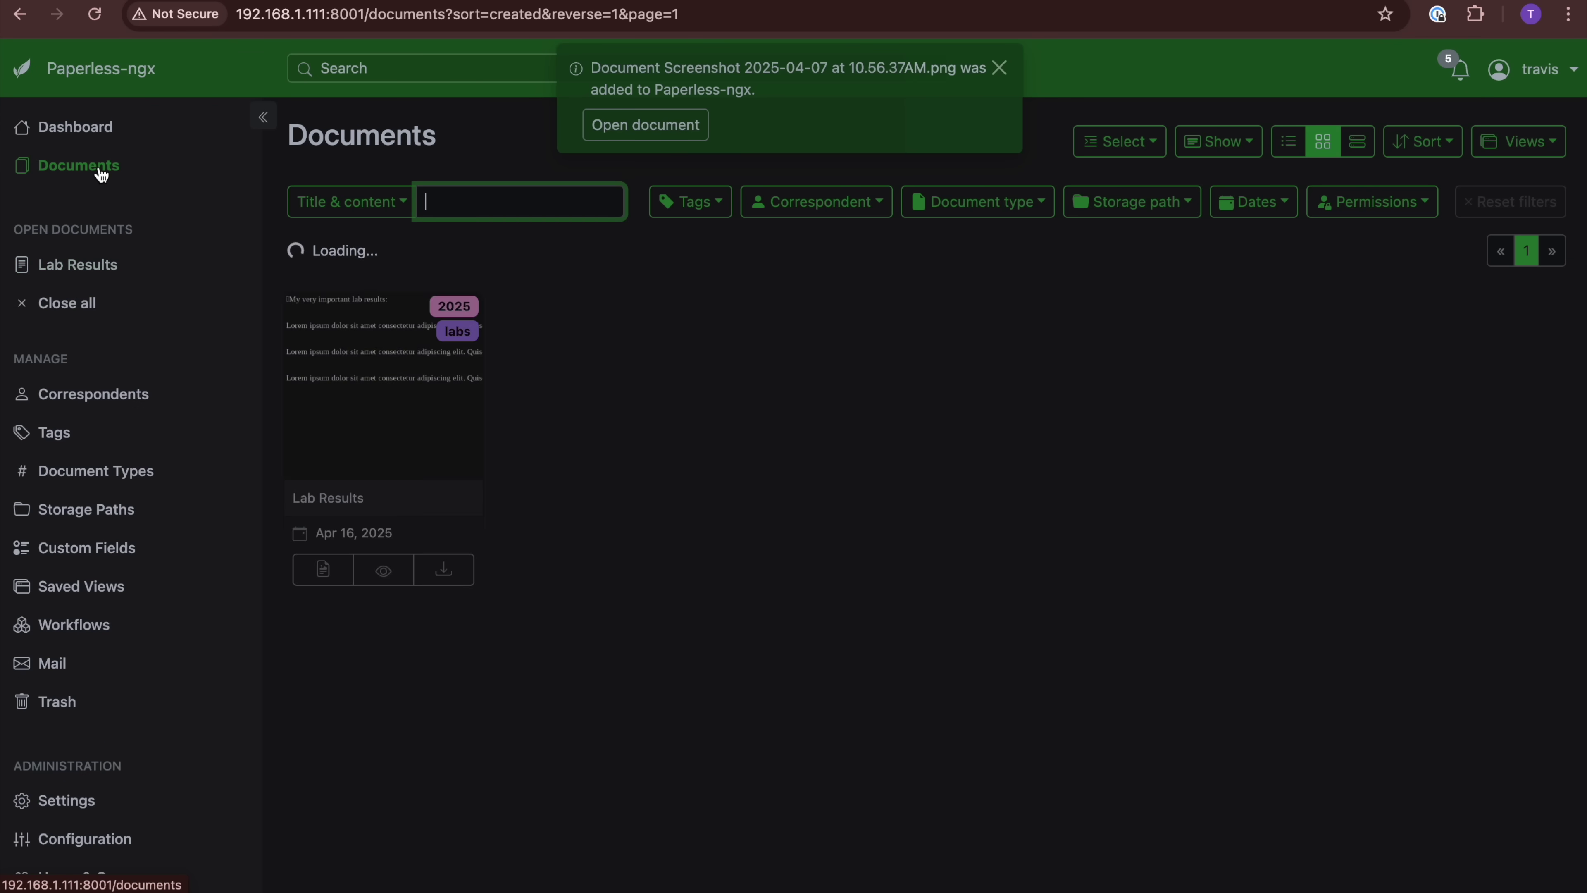
{"action": "left_click", "coordinate": [383, 375]}
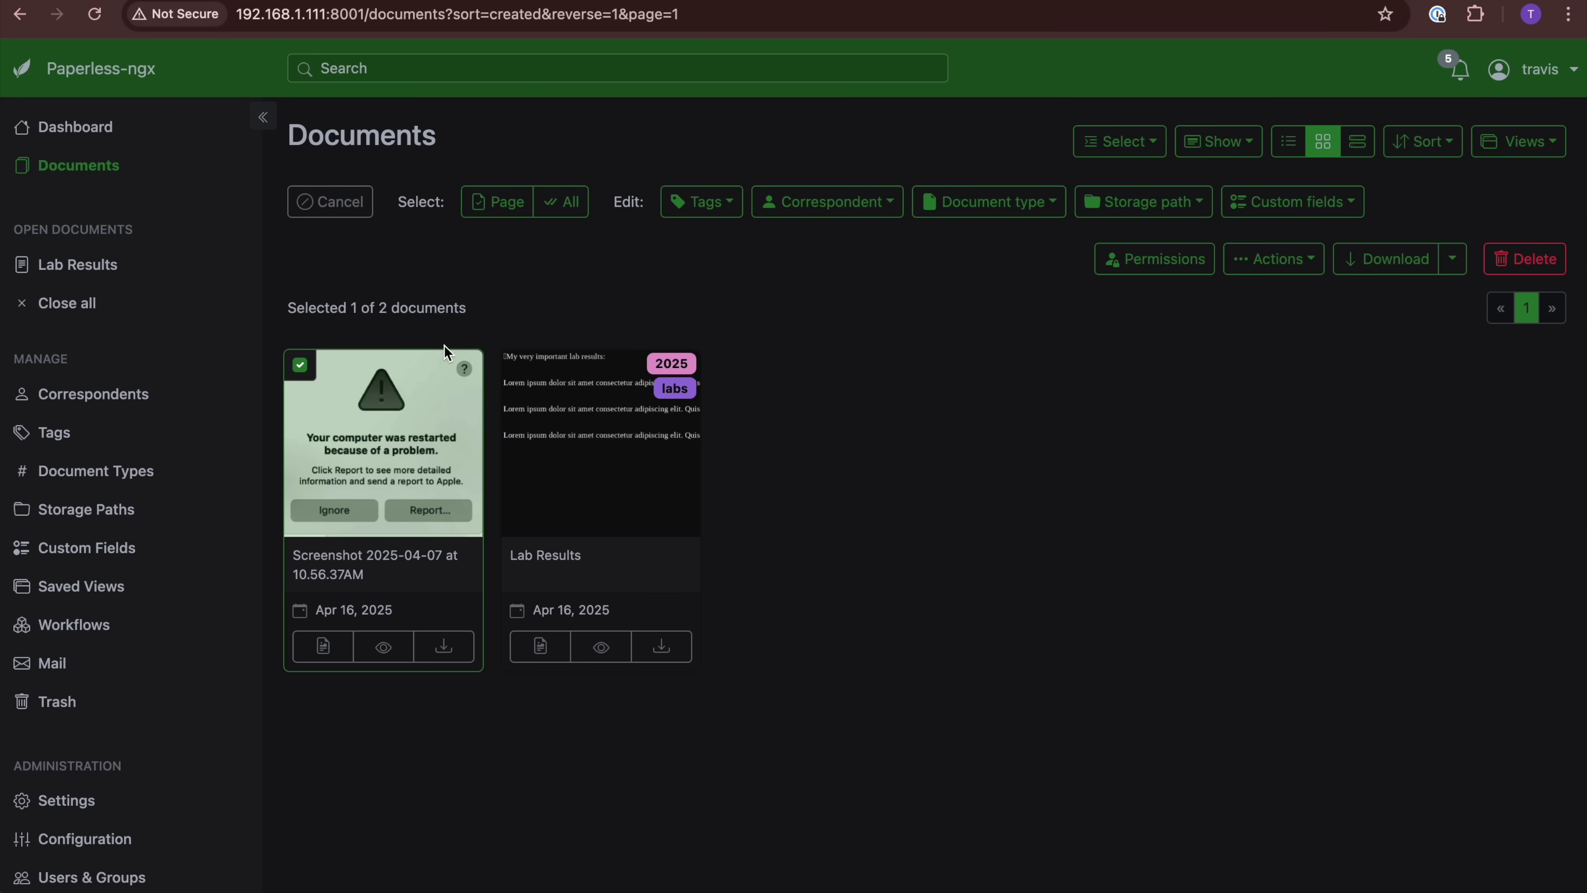
{"action": "left_click", "coordinate": [637, 63]}
{"action": "type", "text": "was re"}
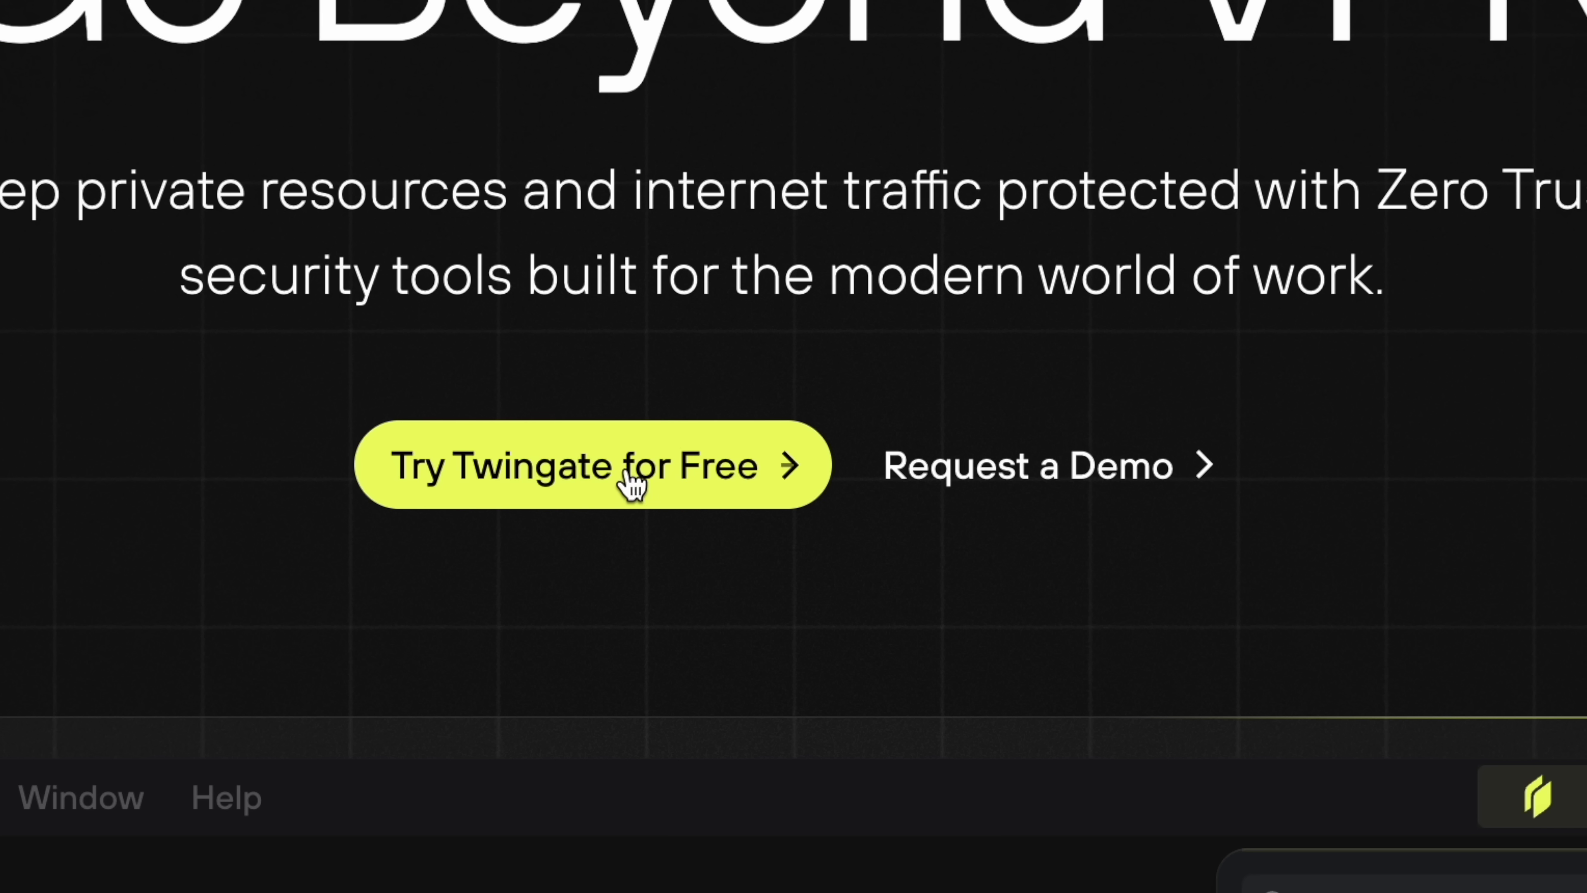
- Sign up for Twingate with the Google account and view the Remote Networks page
{"action": "left_click", "coordinate": [730, 456]}
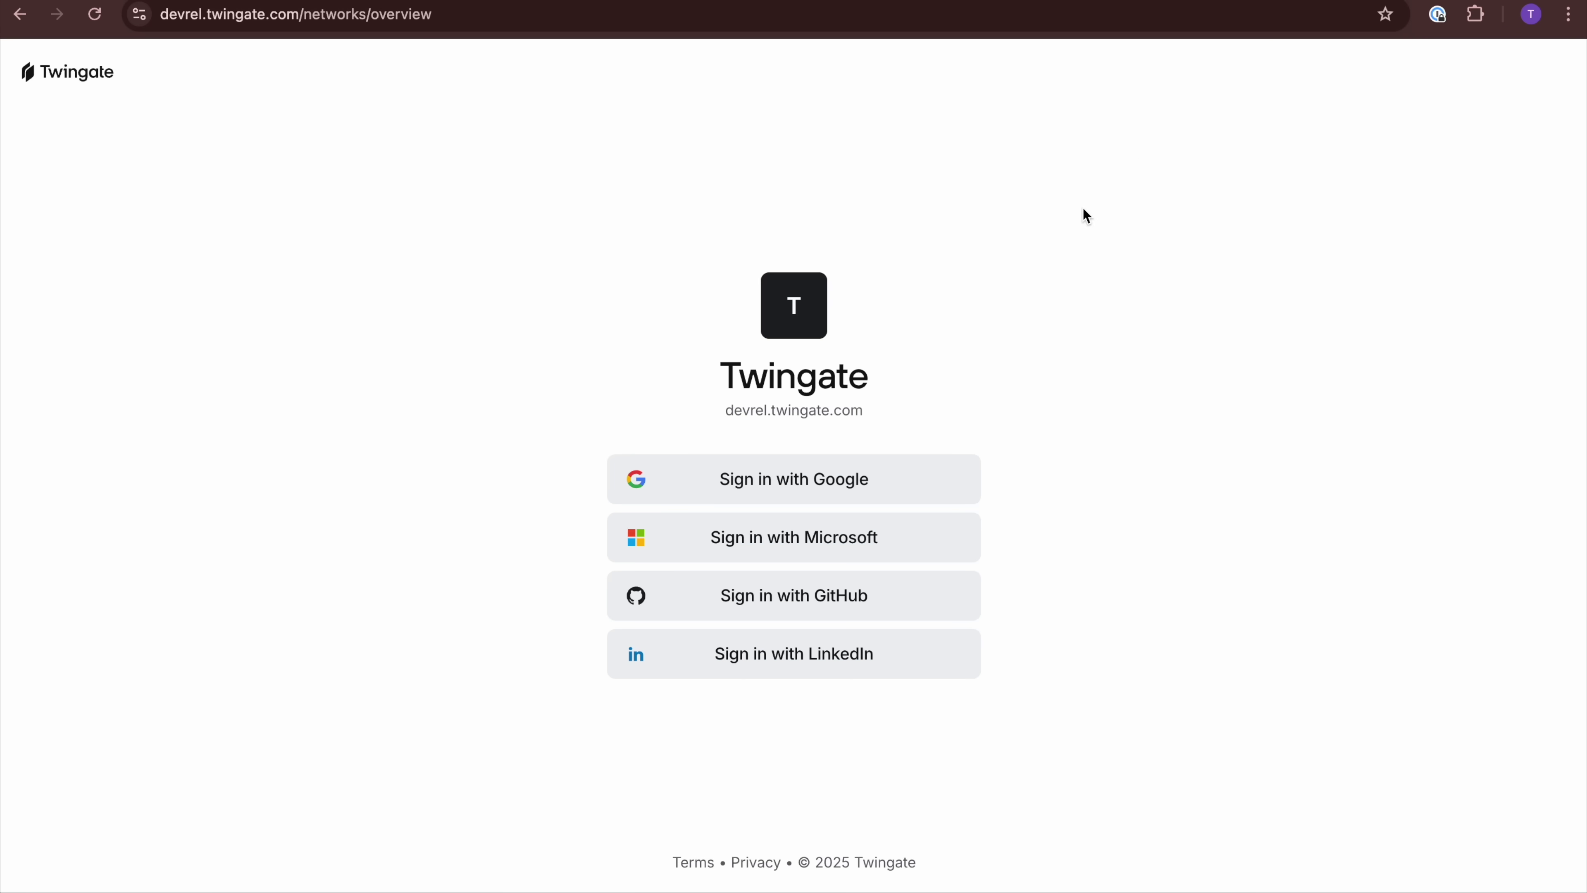
{"action": "left_click", "coordinate": [844, 469]}
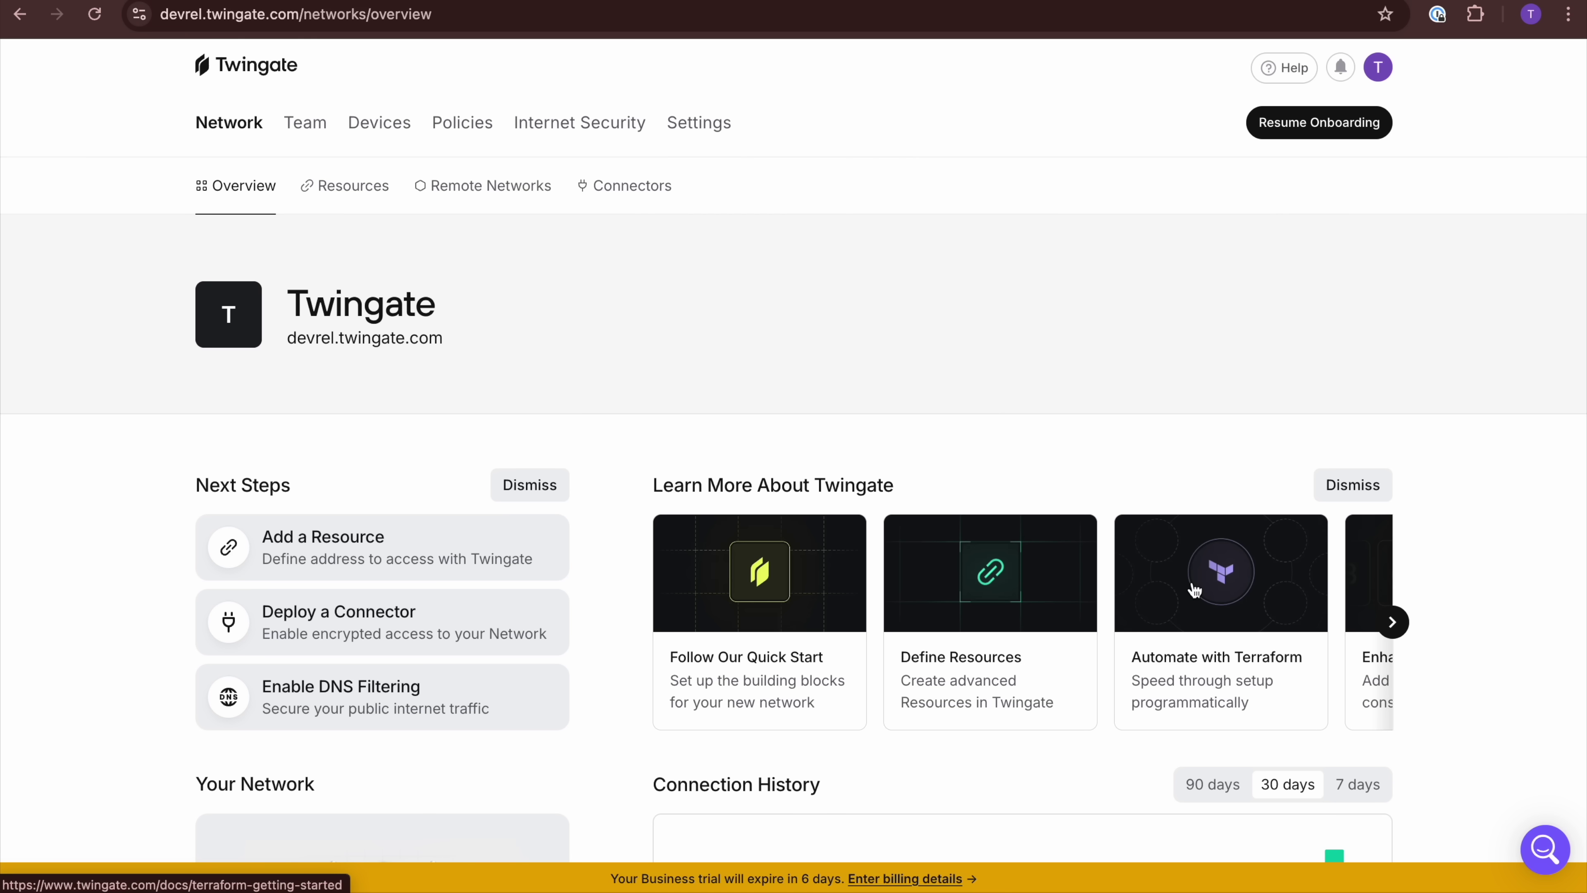
{"action": "left_click", "coordinate": [491, 185]}
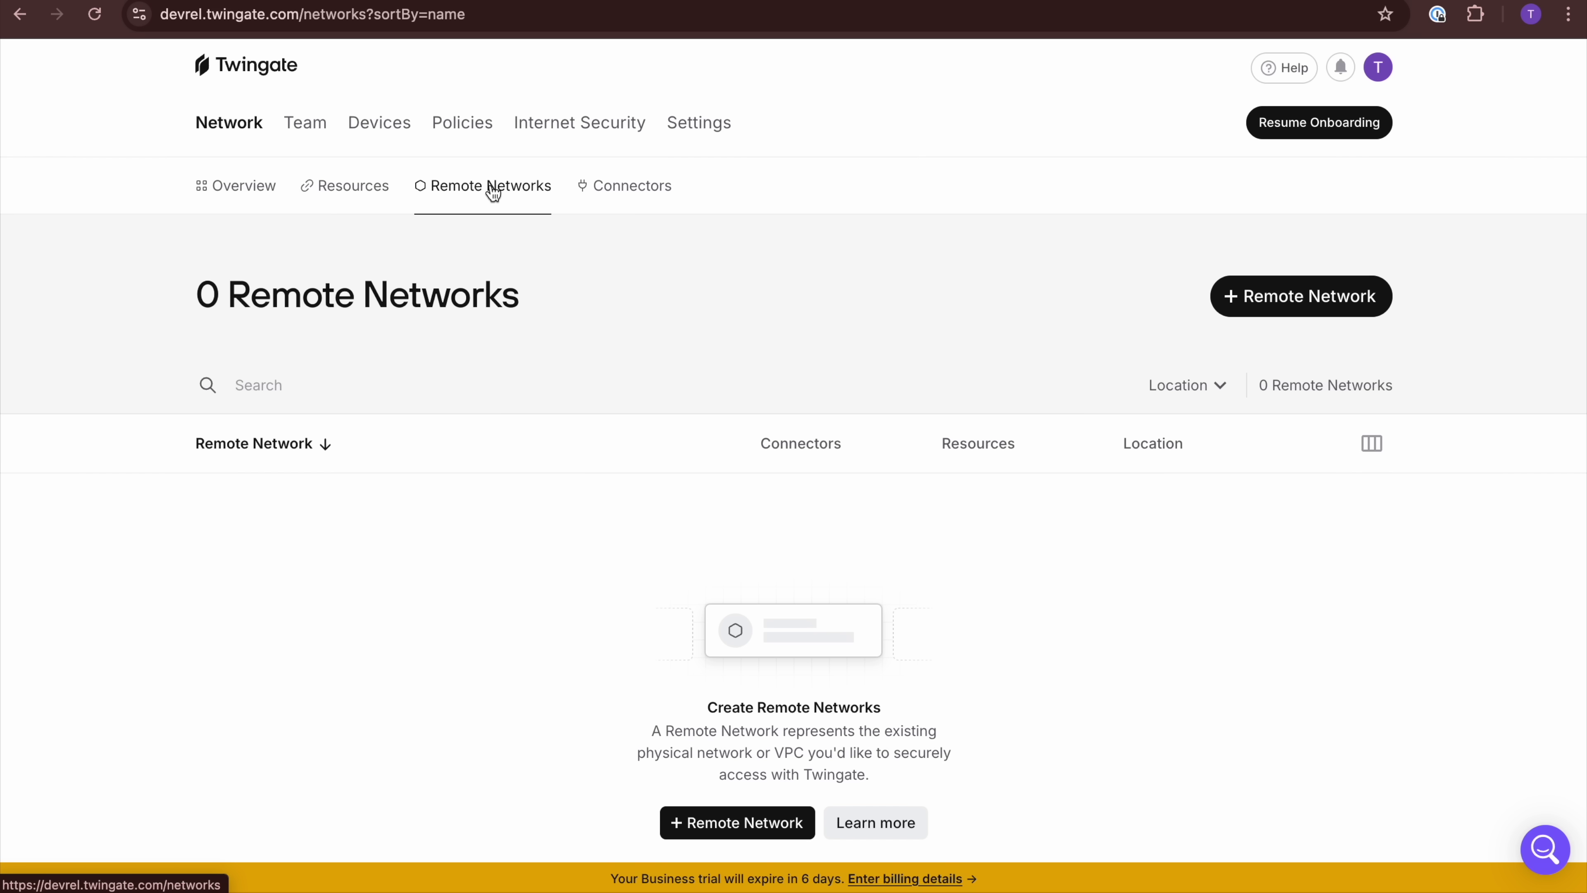
- Create an On Premise remote network called HomePrivateNetwork in Twingate
{"action": "left_click", "coordinate": [1304, 300]}
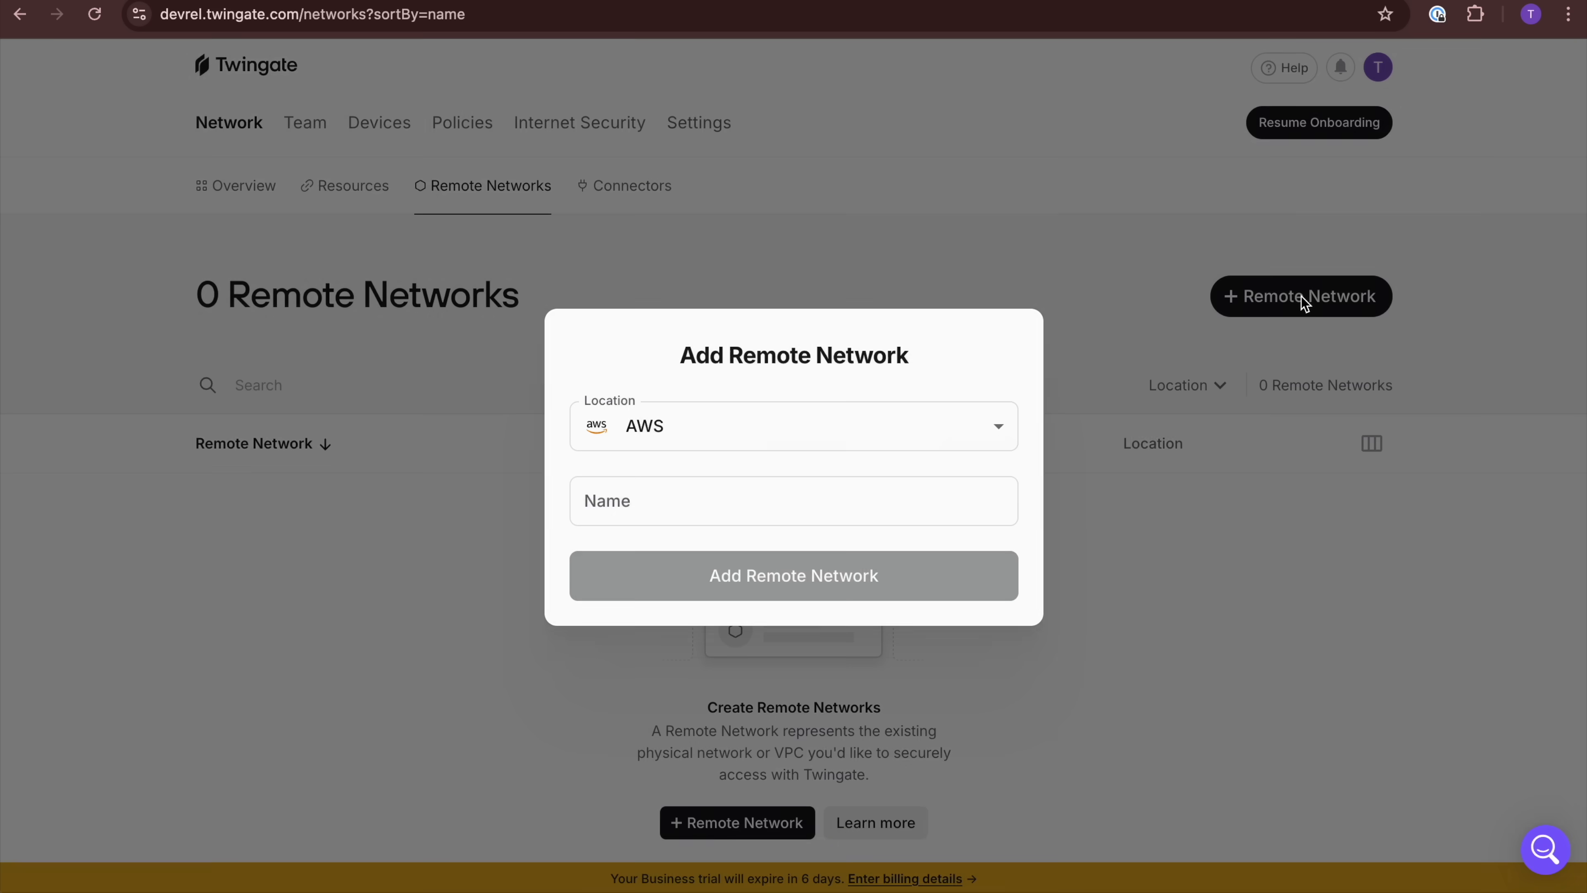
{"action": "left_click", "coordinate": [906, 420]}
{"action": "left_click", "coordinate": [681, 607]}
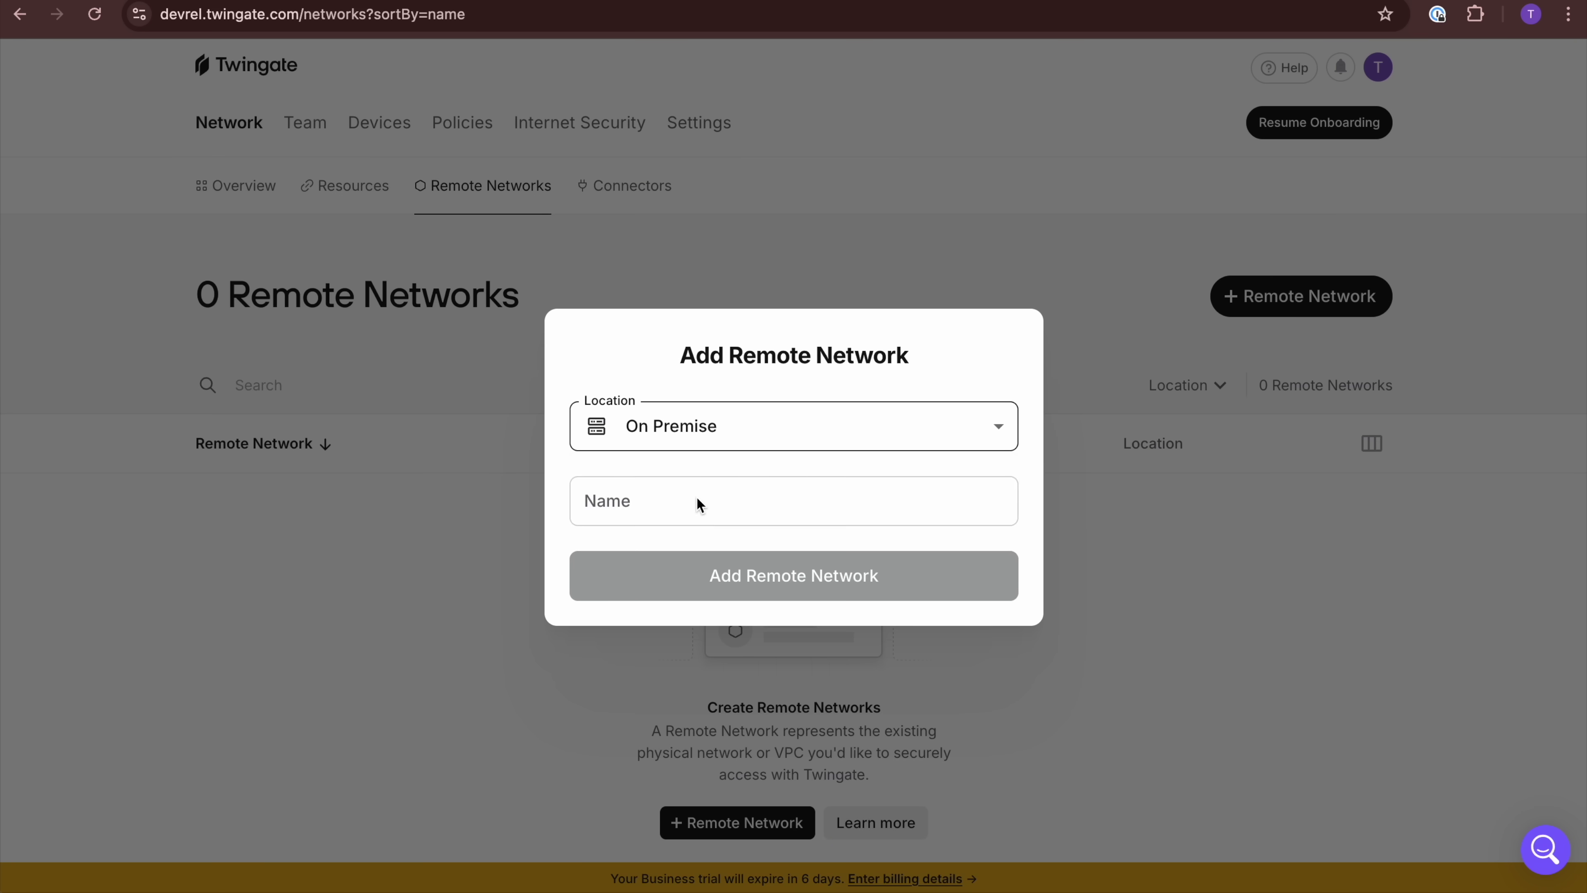
{"action": "left_click", "coordinate": [699, 504]}
{"action": "type", "text": "HomePrivateNetwork"}
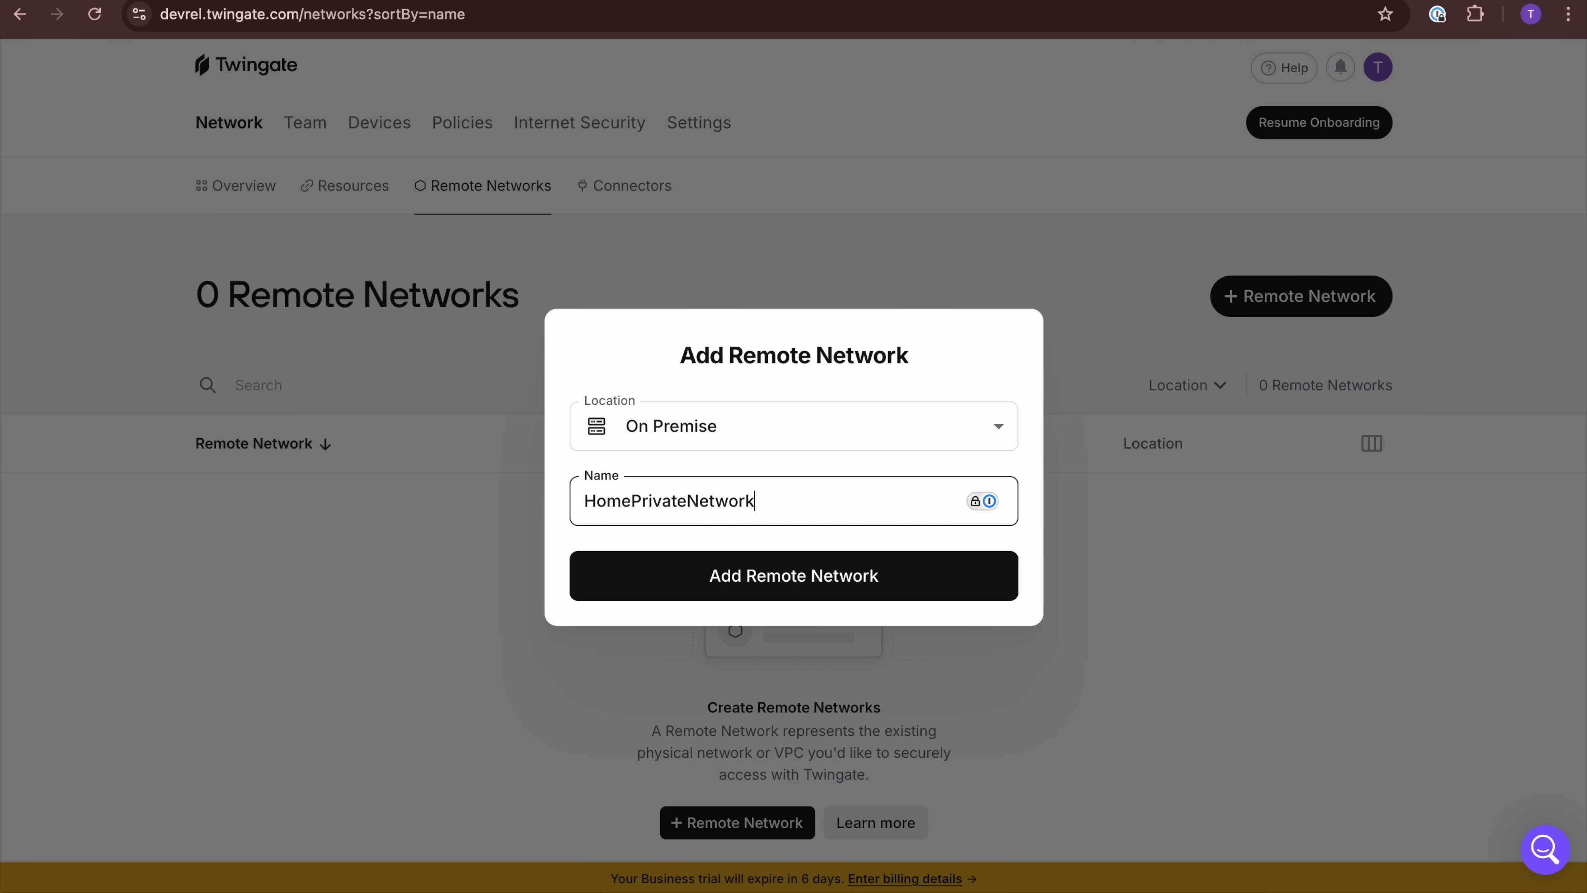
{"action": "left_click", "coordinate": [733, 576]}
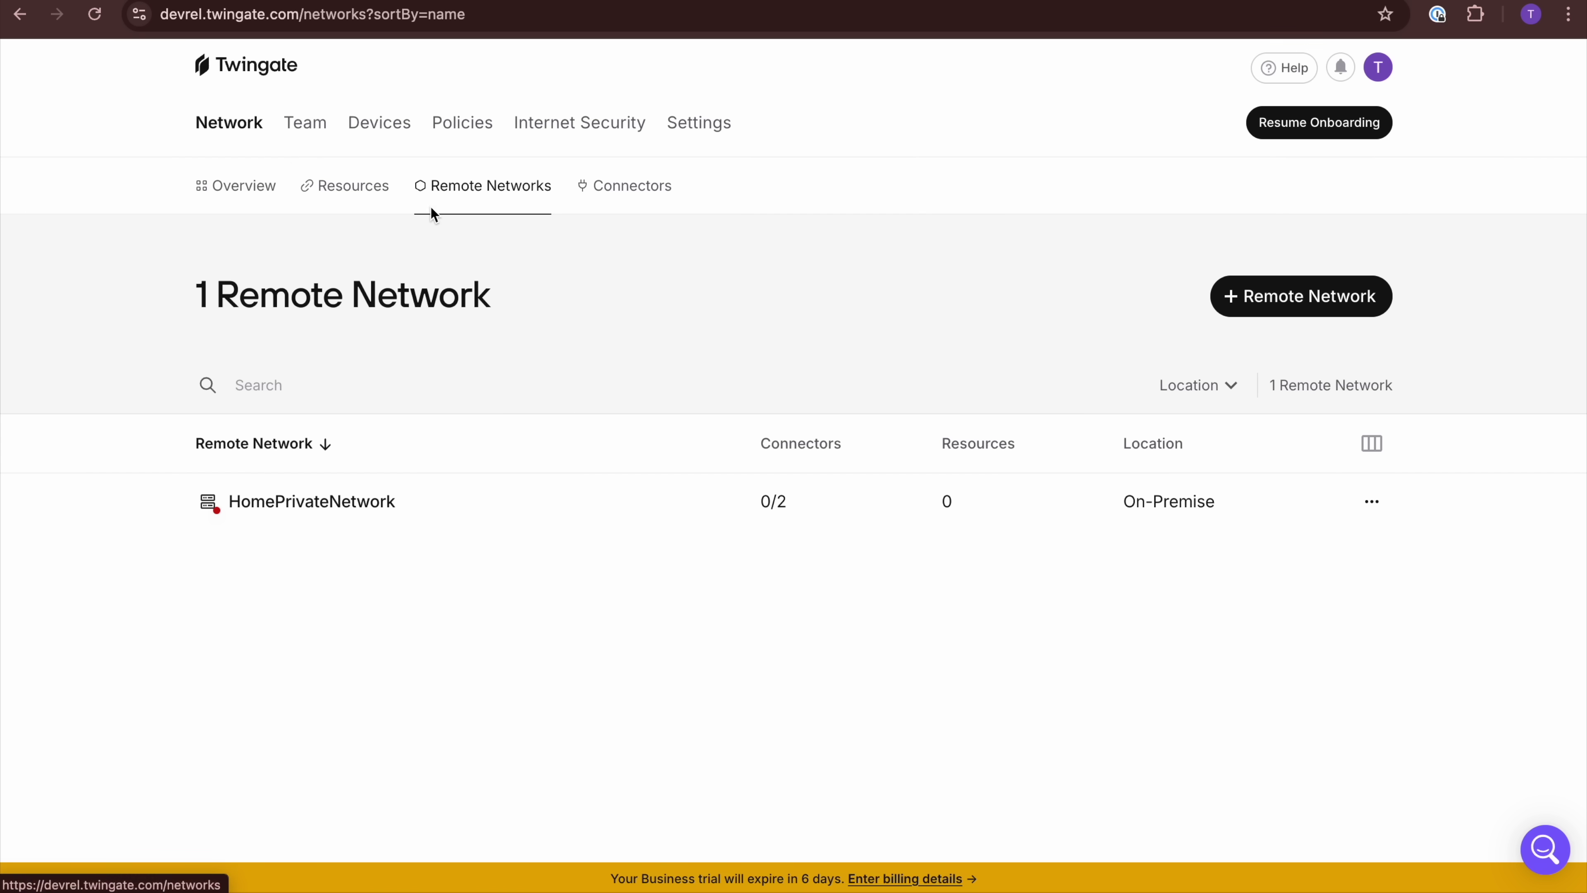
- Delete the strong-crocodile connector from HomePrivateNetwork's connectors
{"action": "left_click", "coordinate": [632, 188]}
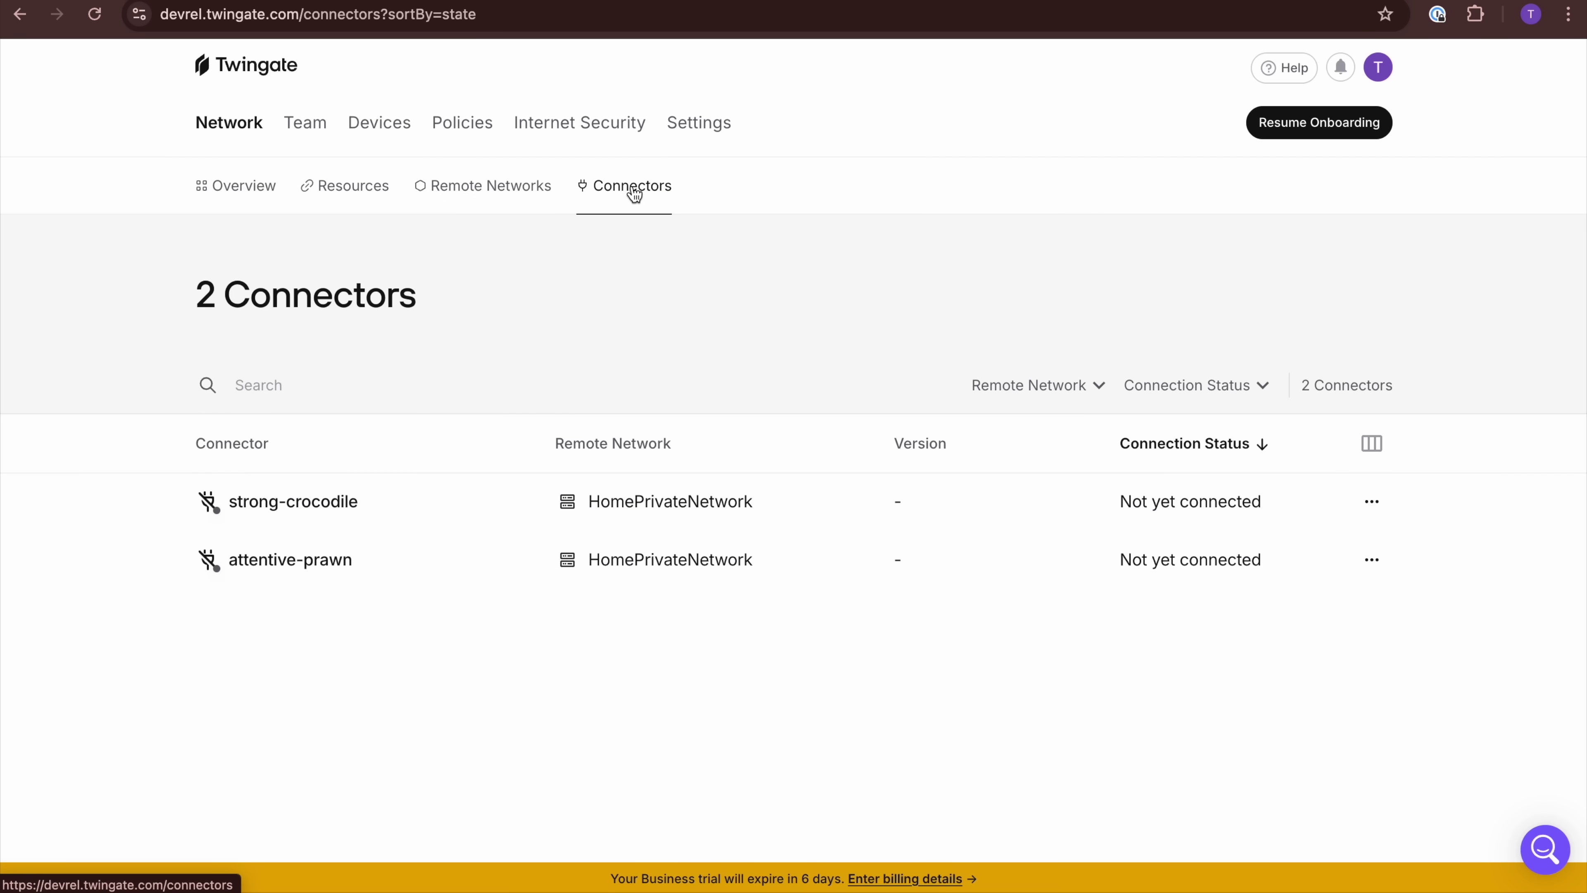
{"action": "left_click", "coordinate": [1372, 501]}
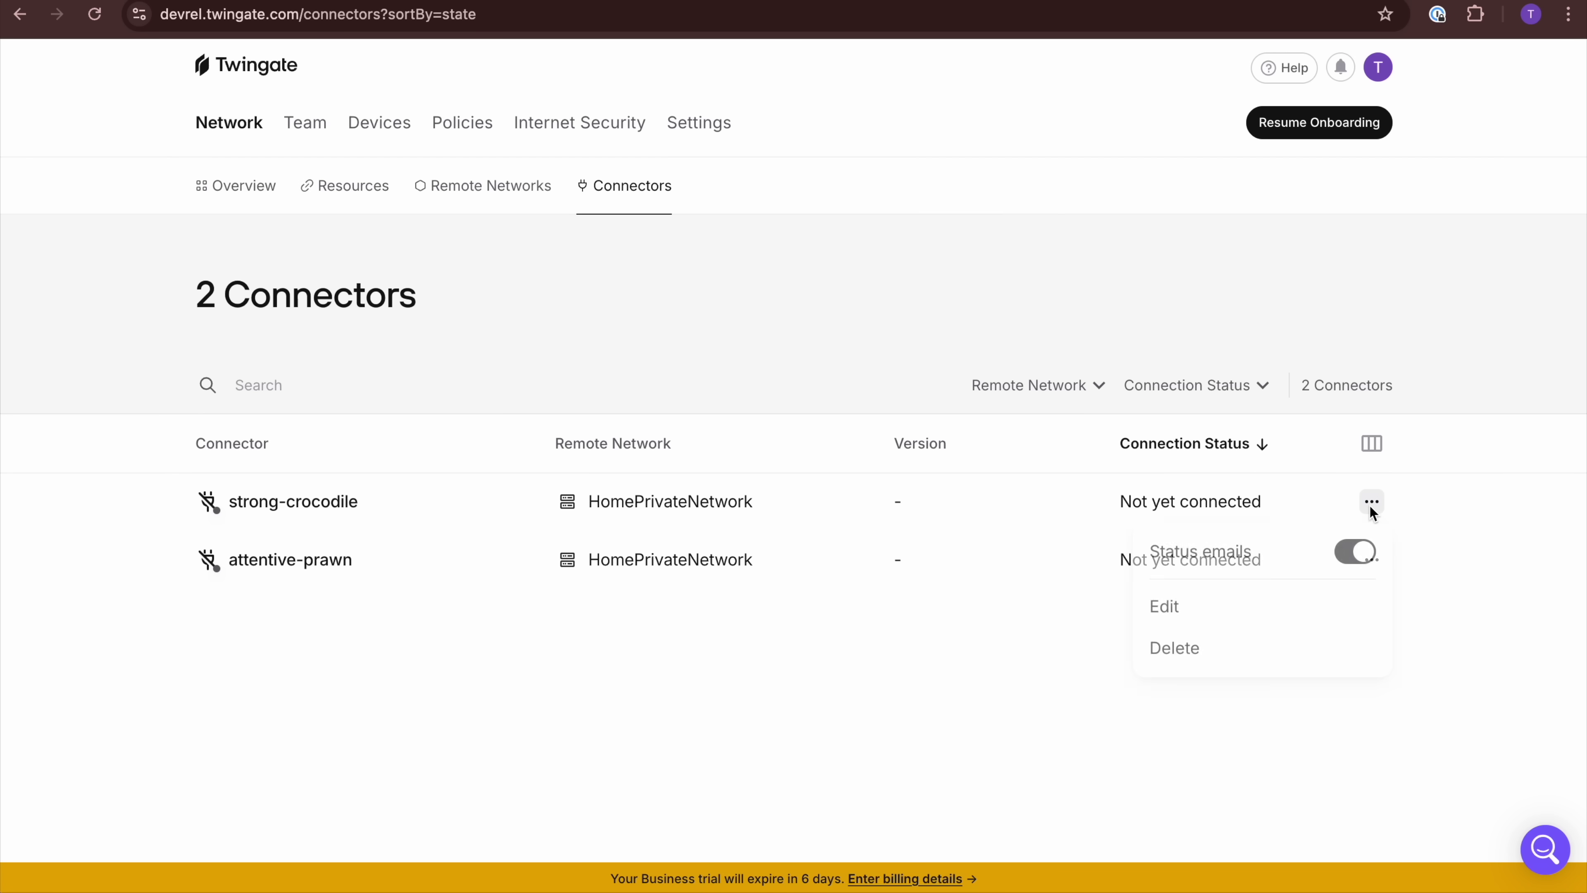
{"action": "left_click", "coordinate": [1195, 668]}
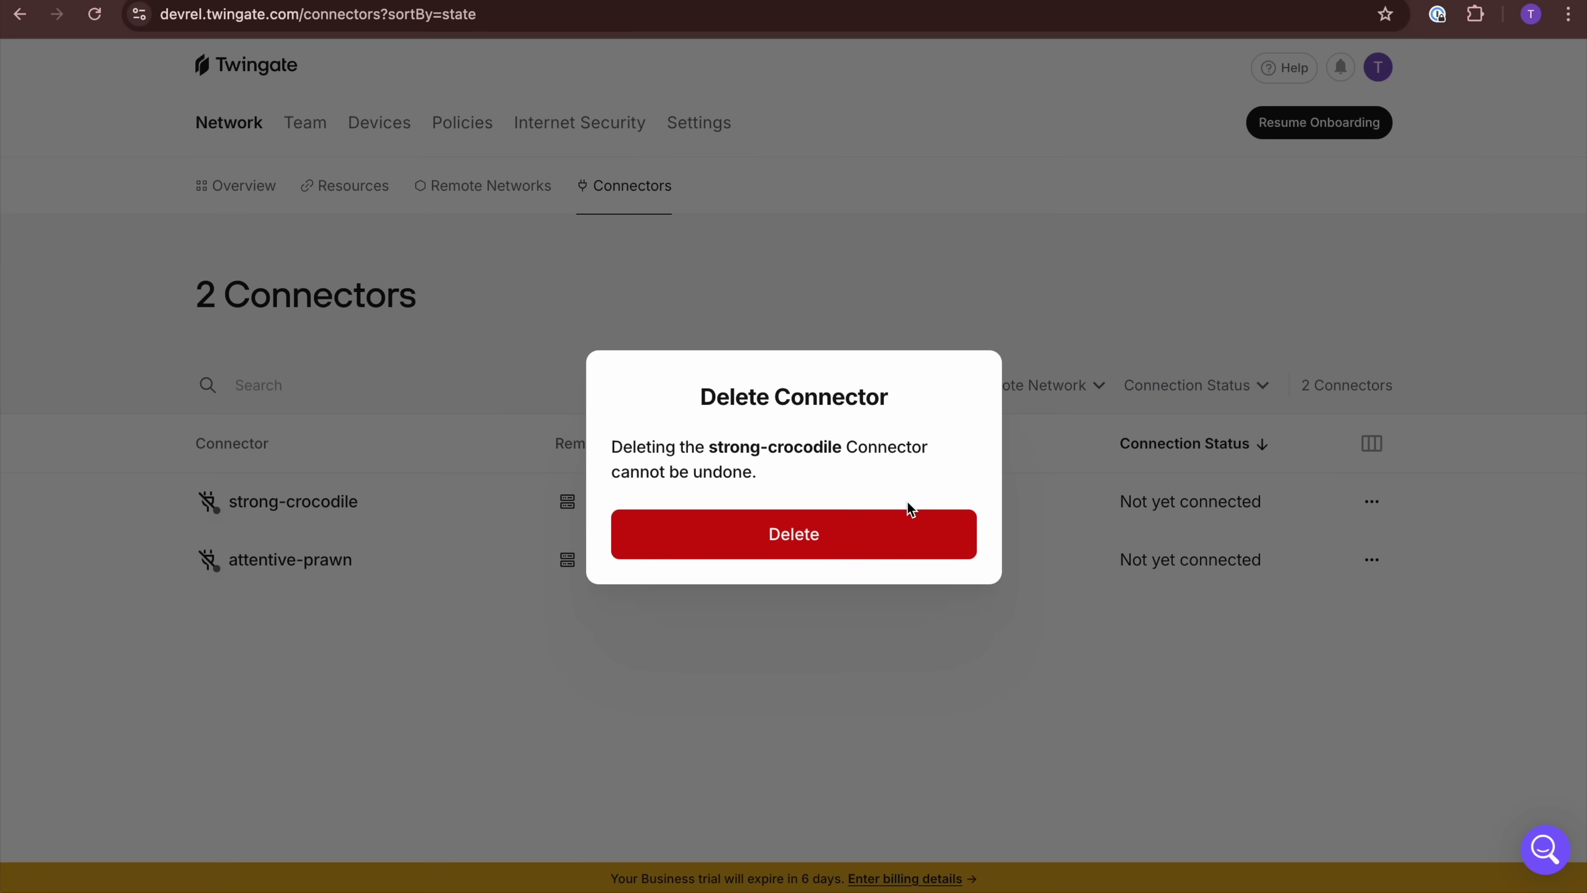
{"action": "left_click", "coordinate": [906, 517]}
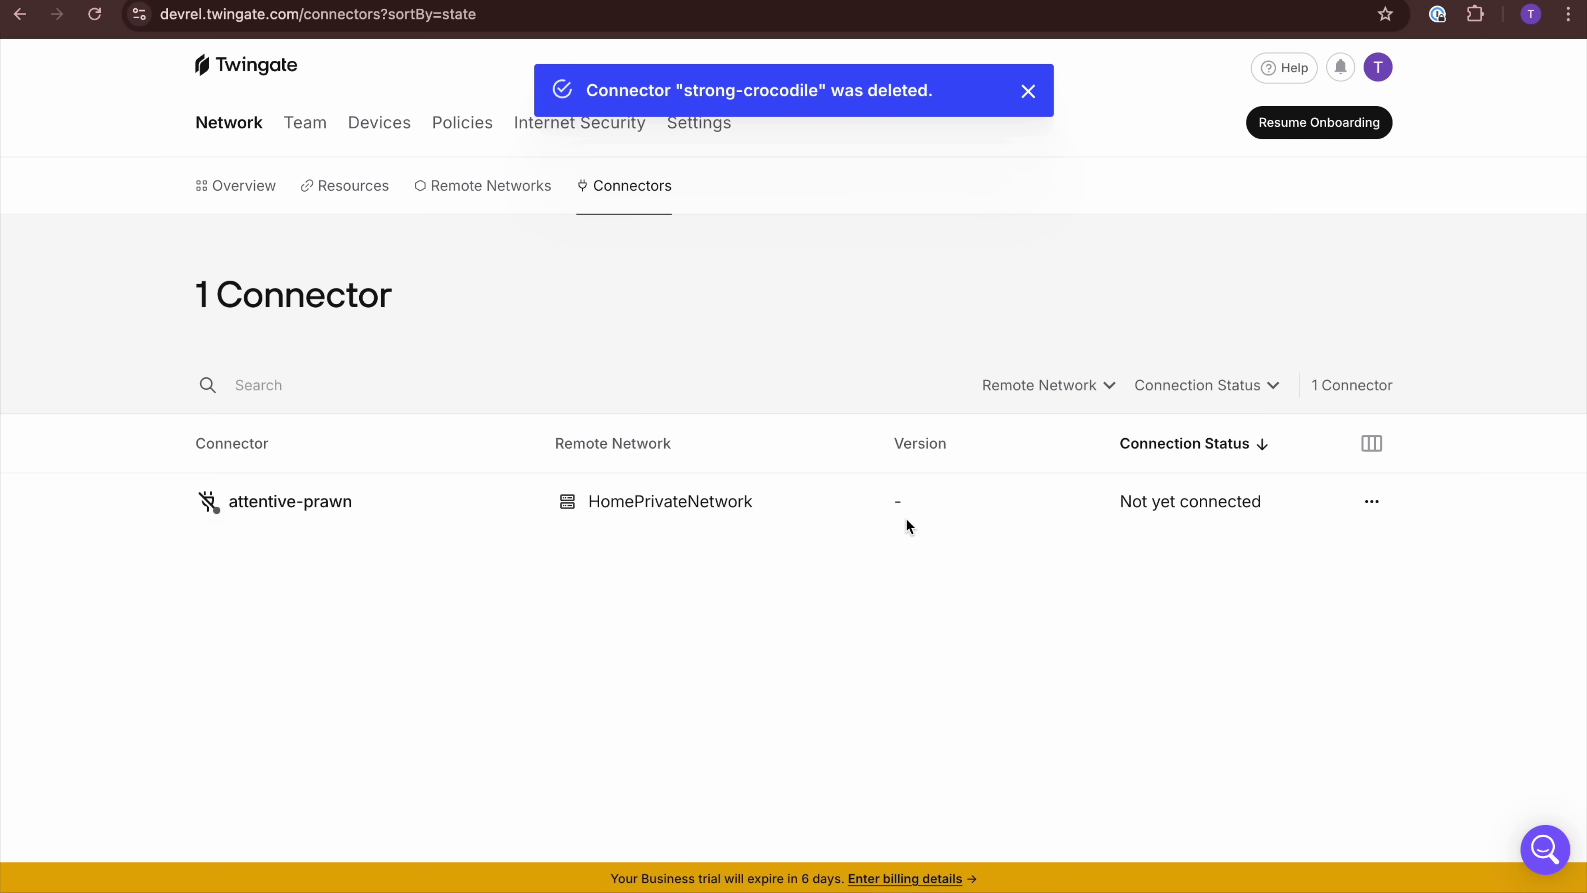
- Generate Docker tokens for the attentive-prawn connector and copy its deployment command
{"action": "left_click", "coordinate": [336, 501]}
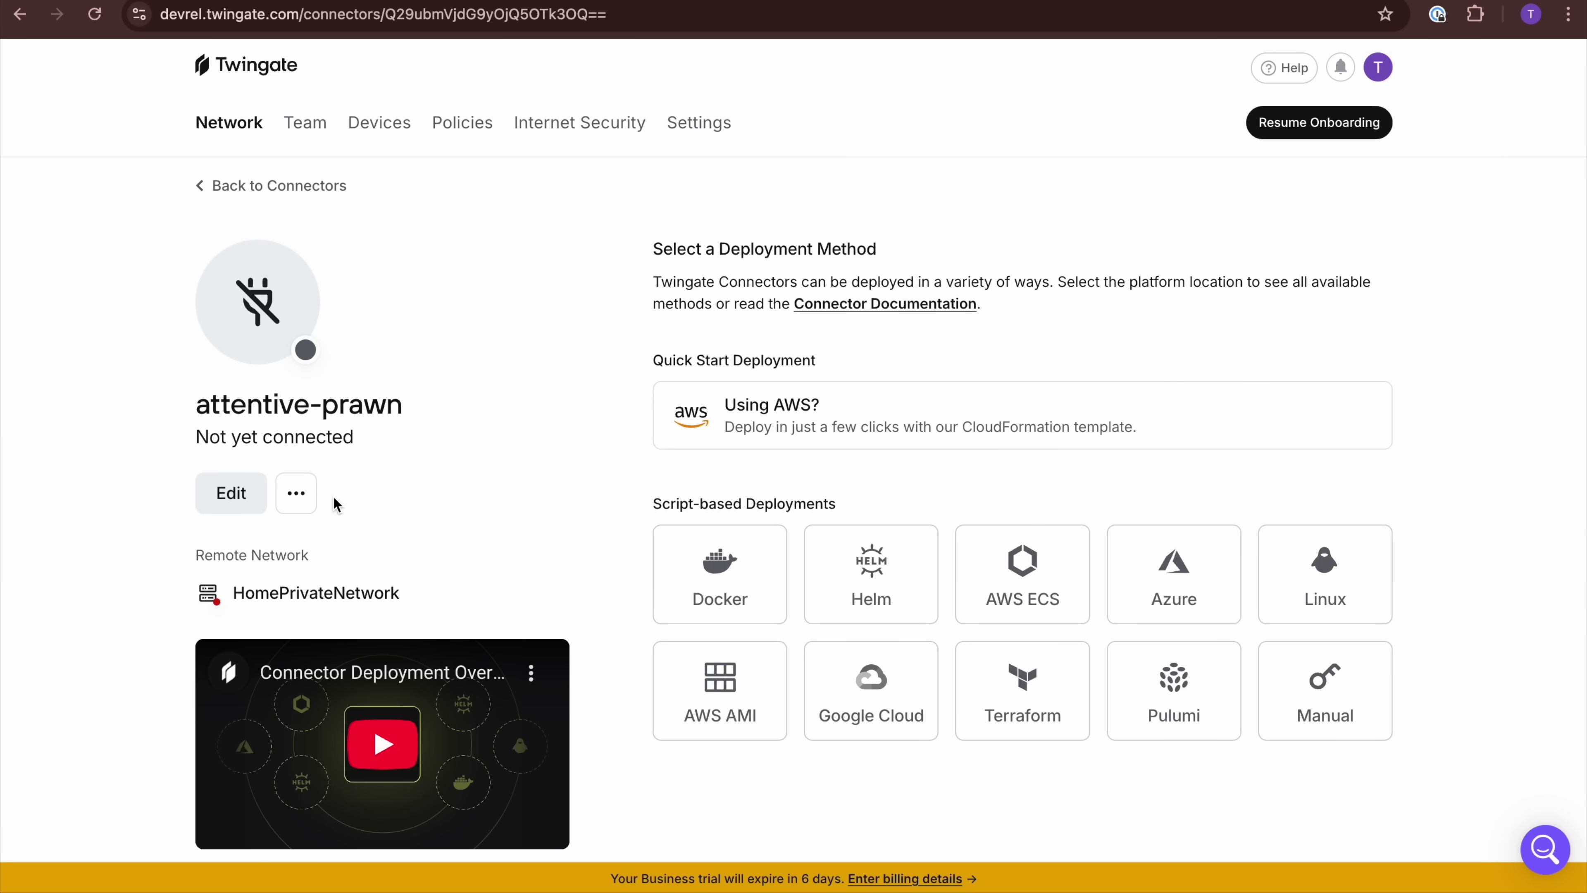
{"action": "left_click", "coordinate": [735, 551]}
{"action": "scroll", "coordinate": [1032, 332], "scroll_direction": "down", "scroll_amount": 10}
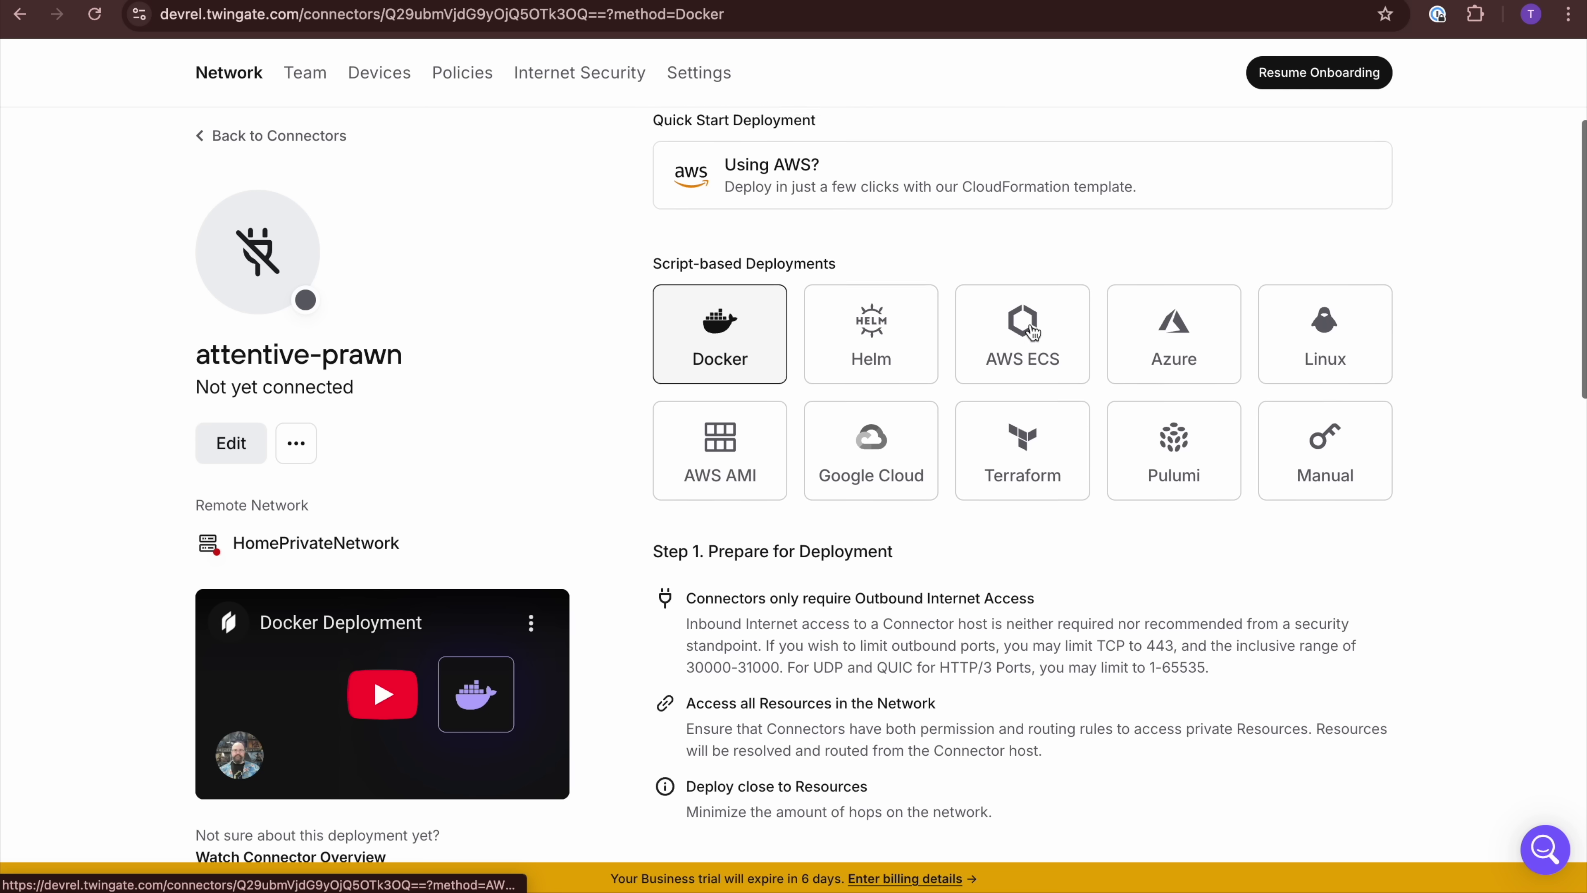
{"action": "scroll", "coordinate": [1033, 333], "scroll_direction": "down", "scroll_amount": 2}
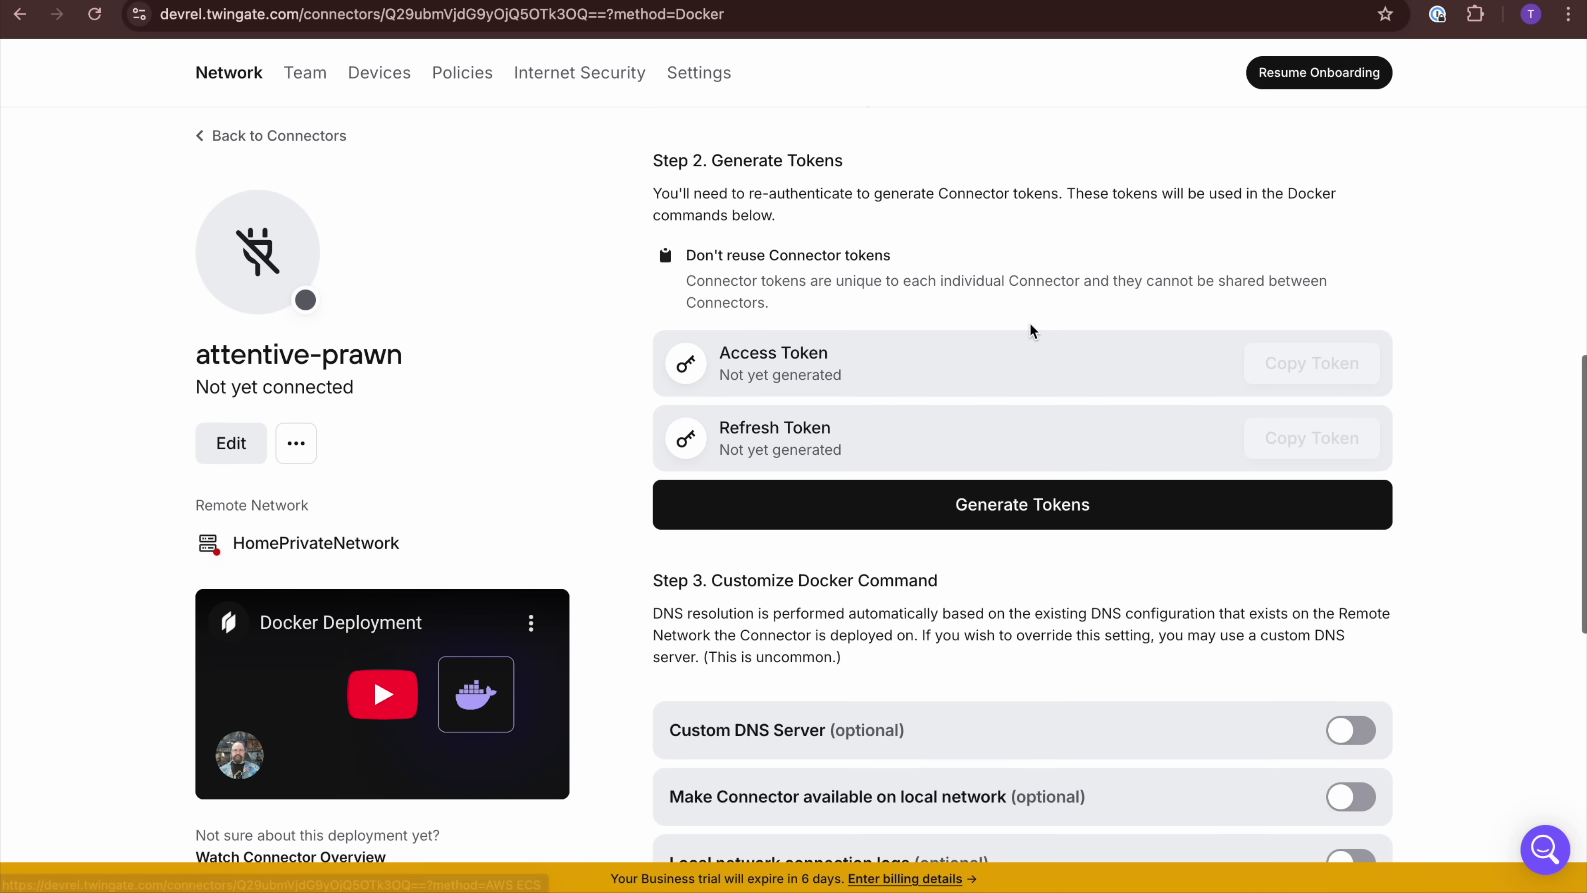
{"action": "left_click", "coordinate": [1011, 512]}
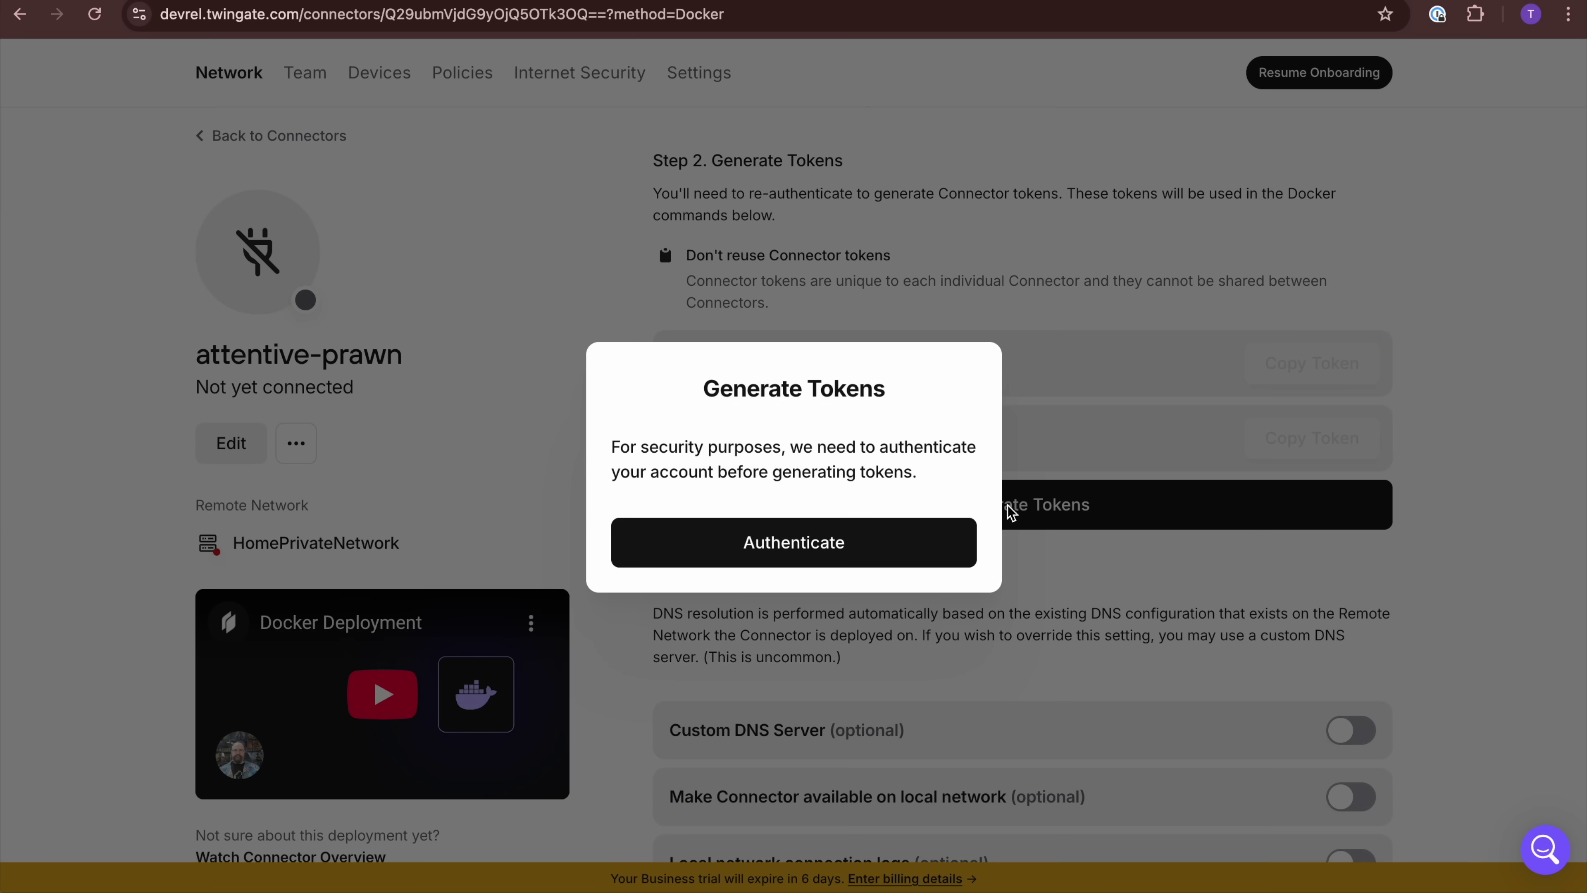
{"action": "left_click", "coordinate": [873, 556]}
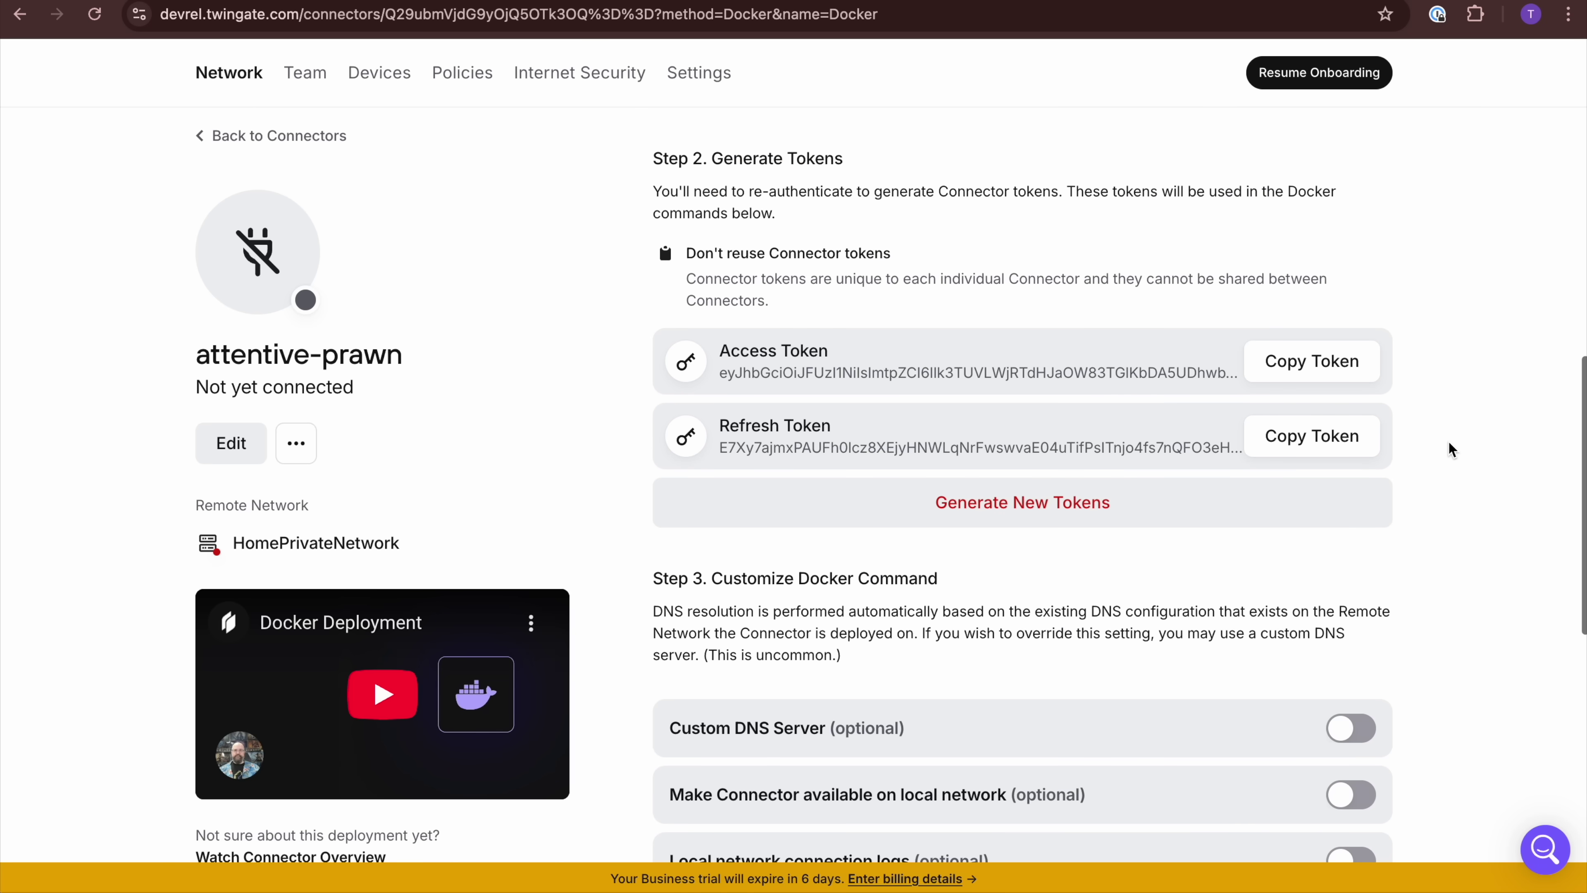
{"action": "scroll", "coordinate": [1451, 449], "scroll_direction": "down", "scroll_amount": 5}
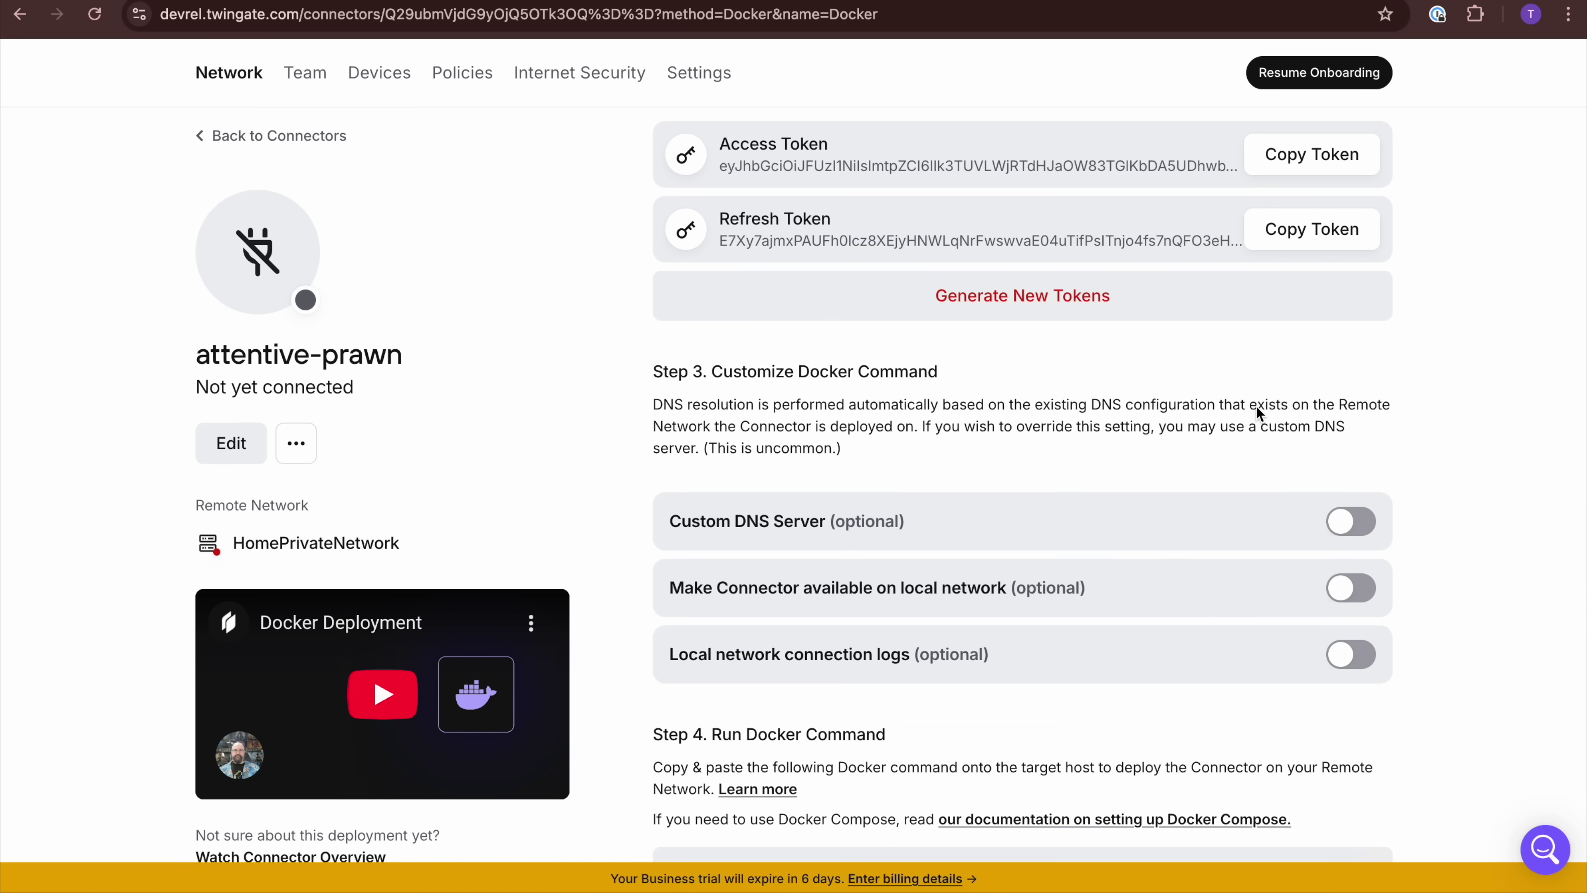
{"action": "scroll", "coordinate": [1000, 312], "scroll_direction": "down", "scroll_amount": 8}
{"action": "scroll", "coordinate": [833, 166], "scroll_direction": "up", "scroll_amount": 5}
{"action": "scroll", "coordinate": [831, 160], "scroll_direction": "down", "scroll_amount": 5}
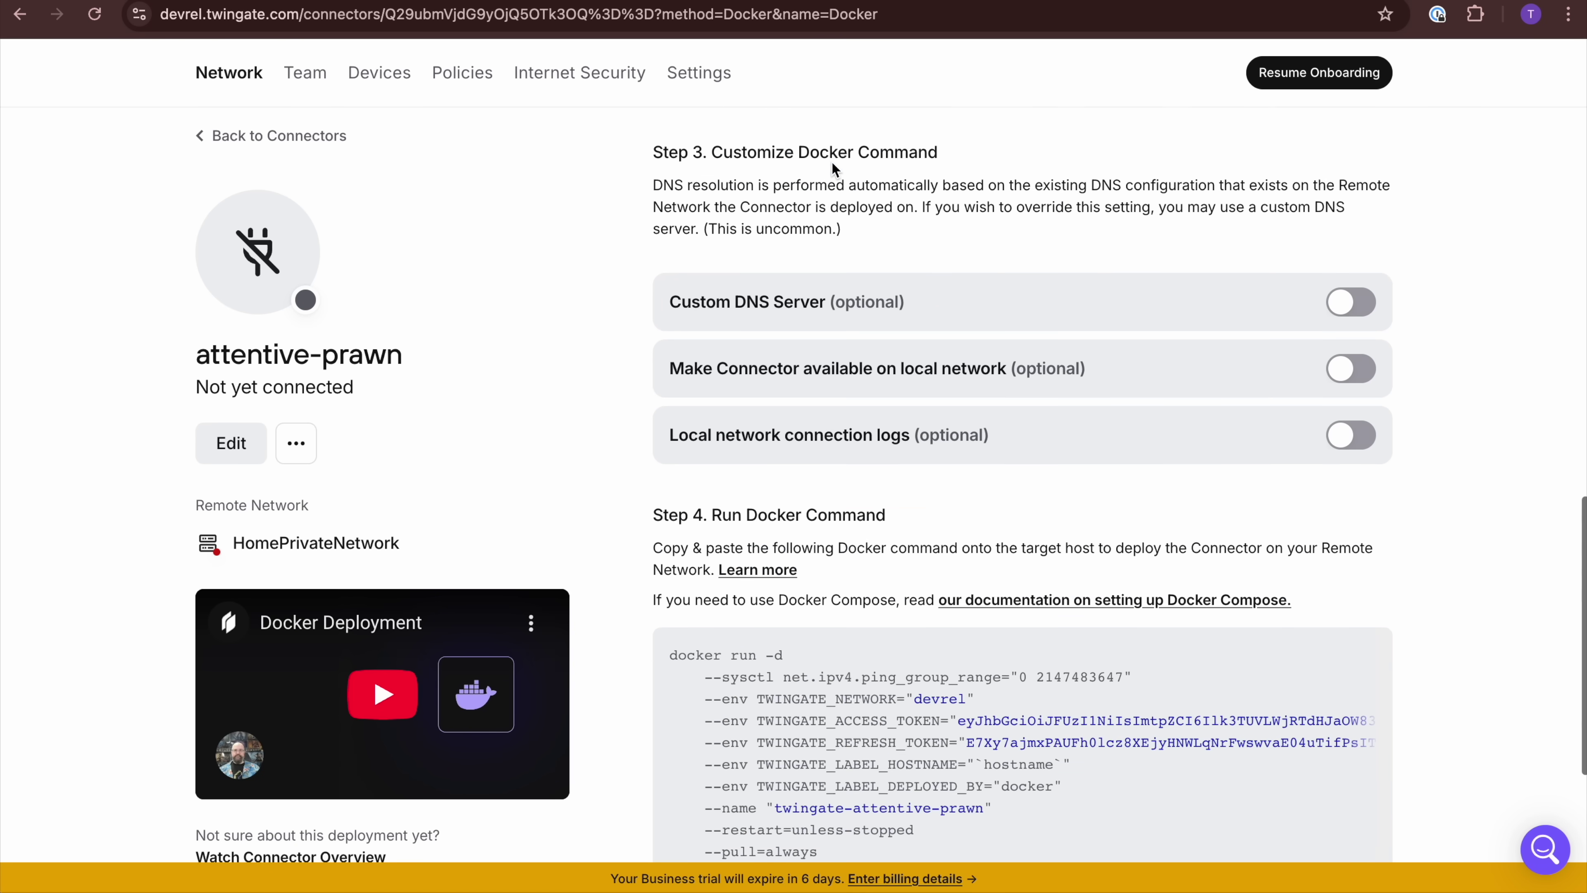
{"action": "scroll", "coordinate": [831, 160], "scroll_direction": "down", "scroll_amount": 2}
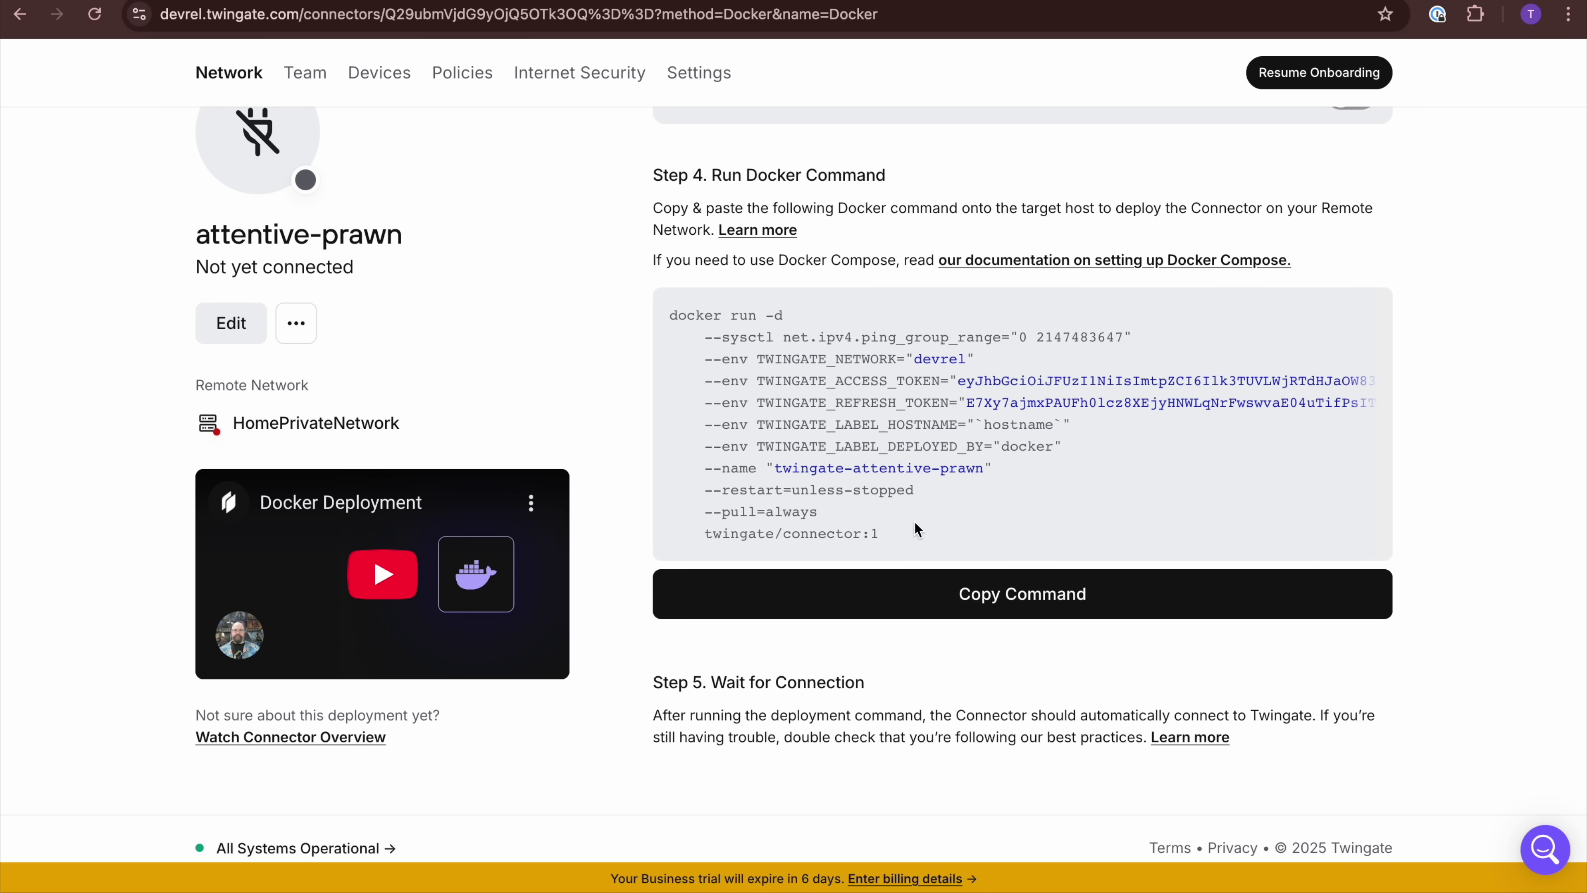
{"action": "left_click", "coordinate": [1021, 604]}
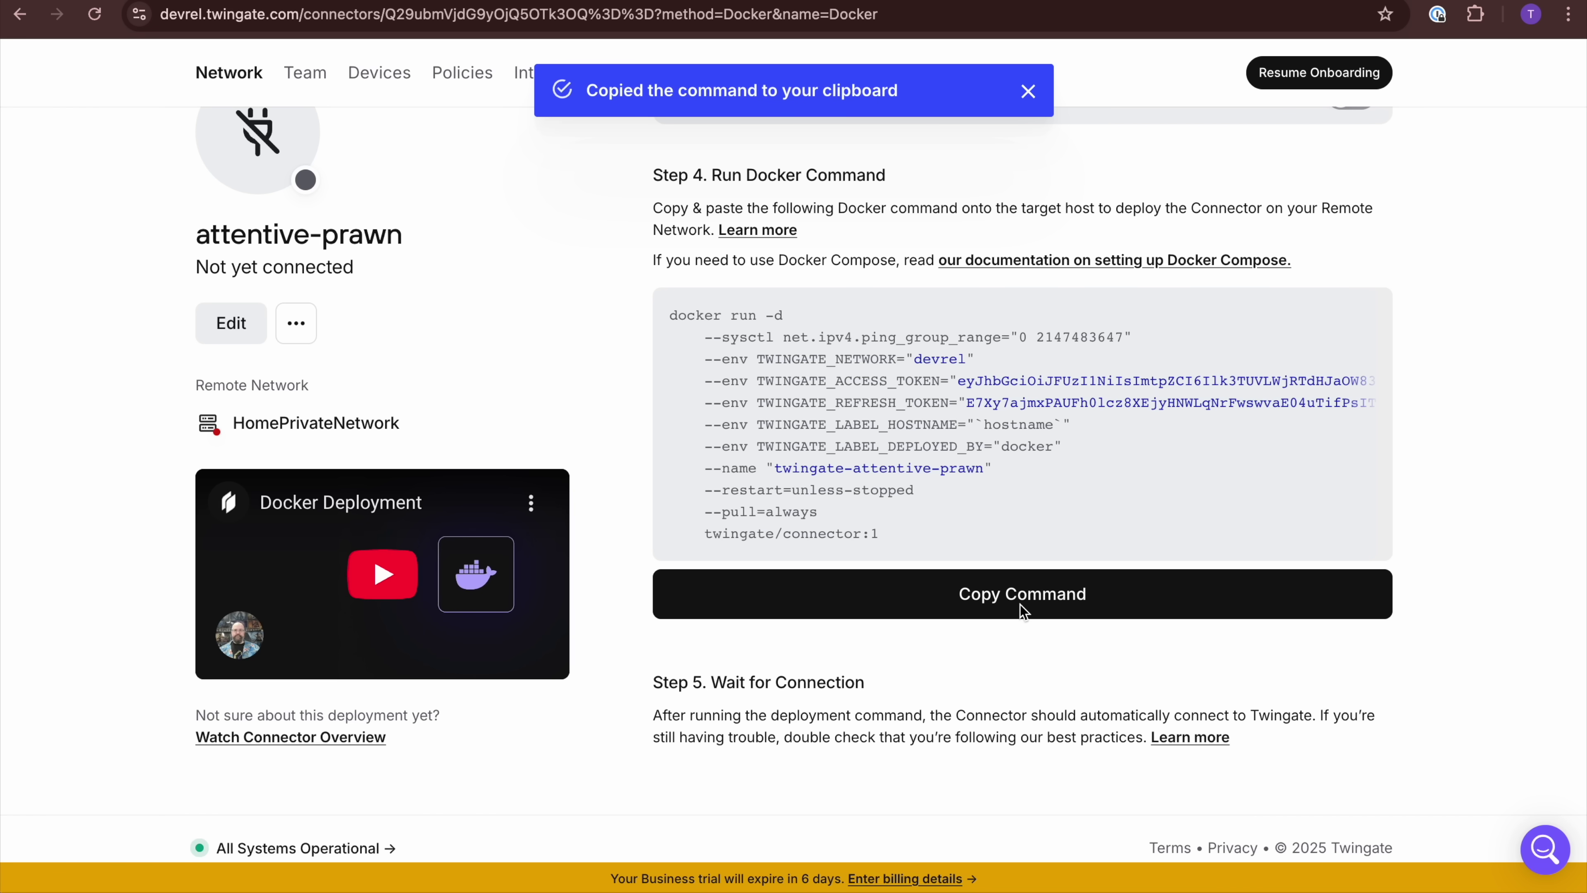
- Run the copied docker run command in the terminal to start the attentive-prawn container
{"action": "key", "text": "super+Tab"}
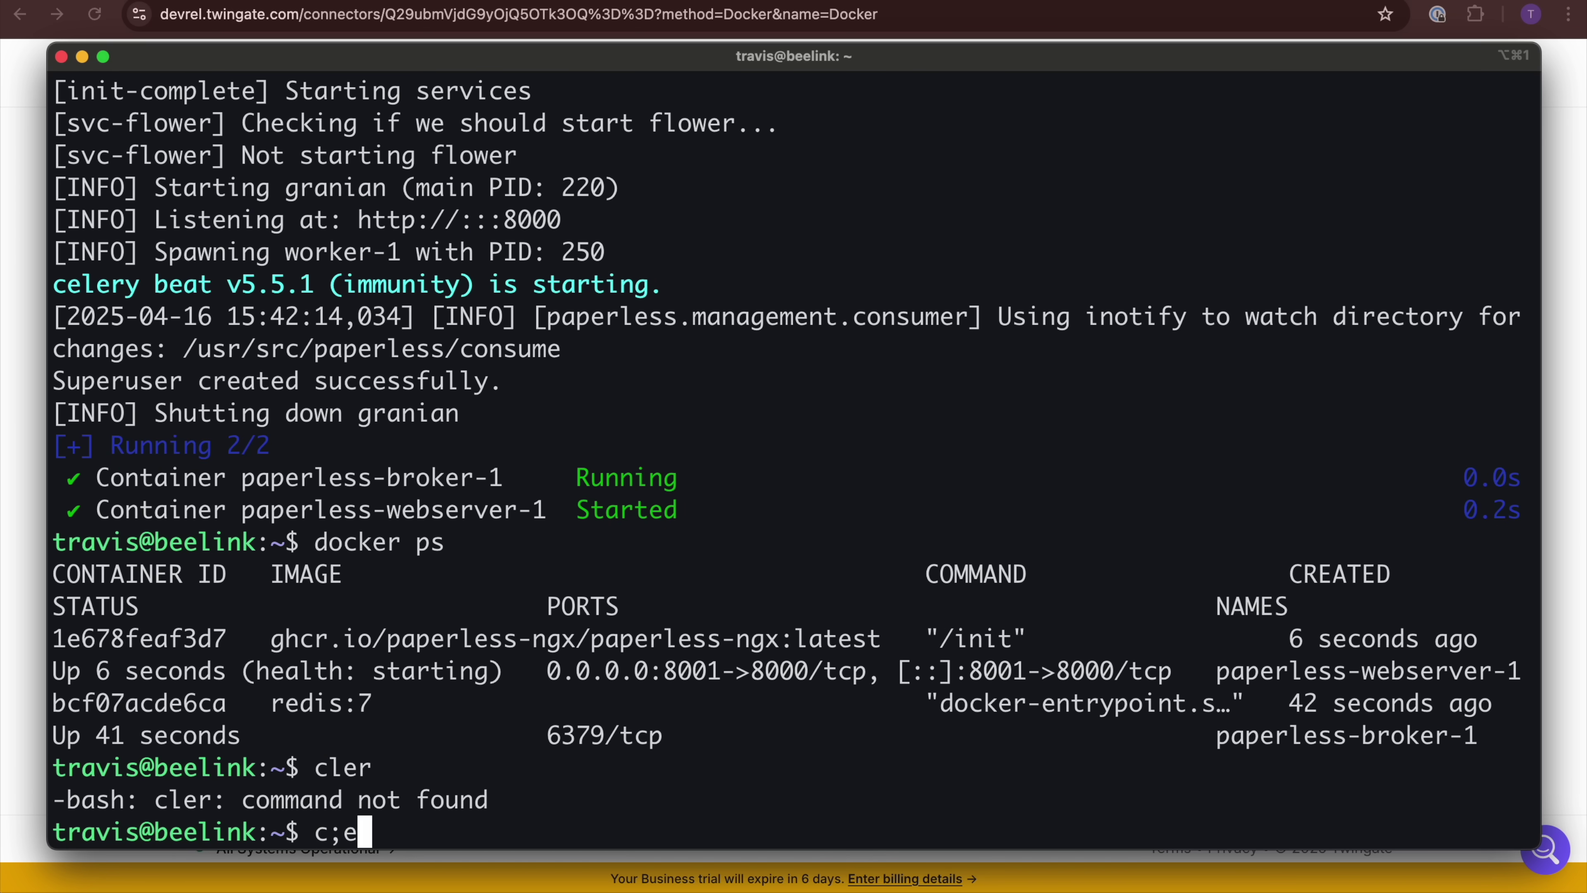
{"action": "key", "text": "BackSpace"}
{"action": "key", "text": "BackSpace"}
{"action": "key", "text": "BackSpace"}
{"action": "key", "text": "ctrl+l"}
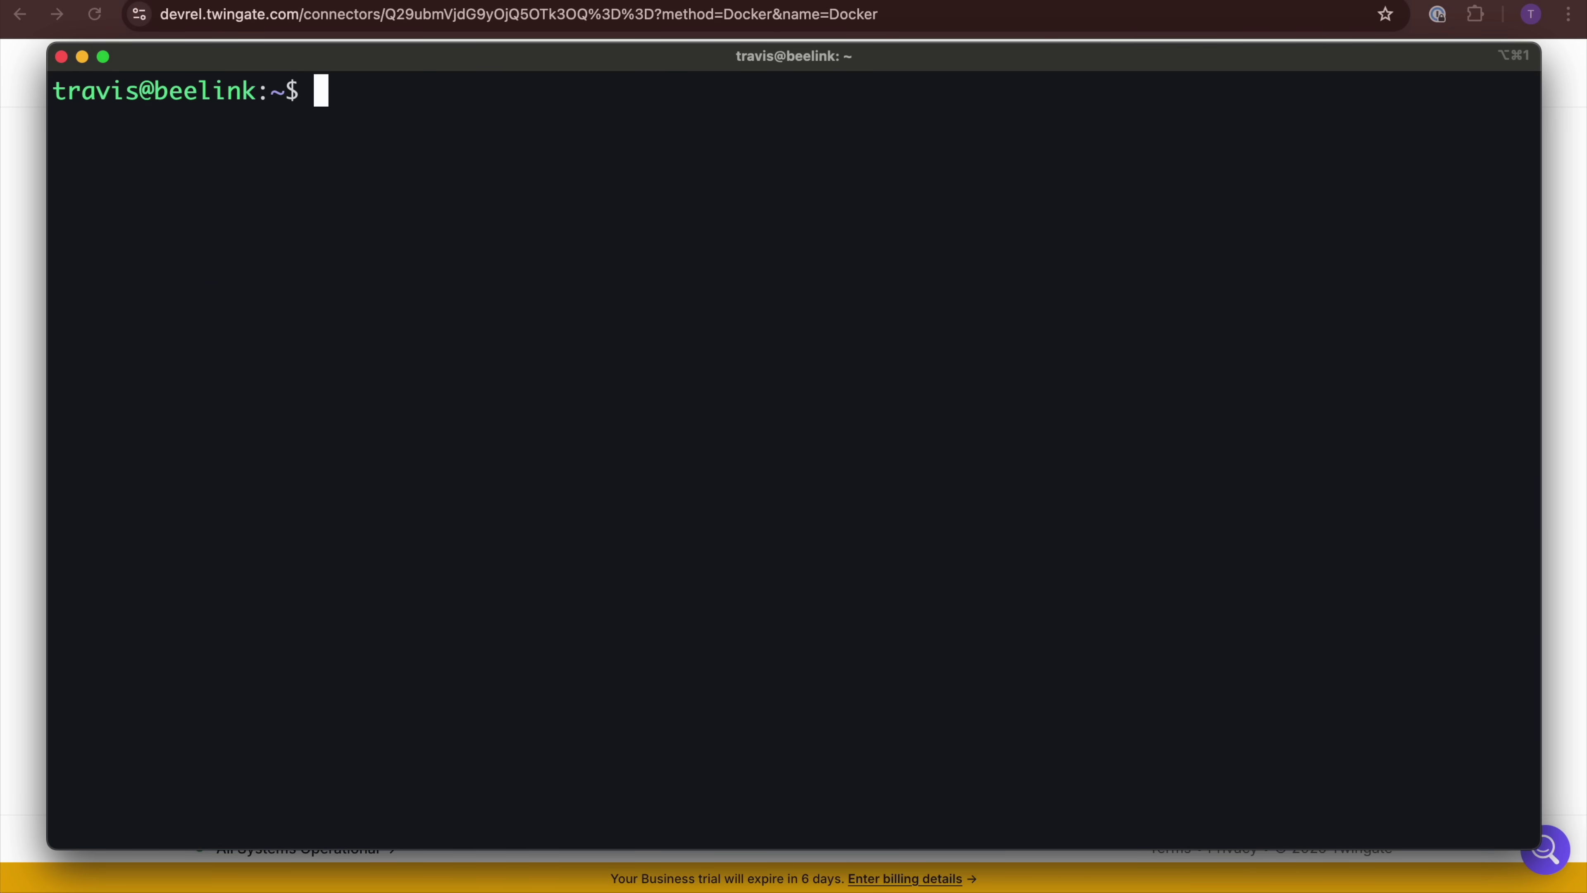
{"action": "key", "text": "super+v"}
{"action": "key", "text": "Return"}
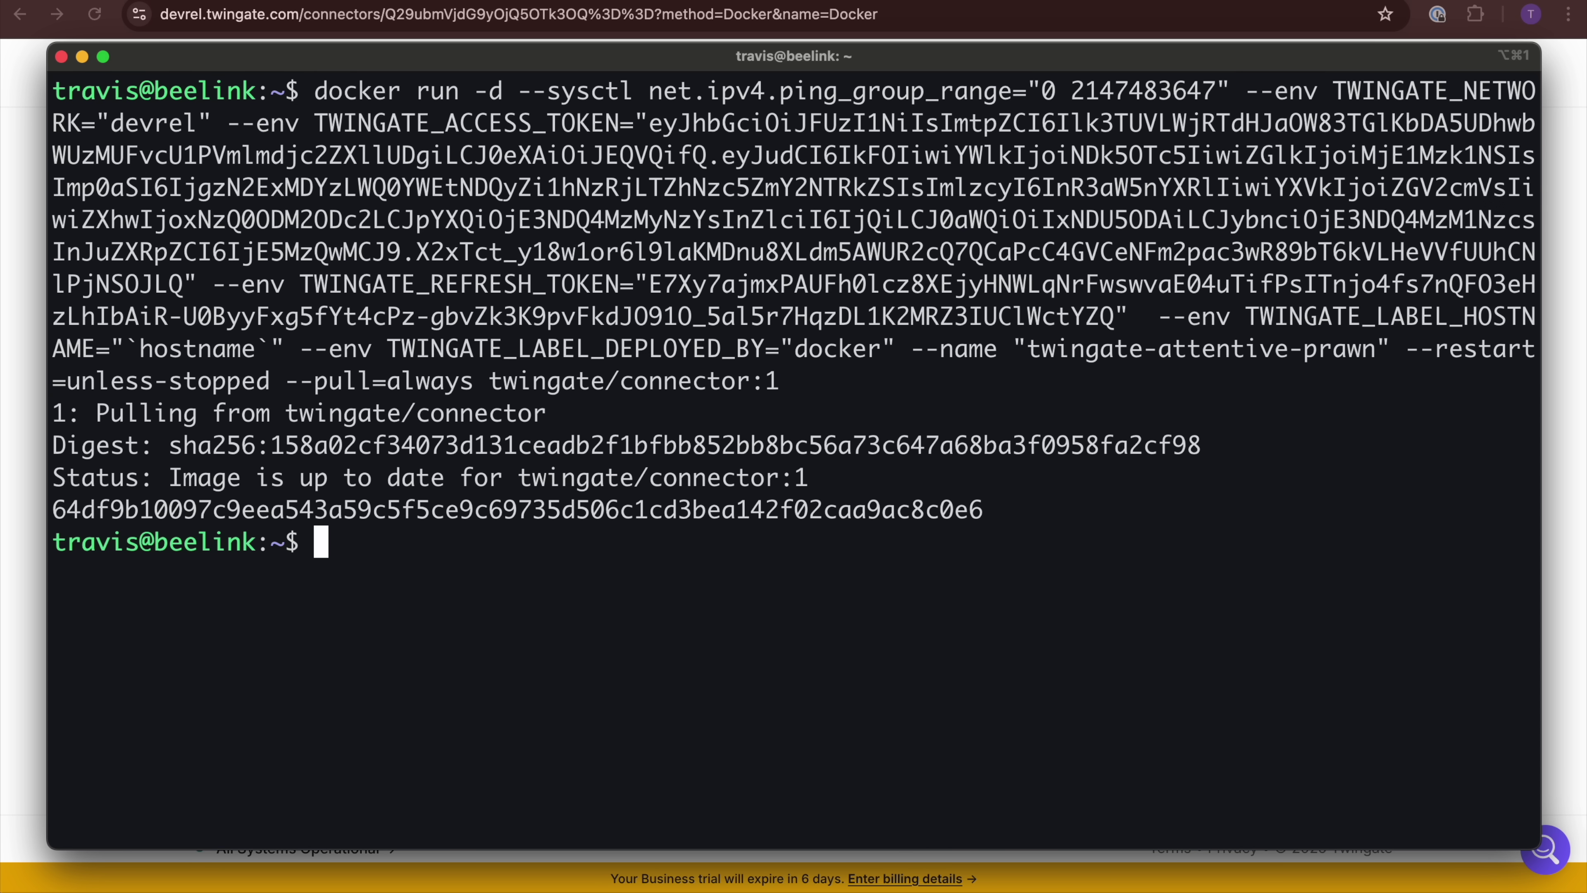
- Return to the Connectors list to confirm attentive-prawn shows Connected on v1.75.0
{"action": "key", "text": "super+Tab"}
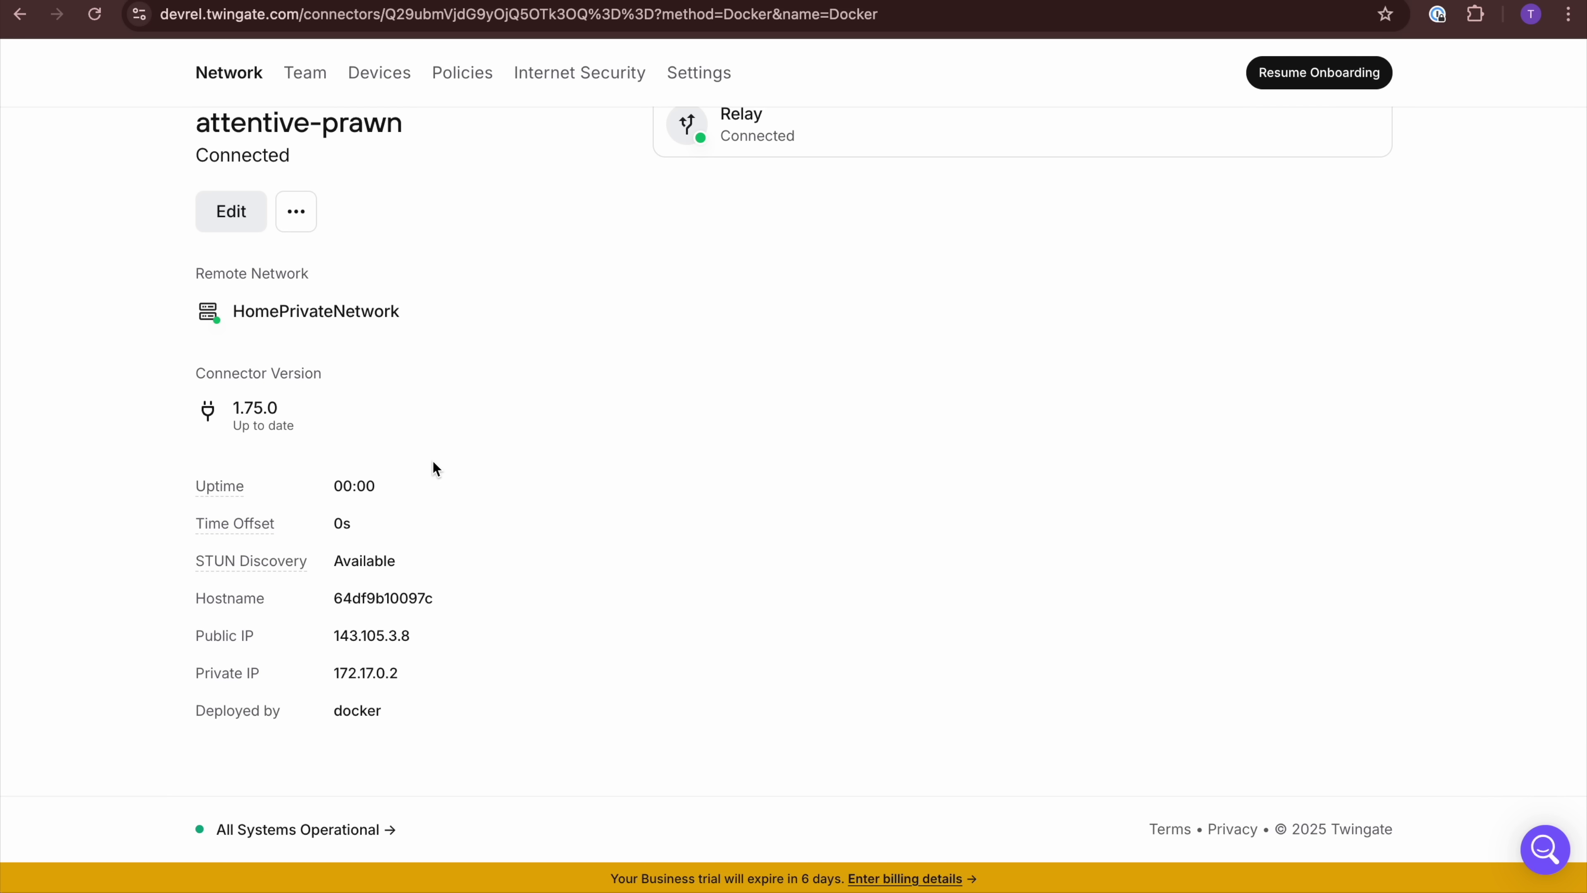
{"action": "scroll", "coordinate": [744, 274], "scroll_direction": "up", "scroll_amount": 3}
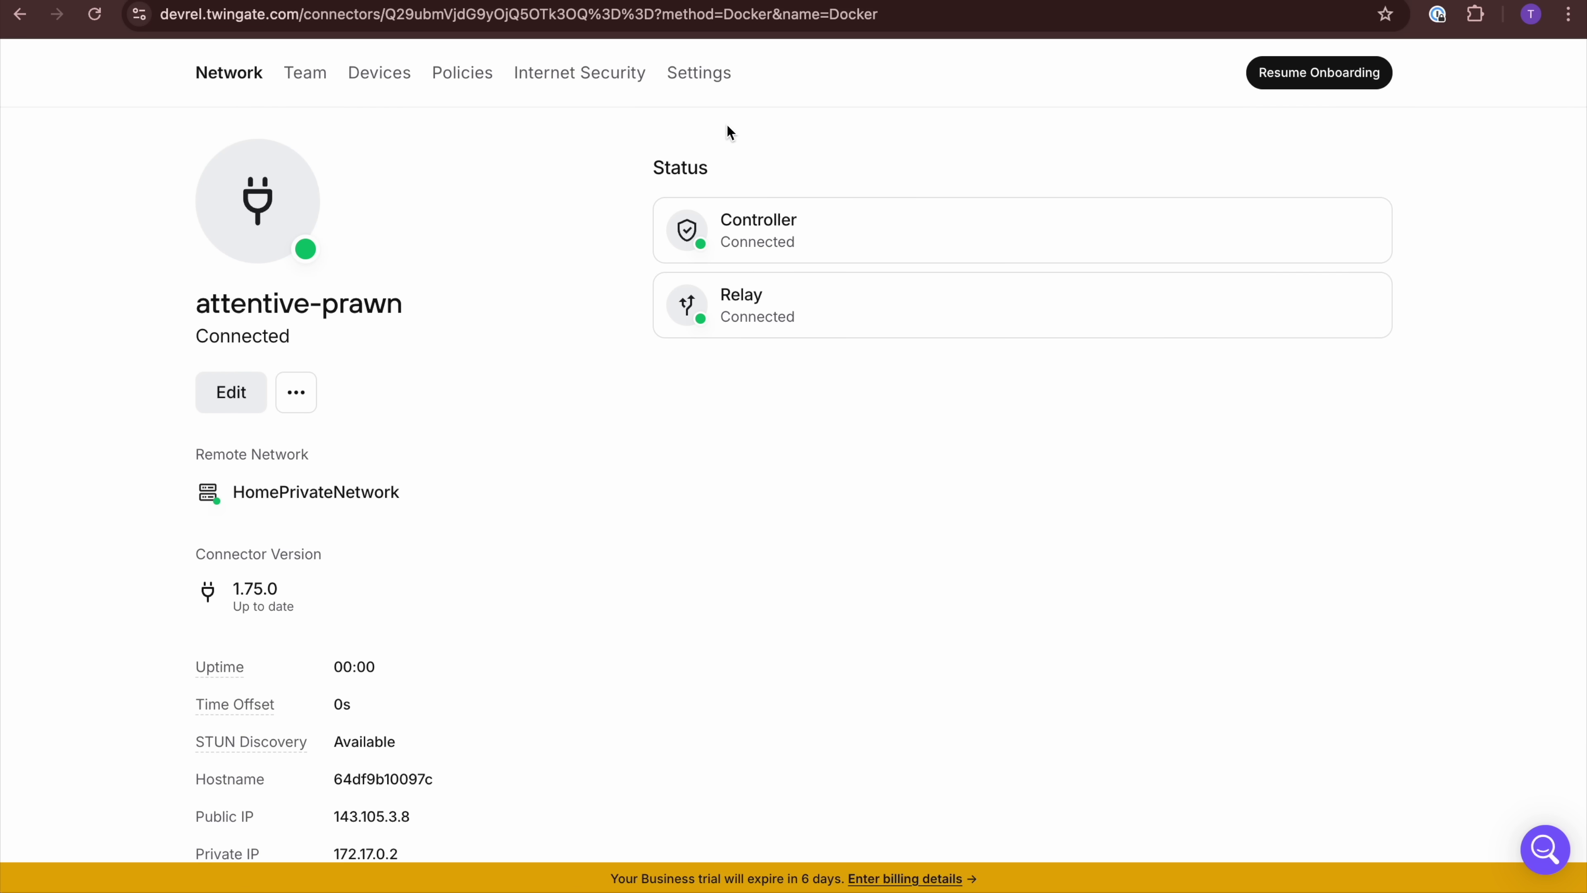
{"action": "key", "text": "super+bracketleft"}
{"action": "left_click", "coordinate": [505, 187]}
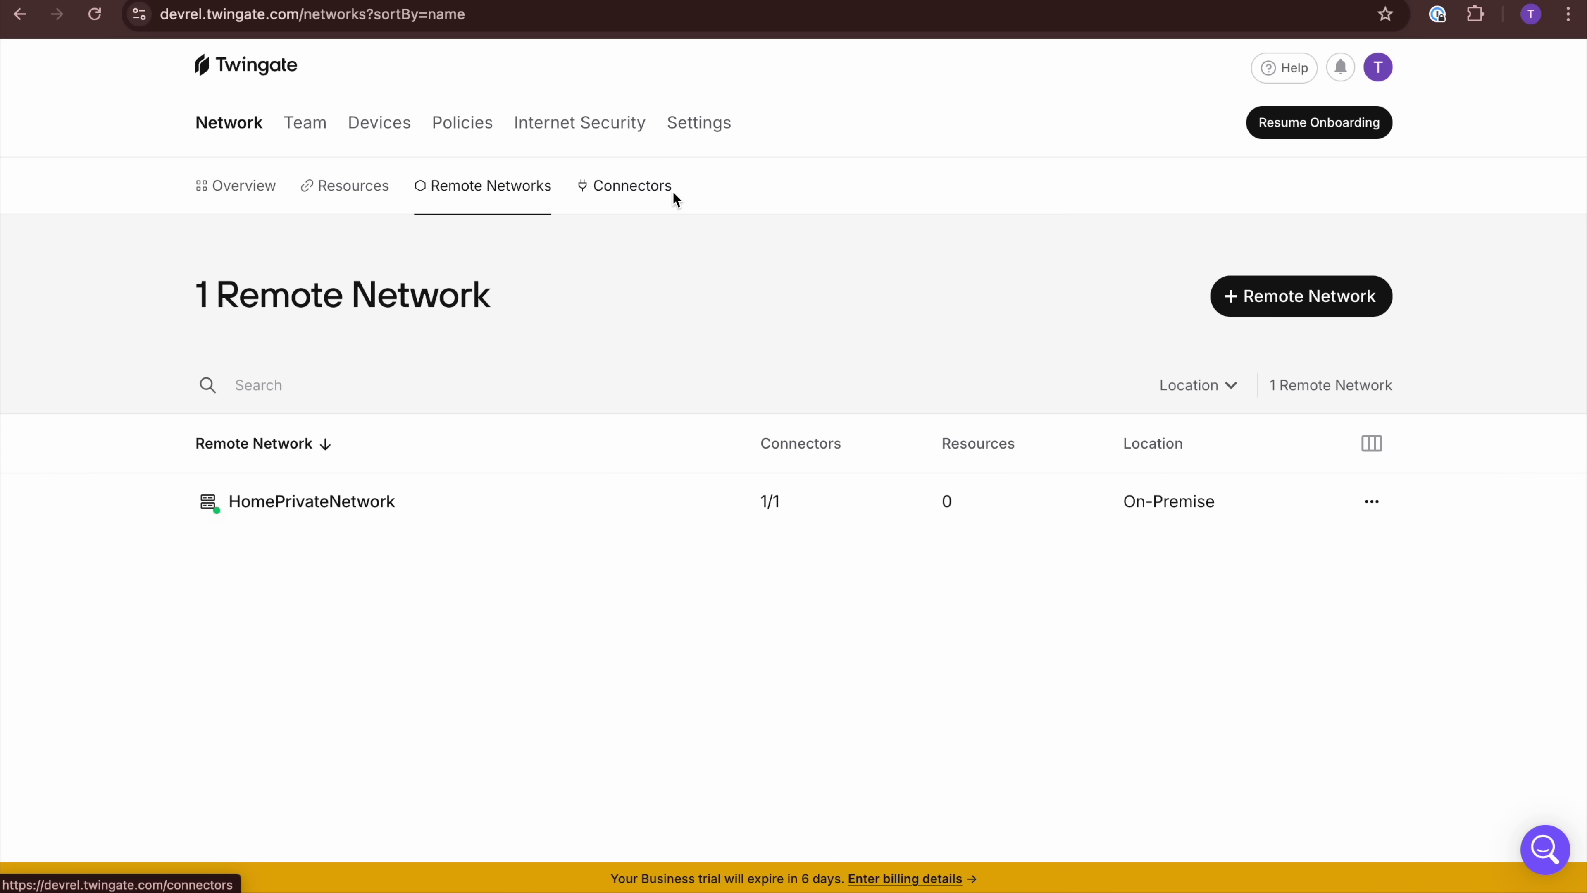
{"action": "left_click", "coordinate": [657, 188]}
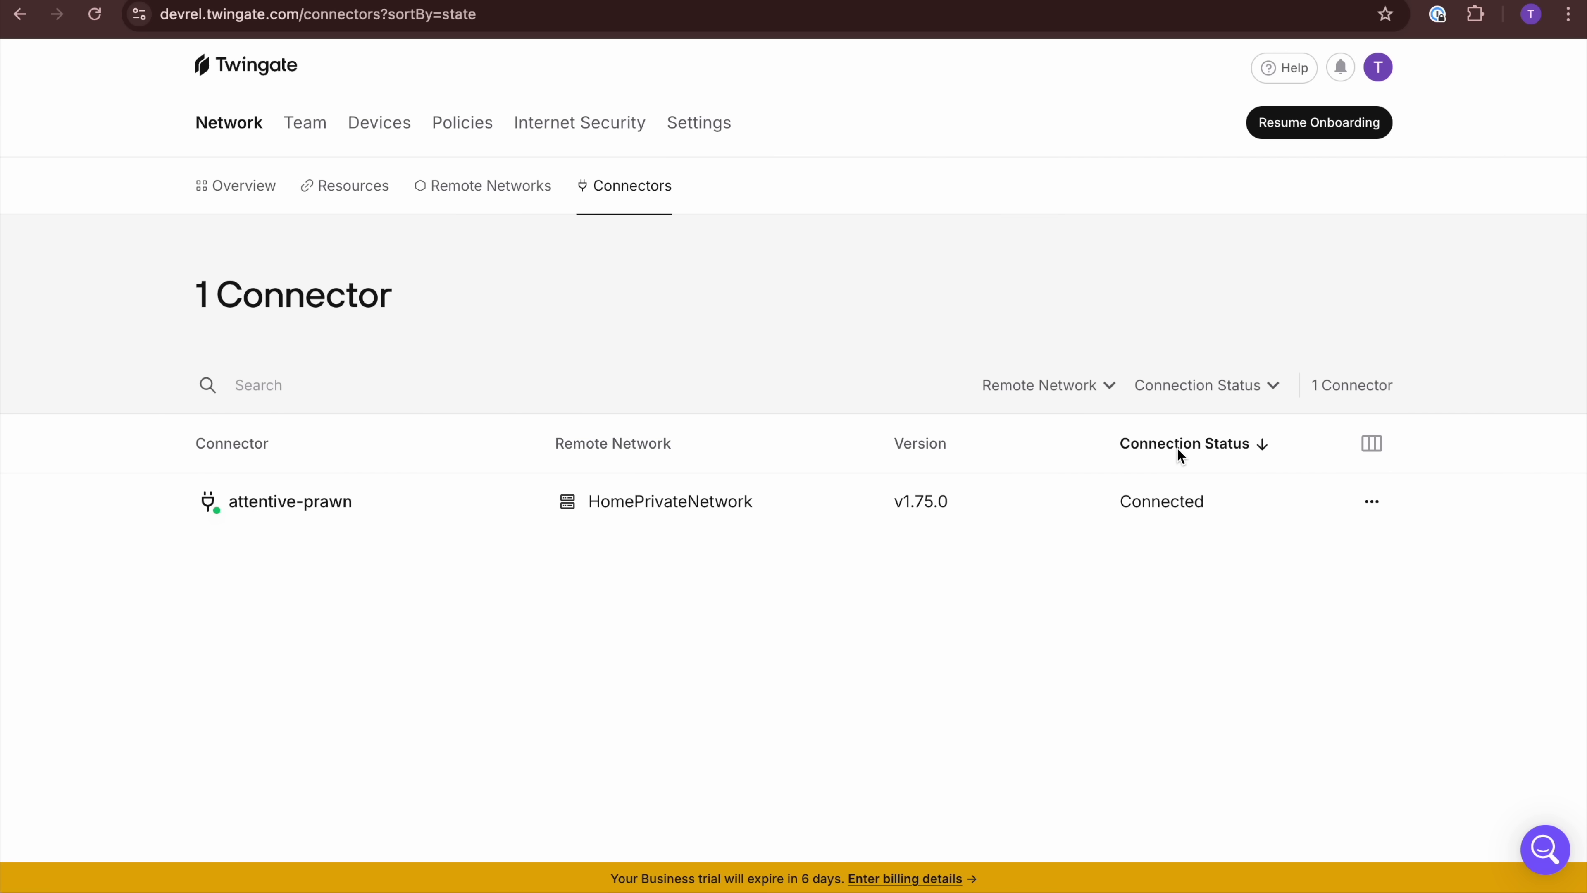
- Start a new resource labelled 'Paperless' at address 192.168.1.111
{"action": "left_click", "coordinate": [368, 190]}
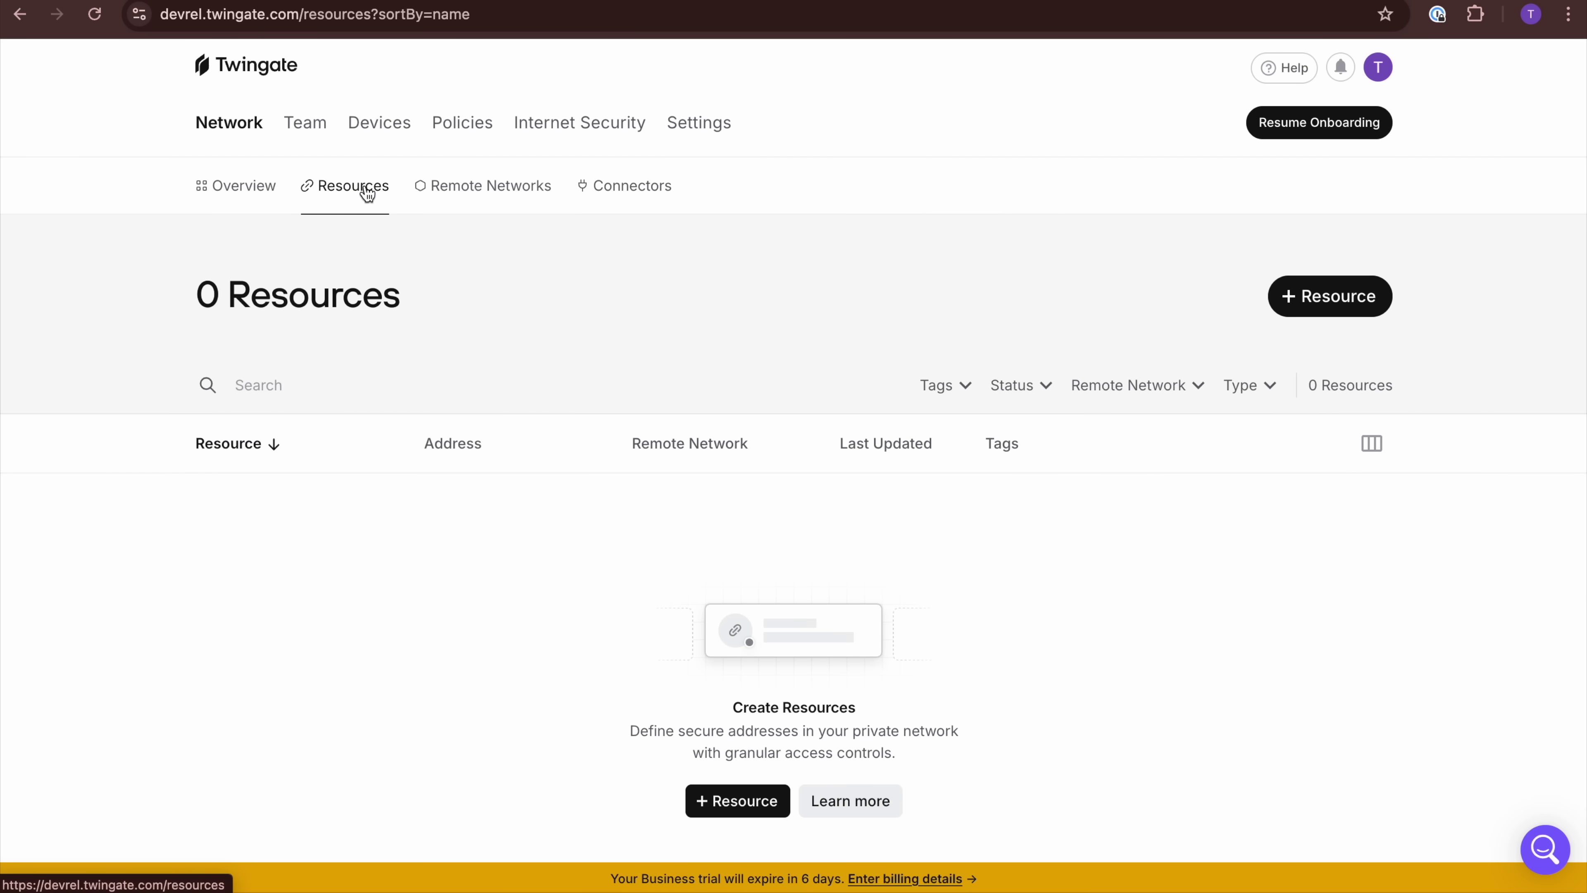
{"action": "left_click", "coordinate": [1359, 293]}
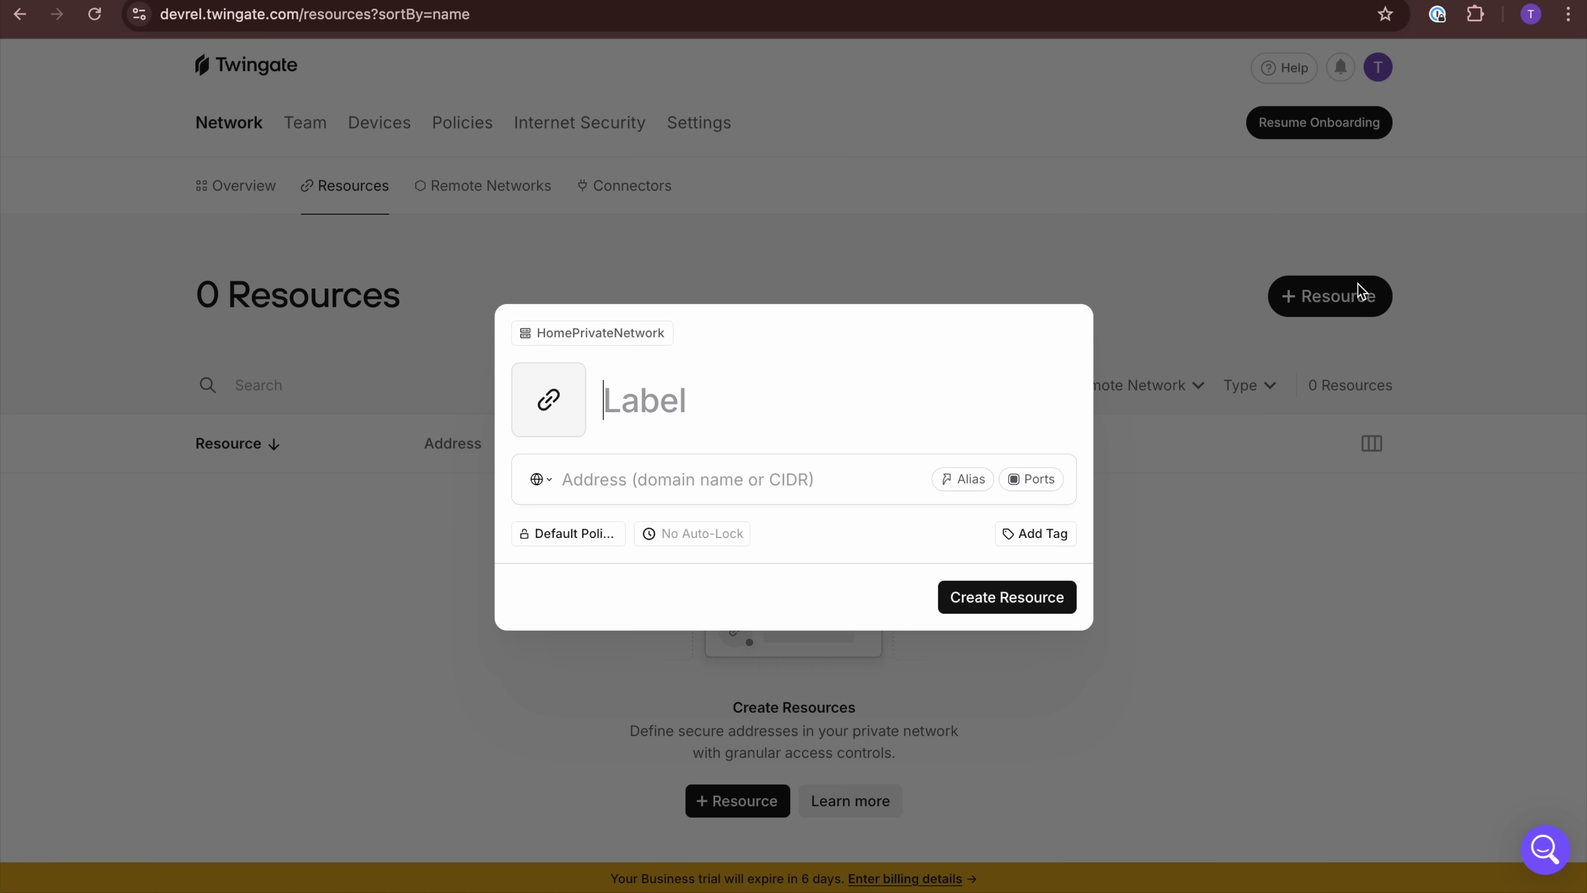
{"action": "type", "text": "Paple"}
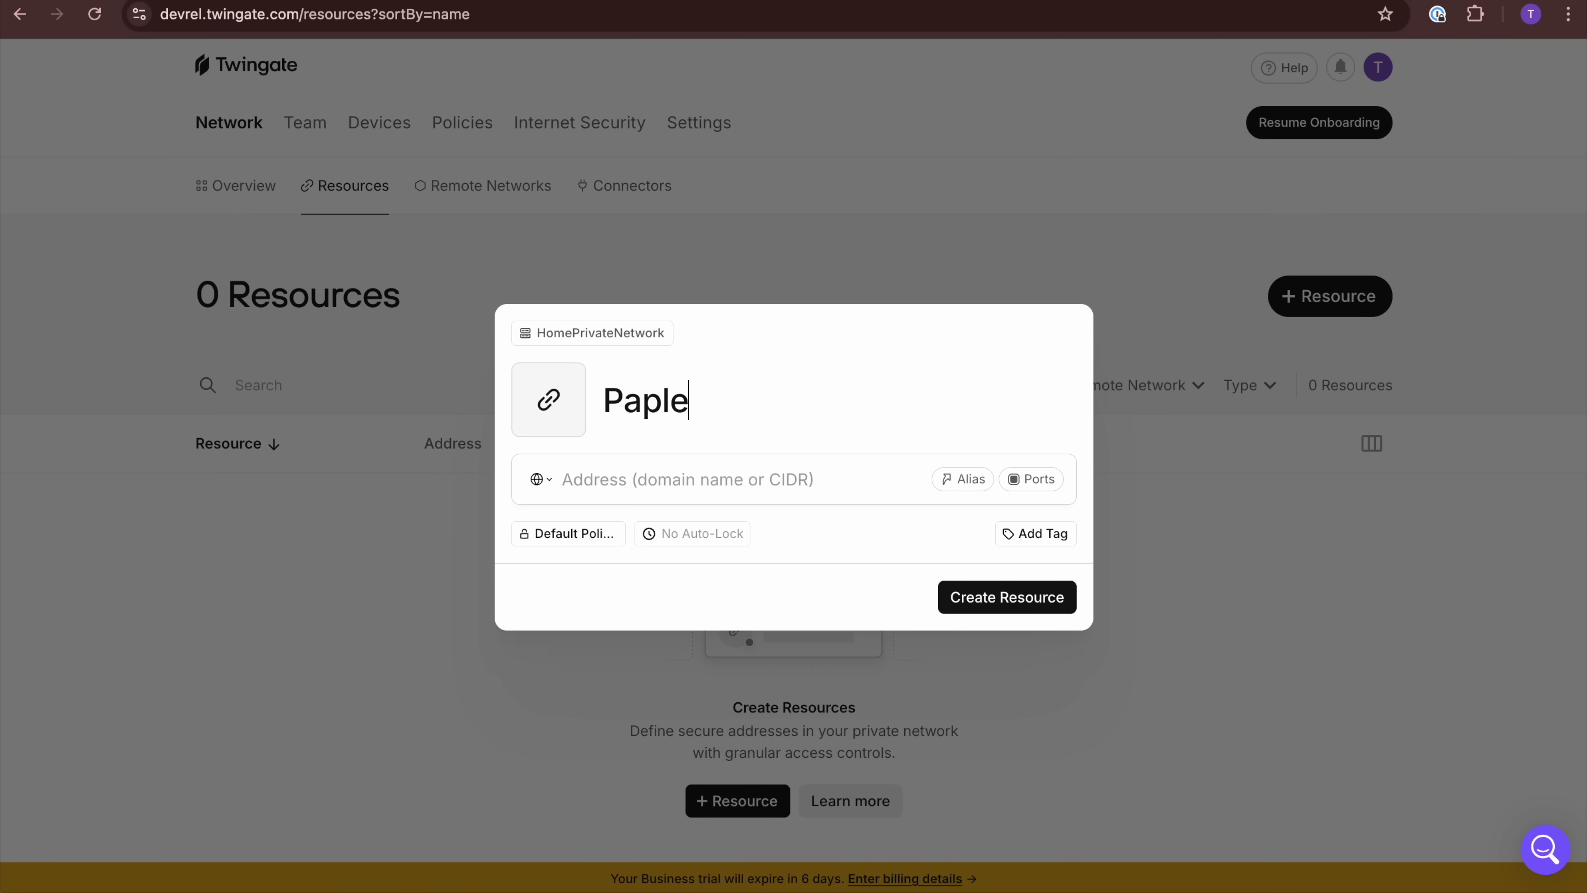
{"action": "key", "text": "BackSpace"}
{"action": "key", "text": "BackSpace"}
{"action": "type", "text": "erless"}
{"action": "left_click", "coordinate": [818, 478]}
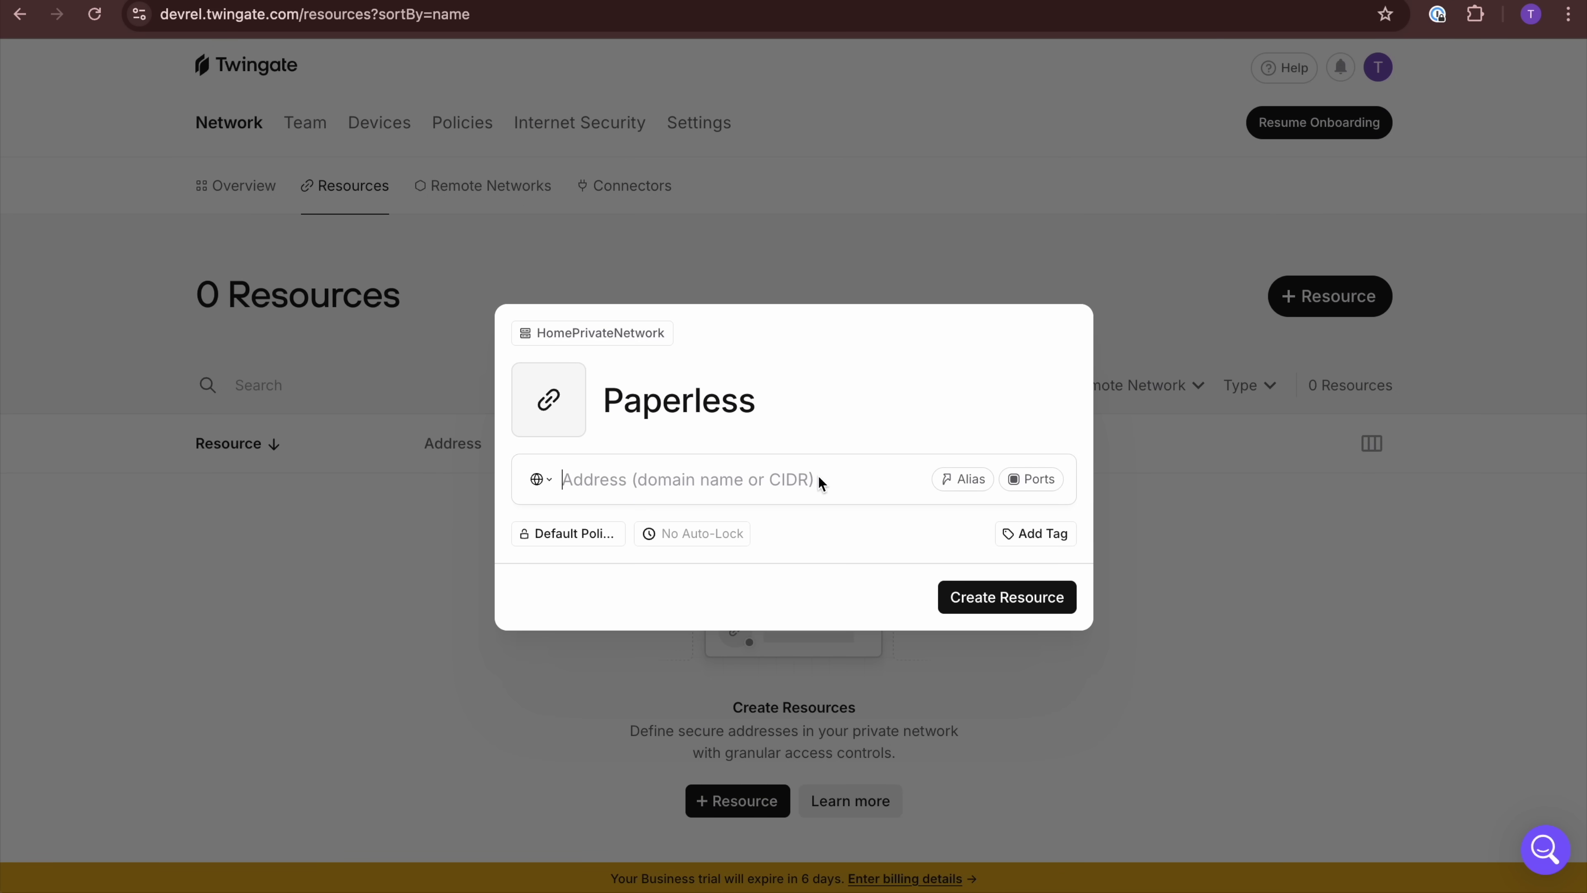
{"action": "type", "text": "192.168.1.111"}
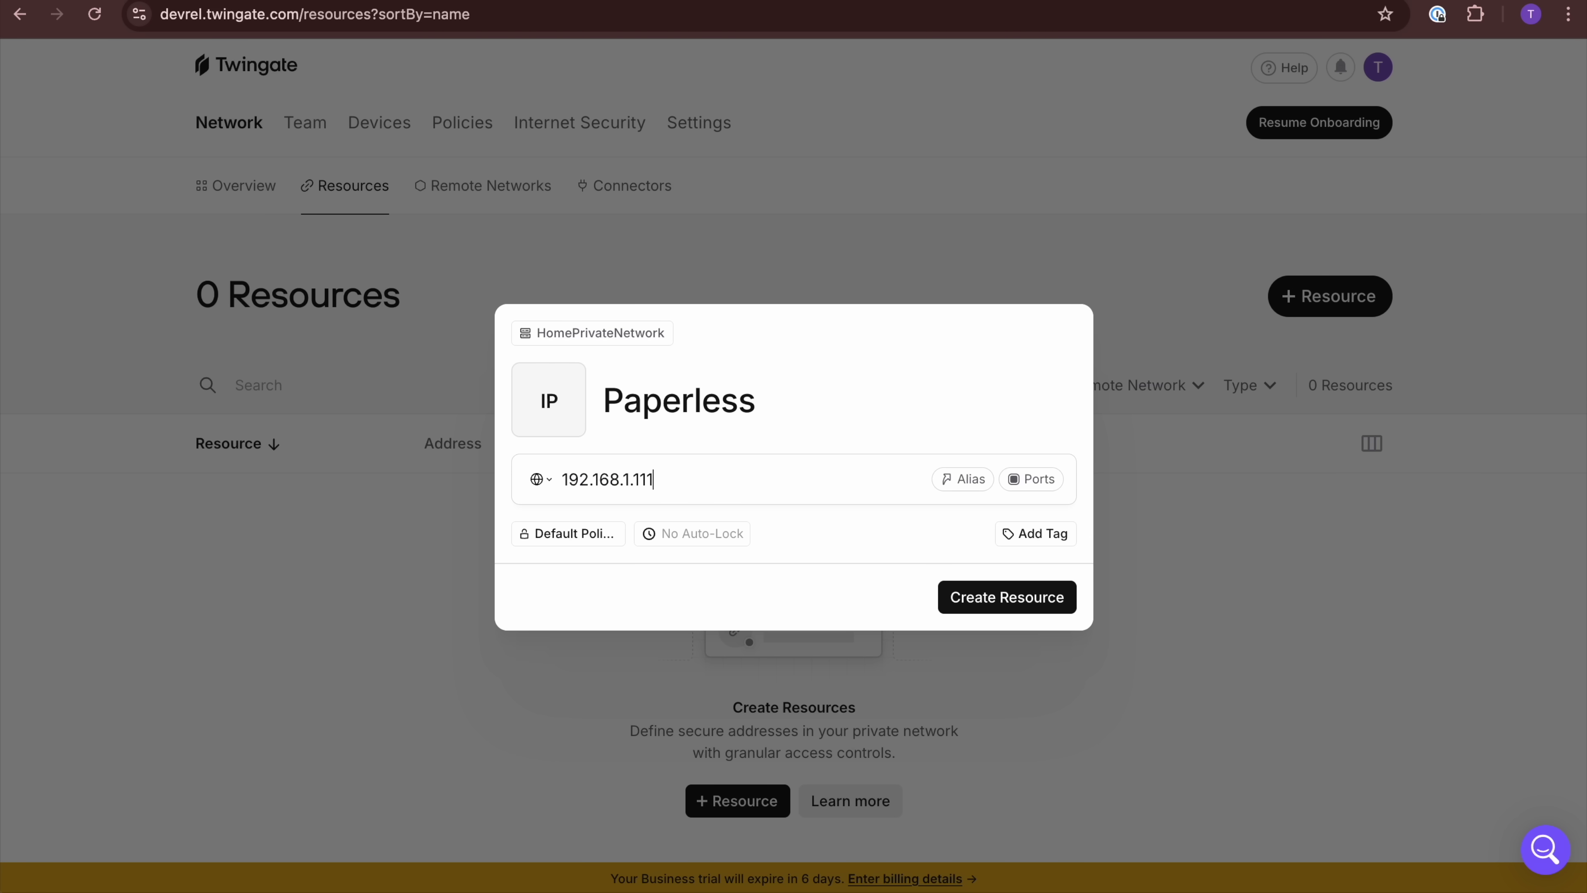
- Allow only TCP port 8001, block UDP, add alias paperless.home, and create the resource
{"action": "left_click", "coordinate": [1031, 479]}
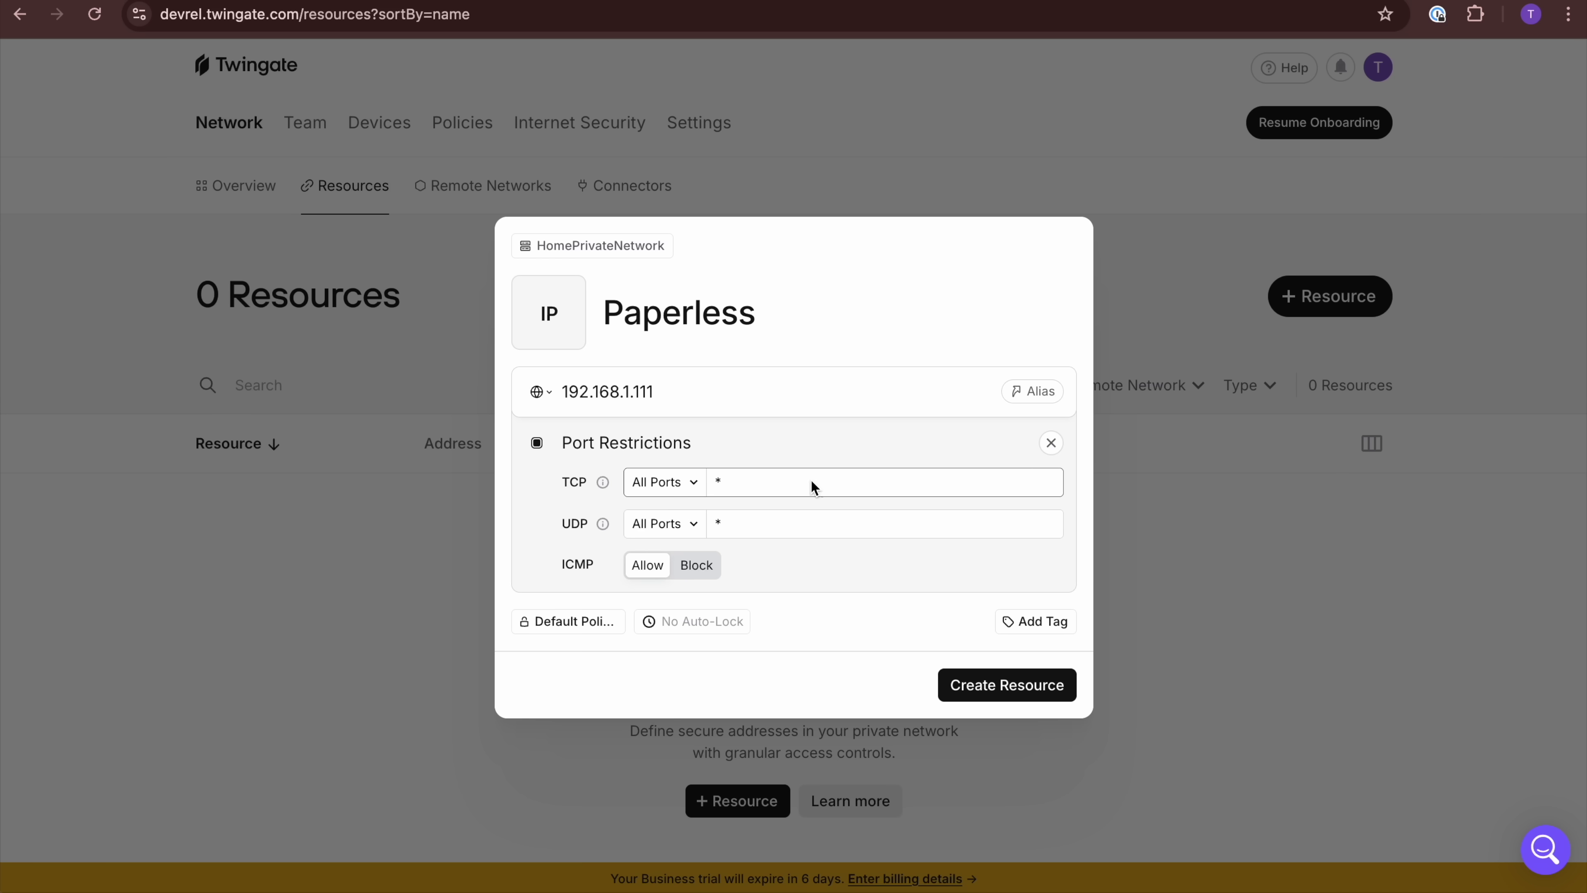
{"action": "left_click", "coordinate": [772, 476]}
{"action": "type", "text": "8001"}
{"action": "left_click", "coordinate": [665, 524]}
{"action": "left_click", "coordinate": [675, 613]}
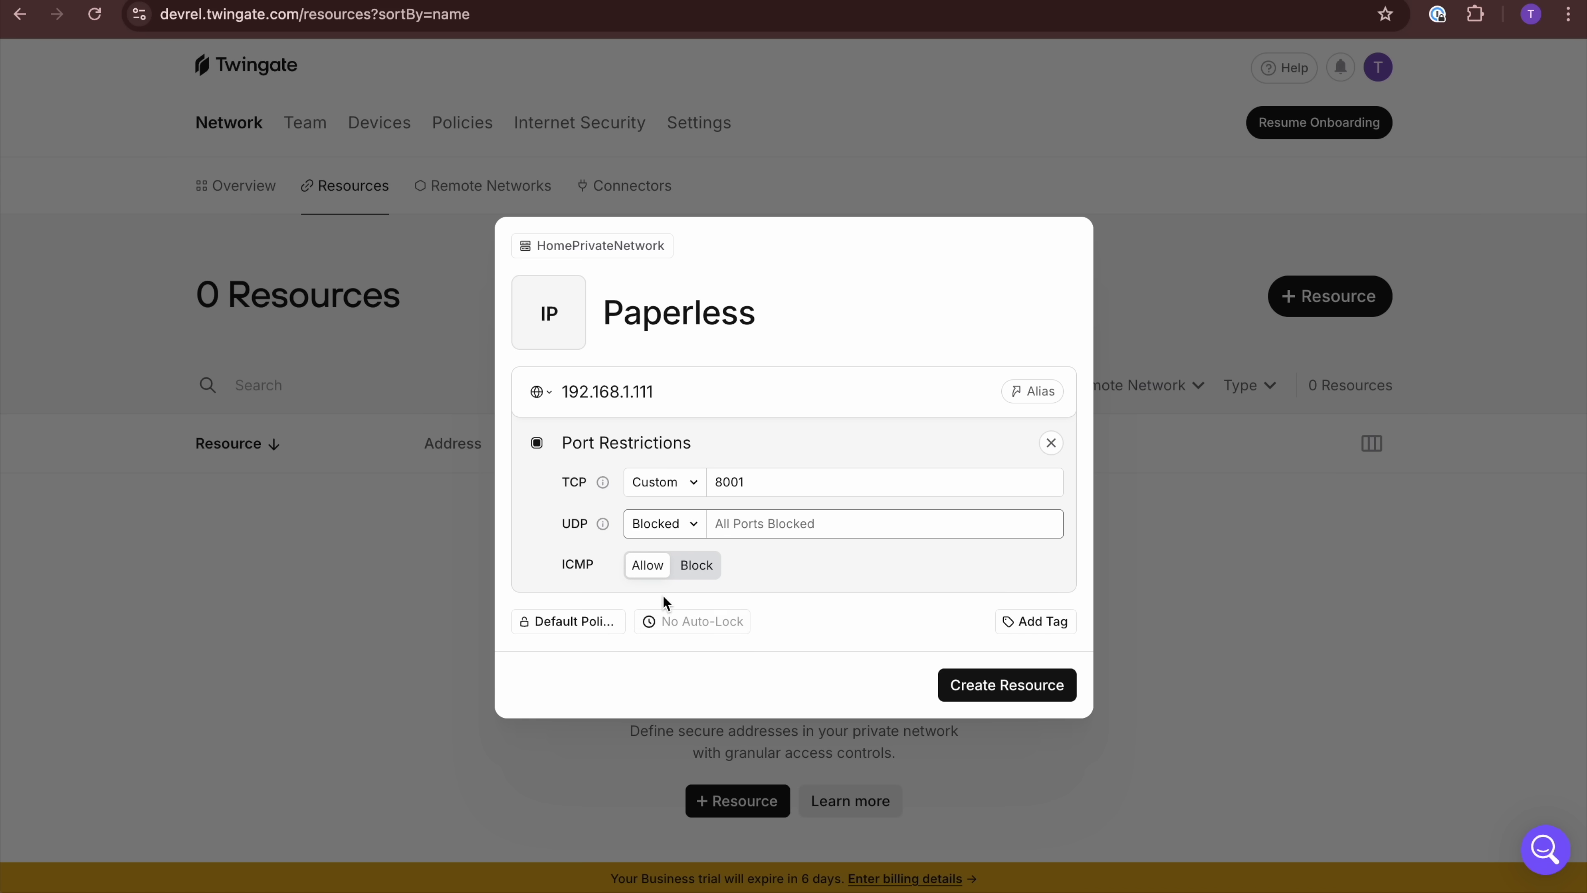
{"action": "left_click", "coordinate": [1035, 391]}
{"action": "type", "text": "paperl"}
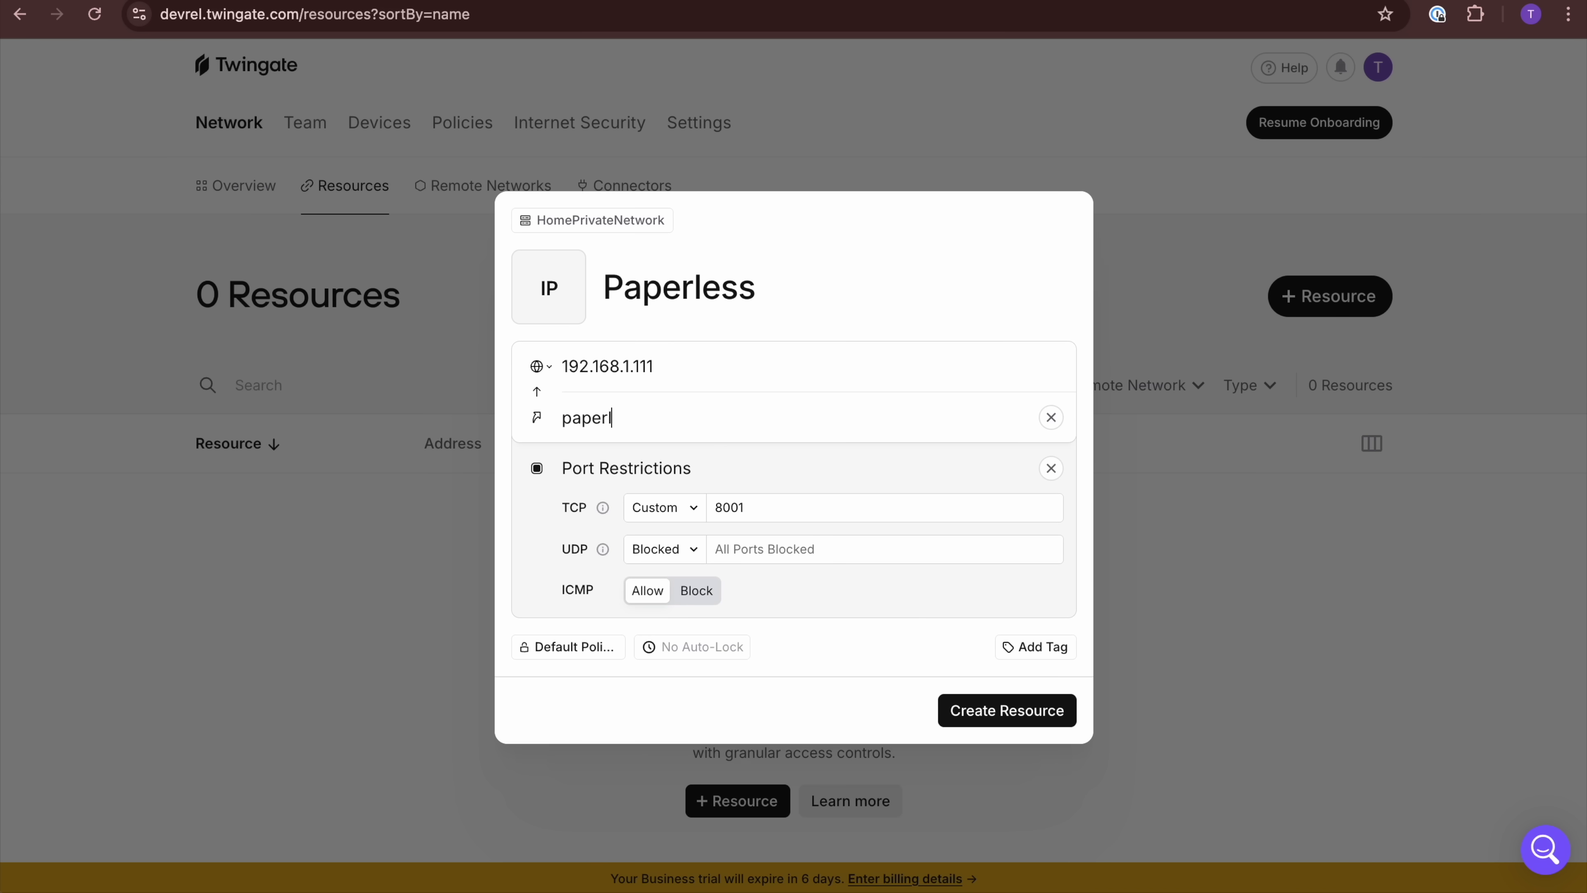
{"action": "type", "text": "ess.home"}
{"action": "left_click", "coordinate": [977, 702]}
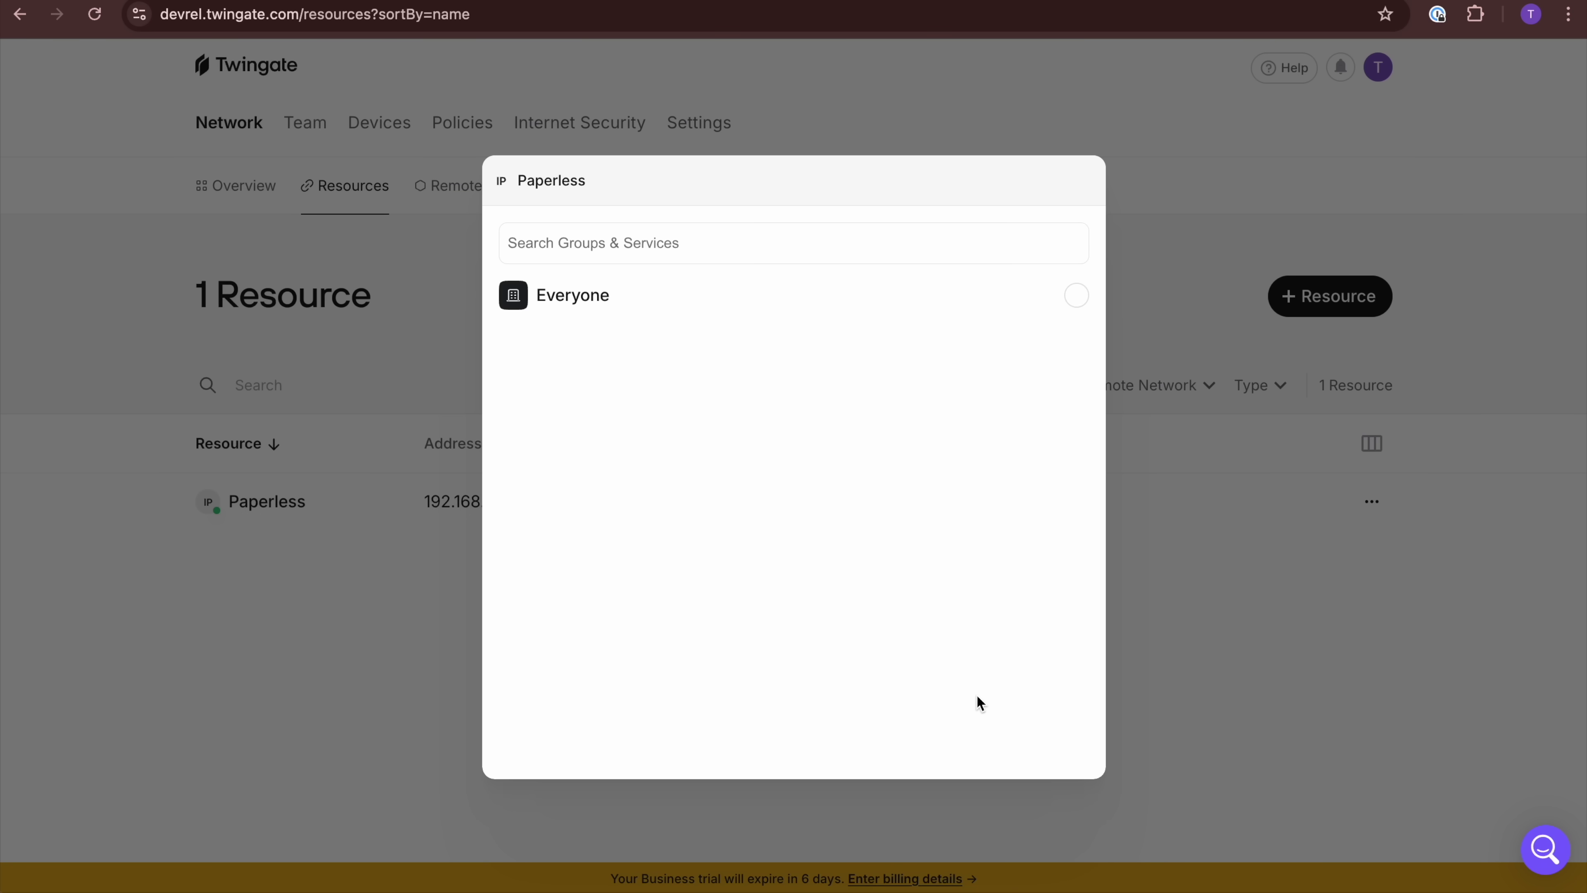
- Grant the Everyone group access to the Paperless resource
{"action": "left_click", "coordinate": [577, 294]}
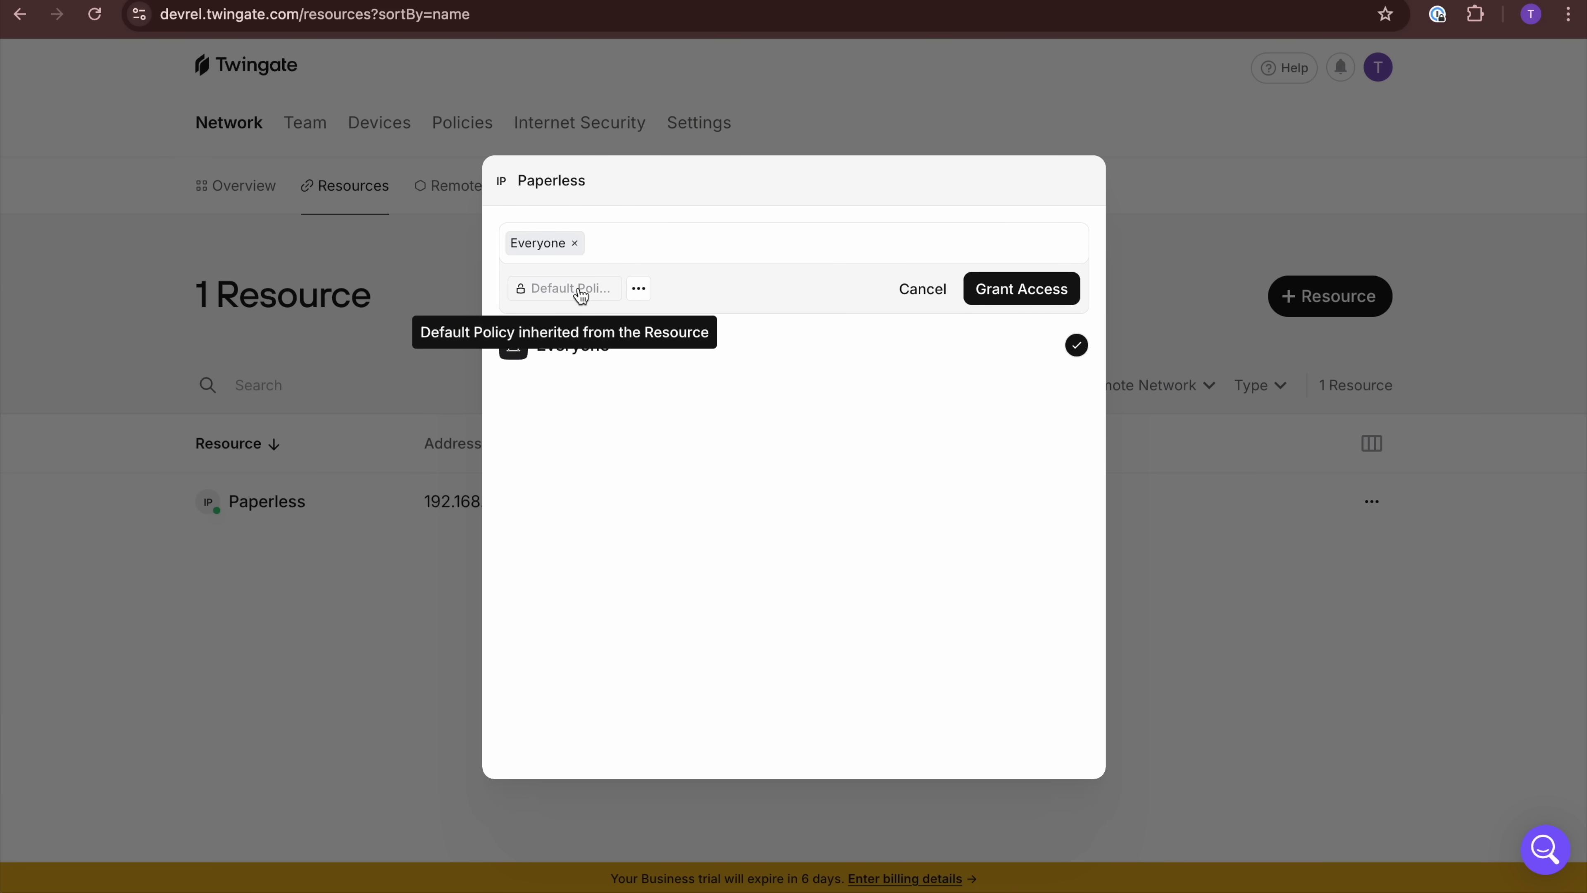
{"action": "left_click", "coordinate": [1019, 294]}
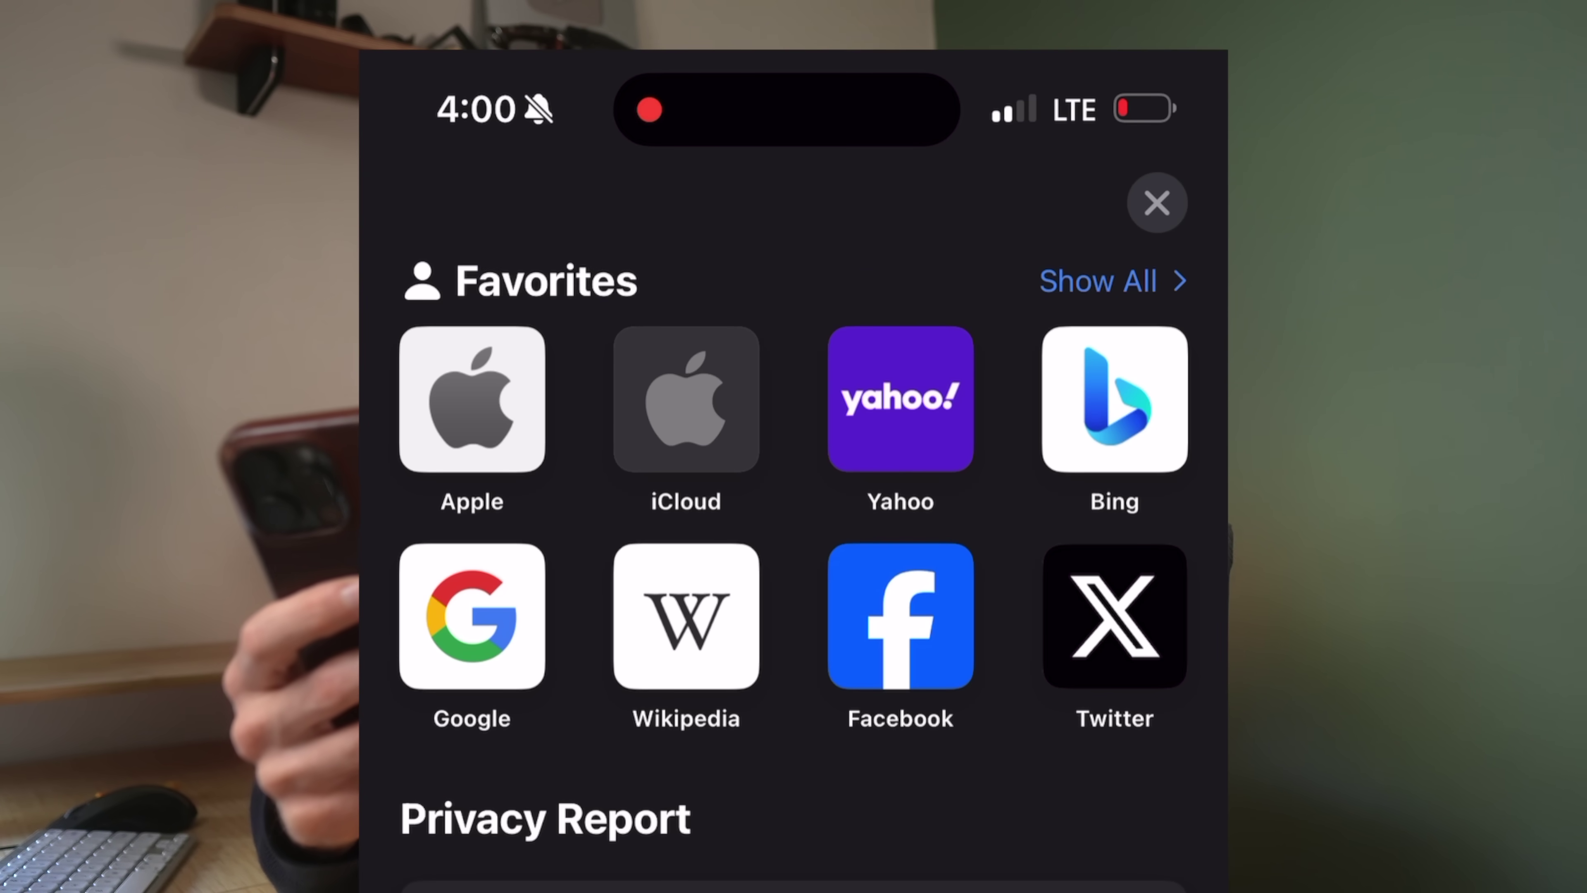
- Try loading 192.168.1.111:8001 in Safari, then begin signing in to the Twingate app
{"action": "type", "text": "192.168.1.111:8001"}
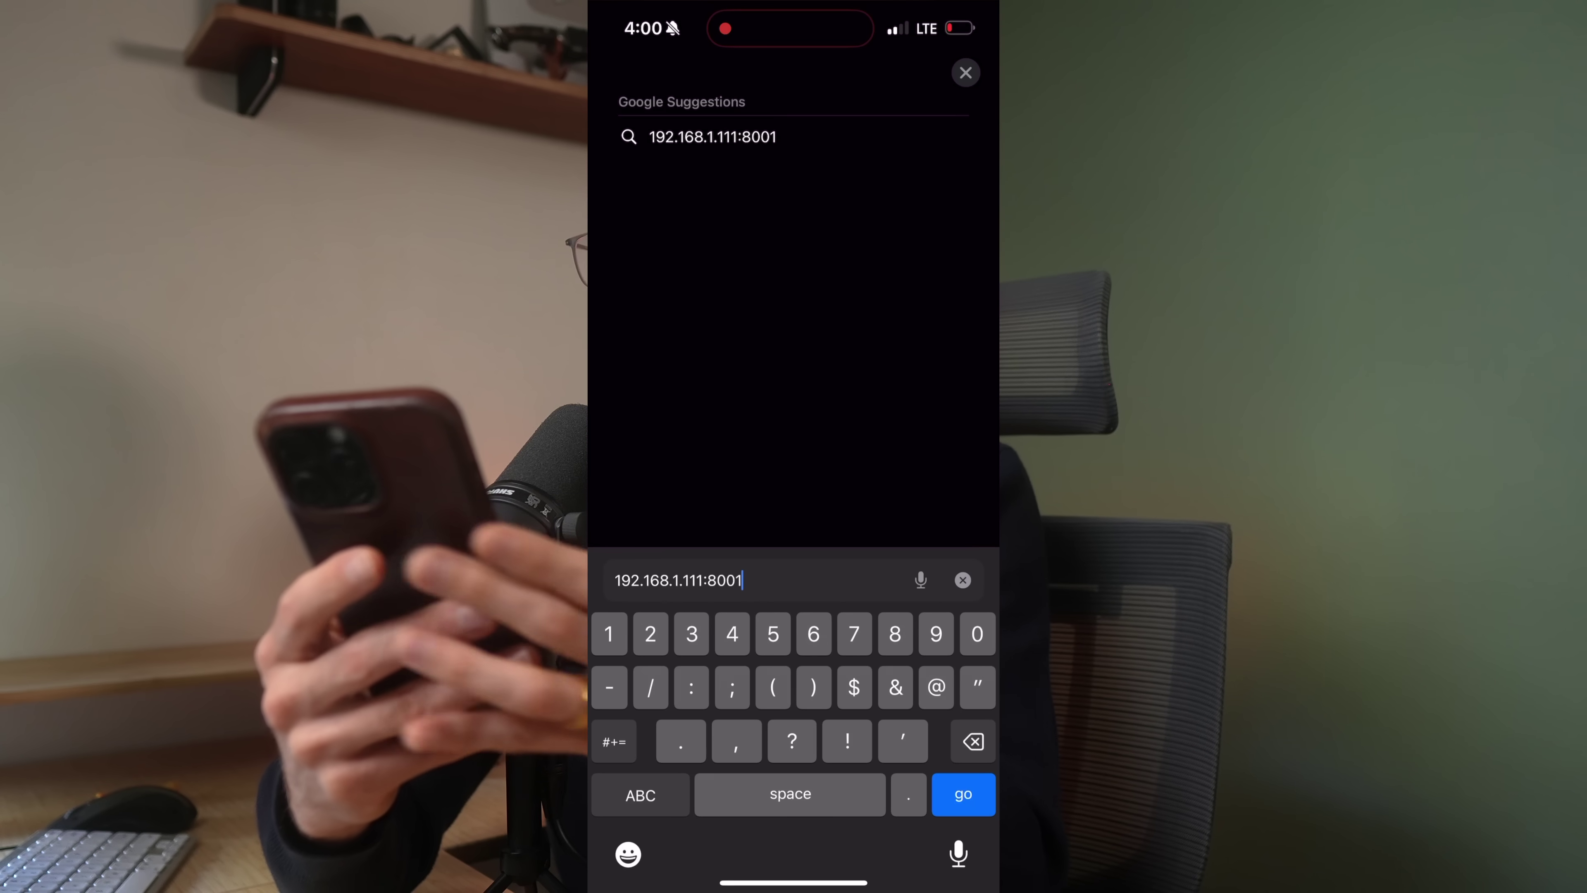
{"action": "key", "text": "Return"}
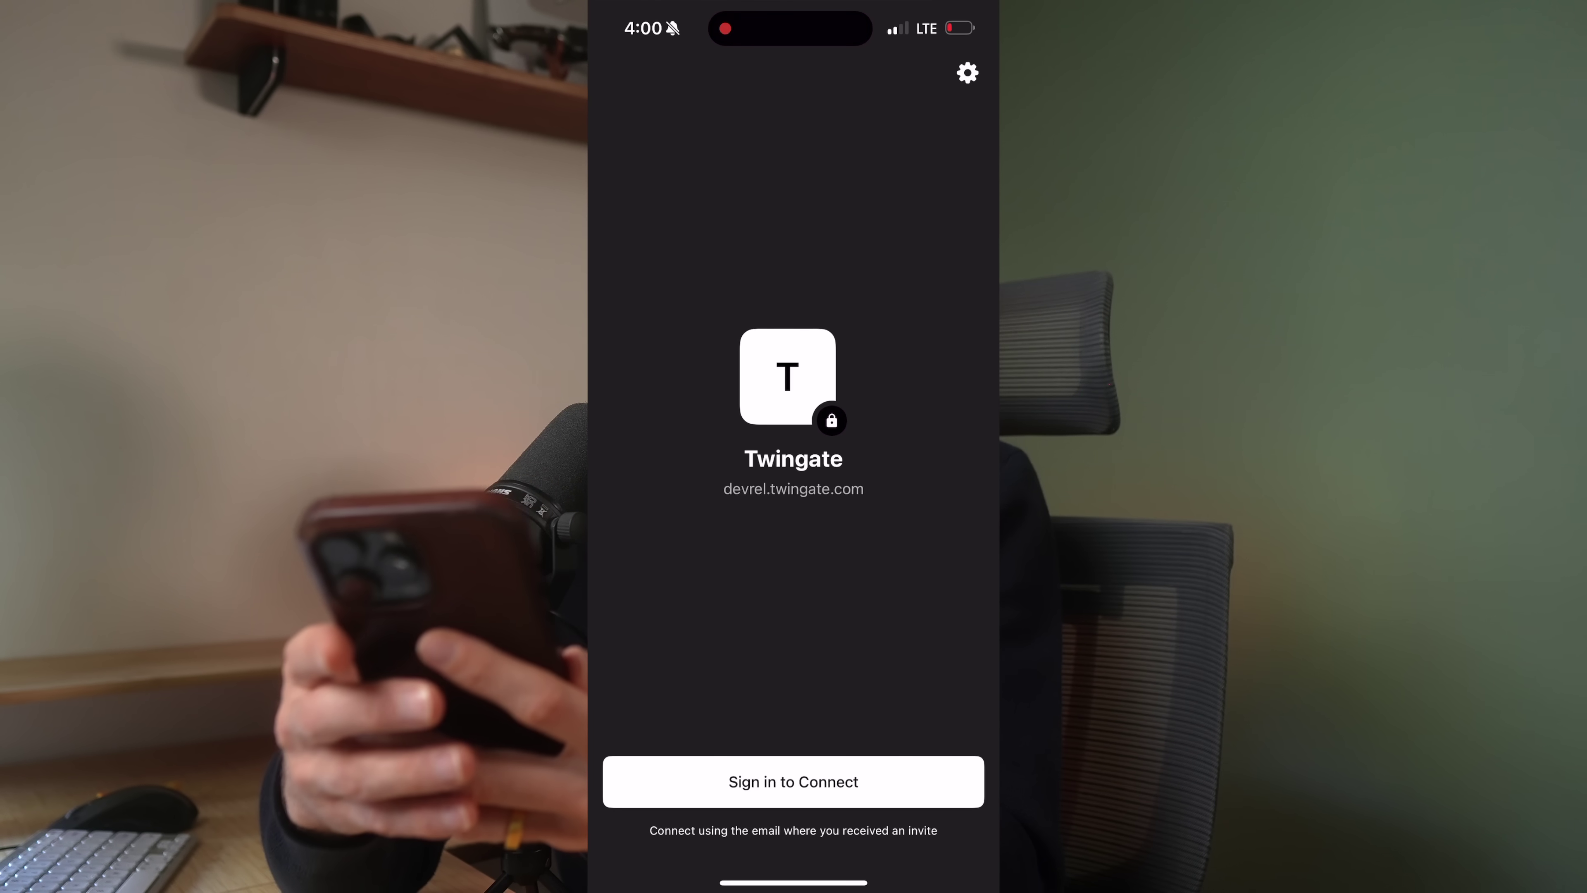
{"action": "left_click", "coordinate": [793, 781]}
- Open the Paperless resource from Twingate and load paperless.home:8001 in the browser
{"action": "left_click", "coordinate": [860, 517]}
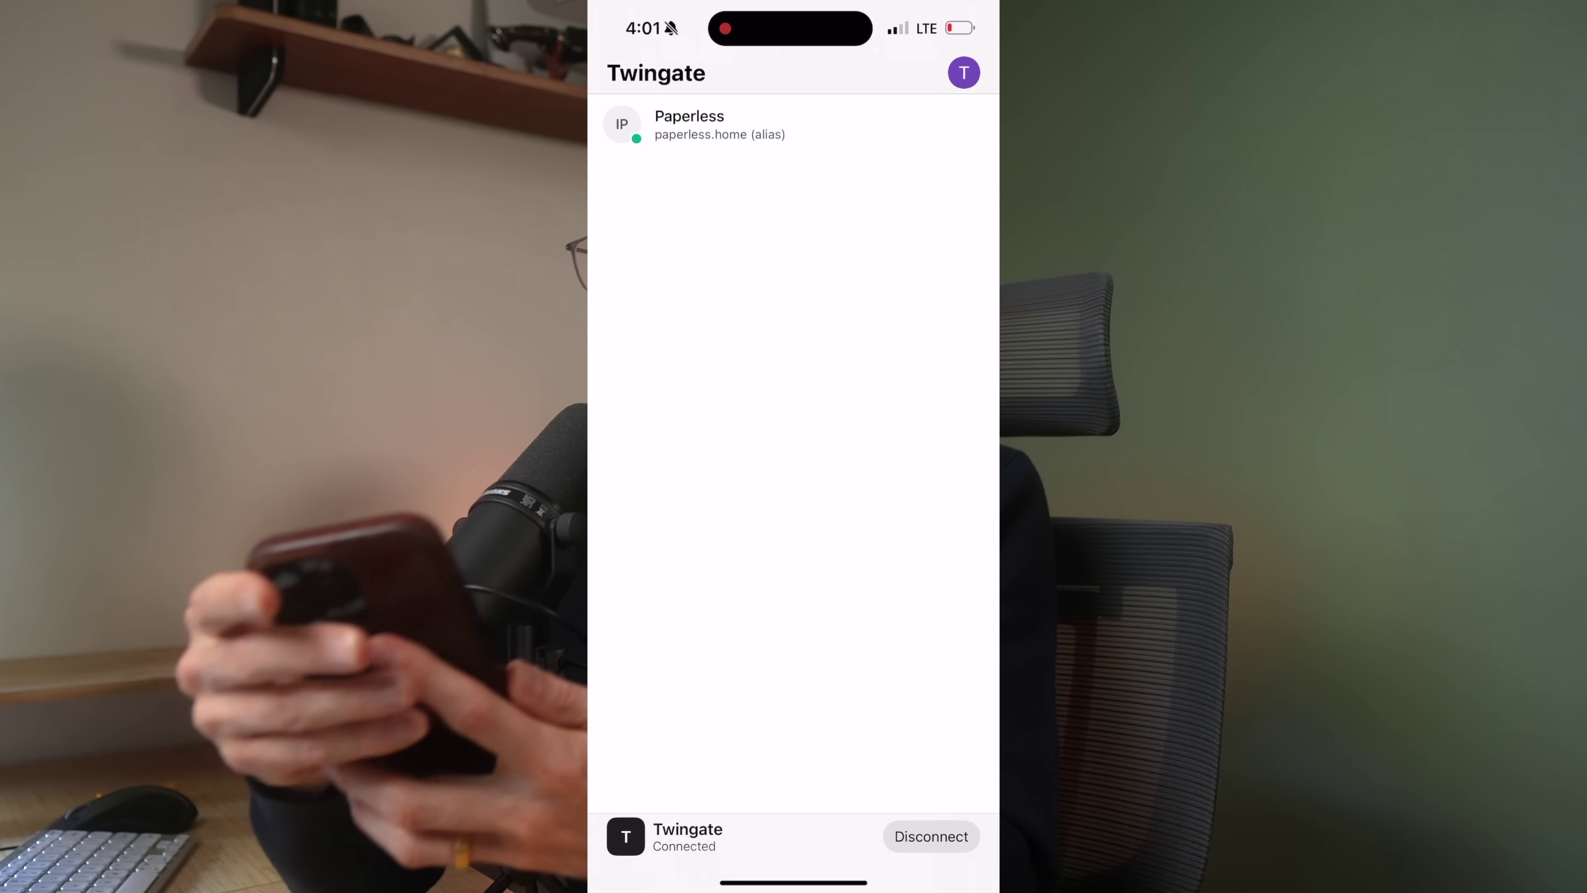
{"action": "left_click", "coordinate": [719, 124]}
{"action": "left_click", "coordinate": [793, 606]}
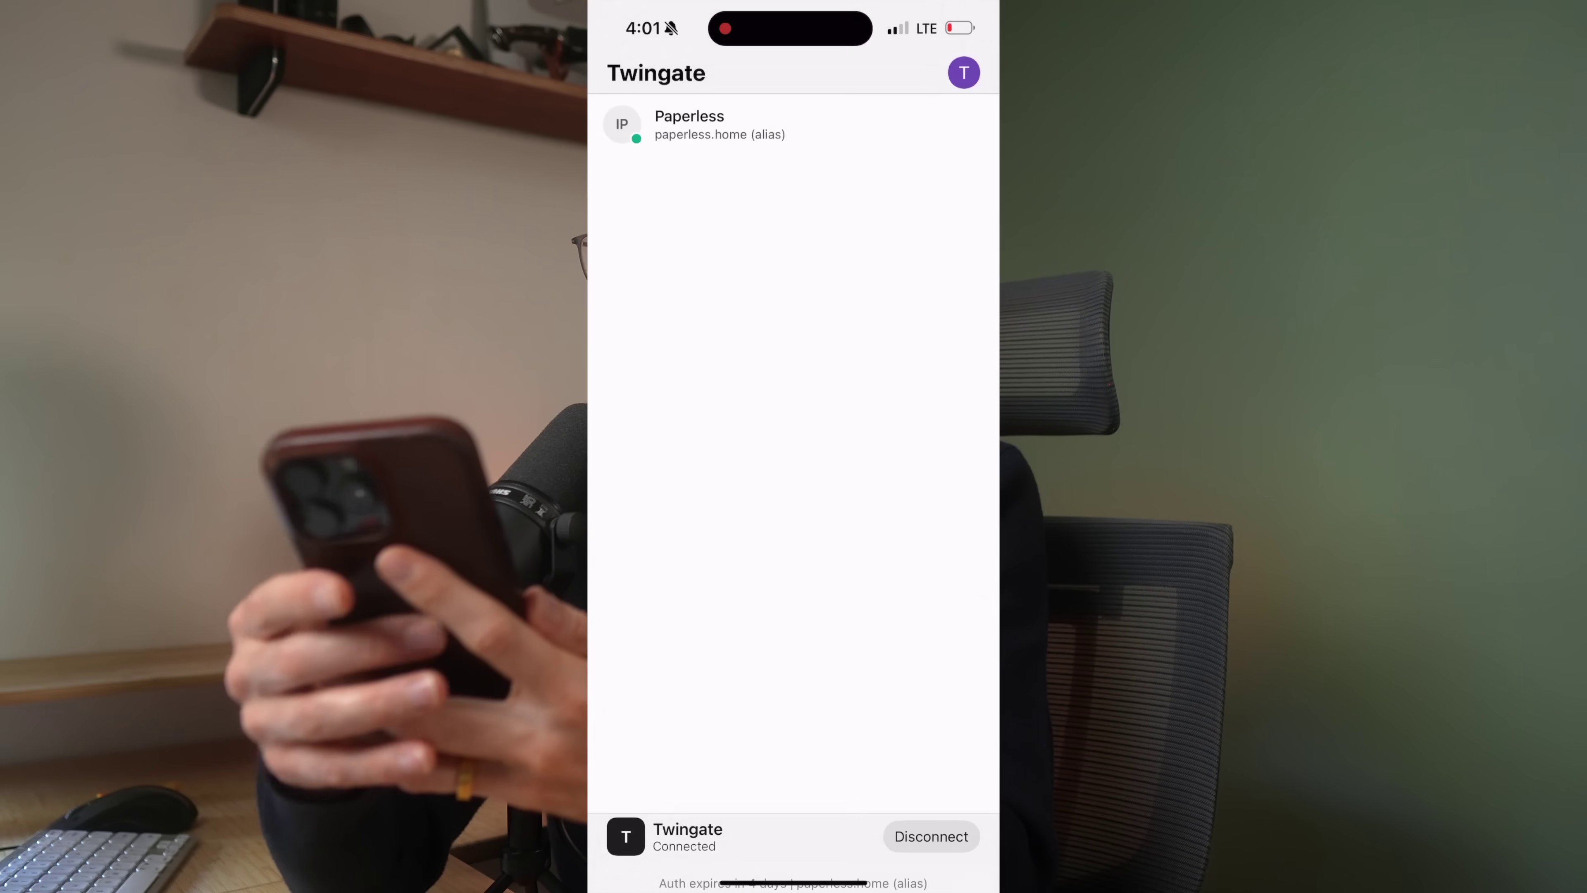
{"action": "left_click", "coordinate": [794, 77]}
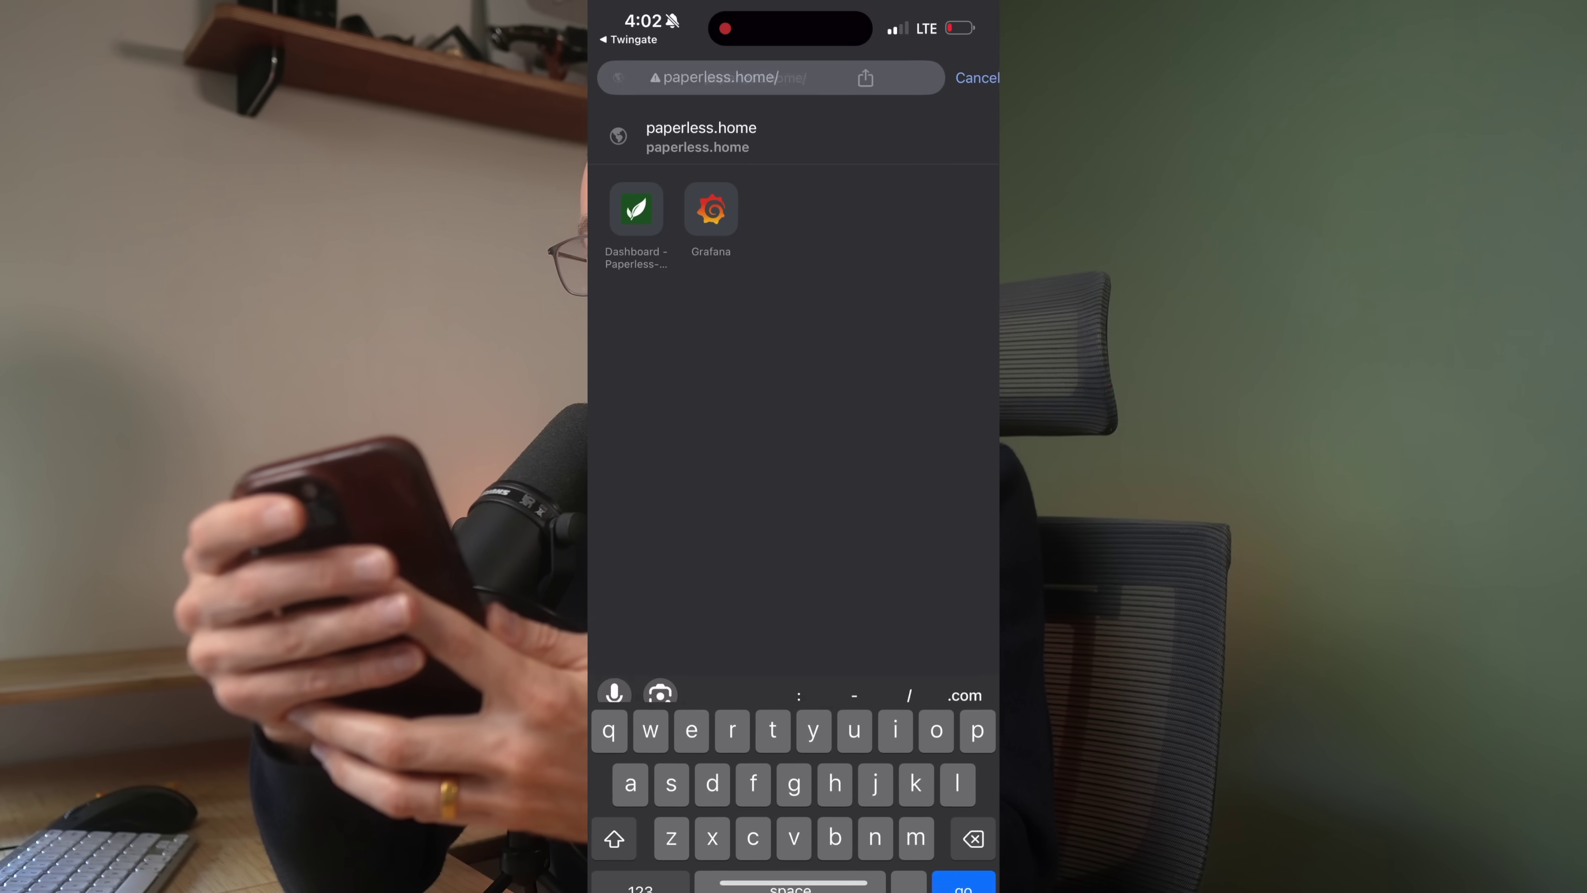
{"action": "left_click", "coordinate": [697, 77]}
{"action": "left_click", "coordinate": [750, 78]}
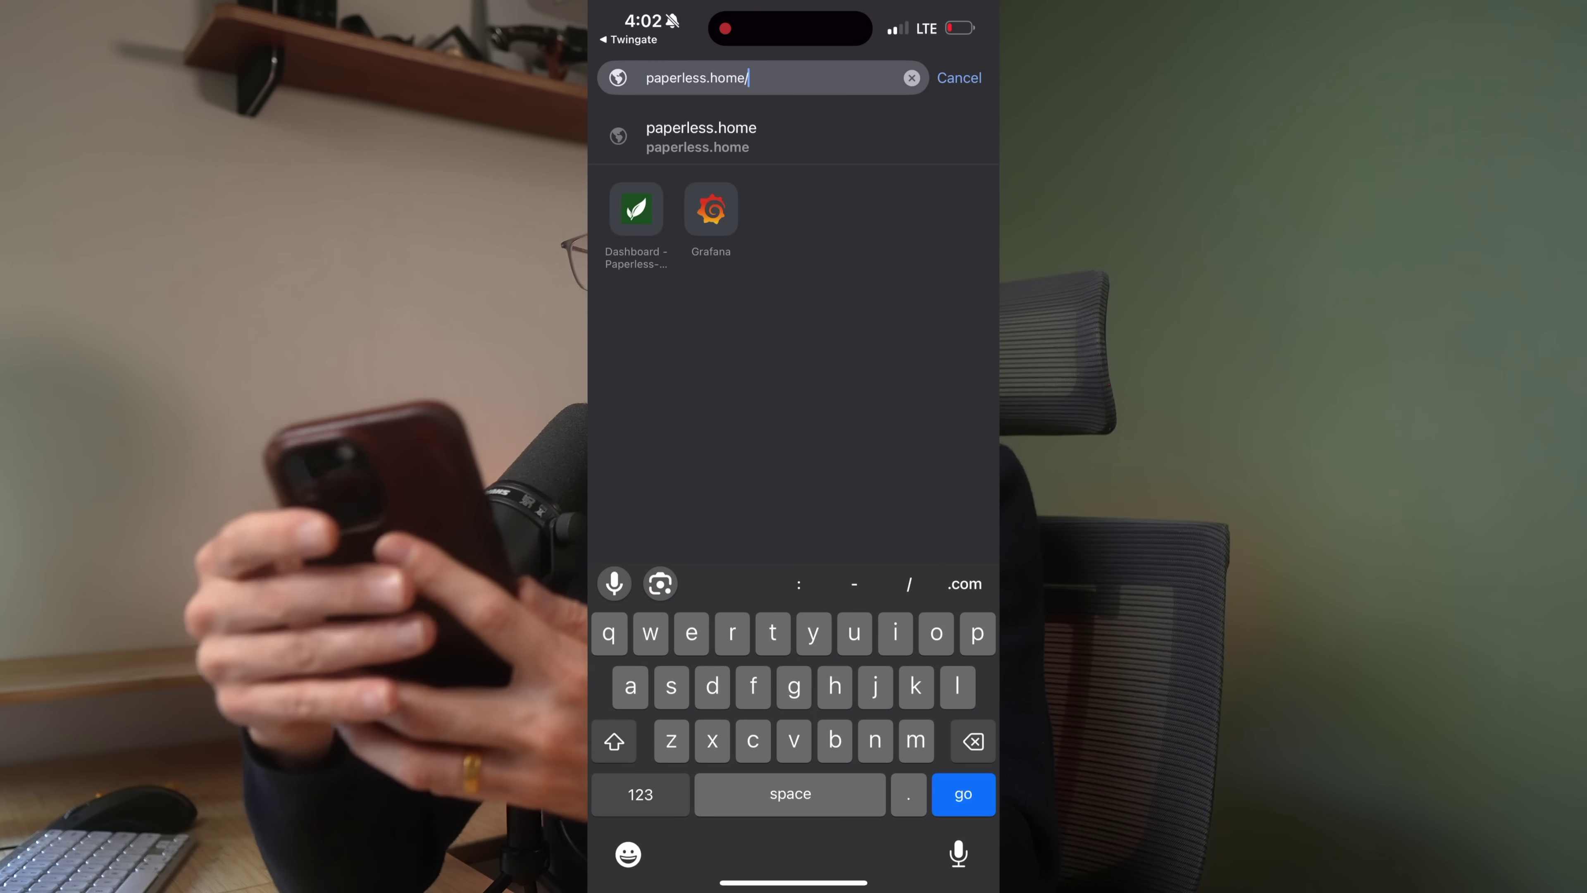
{"action": "key", "text": "BackSpace"}
{"action": "left_click", "coordinate": [640, 794]}
{"action": "left_click", "coordinate": [744, 191]}
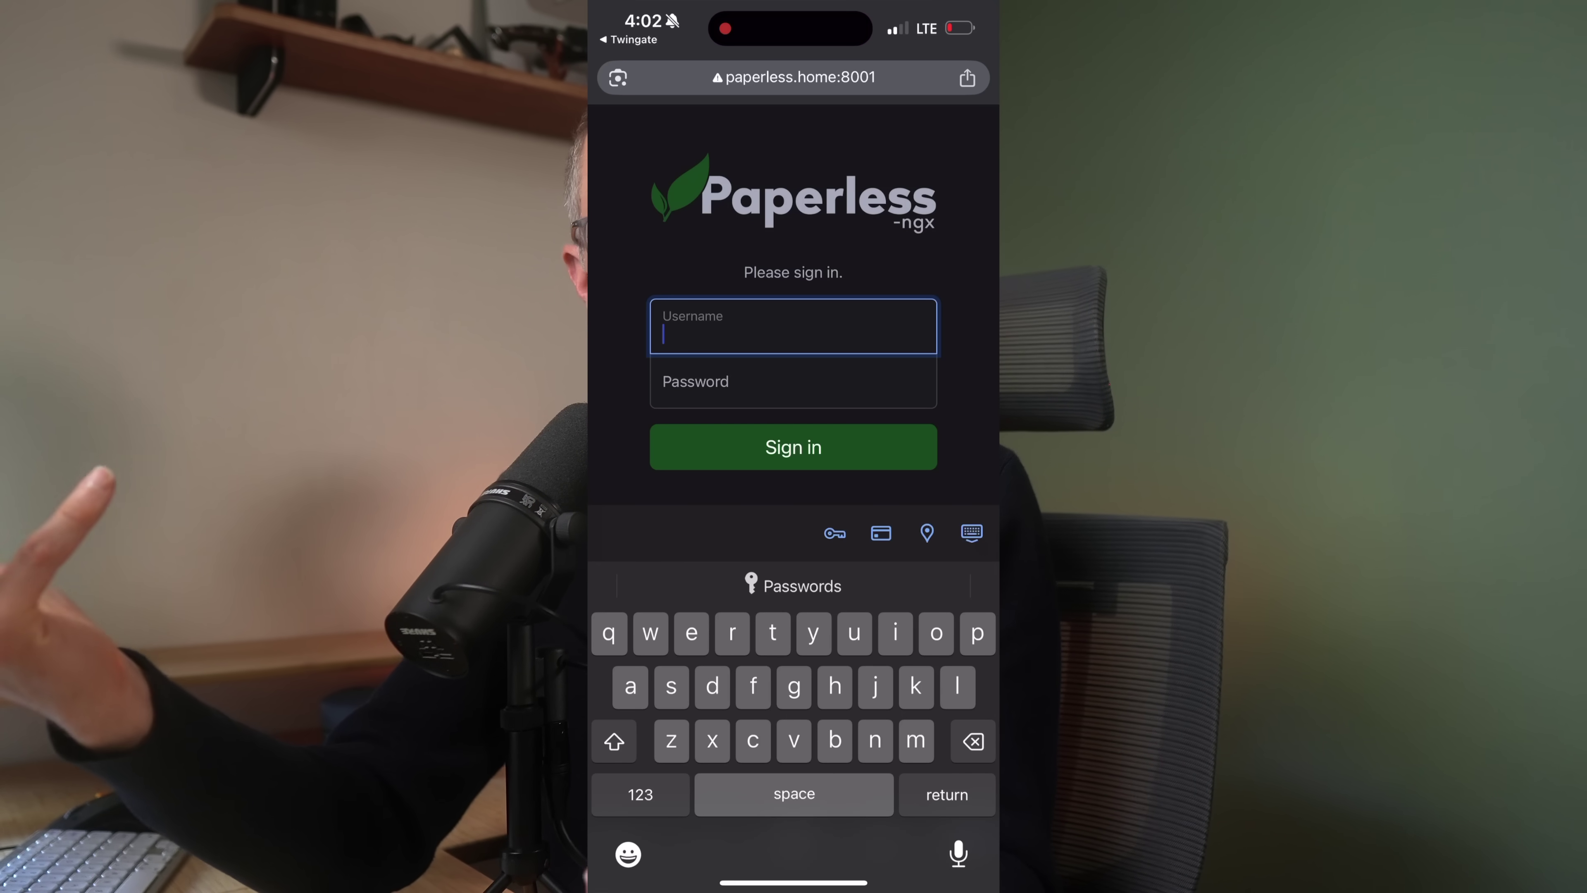
- Sign in to Paperless with the account username and view the documents
{"action": "type", "text": "travis"}
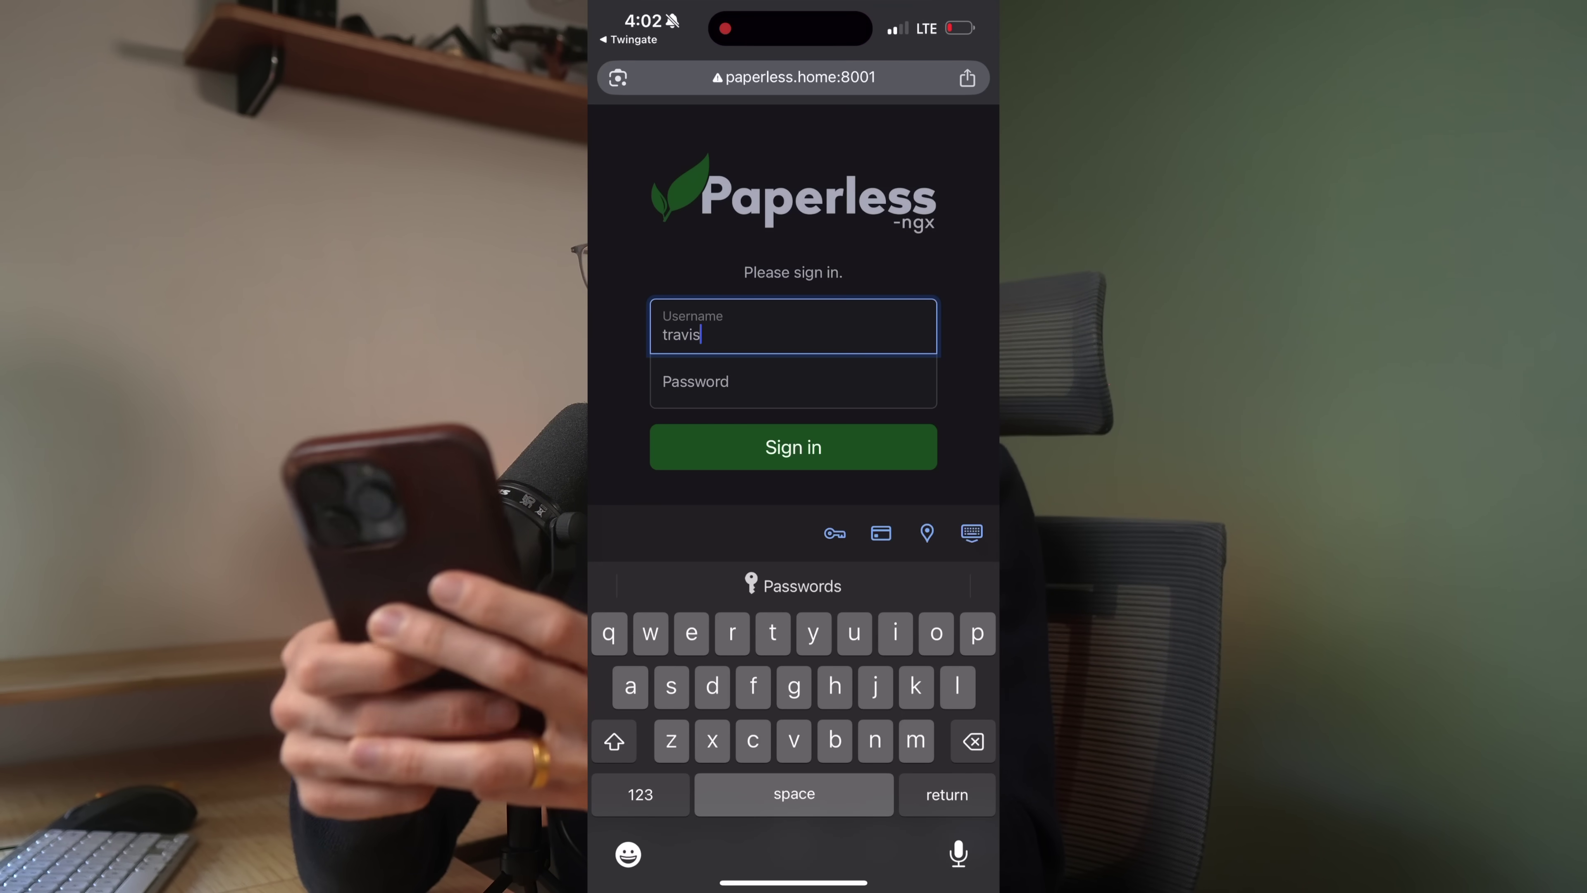
{"action": "key", "text": "Return"}
{"action": "key", "text": "Return"}
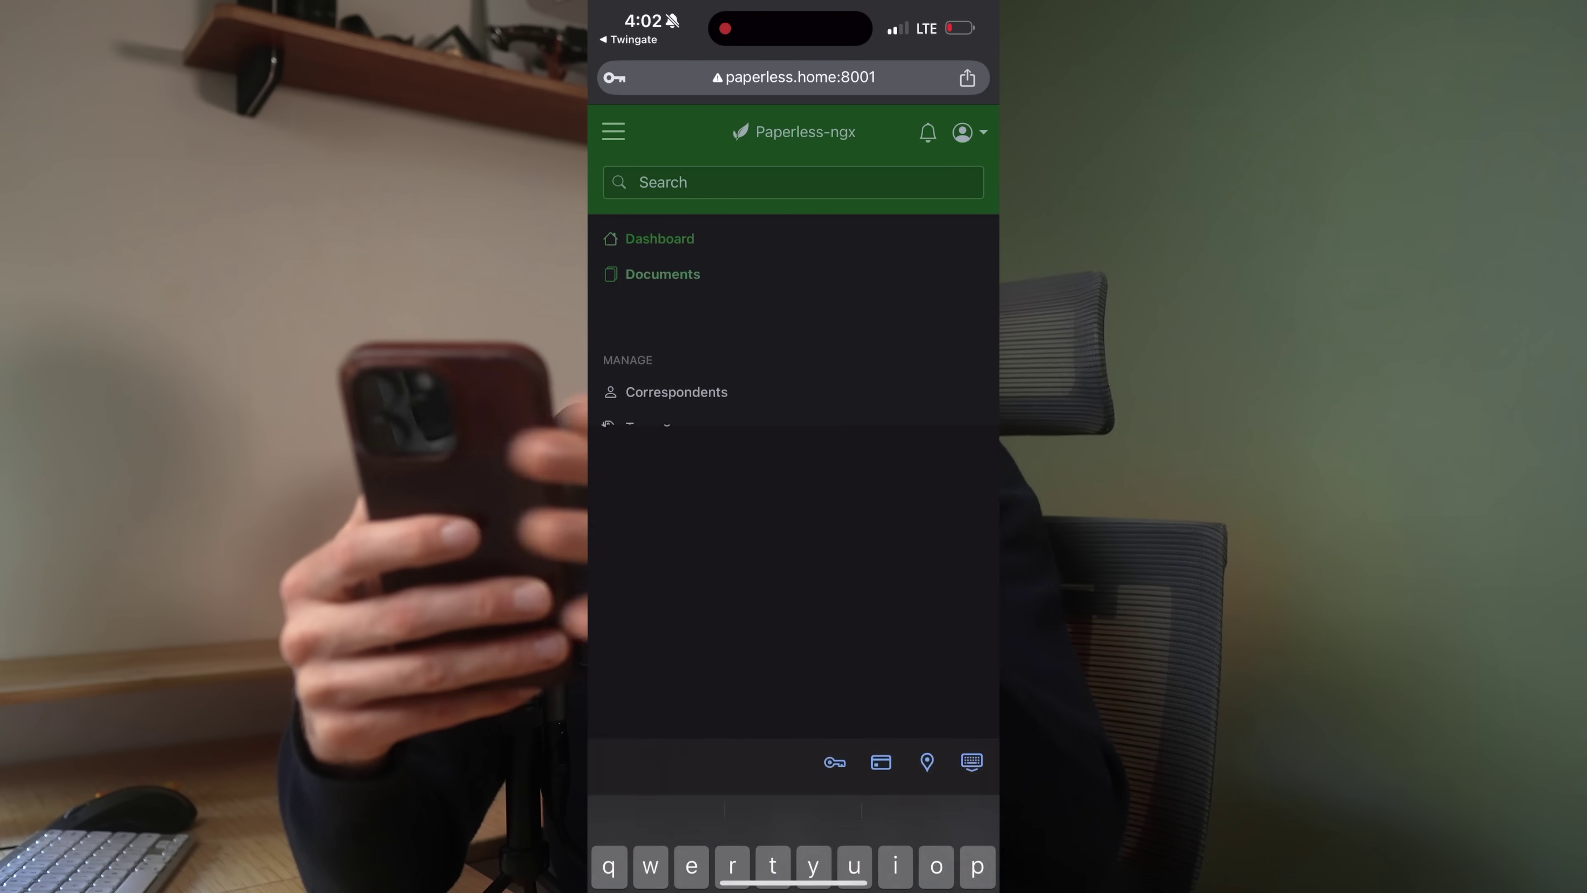
{"action": "scroll", "coordinate": [794, 313], "scroll_direction": "down", "scroll_amount": 4}
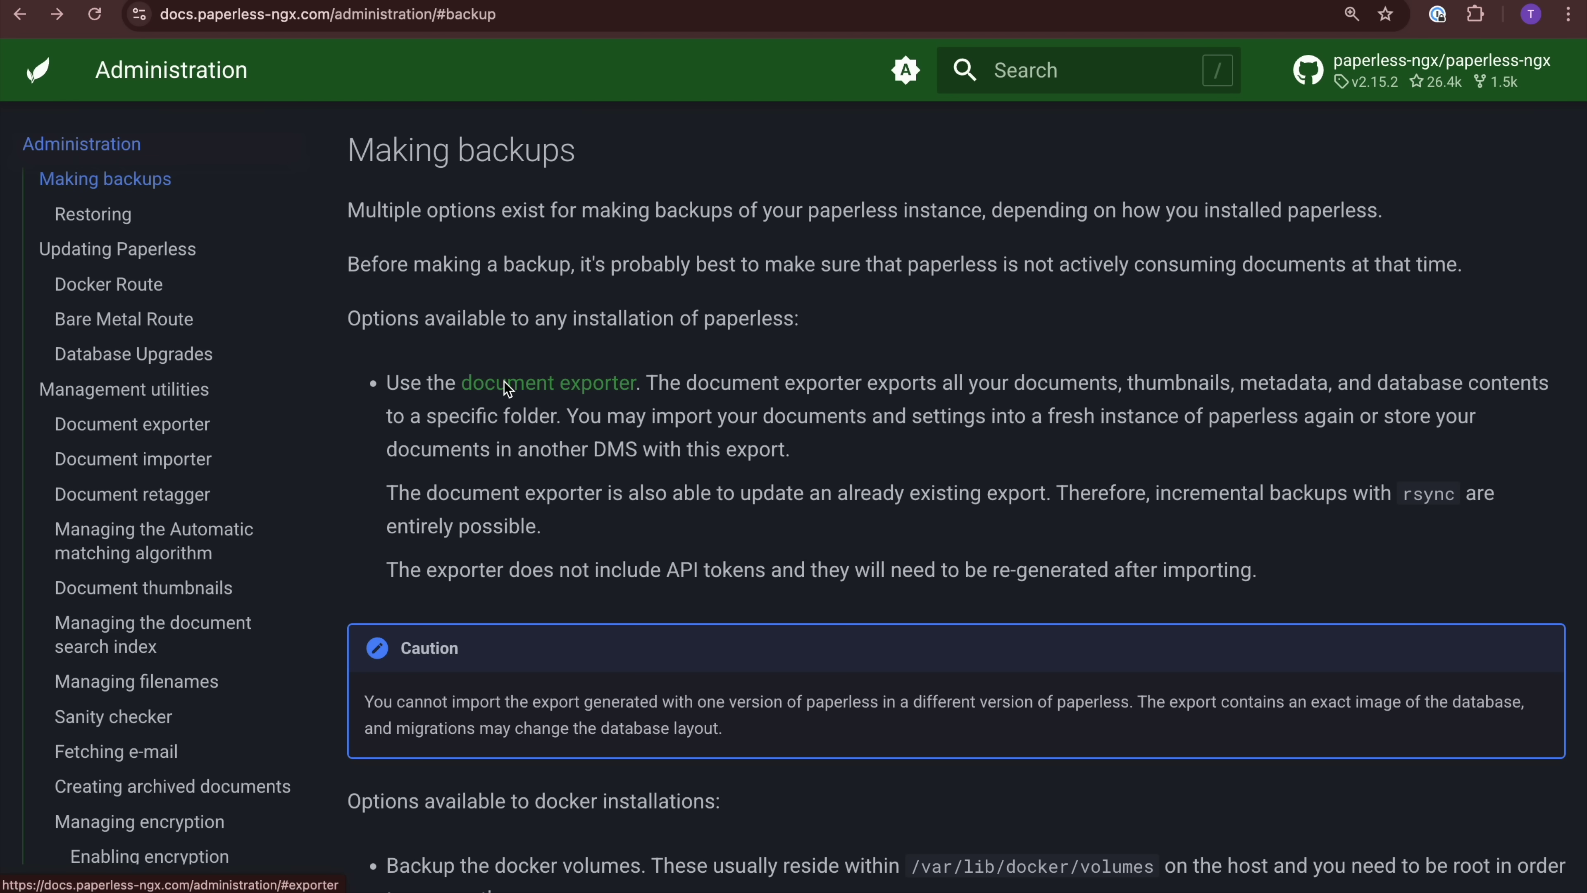
- Jump to the Document exporter section and highlight its docker compose exec -T export command
{"action": "left_click", "coordinate": [615, 305]}
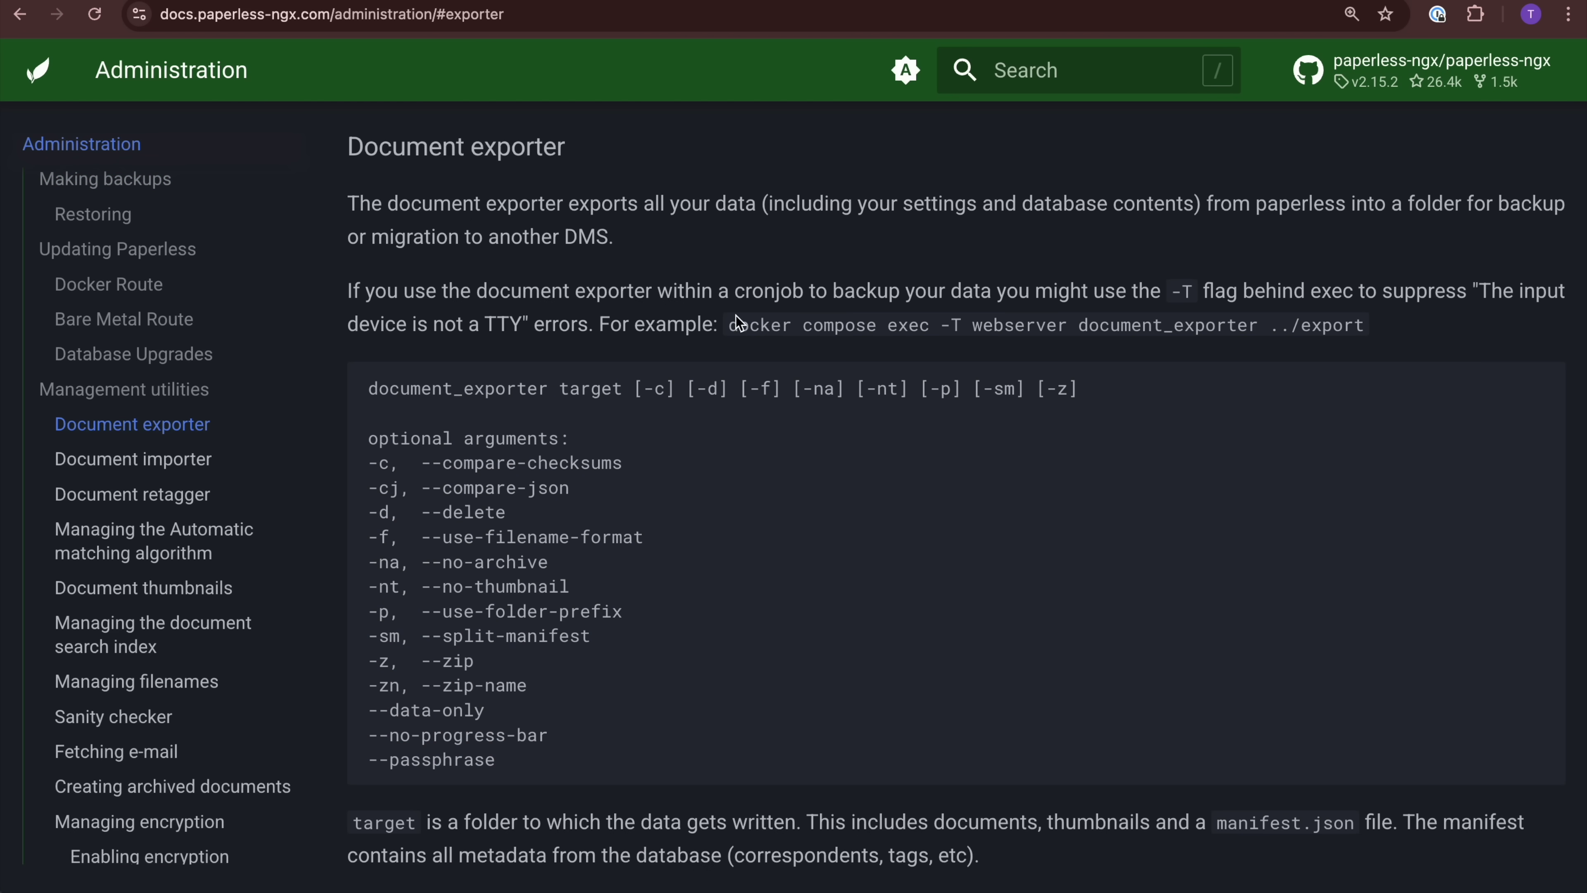
{"action": "left_click_drag", "start_coordinate": [738, 324], "coordinate": [1022, 329]}
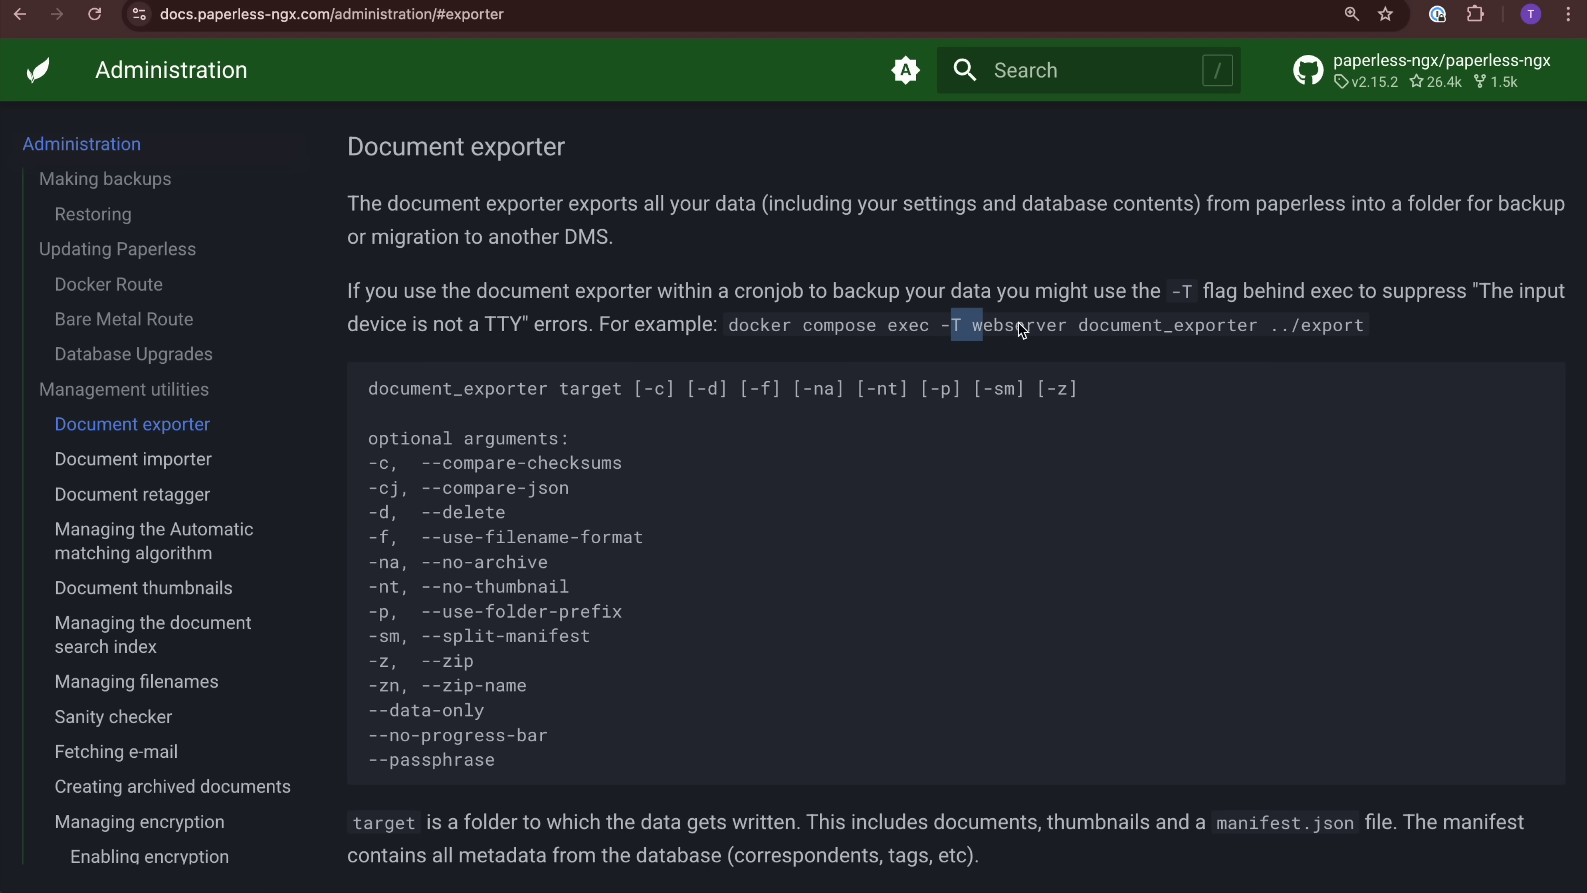
{"action": "left_click", "coordinate": [1024, 331]}
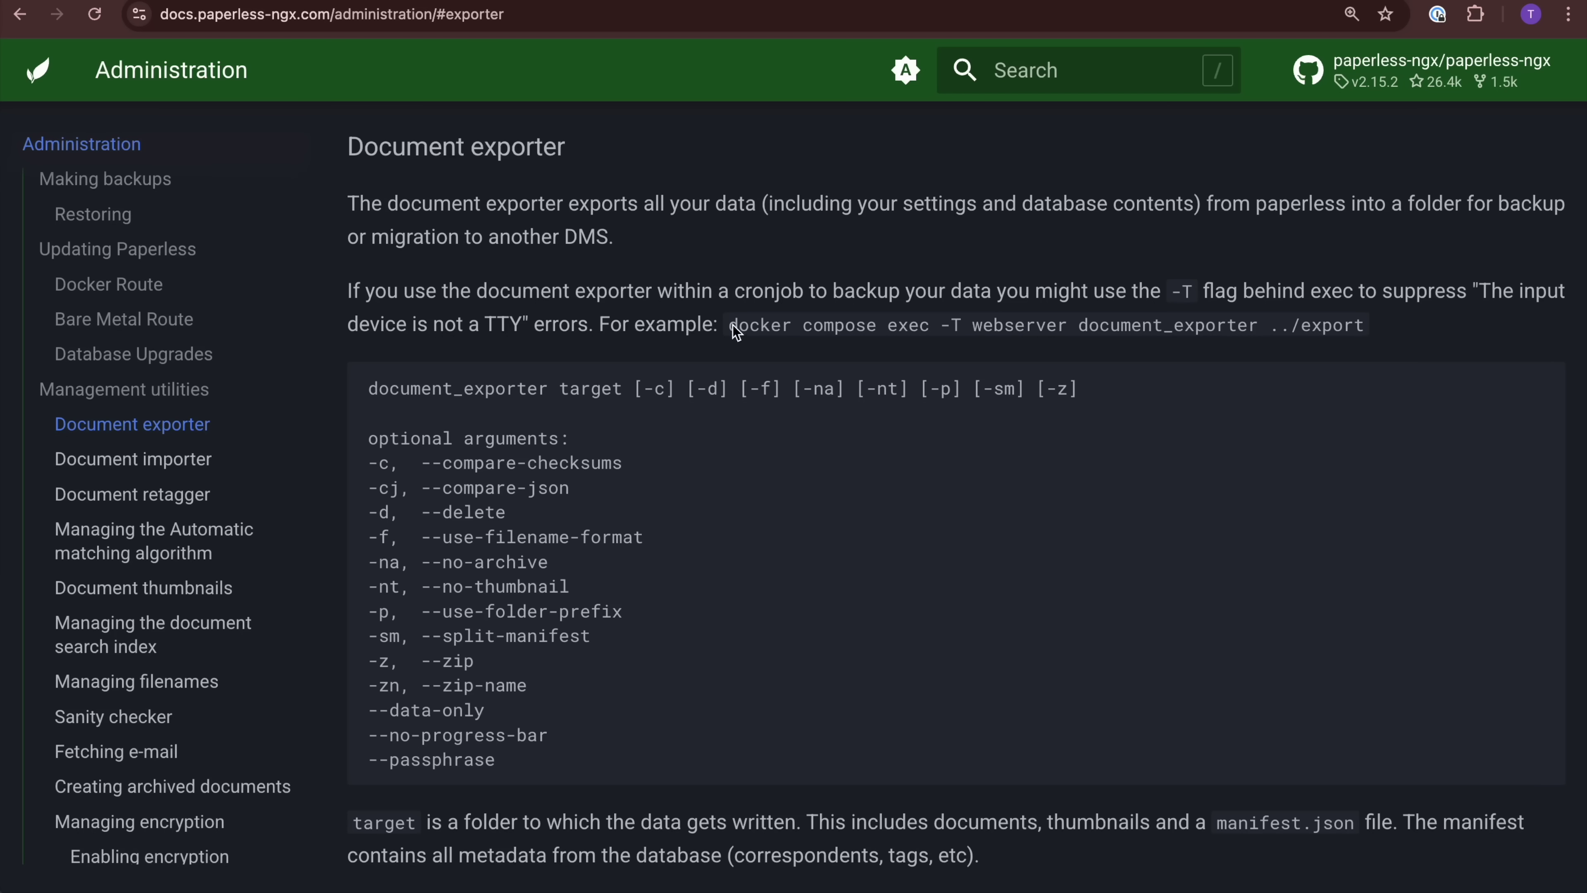
{"action": "left_click_drag", "start_coordinate": [731, 324], "coordinate": [1014, 329]}
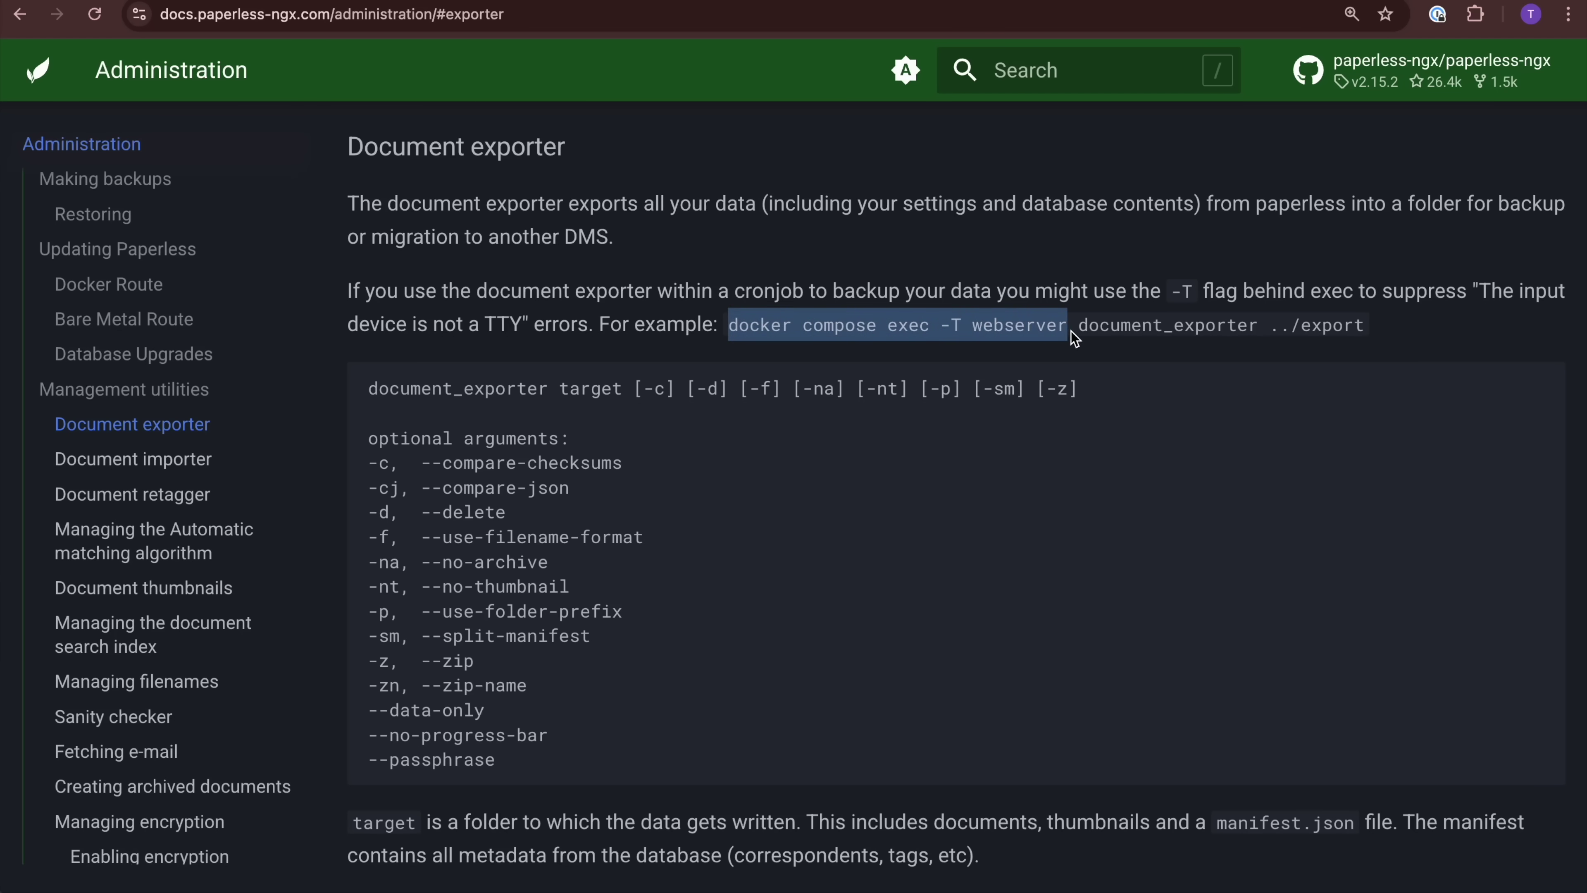
{"action": "left_click_drag", "start_coordinate": [1080, 331], "coordinate": [1421, 344]}
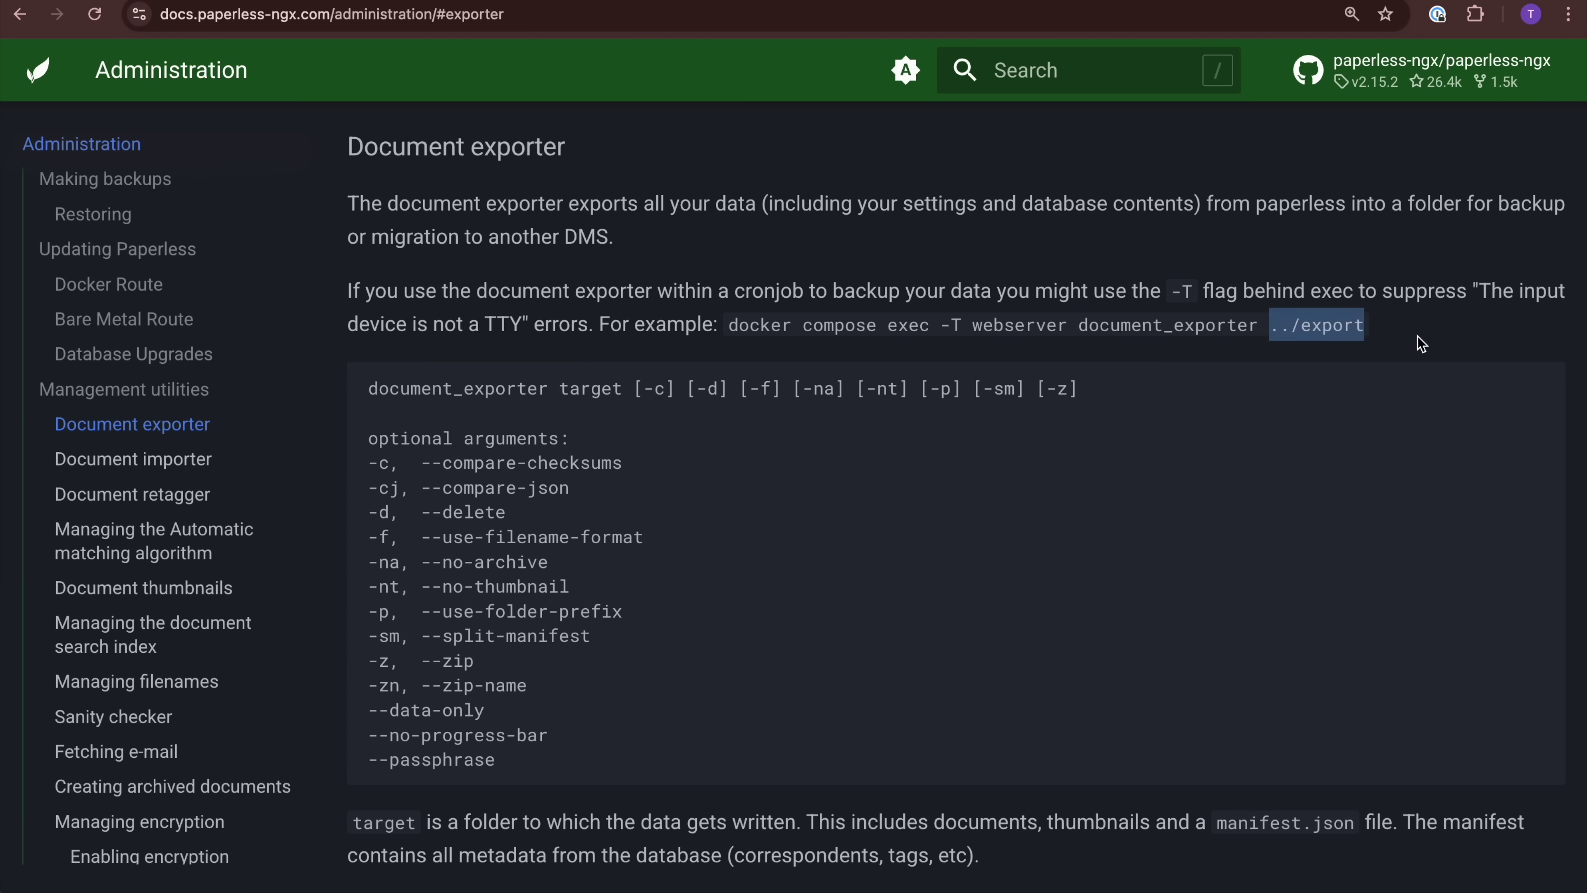
{"action": "key", "text": "ctrl+Tab"}
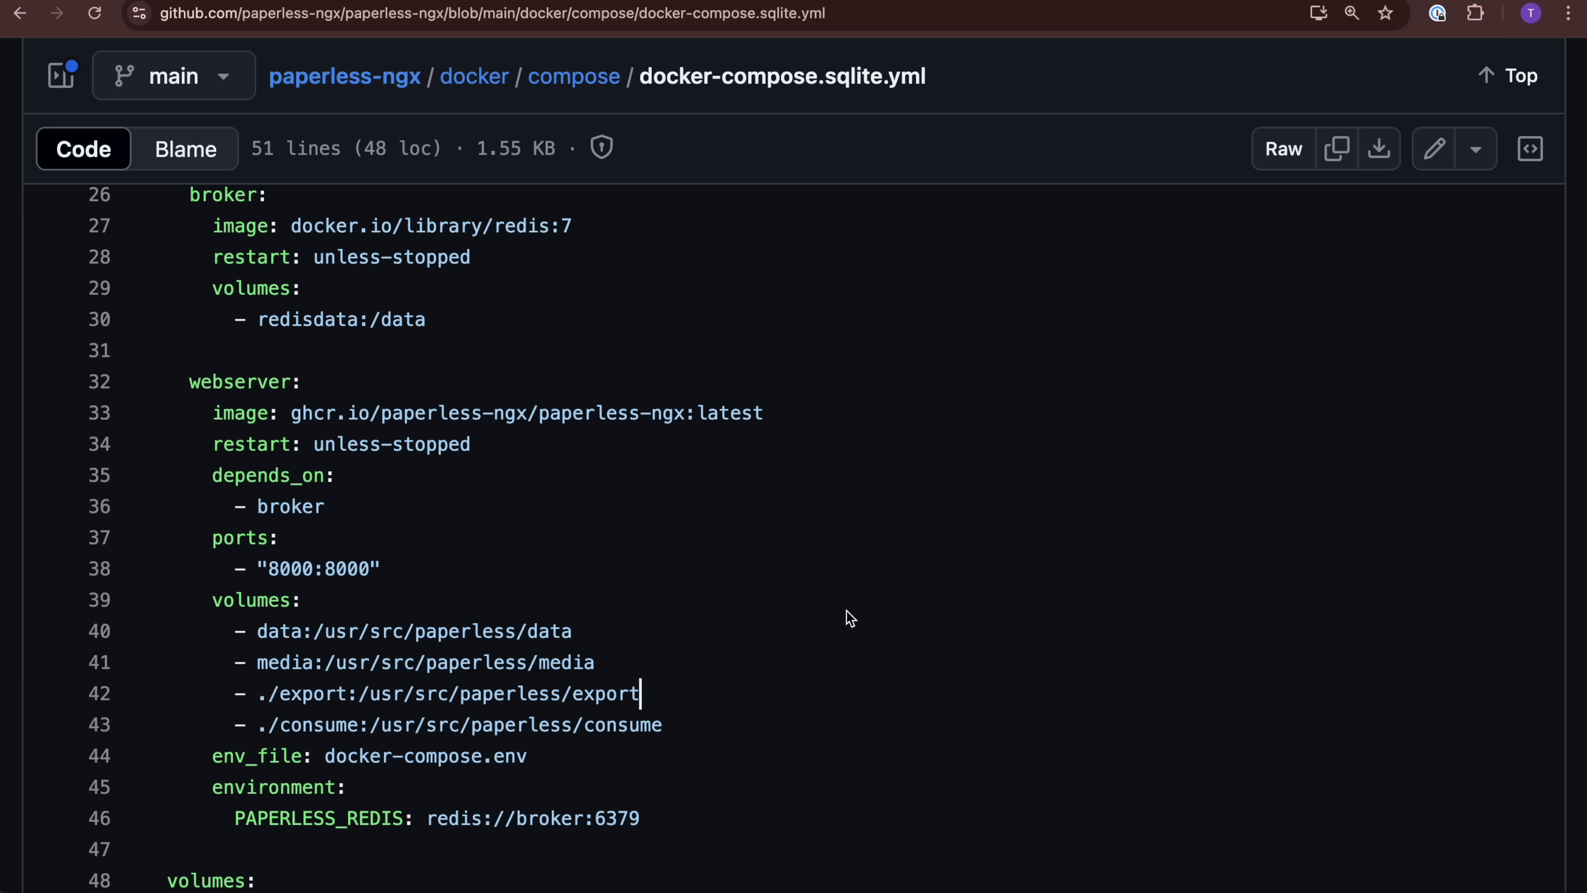
- Highlight the ./export:/usr/src/paperless/export volume mapping in docker-compose.sqlite.yml
{"action": "scroll", "coordinate": [594, 678], "scroll_direction": "down", "scroll_amount": 2}
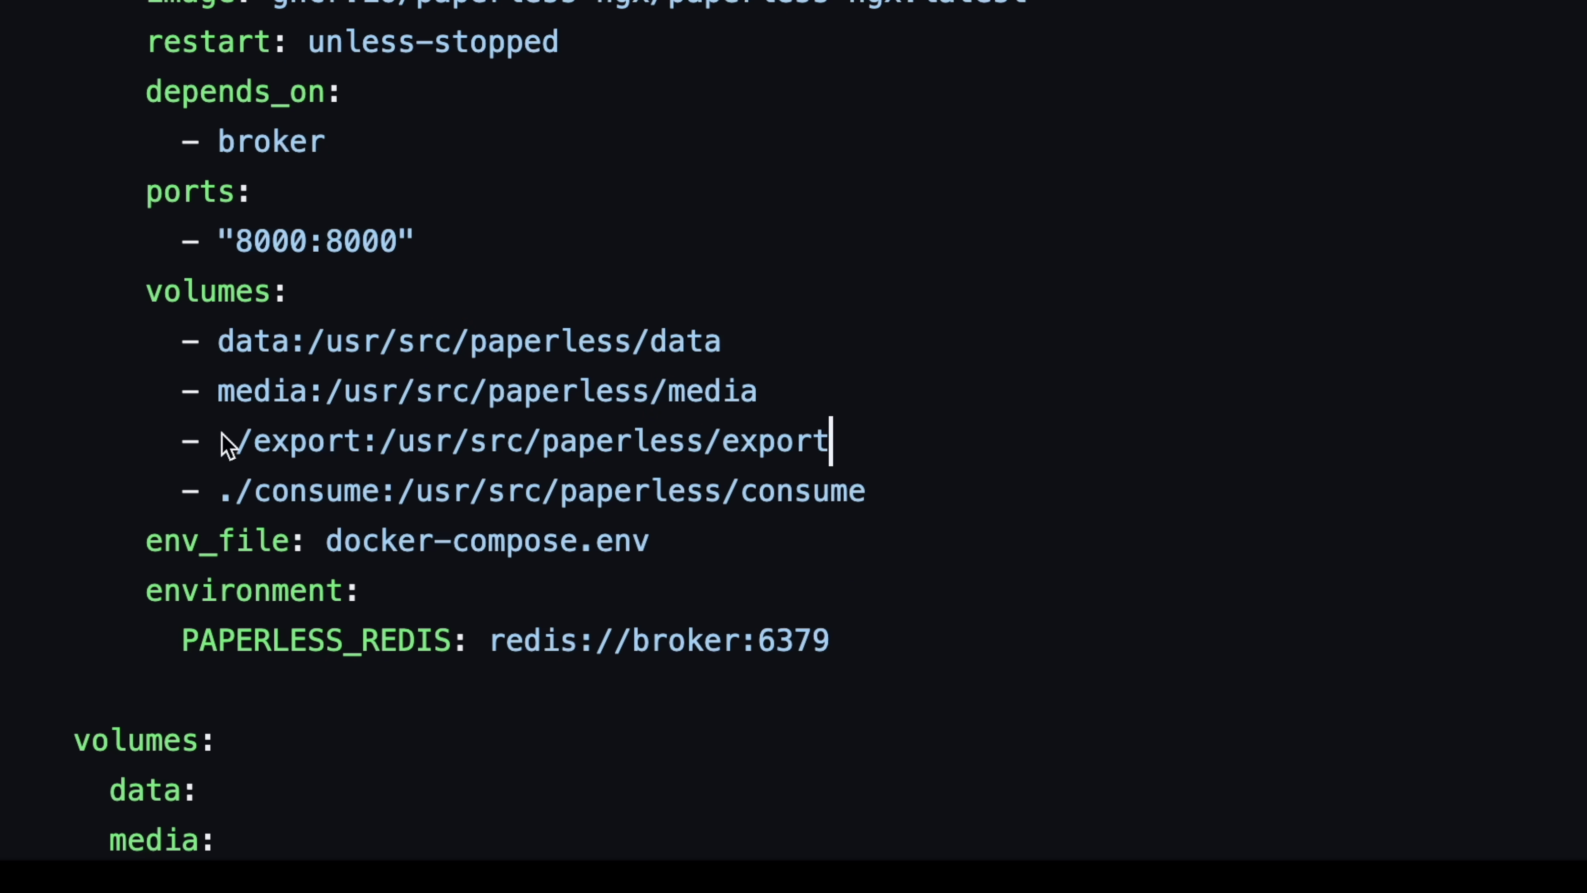
{"action": "left_click_drag", "start_coordinate": [222, 438], "coordinate": [1100, 437]}
{"action": "left_click", "coordinate": [616, 440]}
{"action": "left_click_drag", "start_coordinate": [375, 441], "coordinate": [974, 444]}
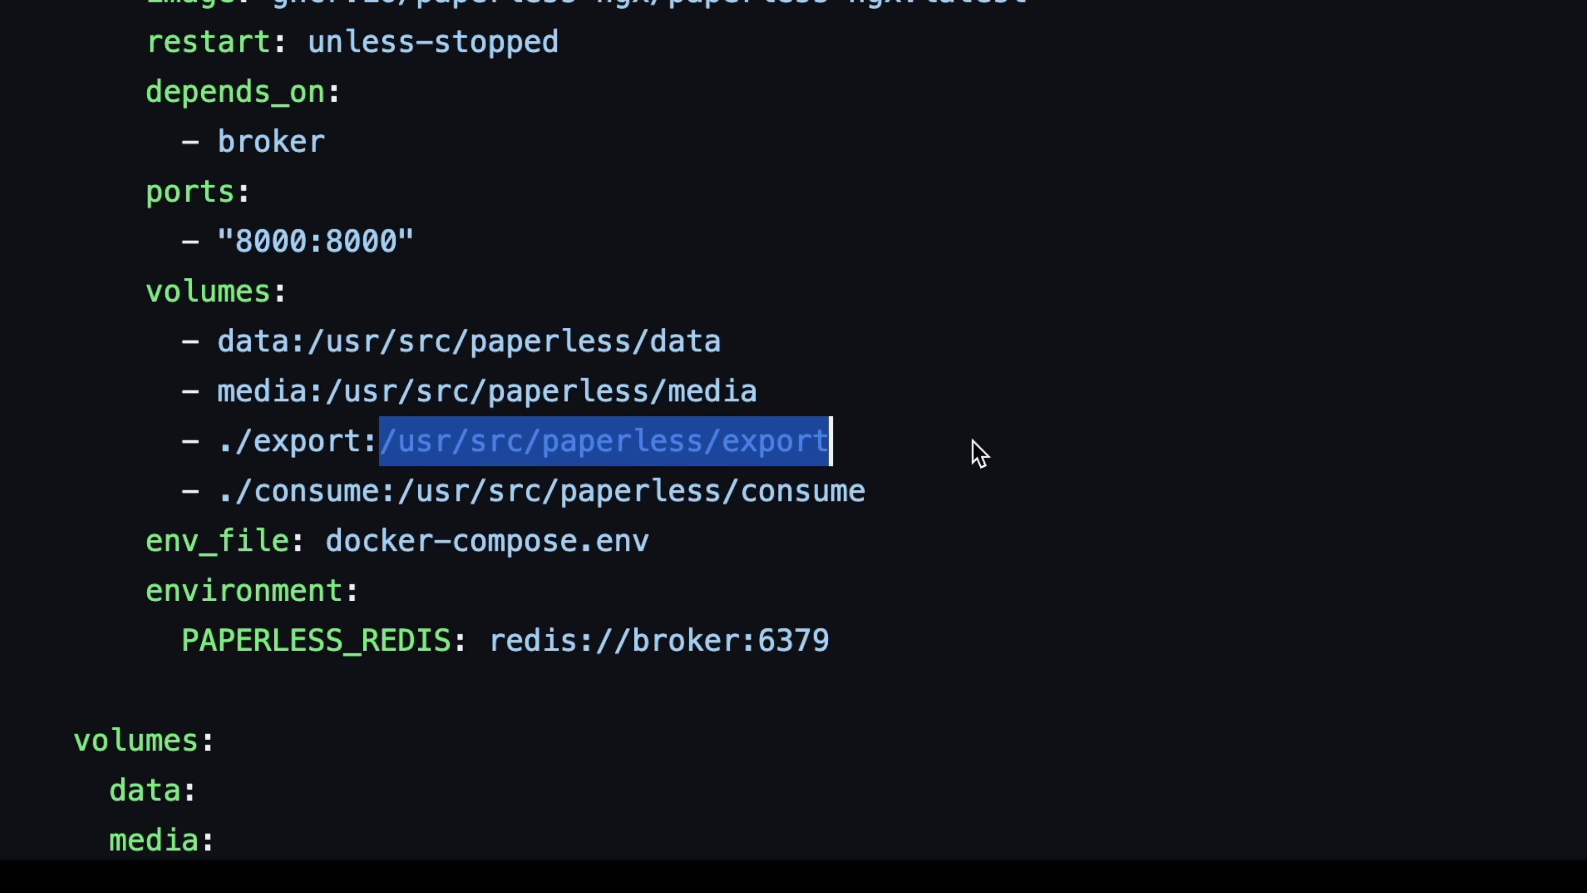
{"action": "left_click_drag", "start_coordinate": [215, 441], "coordinate": [373, 455]}
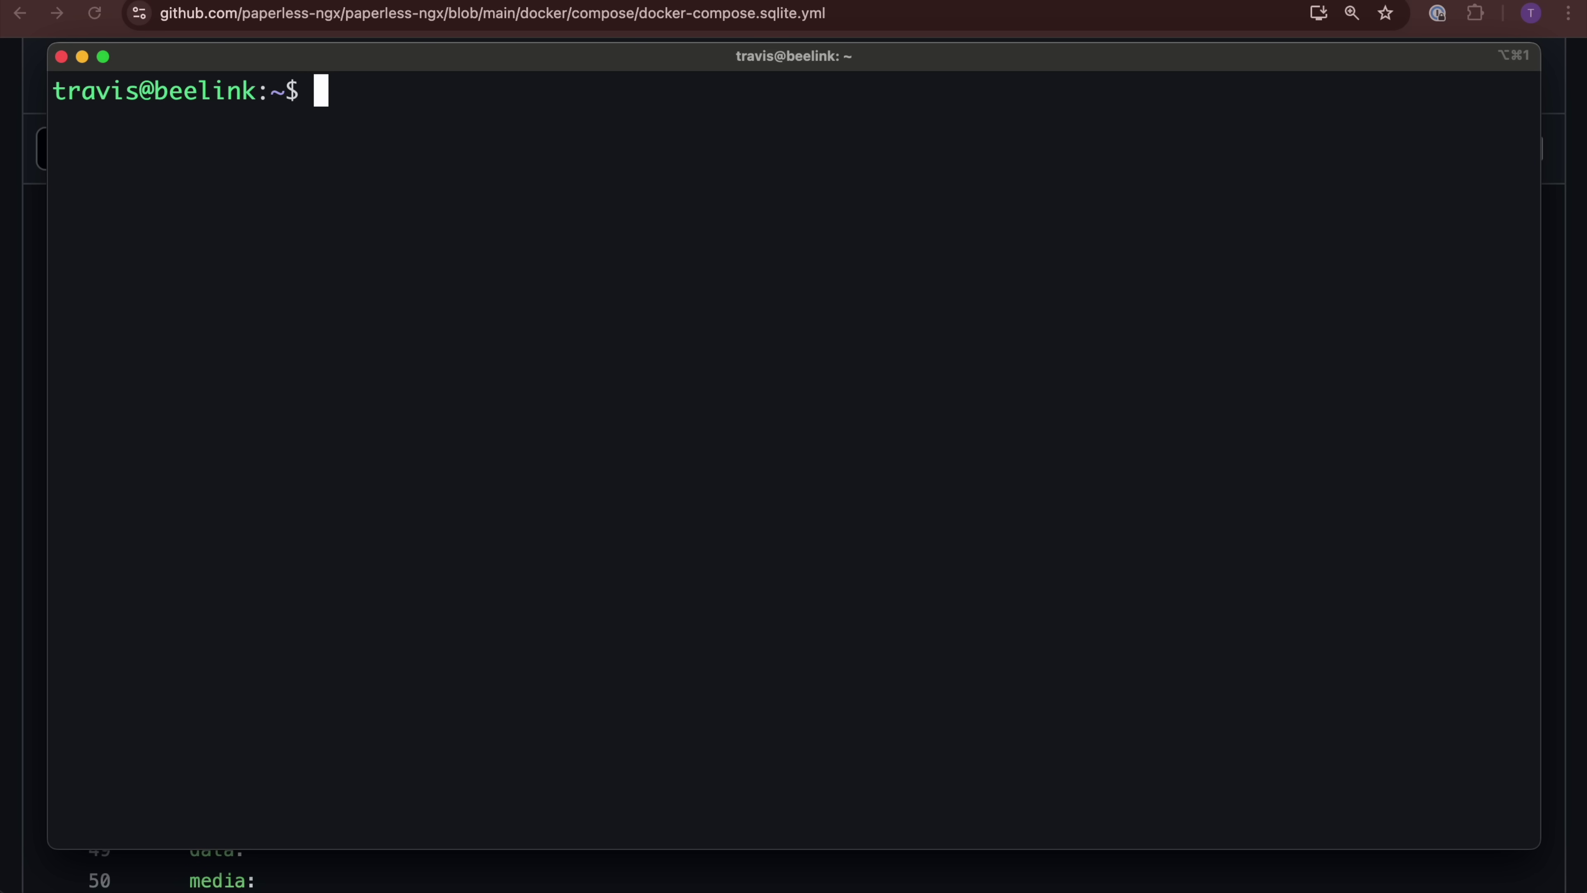
- In the paperless-ngx folder, check that the export folder starts out empty
{"action": "type", "text": "ls"}
{"action": "key", "text": "Return"}
{"action": "type", "text": "cd pape"}
{"action": "key", "text": "Tab"}
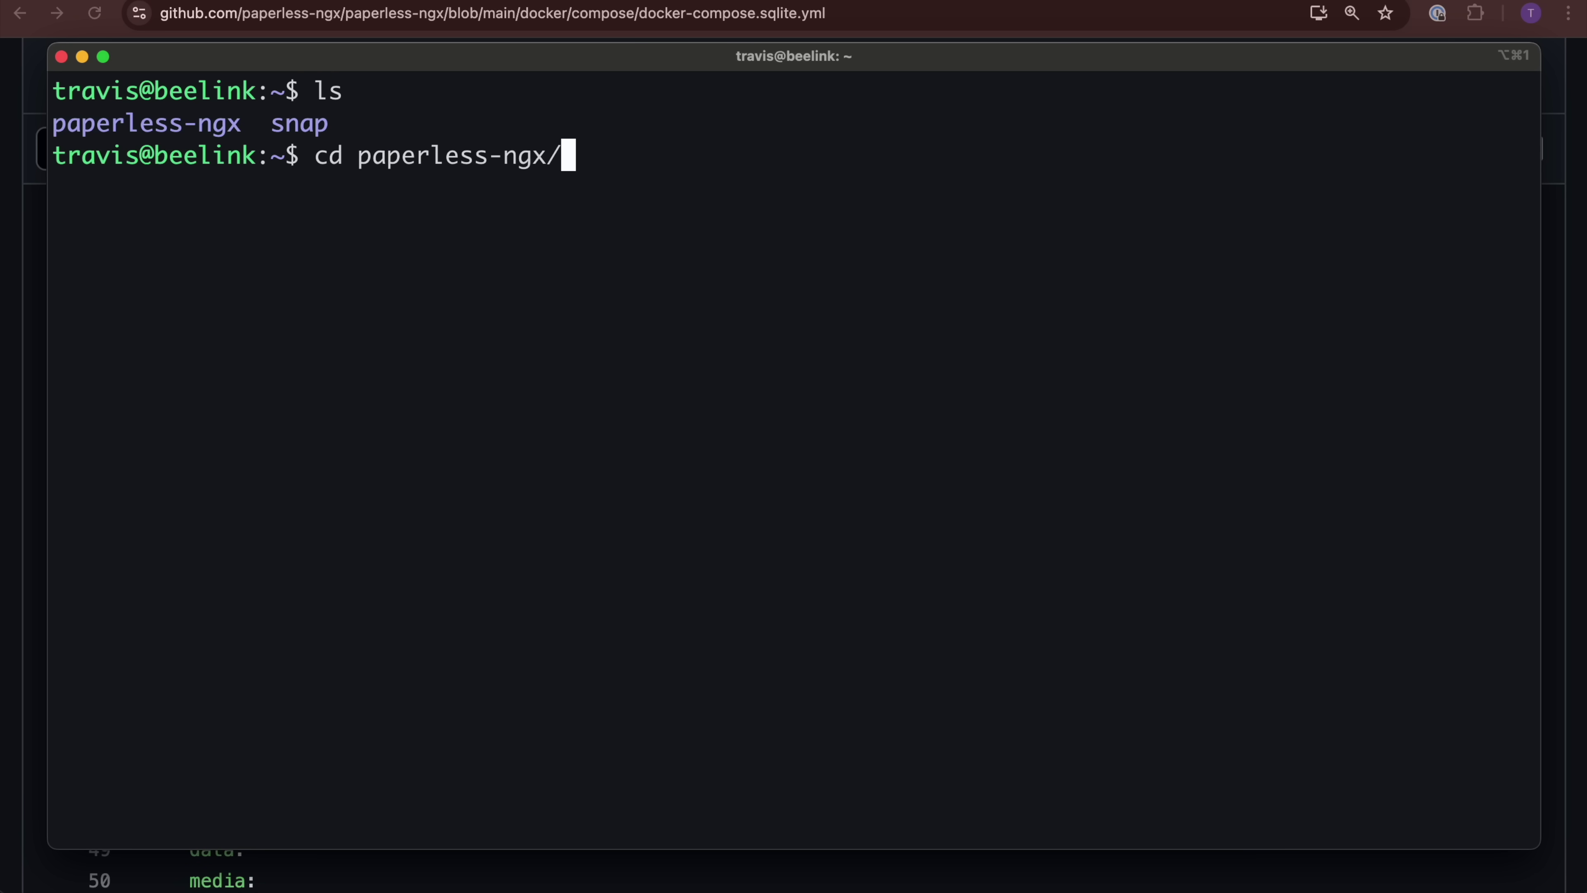
{"action": "key", "text": "Return"}
{"action": "type", "text": "ls"}
{"action": "key", "text": "Return"}
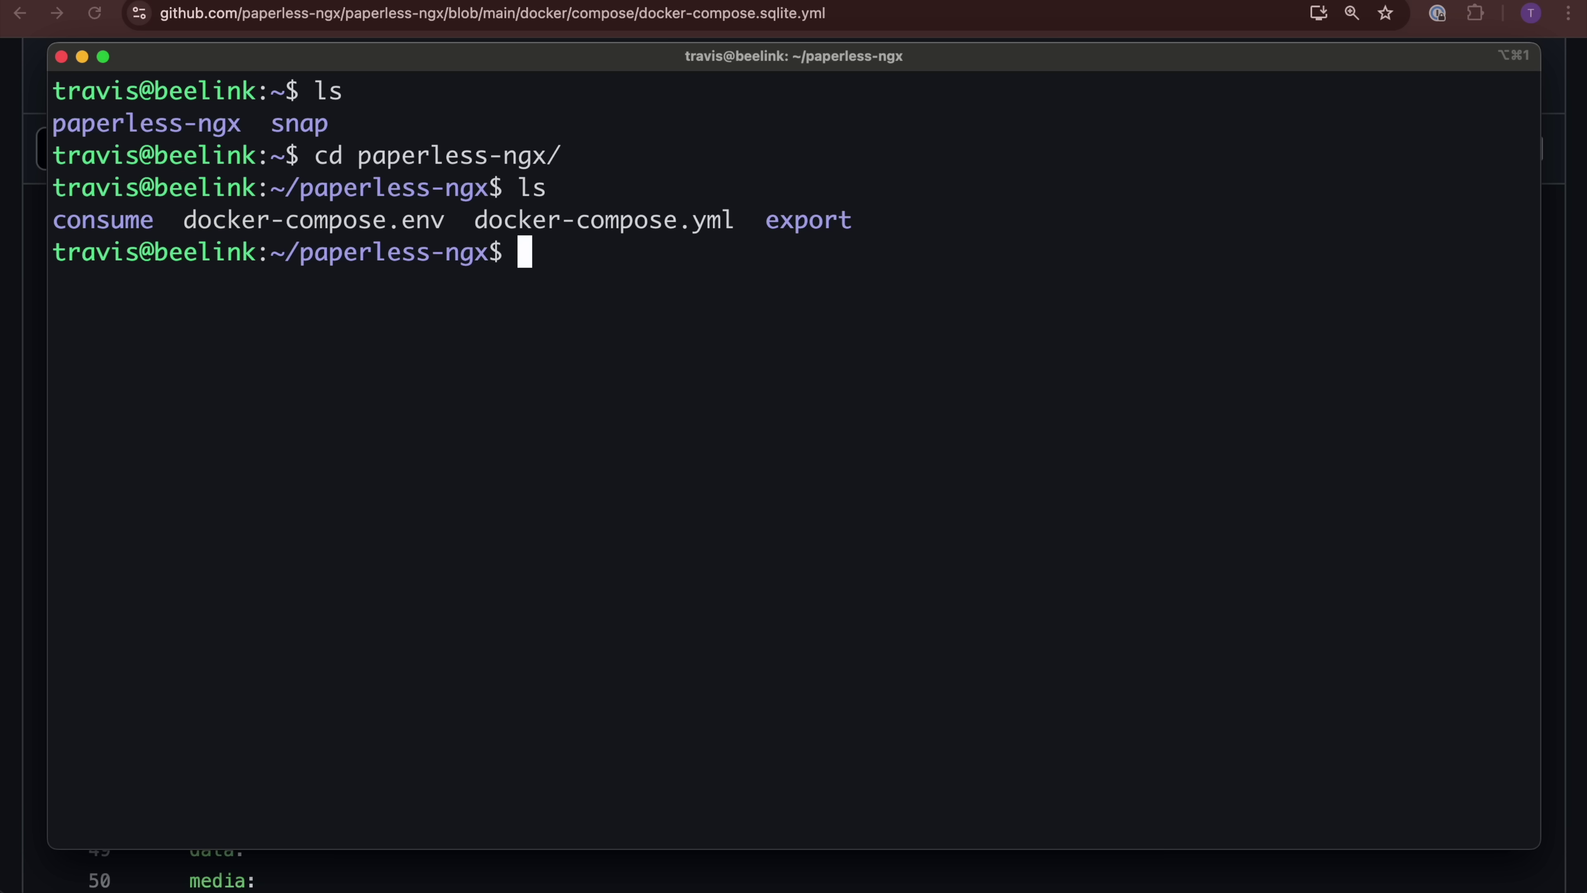
{"action": "left_click_drag", "start_coordinate": [766, 220], "coordinate": [929, 230]}
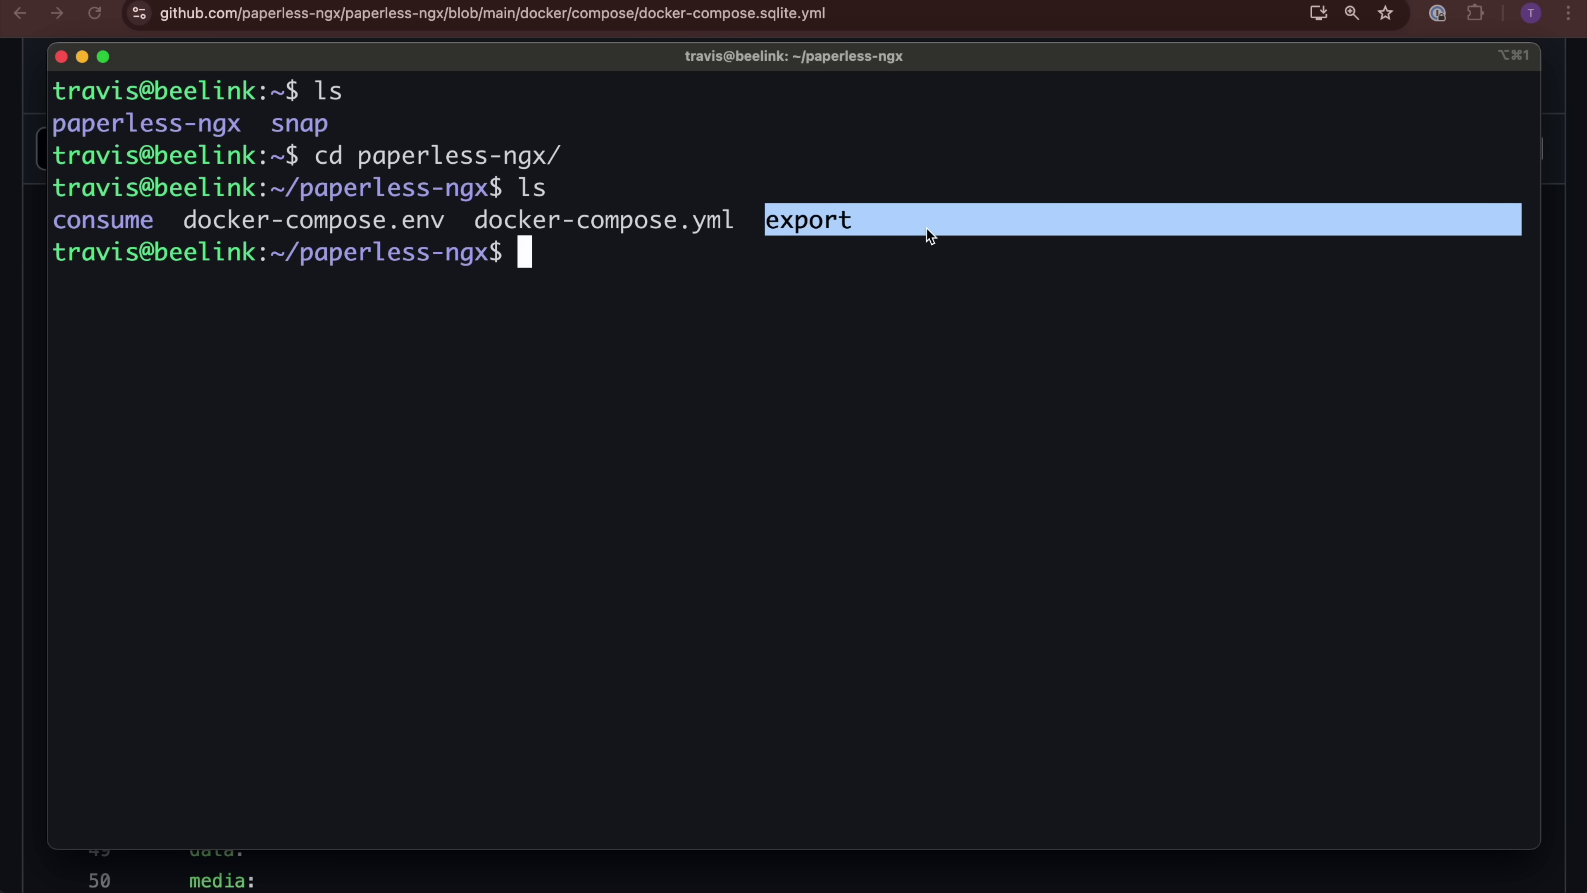
{"action": "type", "text": "cd expo"}
{"action": "key", "text": "Tab"}
{"action": "key", "text": "Return"}
{"action": "type", "text": "ls"}
{"action": "key", "text": "Return"}
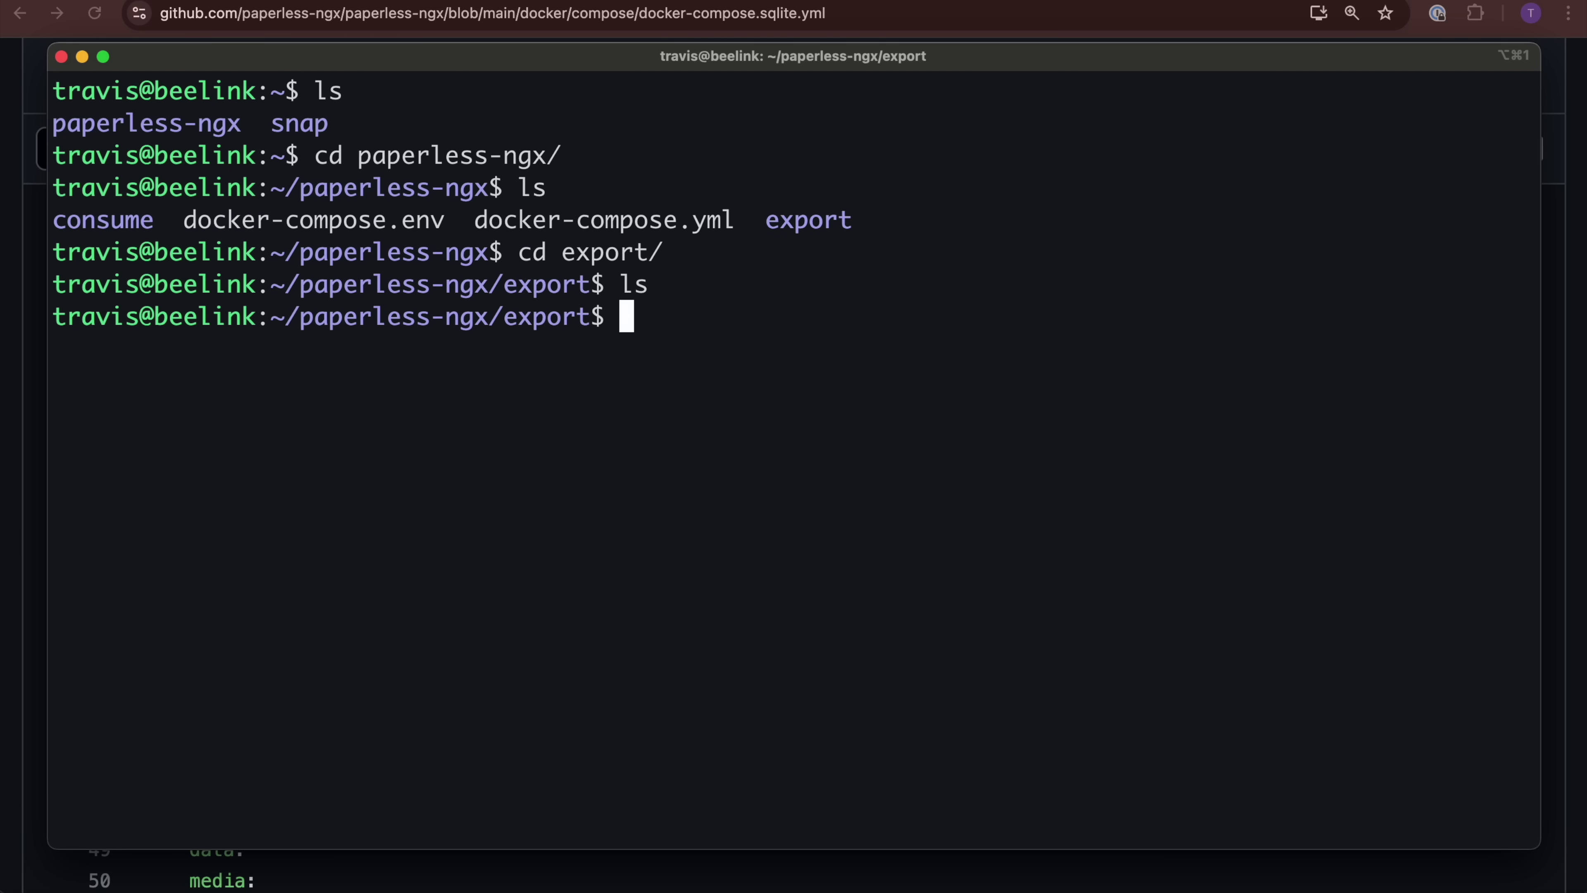
{"action": "type", "text": "cd .."}
{"action": "key", "text": "Return"}
- Run docker compose exec -T webserver document_exporter to /usr/src/paperless/export
{"action": "type", "text": "docker compose exec -T webserver document_exporter /usr/src/paperless/export"}
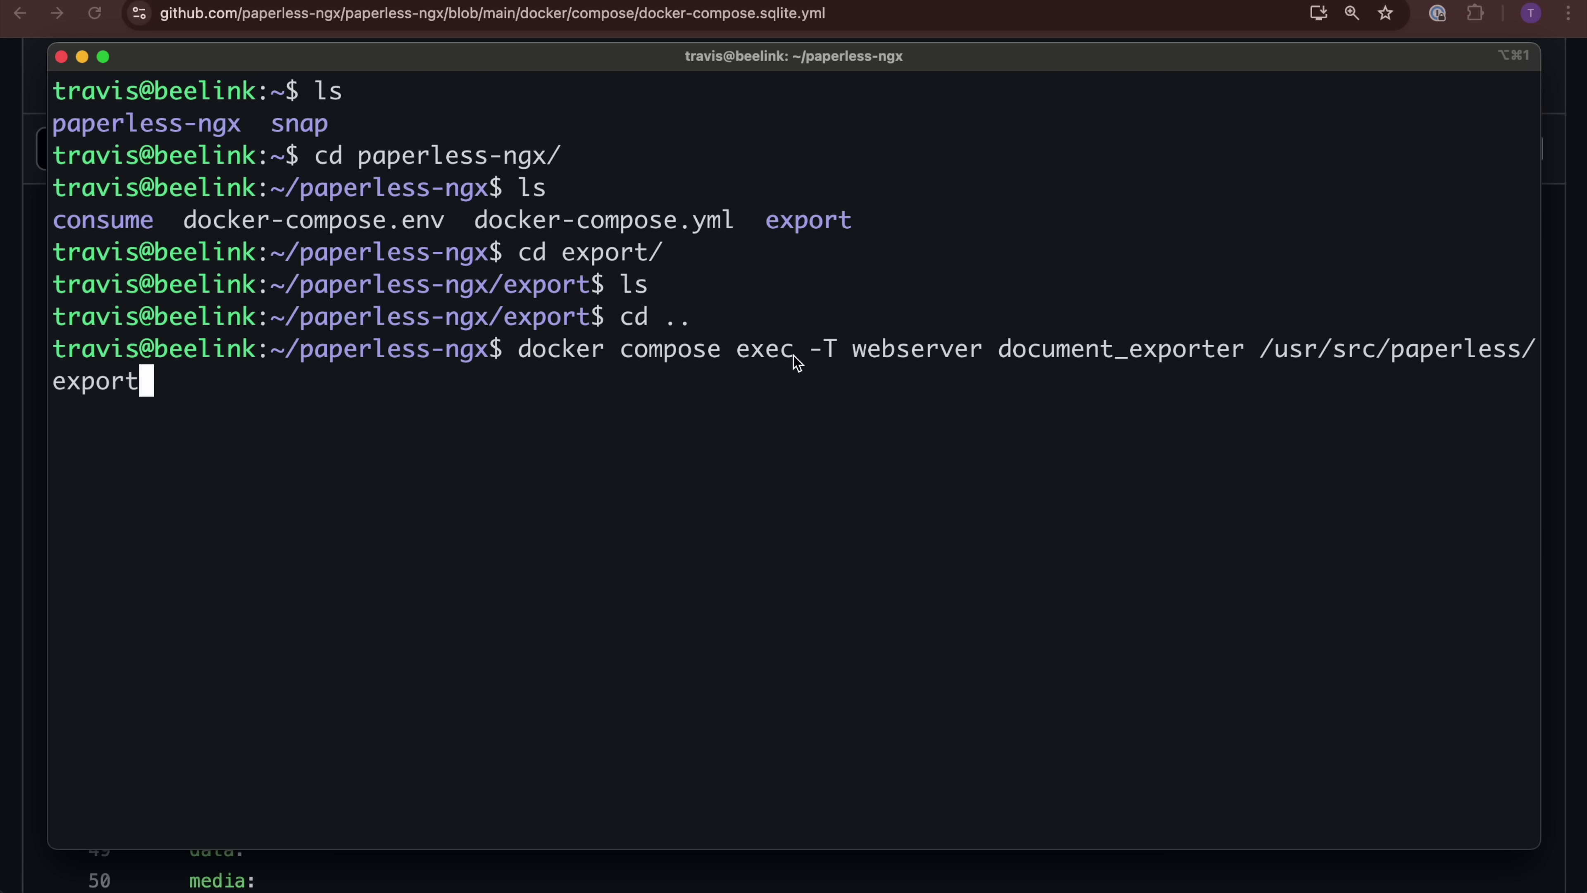
{"action": "left_click_drag", "start_coordinate": [518, 358], "coordinate": [1242, 369]}
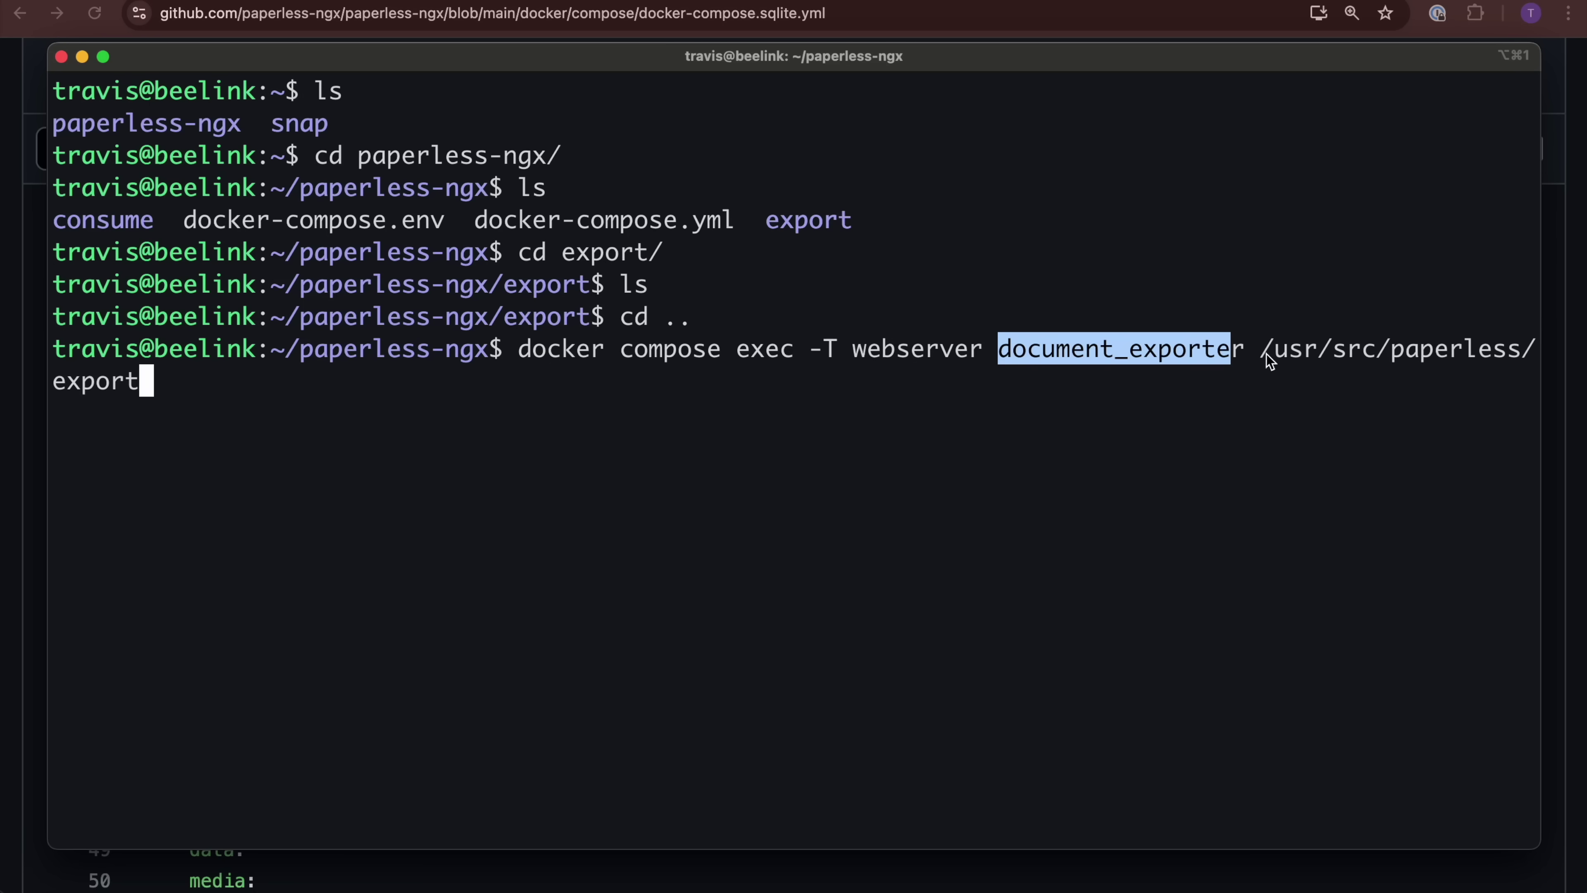
{"action": "left_click_drag", "start_coordinate": [1263, 351], "coordinate": [1329, 394]}
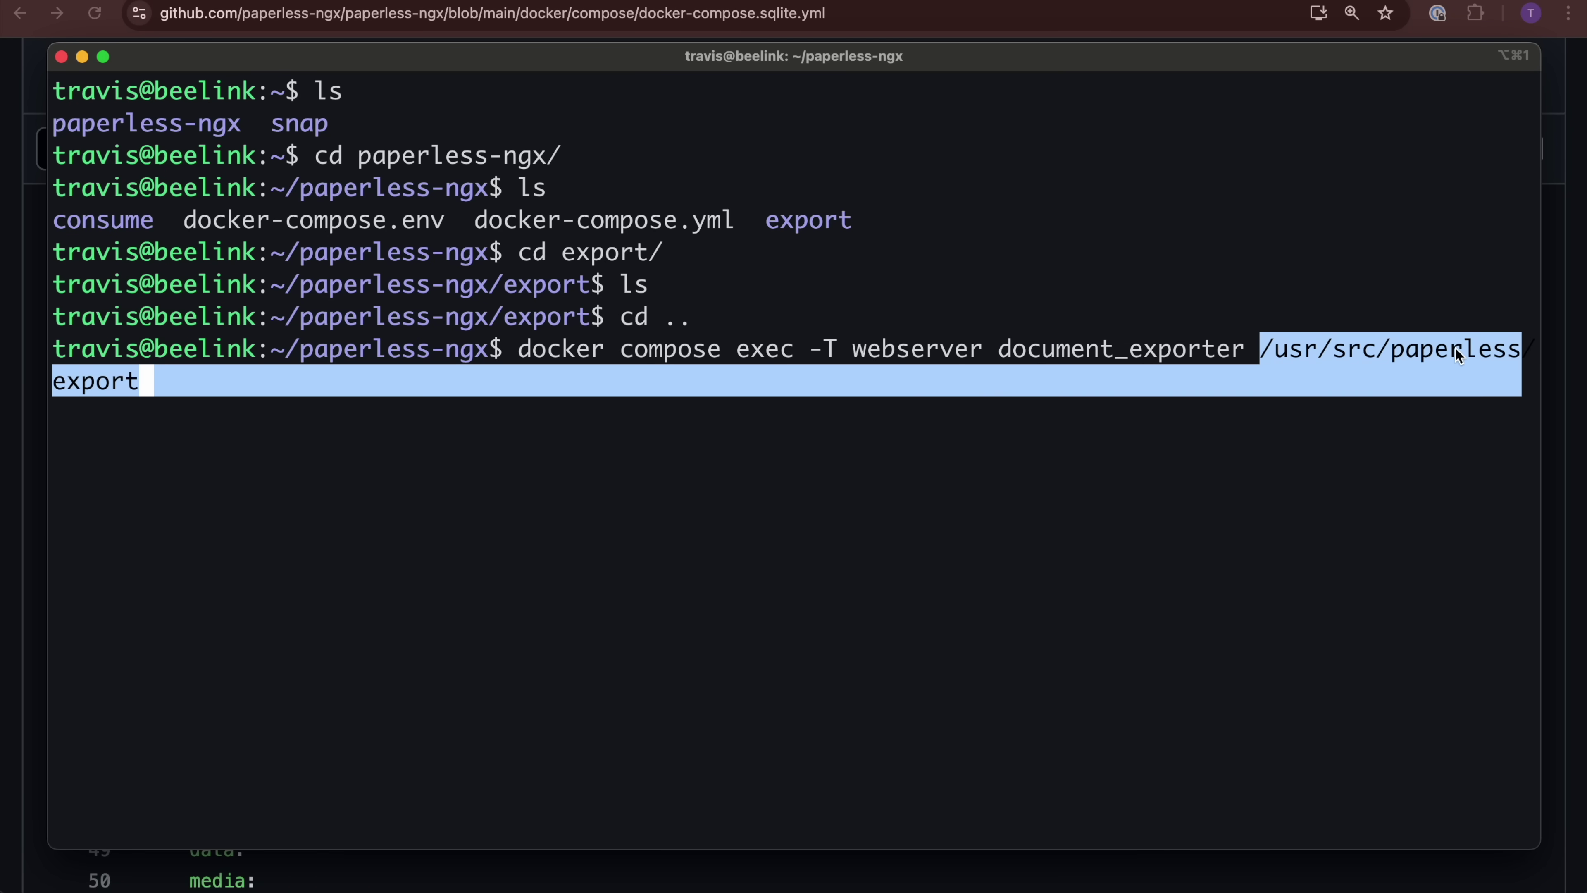
{"action": "left_click", "coordinate": [350, 404]}
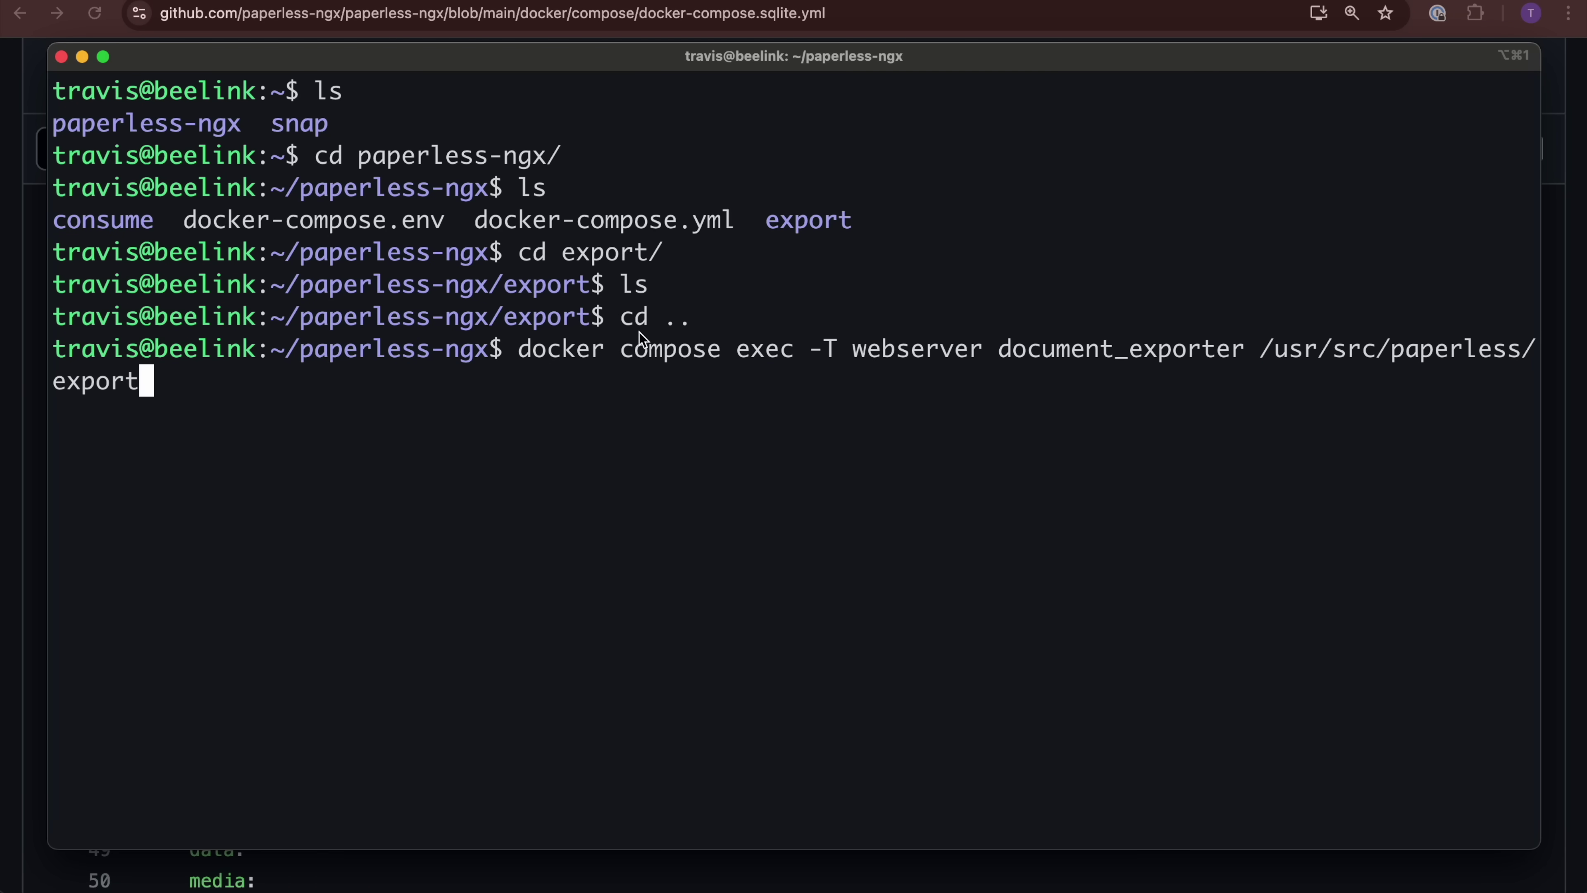
{"action": "left_click_drag", "start_coordinate": [507, 313], "coordinate": [622, 318]}
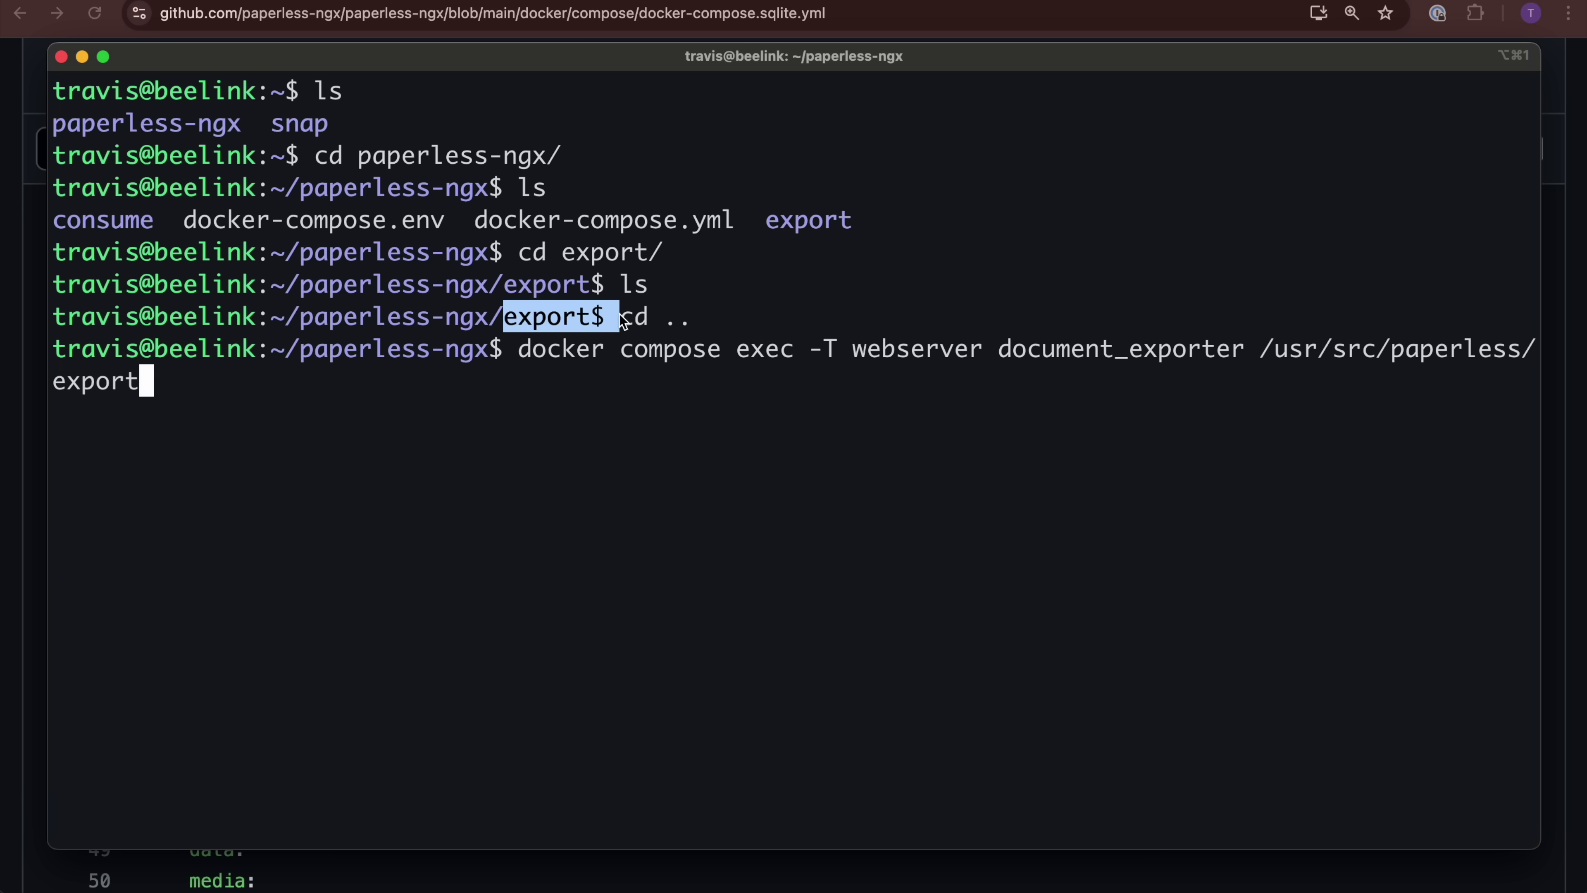
{"action": "key", "text": "Return"}
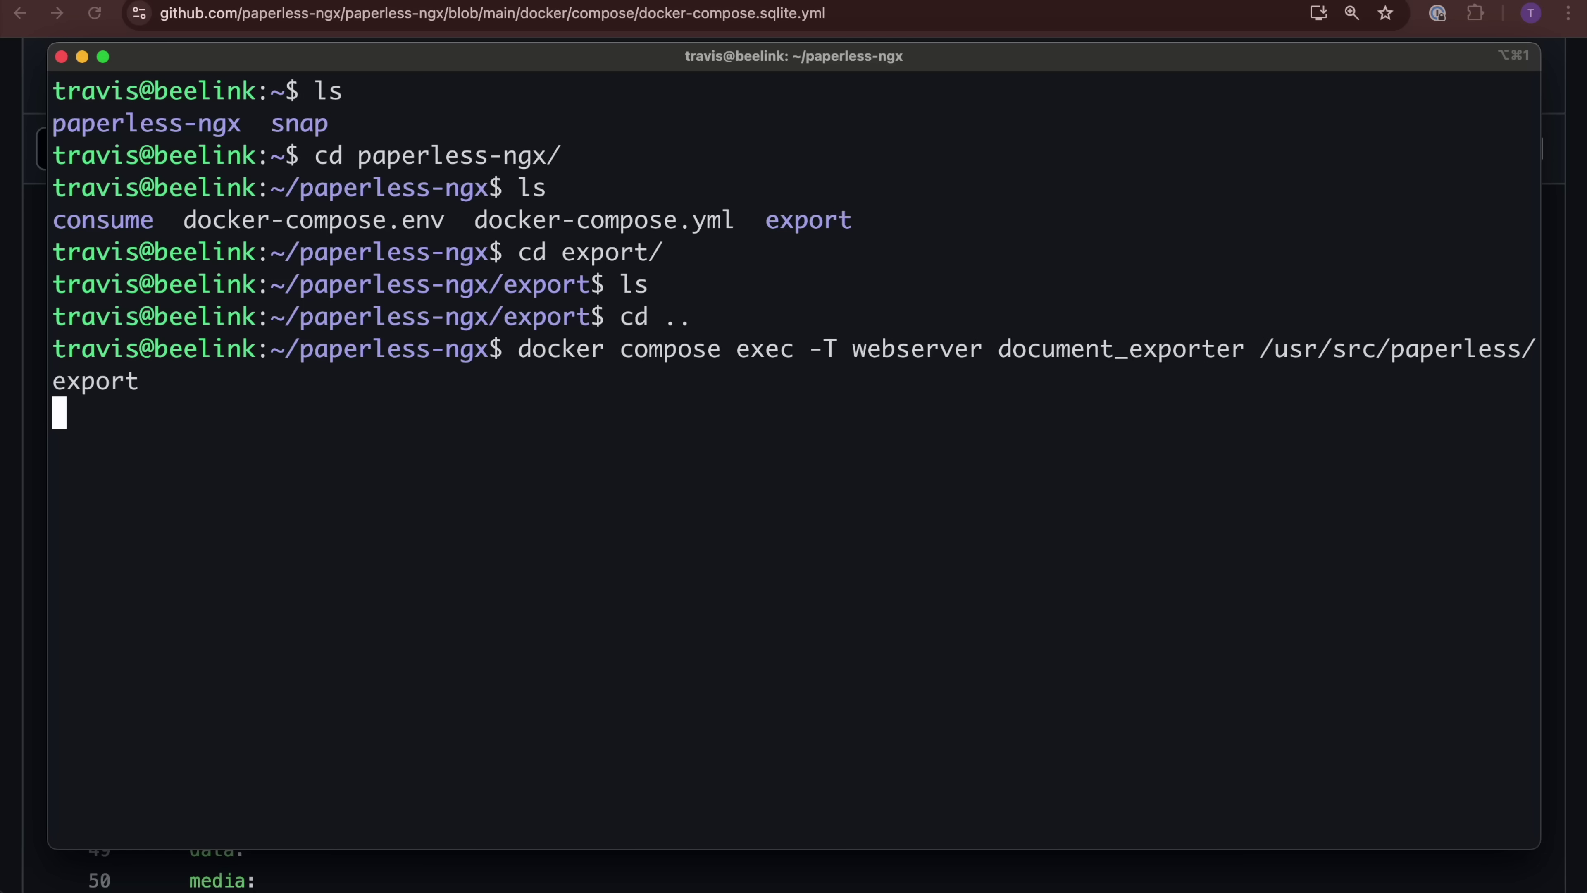
- List the exported documents, thumbnails, manifest.json and metadata.json, then clear the terminal
{"action": "type", "text": "ls"}
{"action": "key", "text": "Return"}
{"action": "type", "text": "cd ex"}
{"action": "key", "text": "Tab"}
{"action": "key", "text": "Return"}
{"action": "type", "text": "l"}
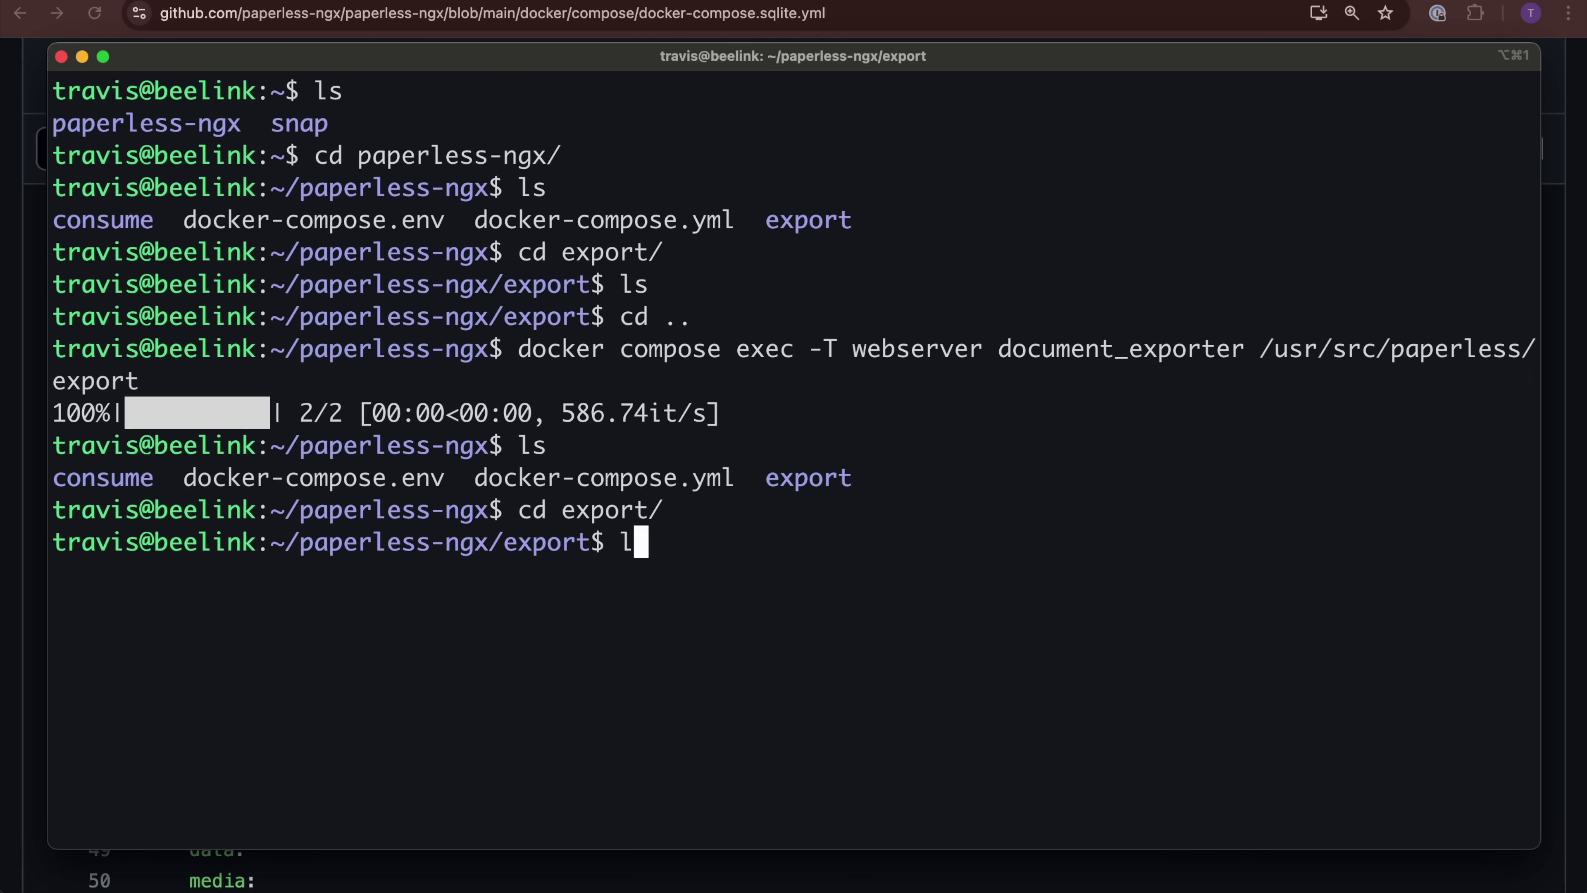
{"action": "type", "text": "s"}
{"action": "key", "text": "Return"}
{"action": "left_click_drag", "start_coordinate": [199, 574], "coordinate": [537, 572]}
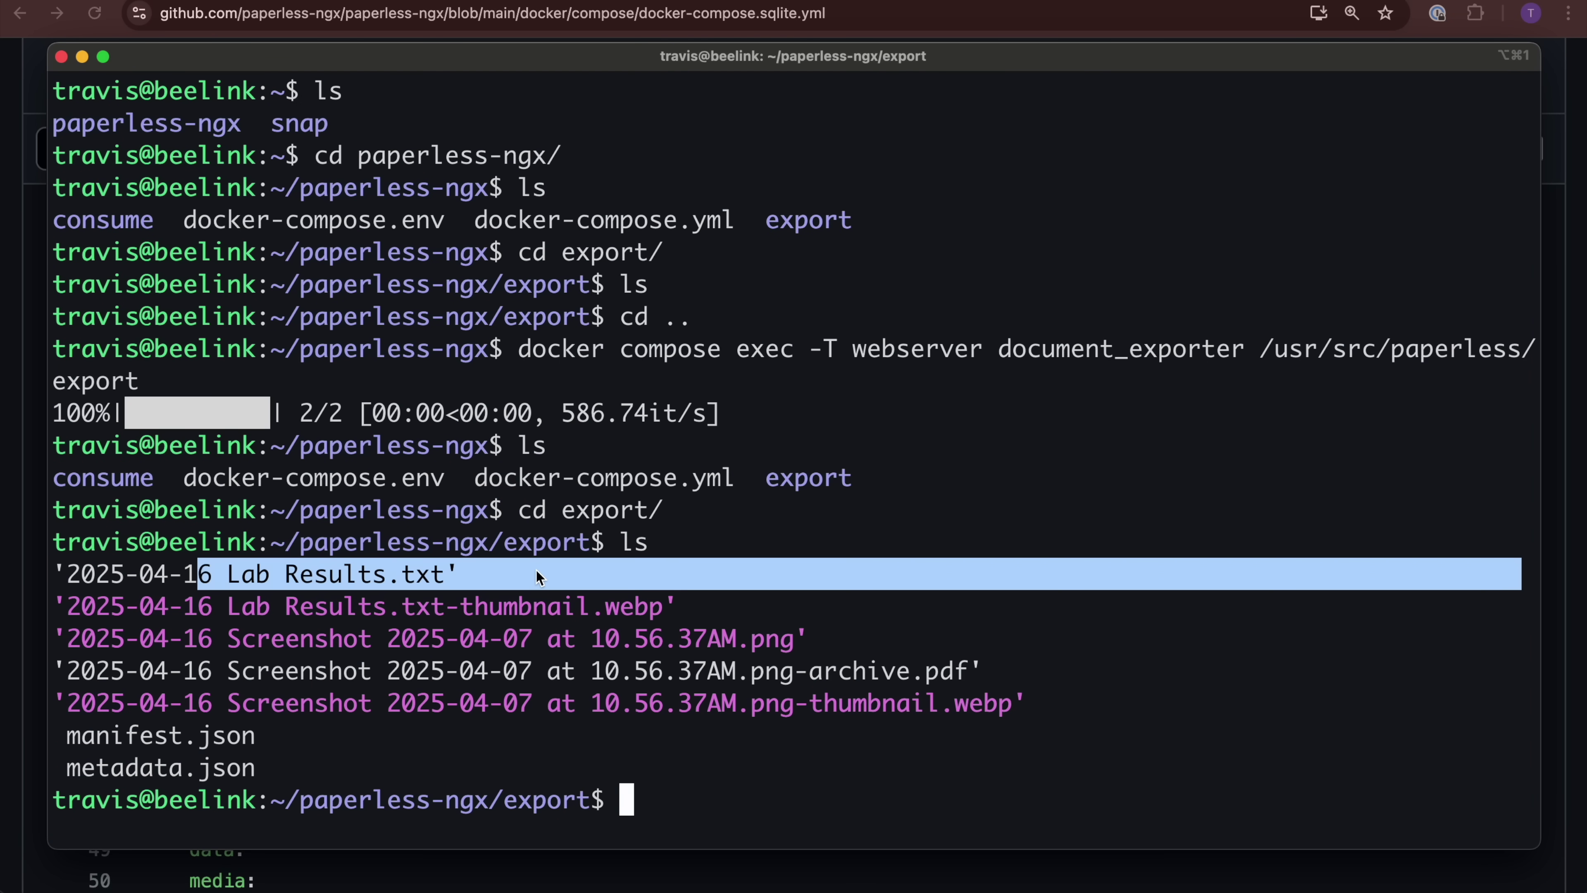
{"action": "left_click_drag", "start_coordinate": [271, 672], "coordinate": [1028, 709]}
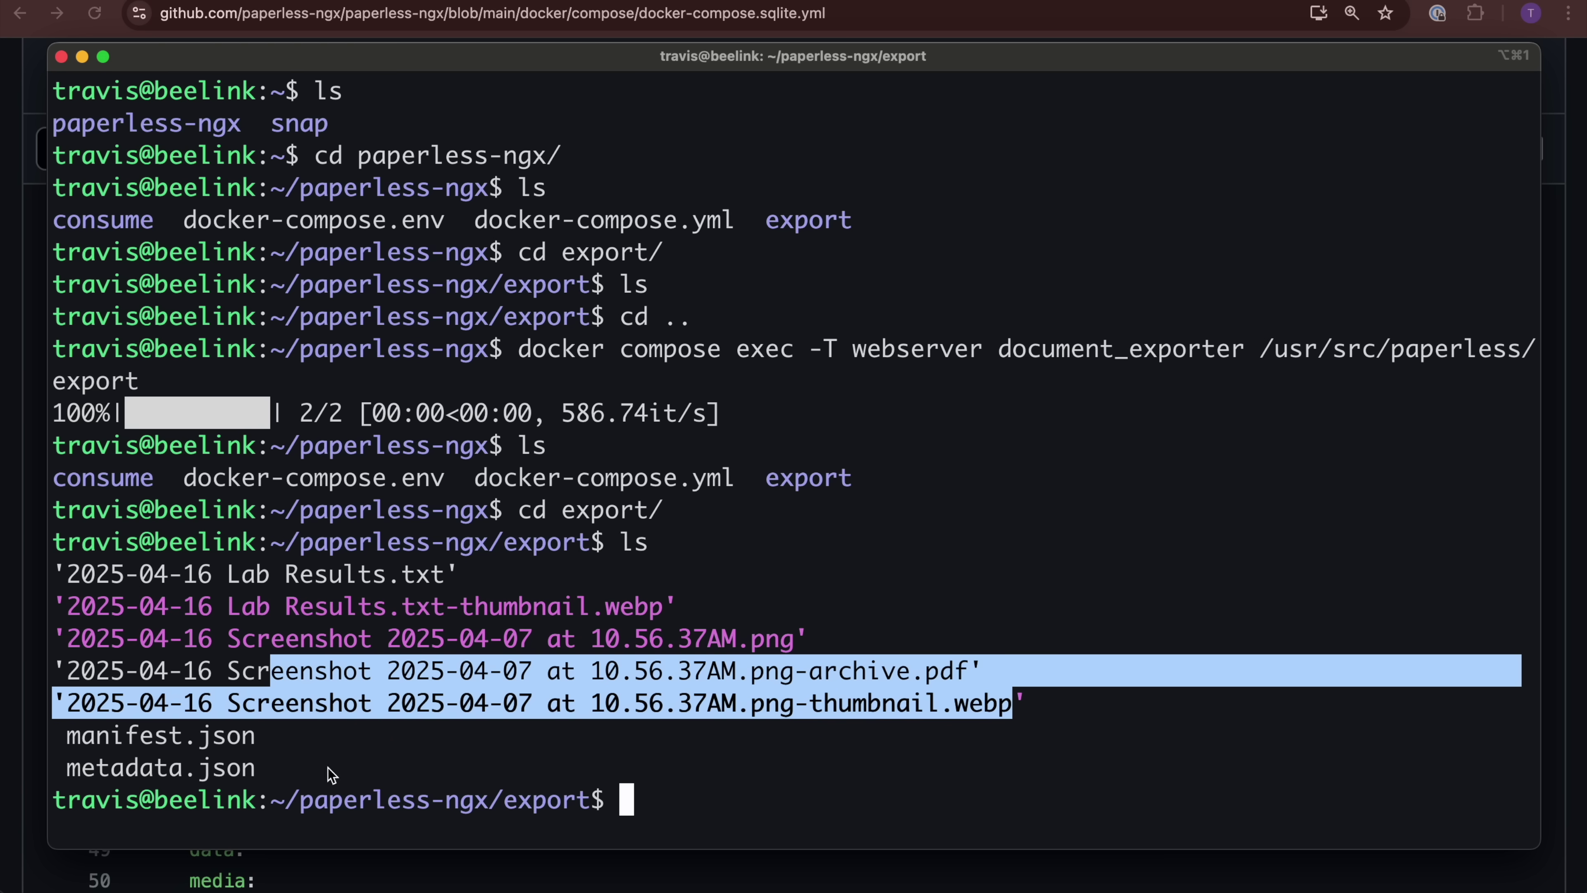
{"action": "left_click_drag", "start_coordinate": [268, 773], "coordinate": [39, 733]}
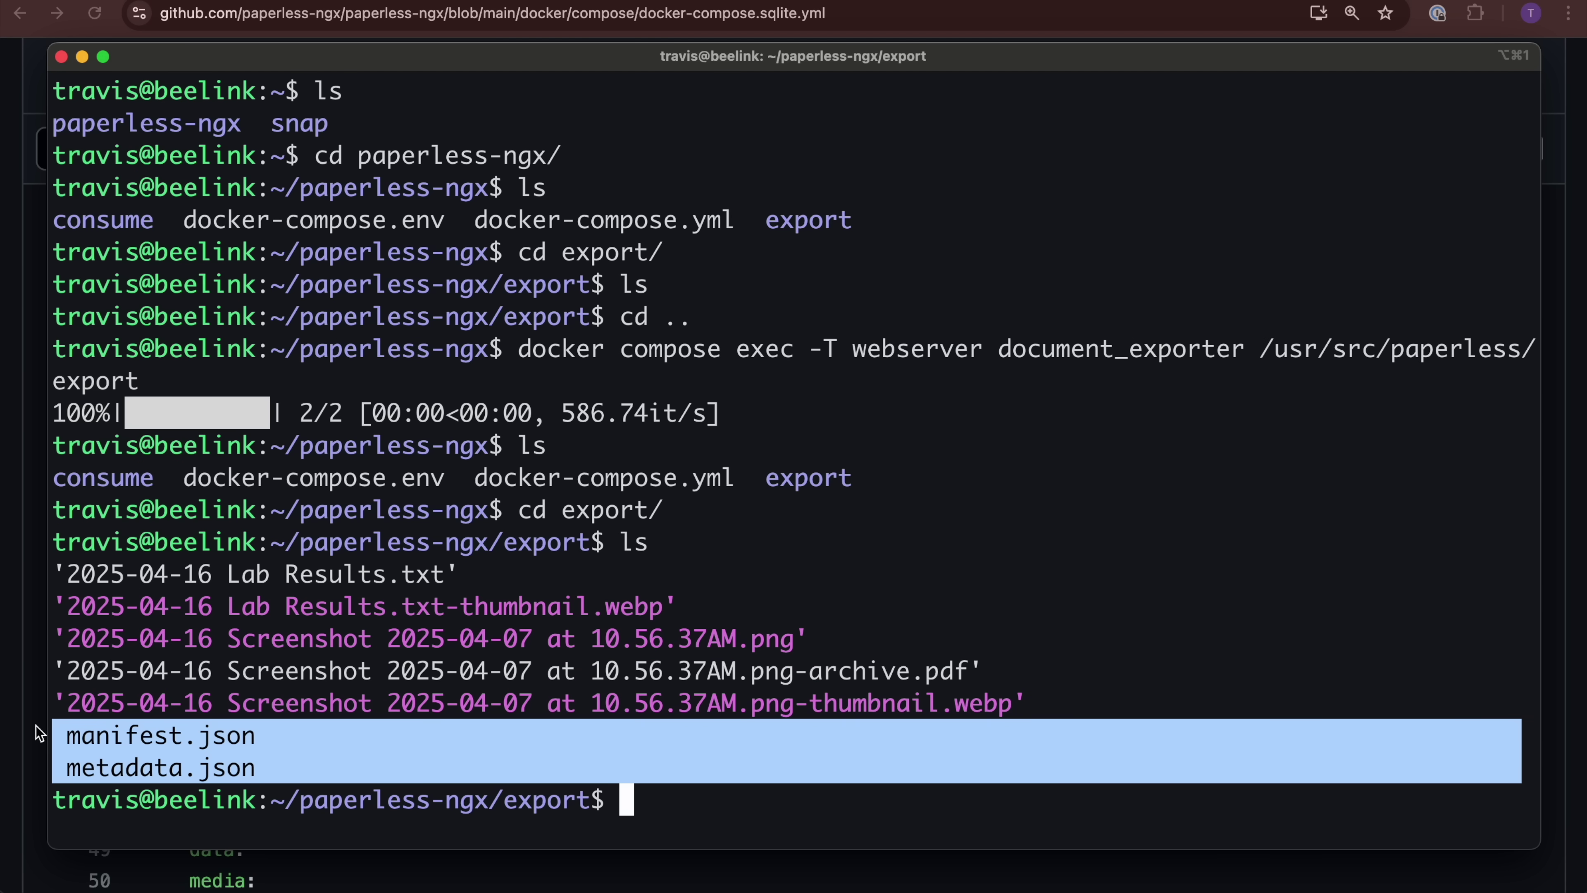
{"action": "type", "text": "cd .."}
{"action": "key", "text": "Return"}
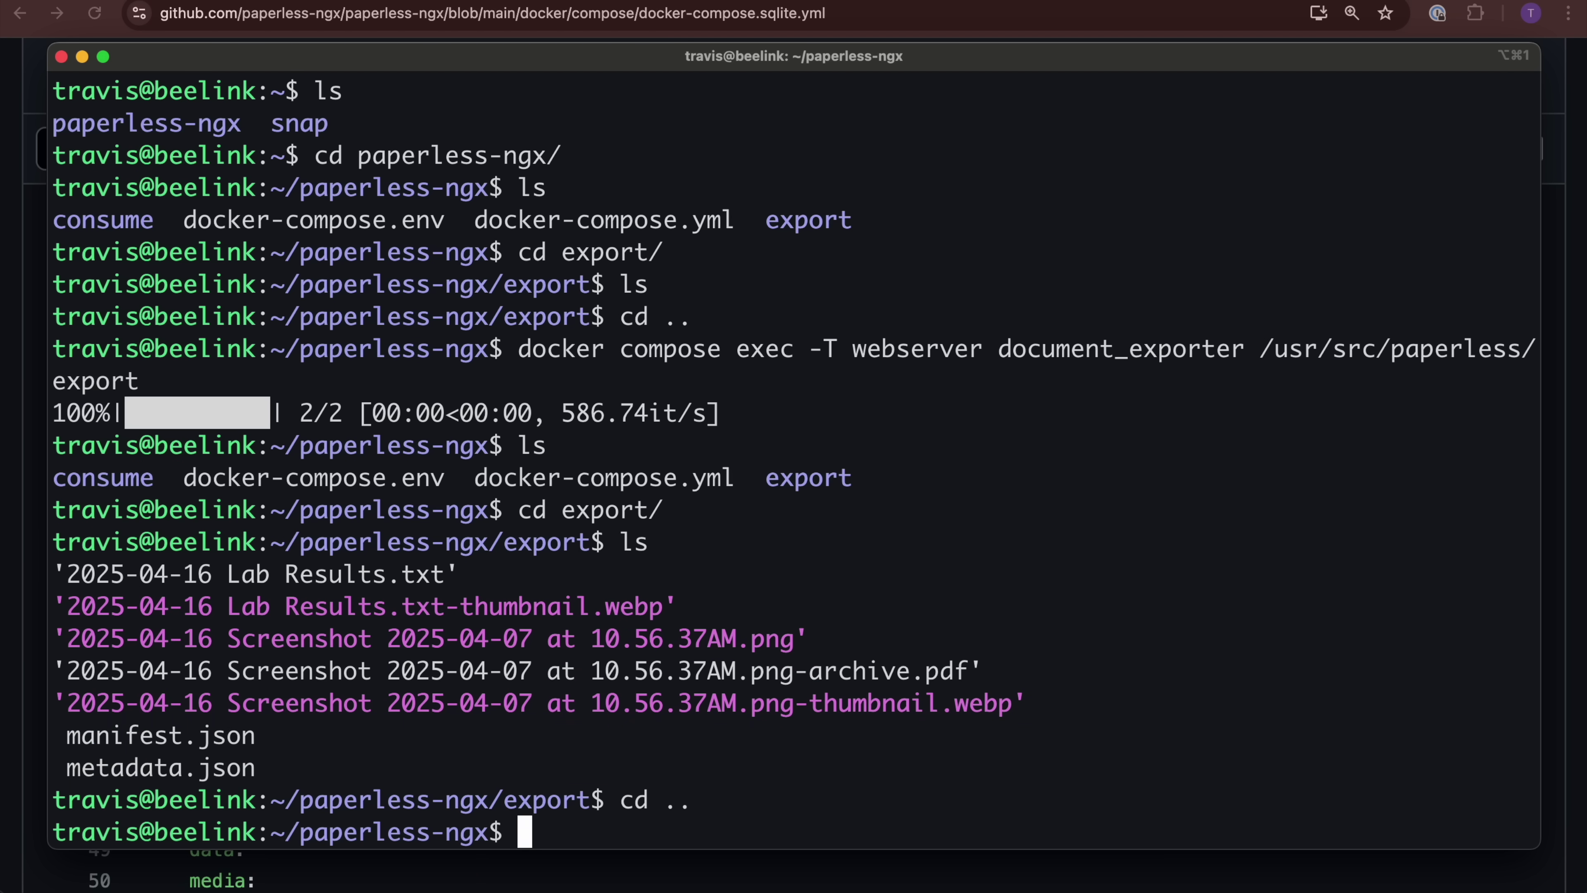
{"action": "type", "text": "clear"}
{"action": "key", "text": "Return"}
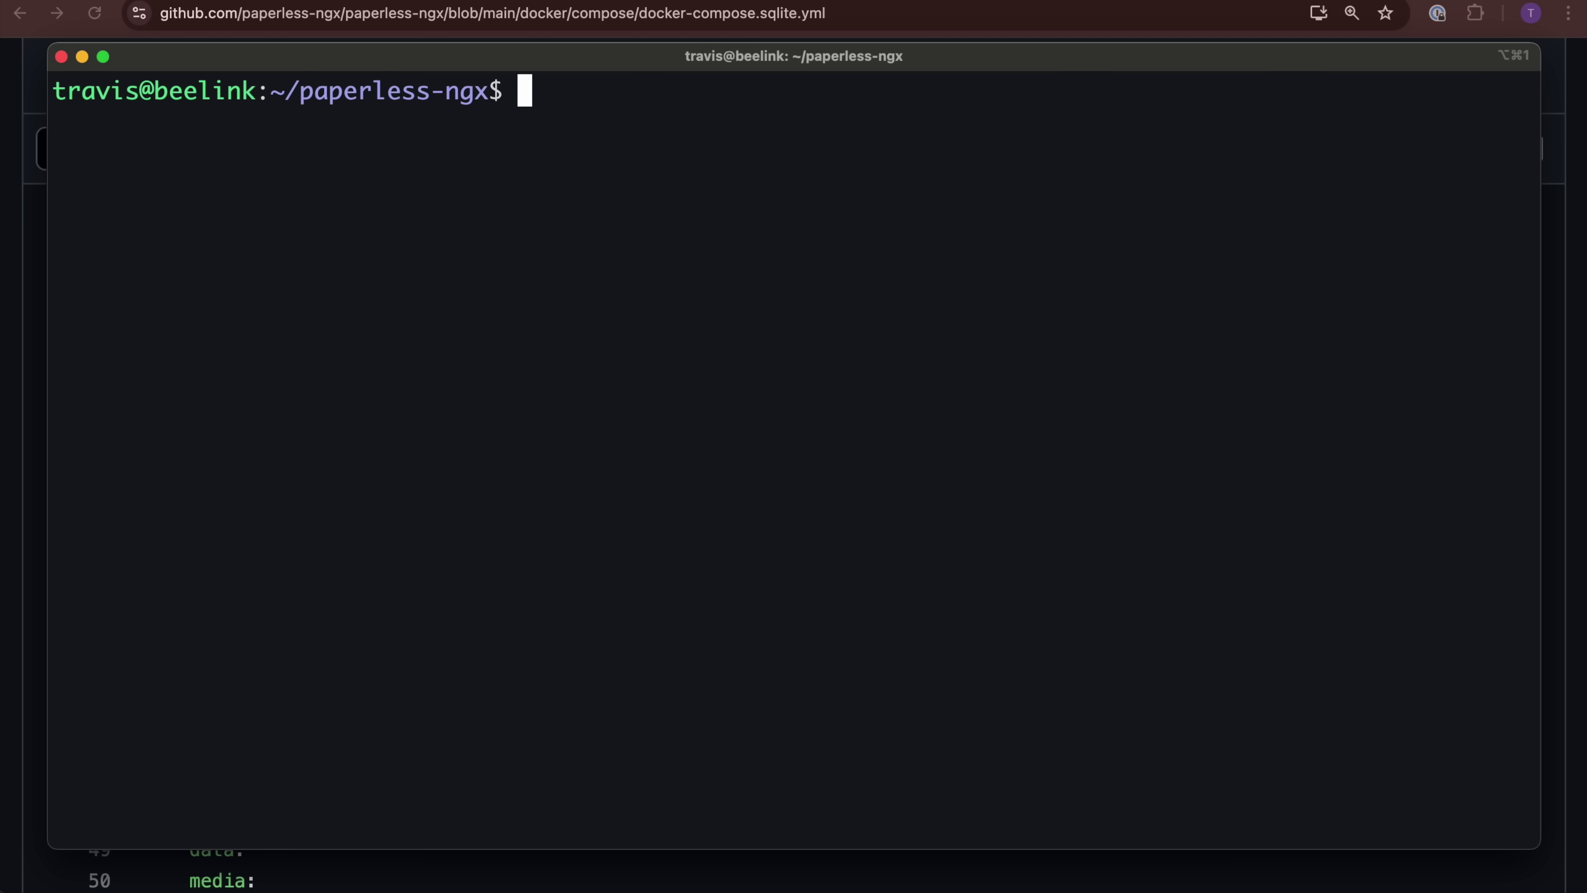
- Create the new paperless_backup.sh file in vi as root
{"action": "type", "text": "sudo vi "}
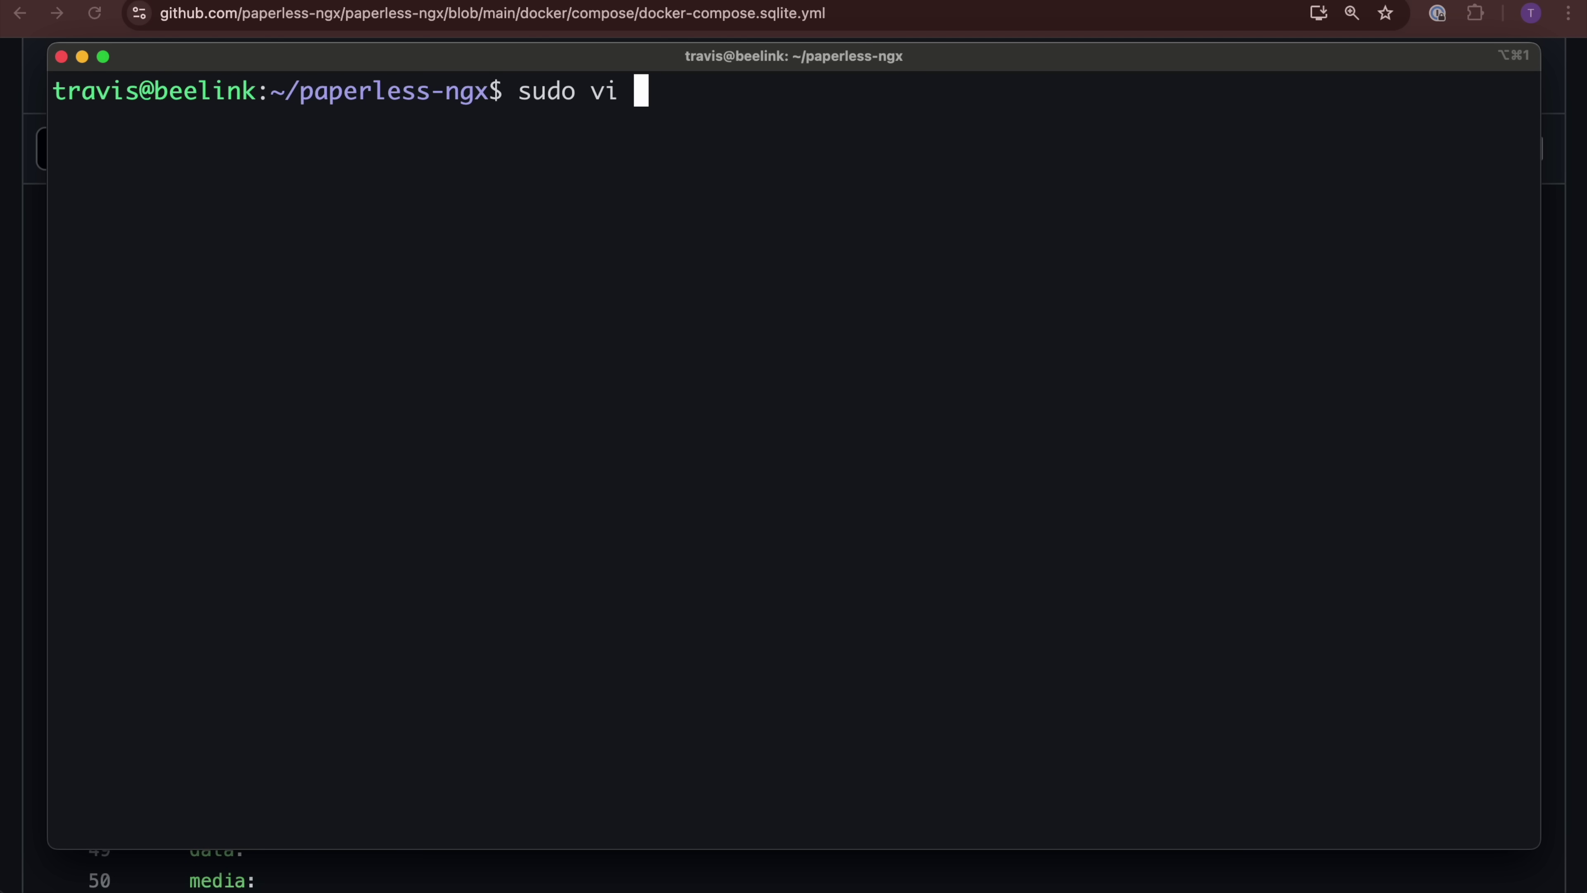
{"action": "type", "text": "paperless_backlu"}
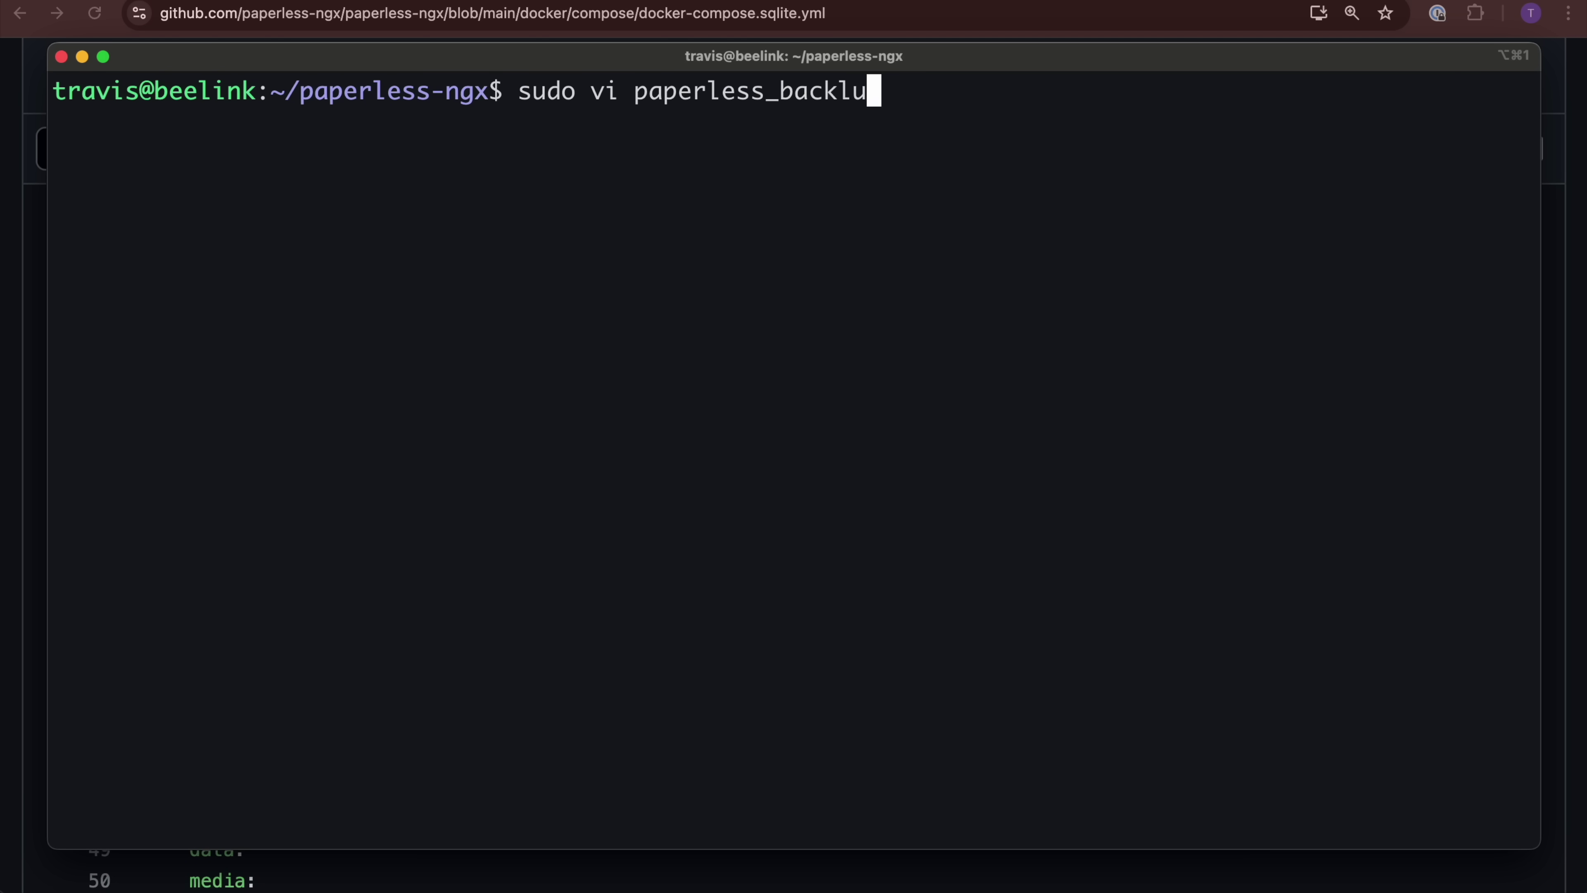
{"action": "key", "text": "BackSpace"}
{"action": "key", "text": "BackSpace"}
{"action": "type", "text": "up.sh"}
{"action": "key", "text": "Return"}
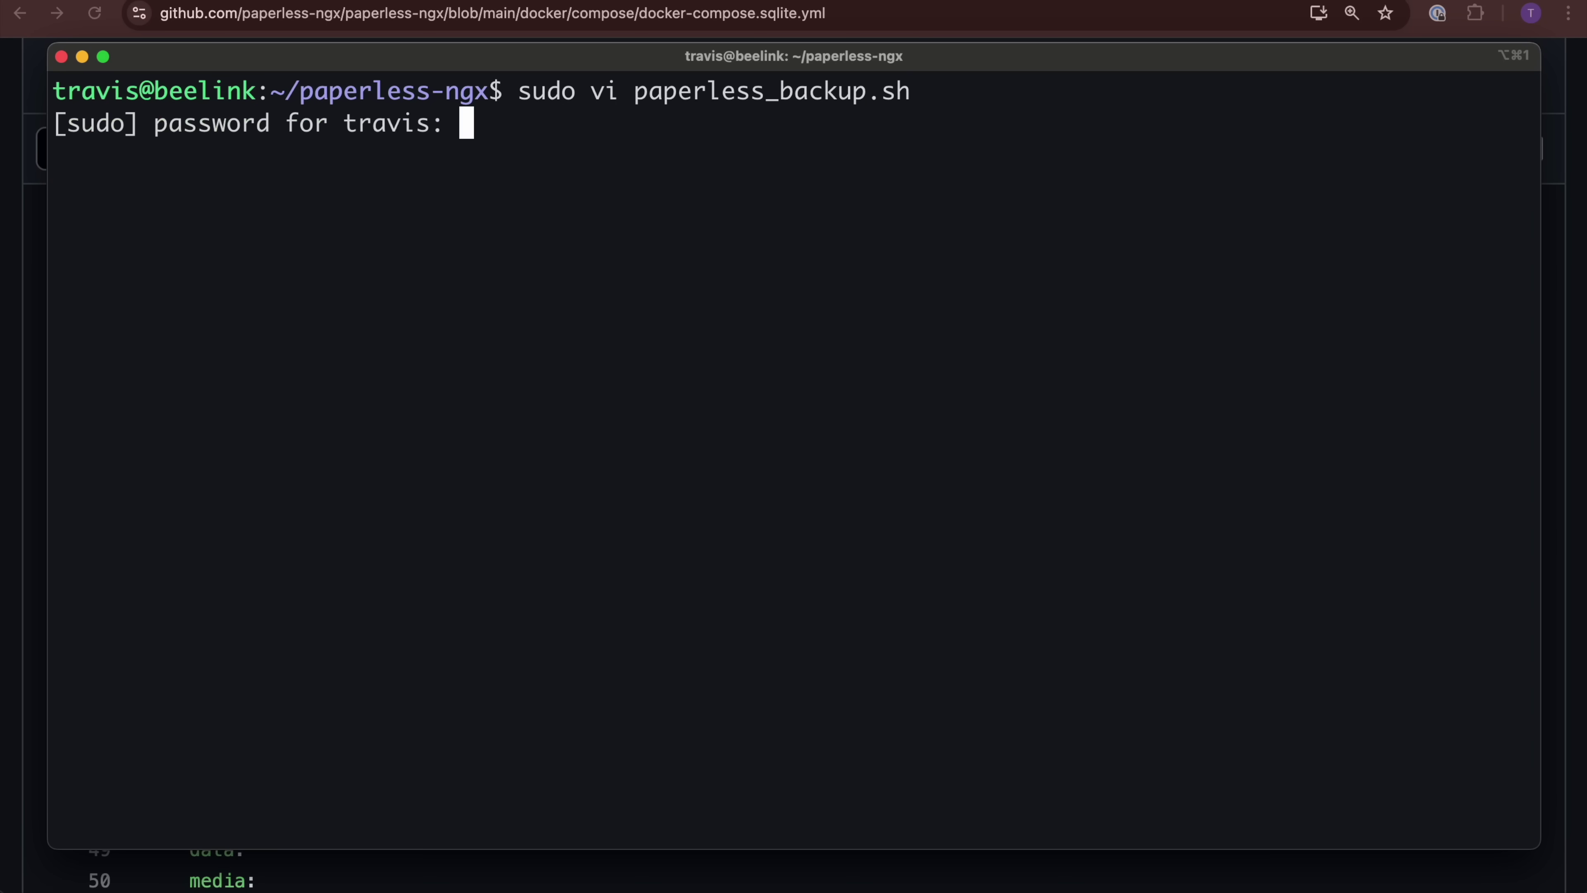
- Add the bash shebang and an uncommented cd line into the paperless-ngx folder
{"action": "type", "text": "i"}
{"action": "type", "text": "#!/bin/bash"}
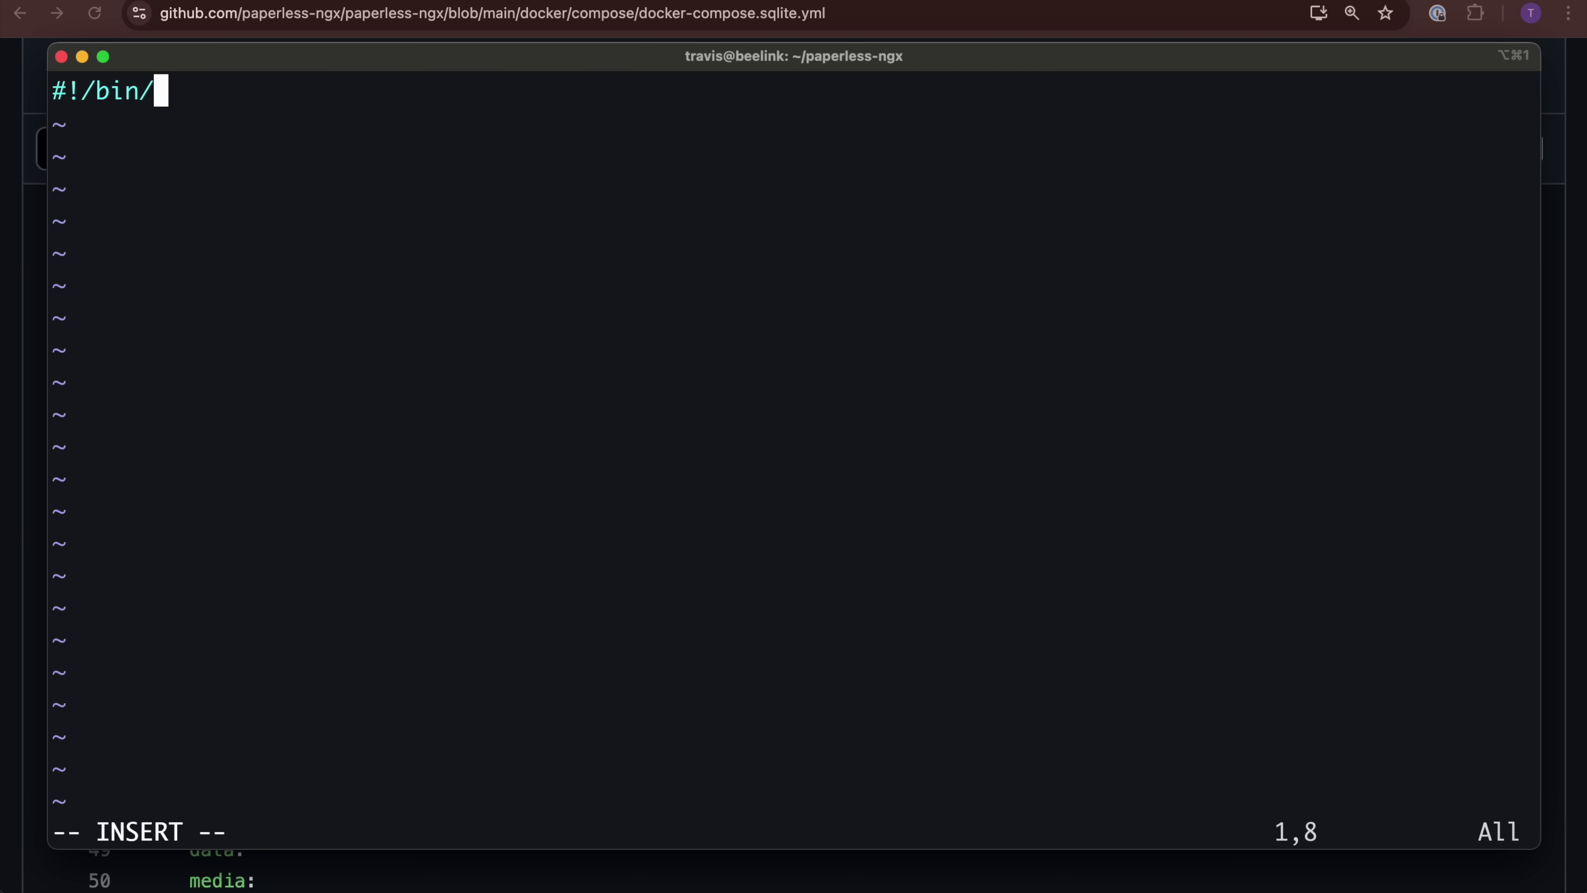
{"action": "key", "text": "Return"}
{"action": "type", "text": "#cd /home"}
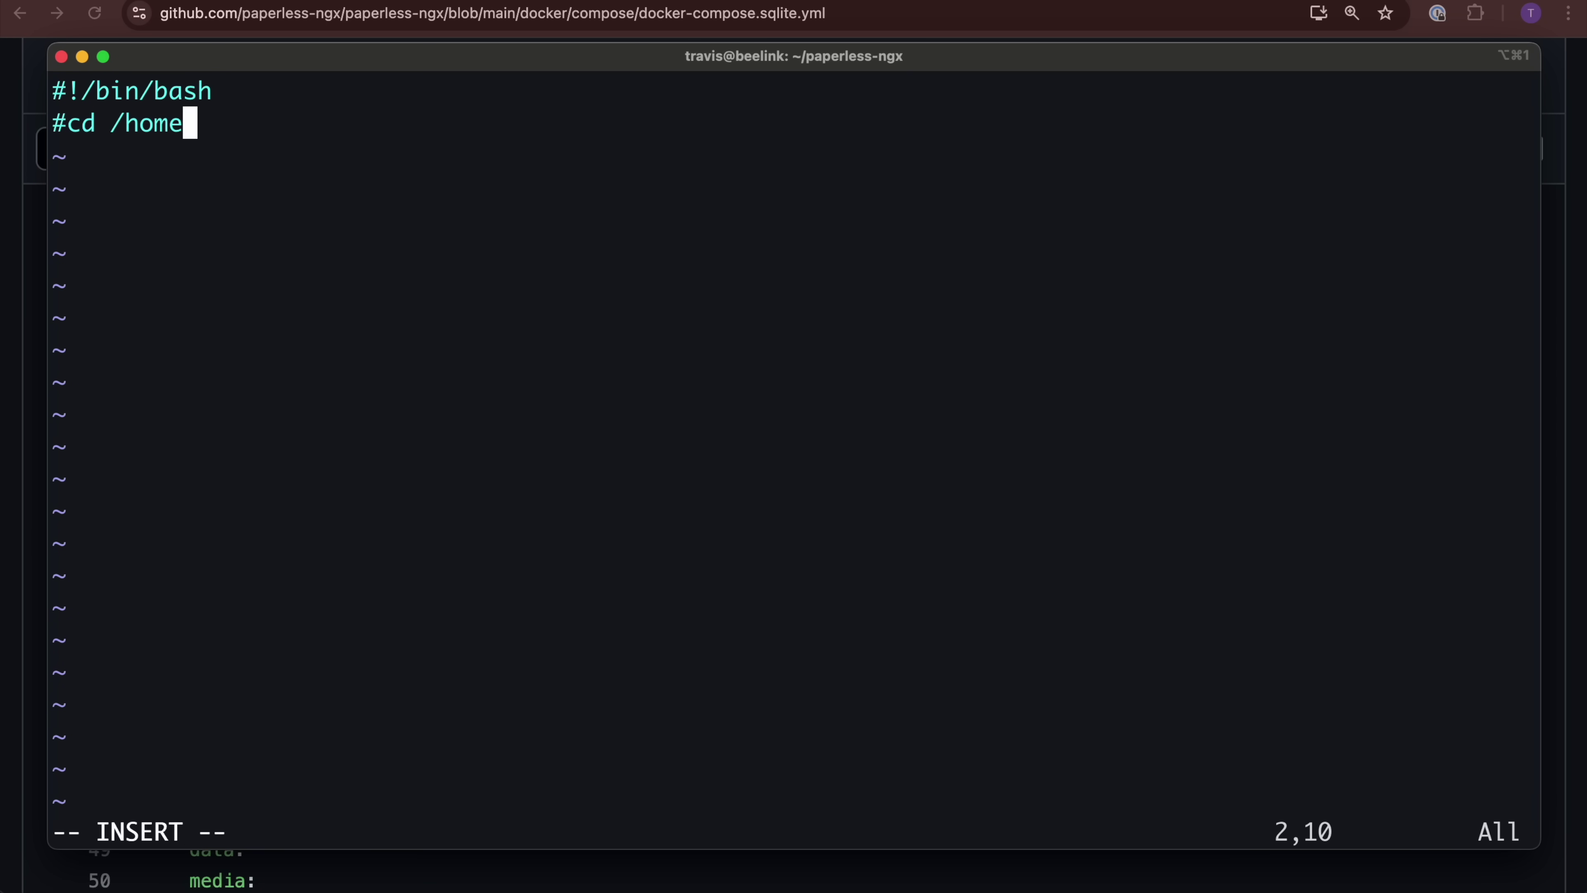
{"action": "type", "text": "/travis"}
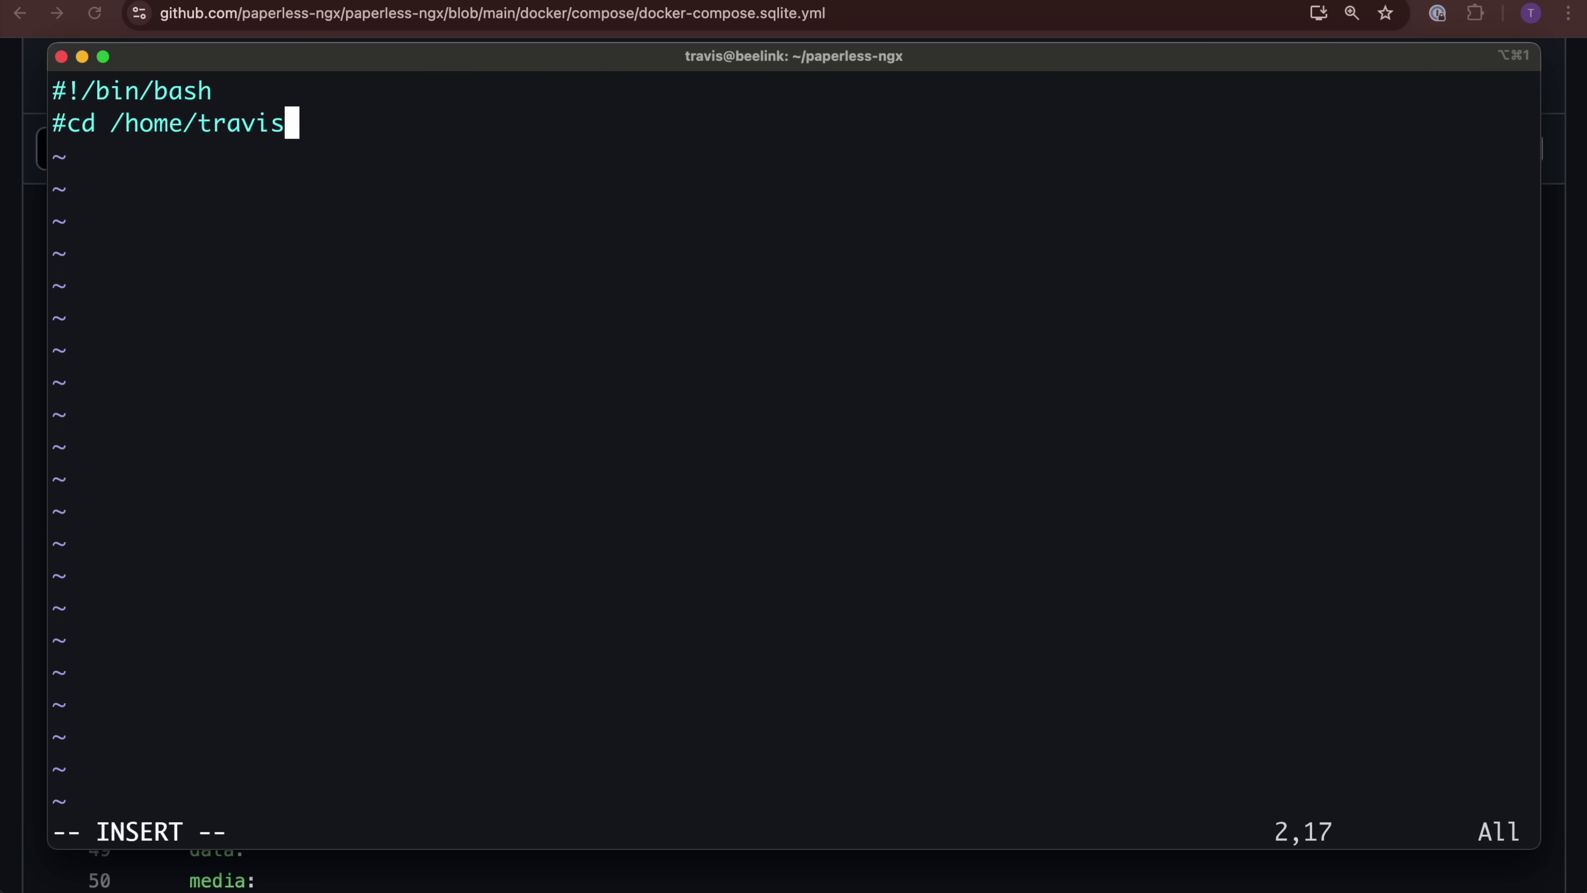
{"action": "type", "text": "/paperless-ngx"}
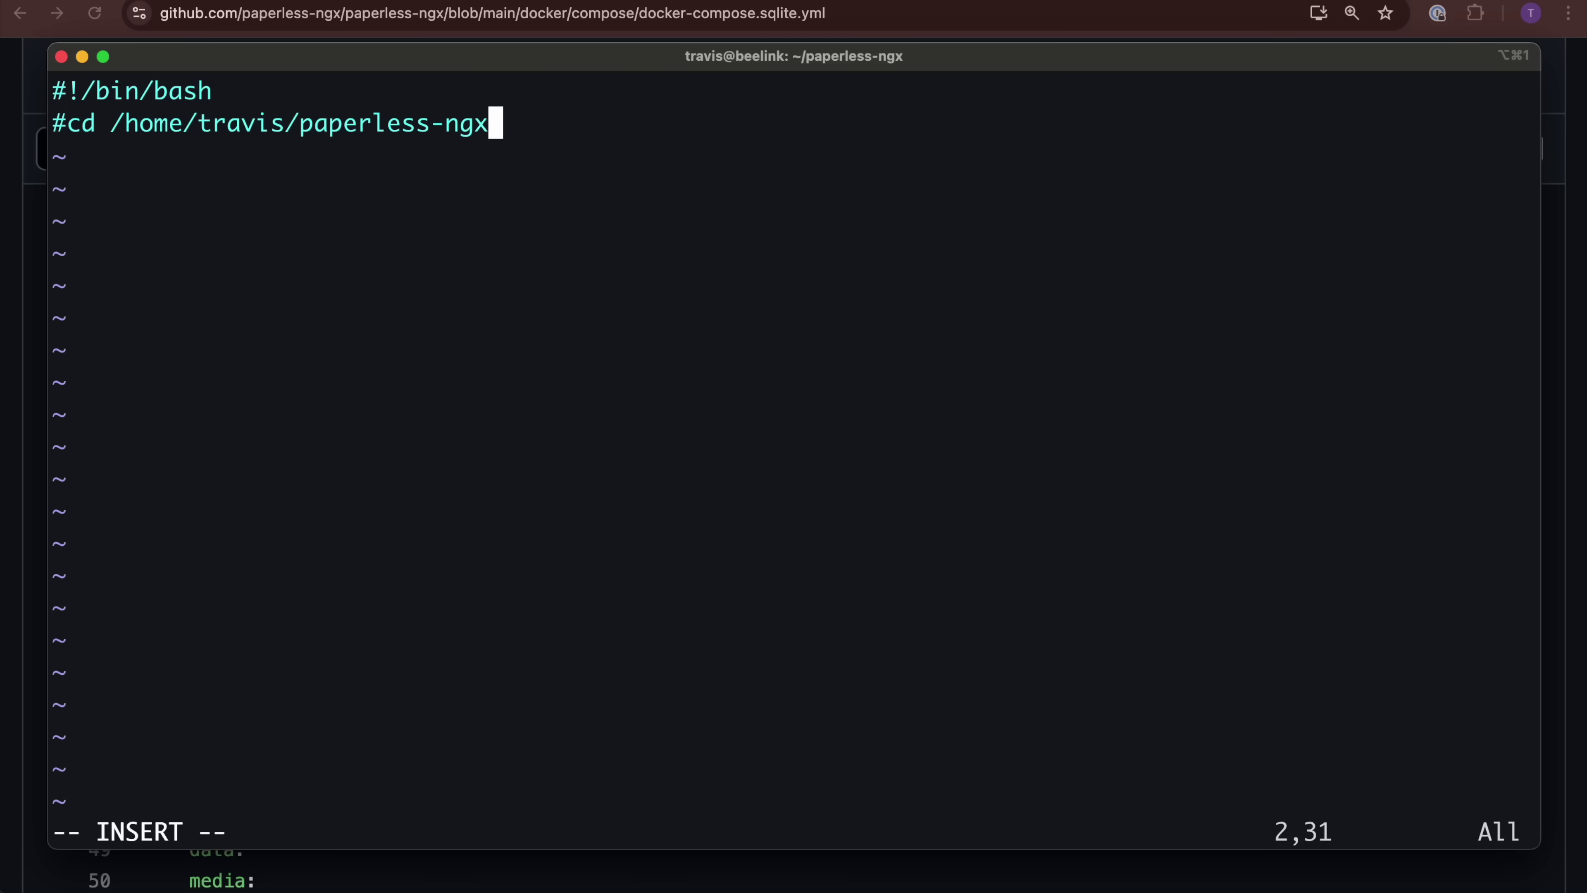
{"action": "key", "text": "Return"}
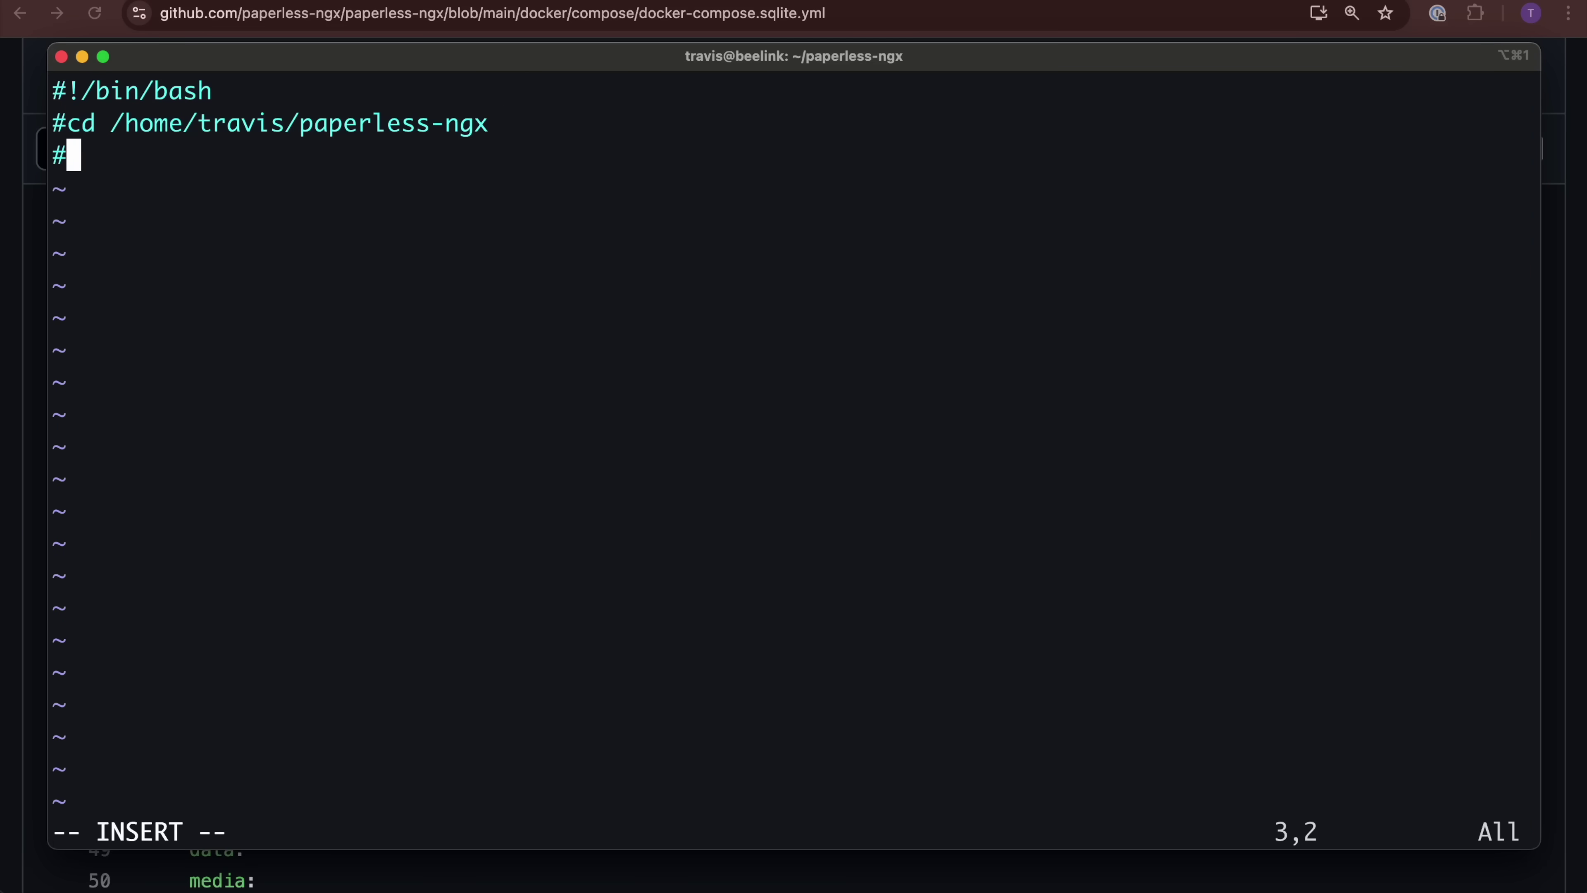
{"action": "key", "text": "Up"}
{"action": "key", "text": "BackSpace"}
- Add the docker compose document_exporter command with -z, then save and quit vi
{"action": "key", "text": "Down"}
{"action": "key", "text": "Delete"}
{"action": "type", "text": "docker"}
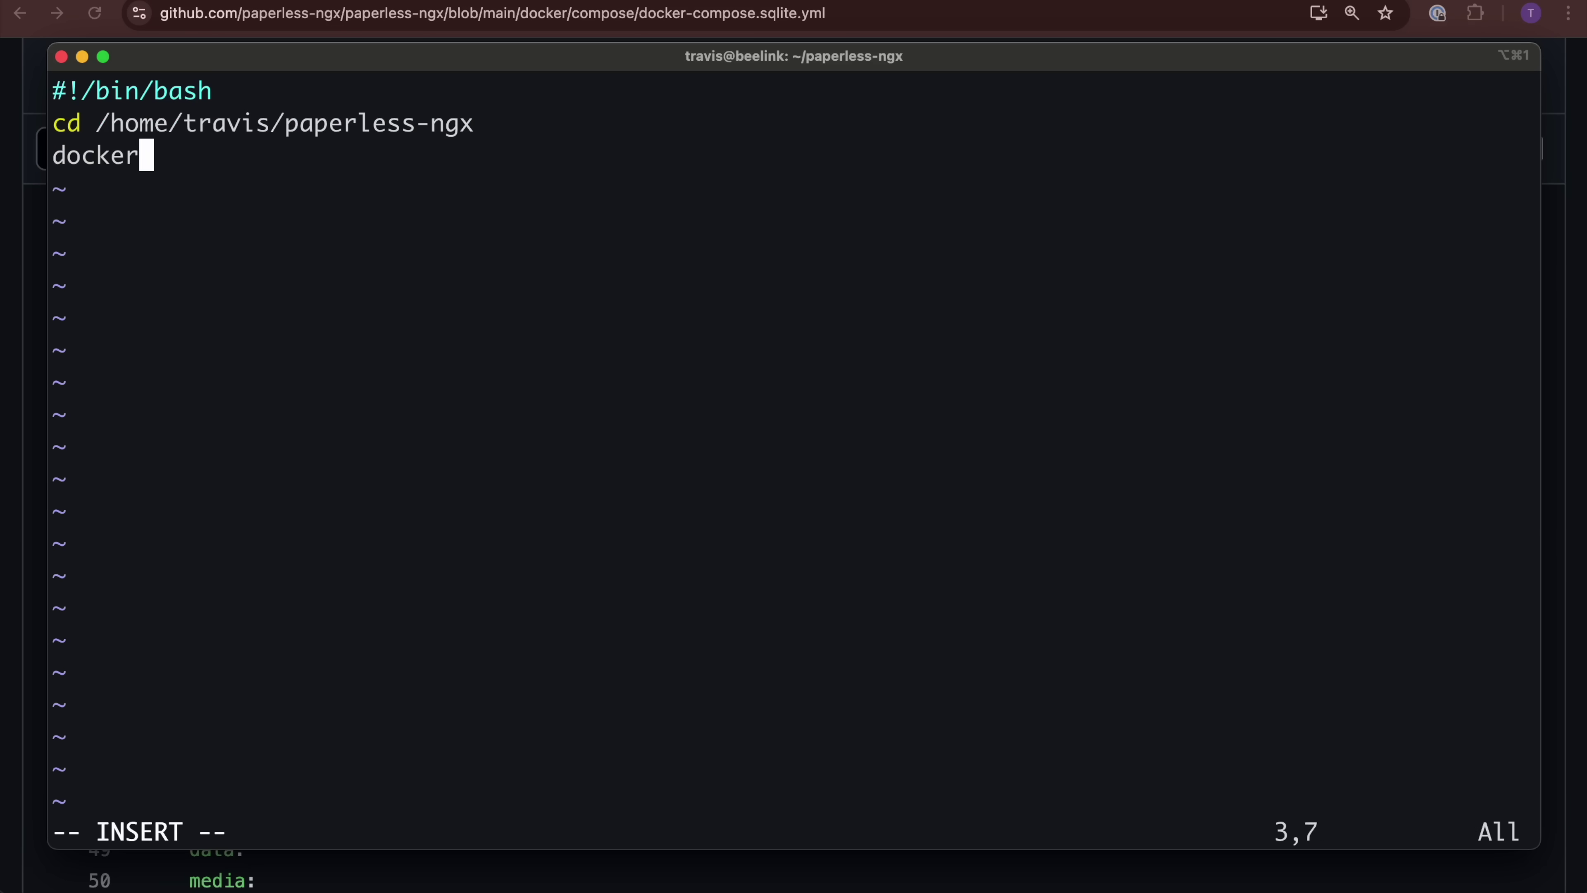
{"action": "type", "text": "compose exec -T webserver document_exporter /usr/src/paperless/export"}
{"action": "type", "text": "-z"}
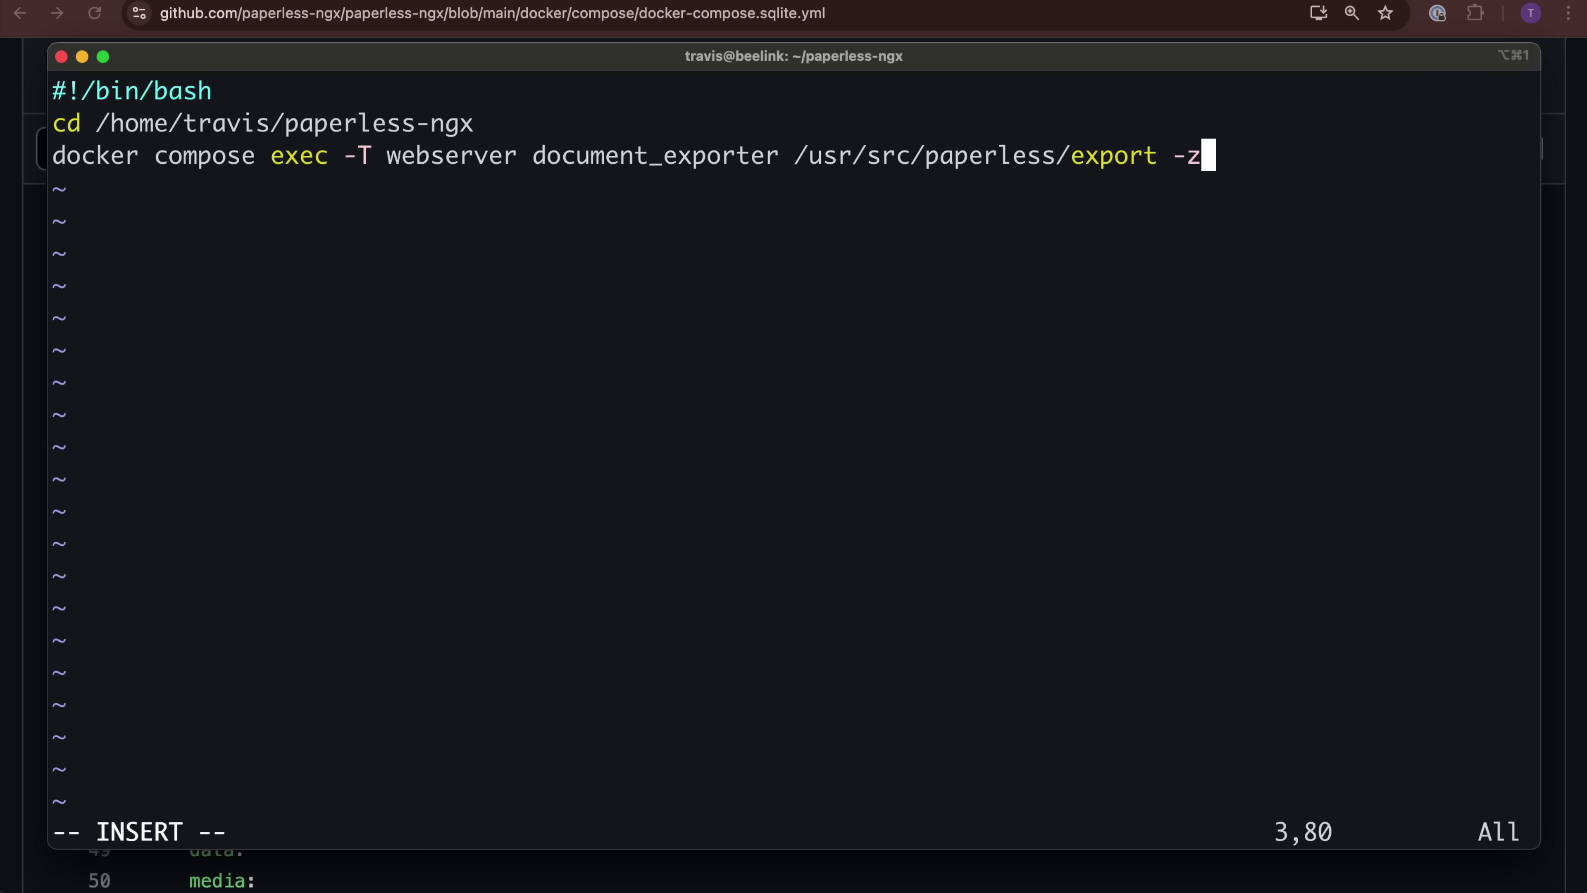
{"action": "key", "text": "Escape"}
{"action": "type", "text": ":wq"}
{"action": "key", "text": "Return"}
- Make paperless_backup.sh executable and run it to produce an export
{"action": "type", "text": "sud"}
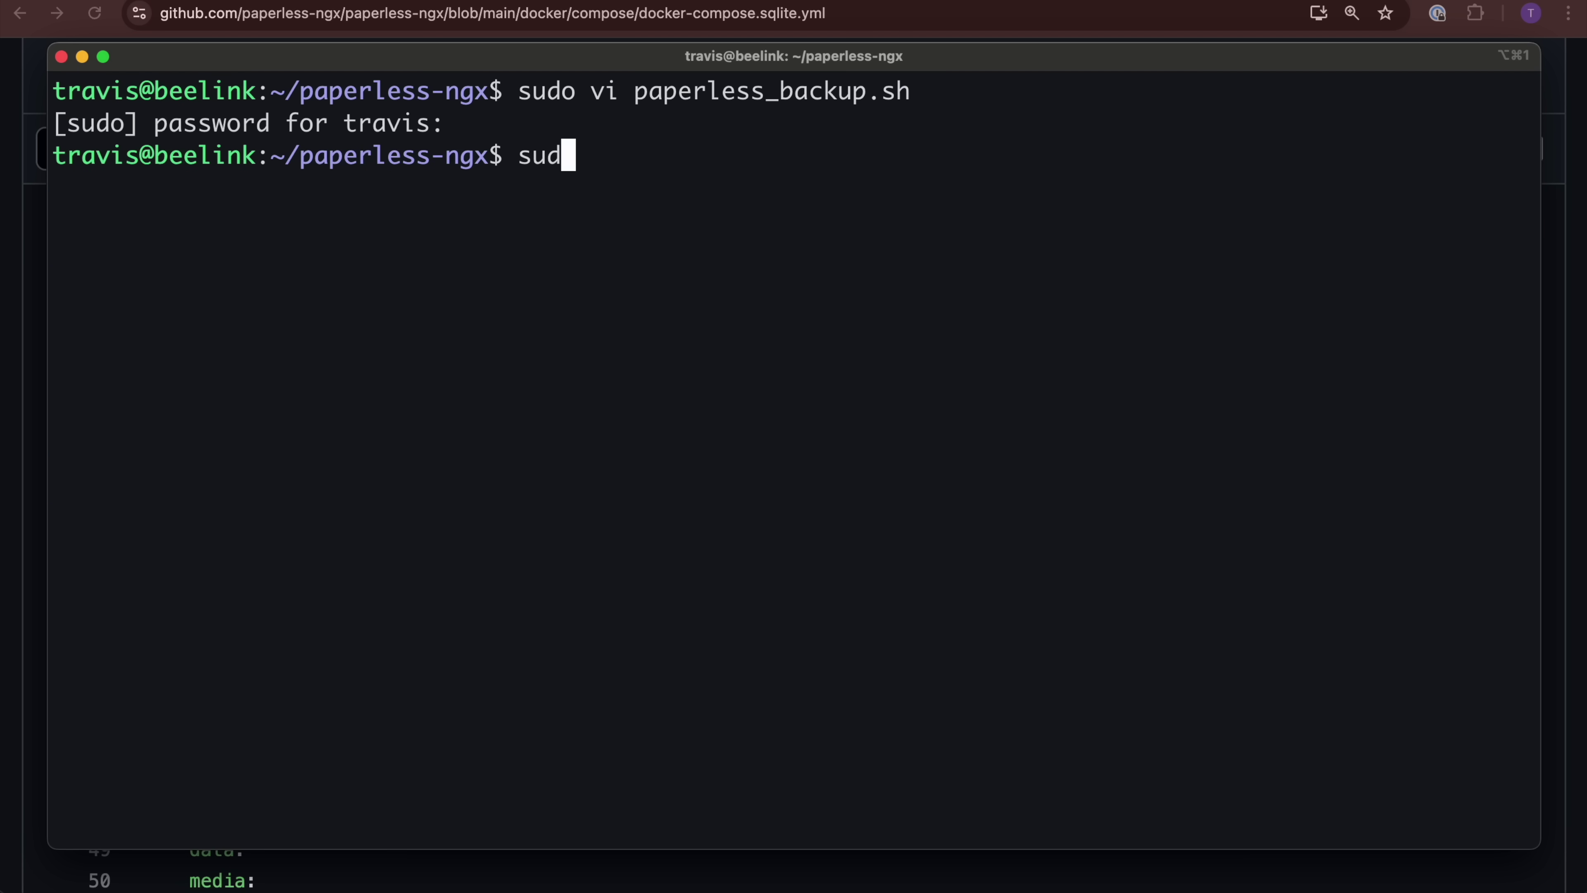
{"action": "type", "text": "o chmod"}
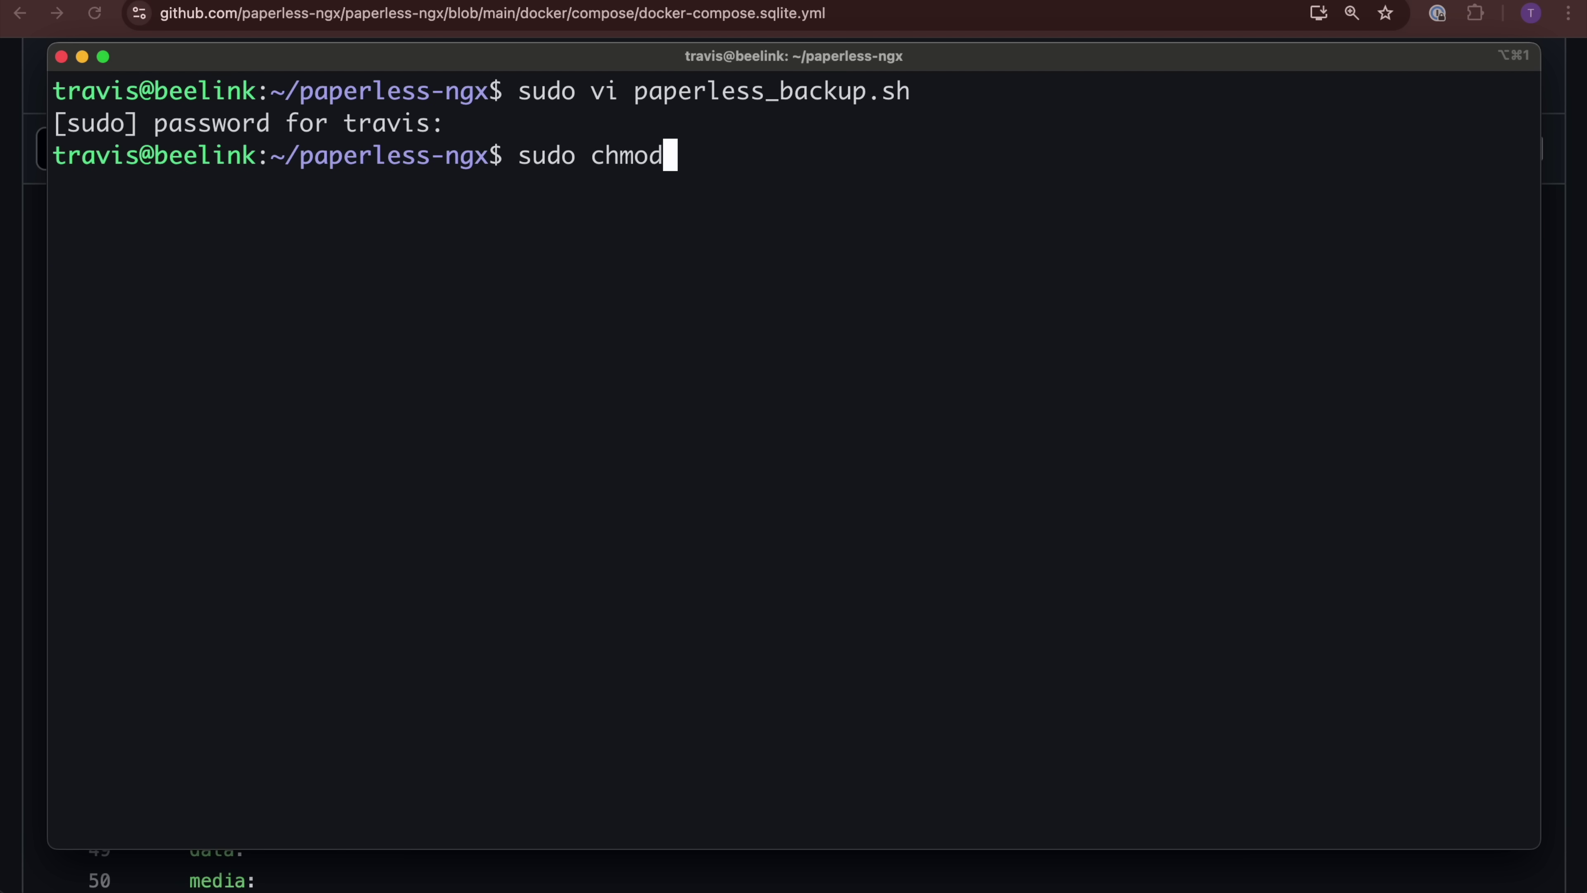
{"action": "type", "text": " +x "}
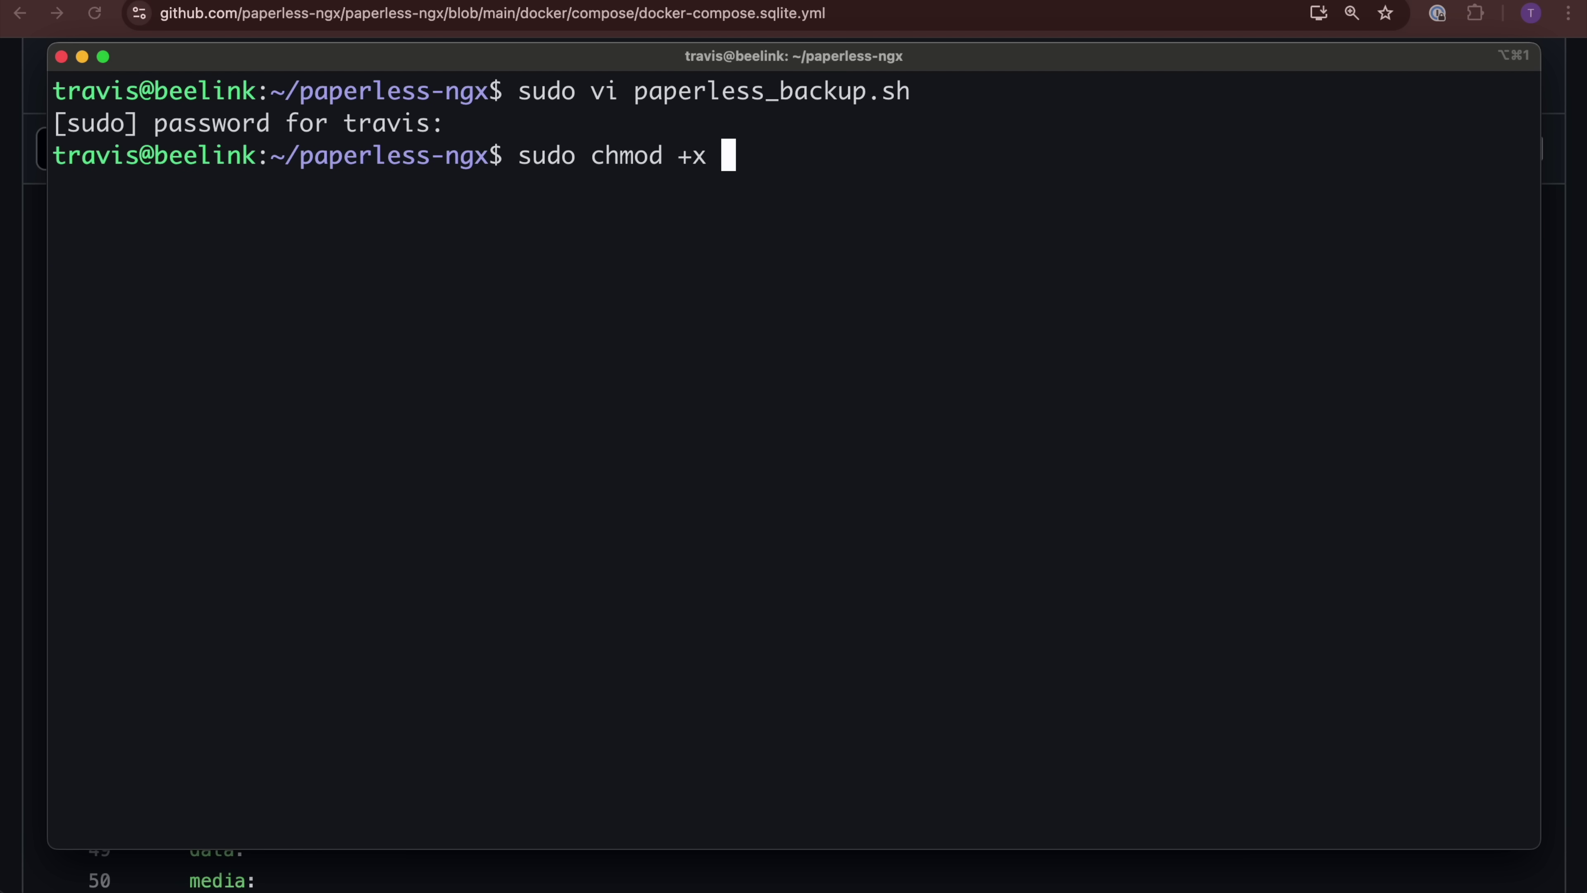
{"action": "type", "text": "paperless_"}
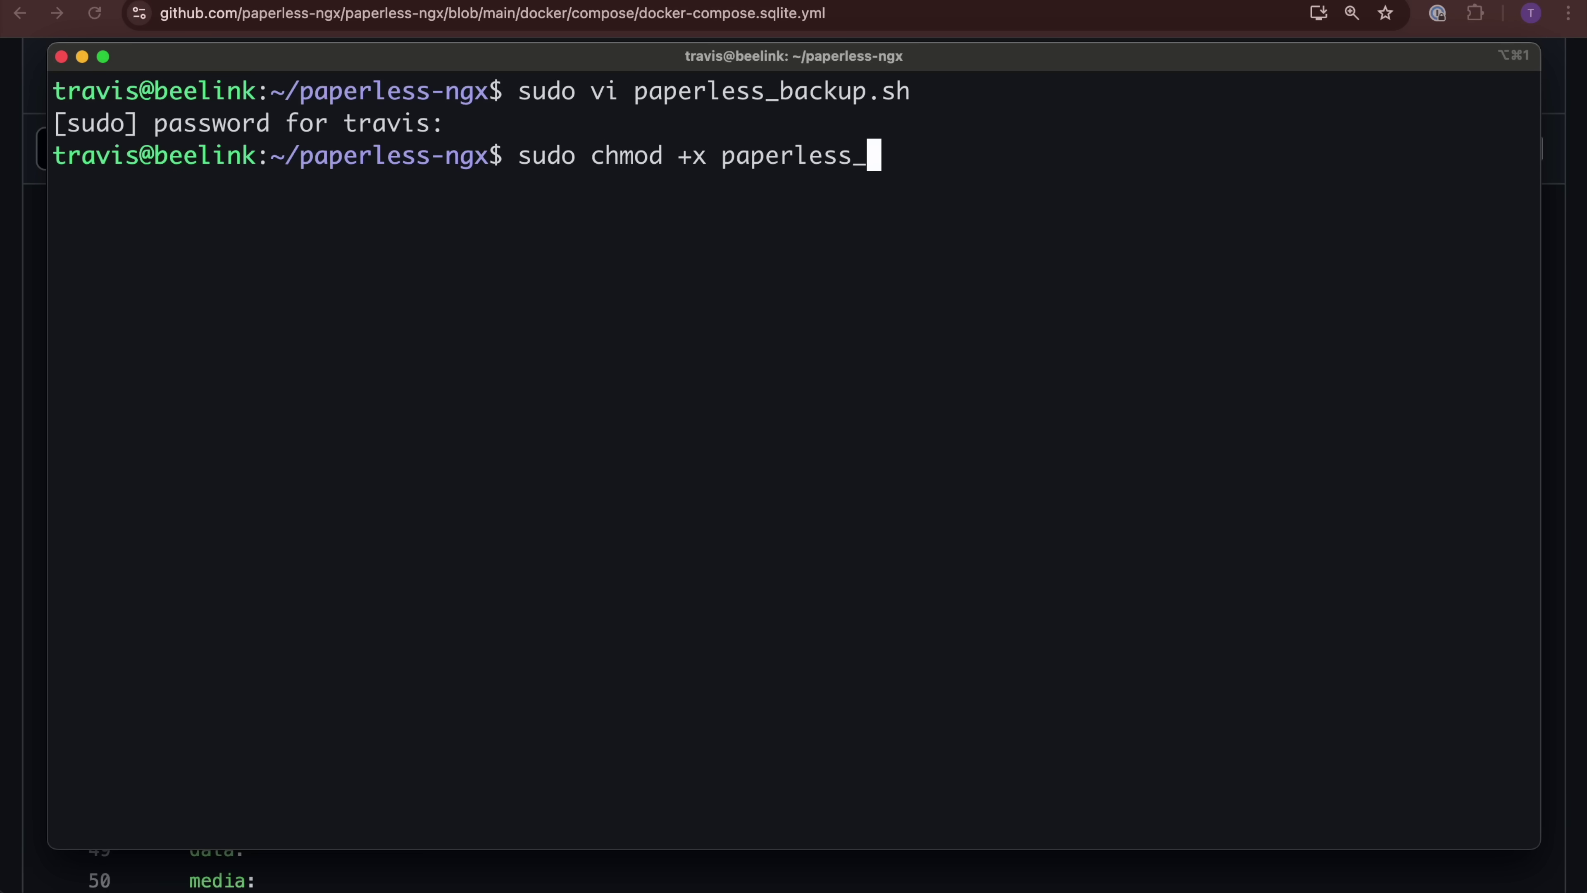
{"action": "type", "text": "backup.sh"}
{"action": "key", "text": "Return"}
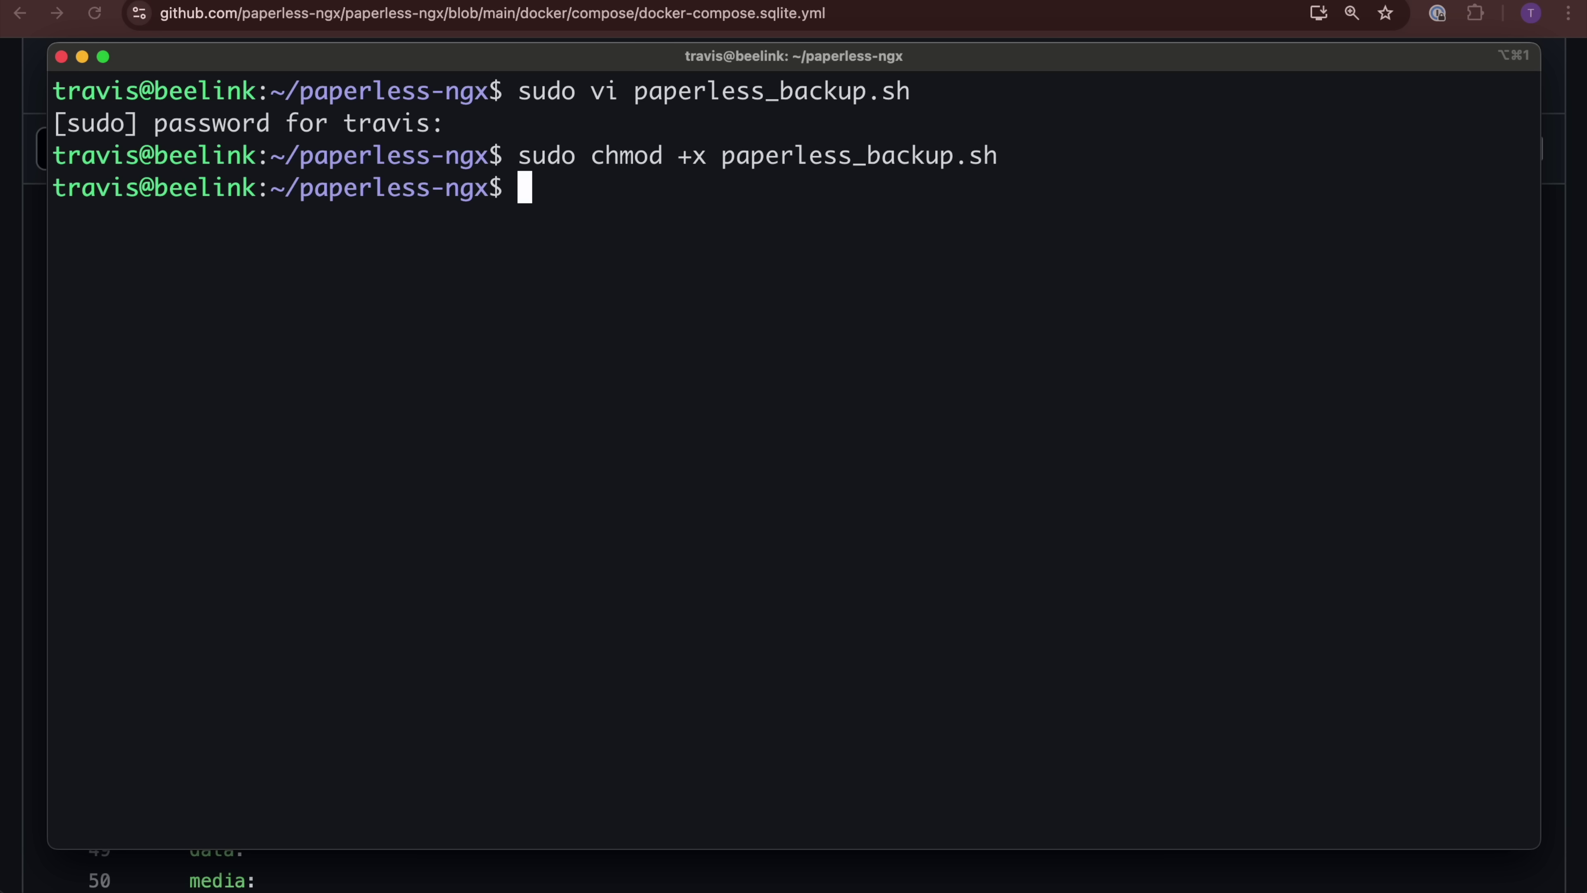
{"action": "type", "text": "./paperless_backup.sh"}
{"action": "key", "text": "Return"}
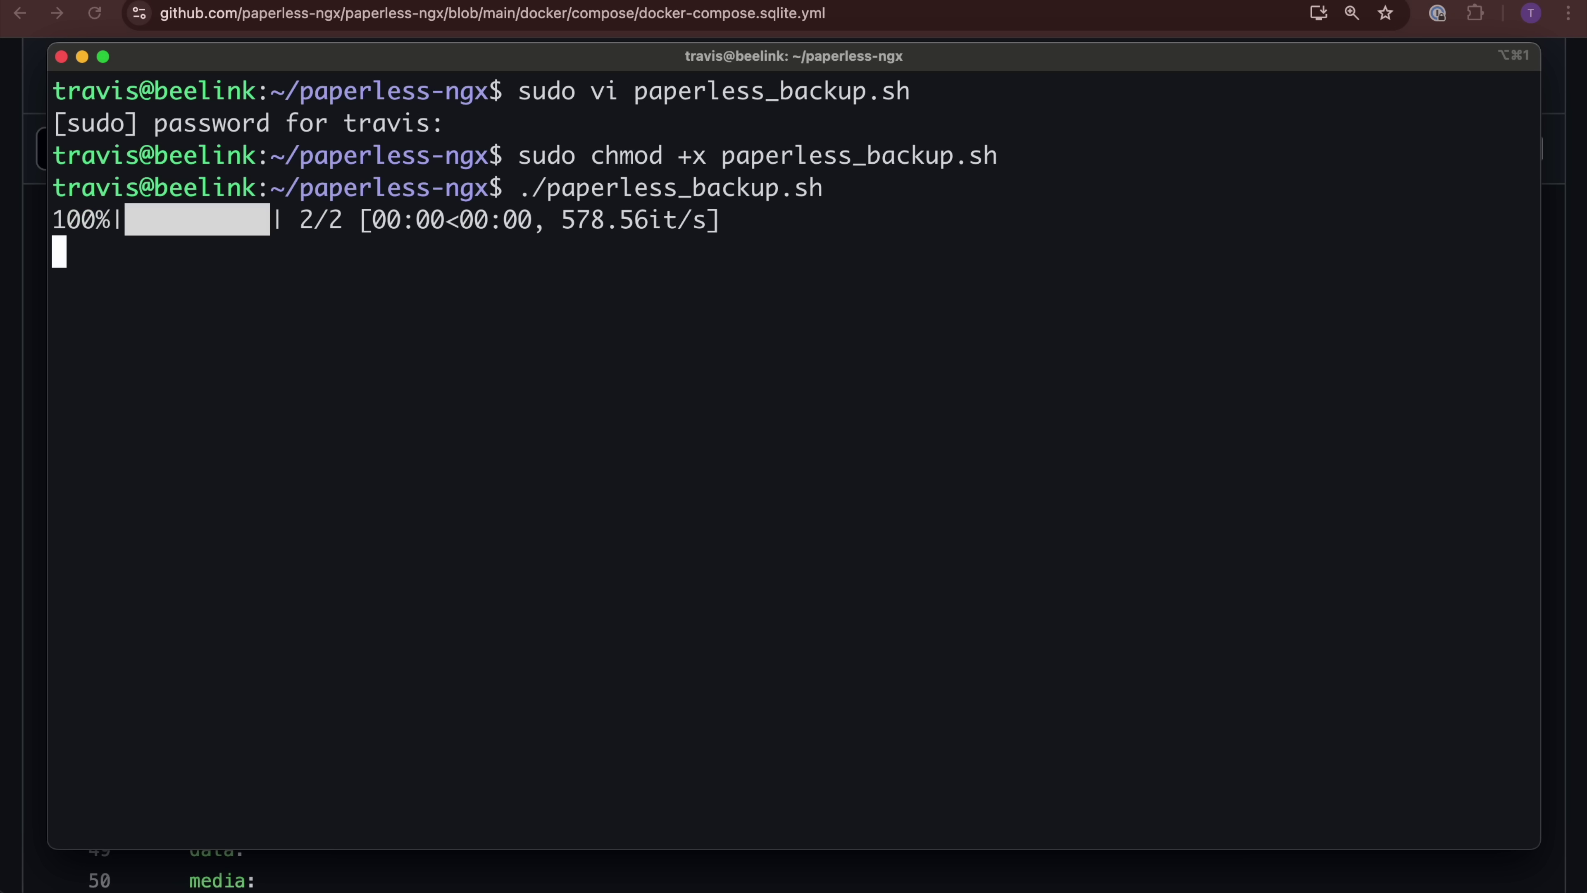
- Go into the export folder and list it, finding export-2025-04-16.zip
{"action": "type", "text": "cd ex"}
{"action": "key", "text": "Tab"}
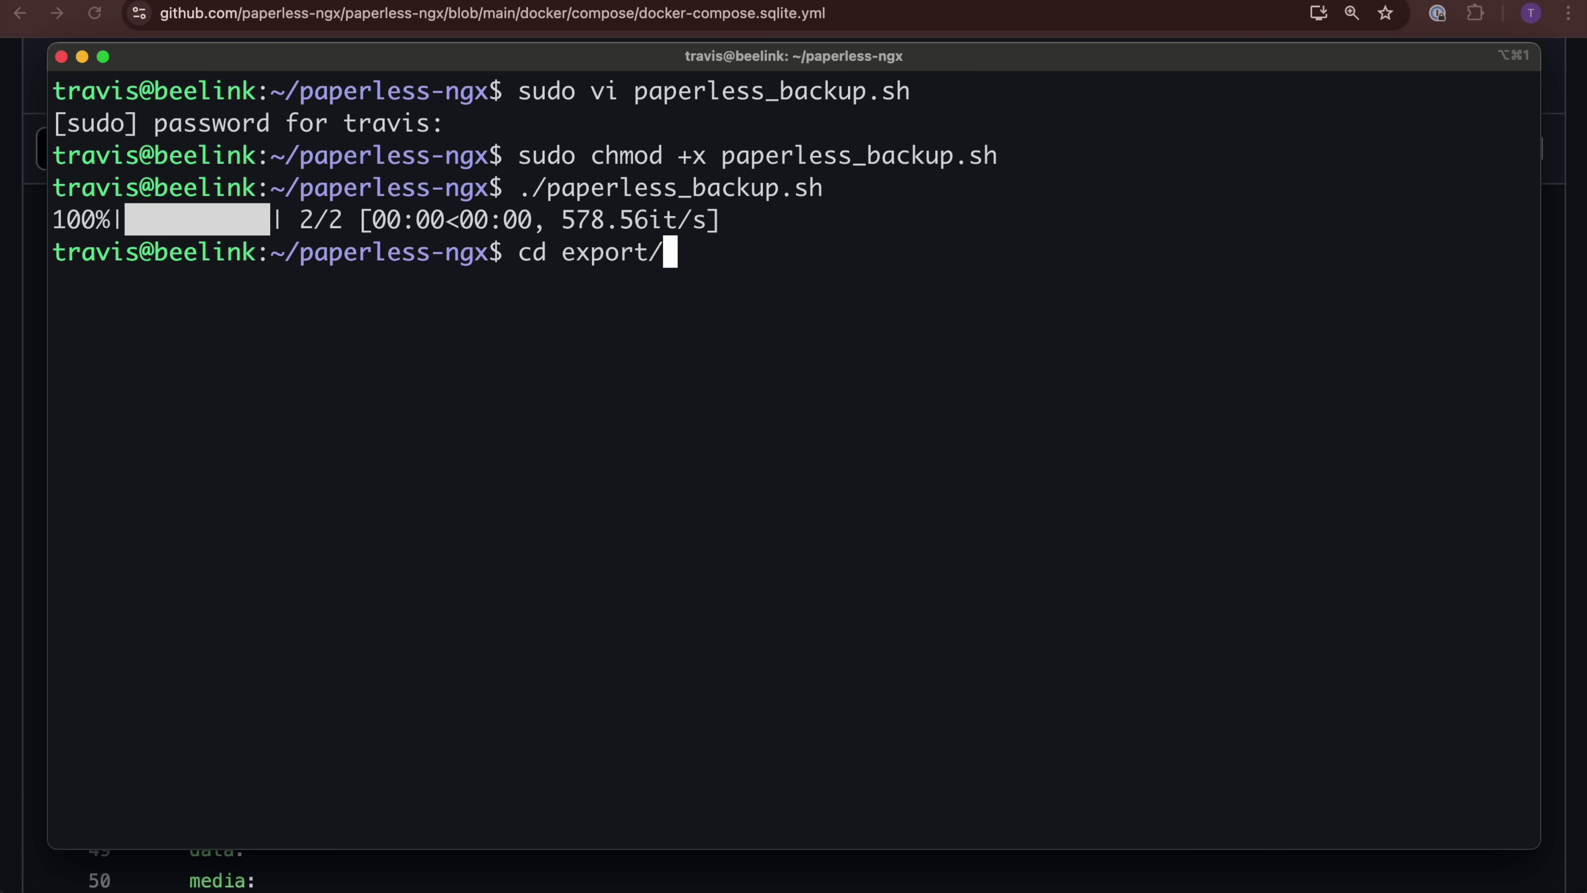
{"action": "key", "text": "Return"}
{"action": "type", "text": "ls"}
{"action": "key", "text": "Return"}
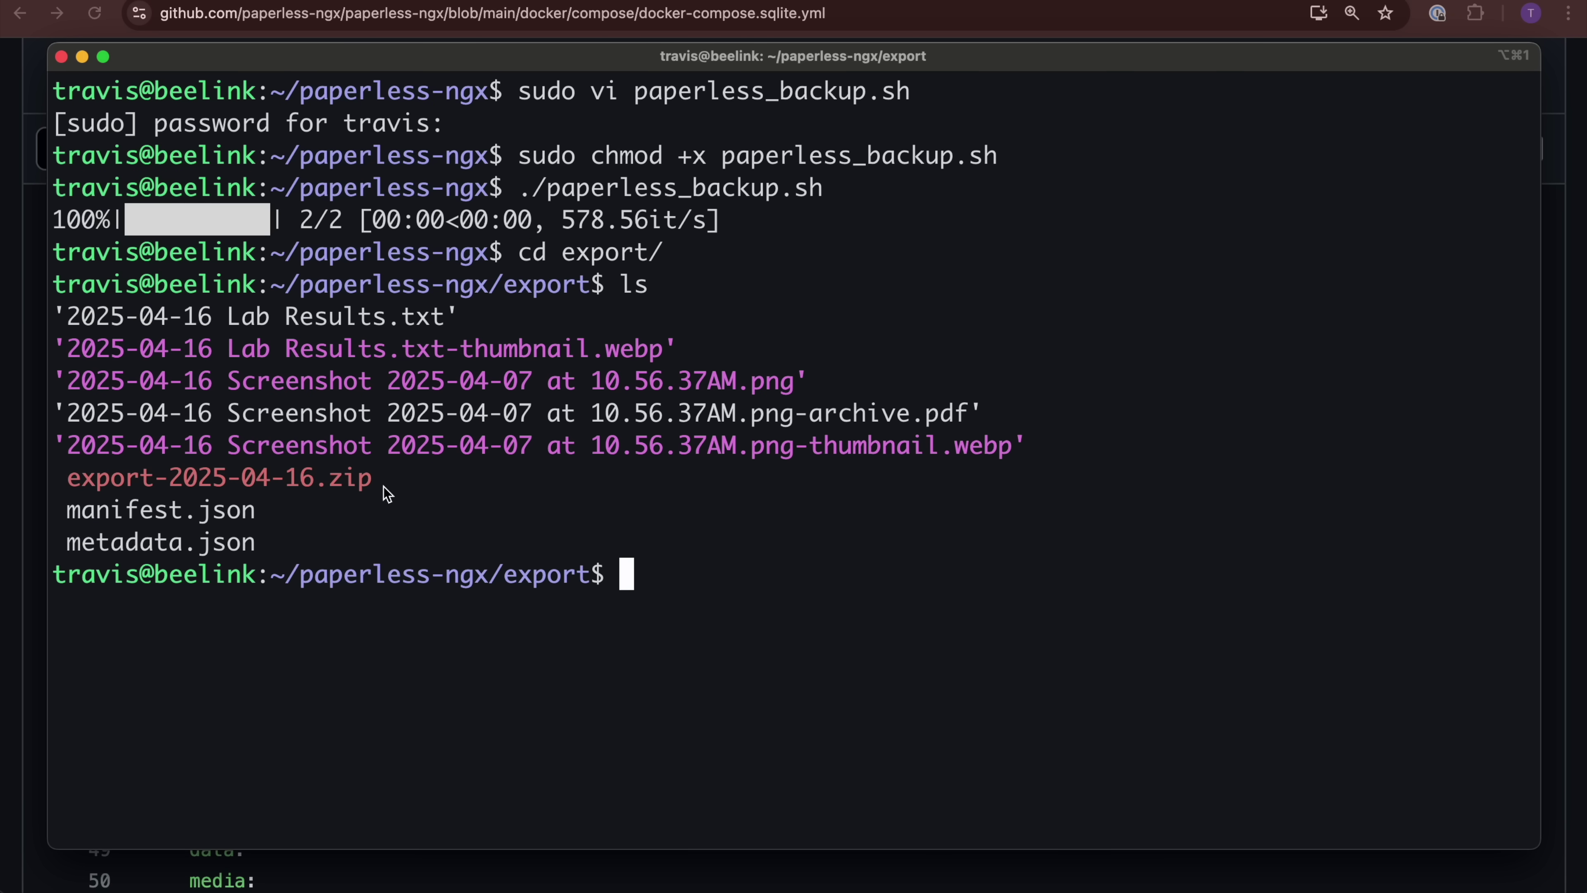
{"action": "left_click_drag", "start_coordinate": [387, 494], "coordinate": [10, 479]}
{"action": "left_click", "coordinate": [687, 559]}
- Run ls -la to confirm the zip's size of 167222 bytes
{"action": "type", "text": "ls -kla"}
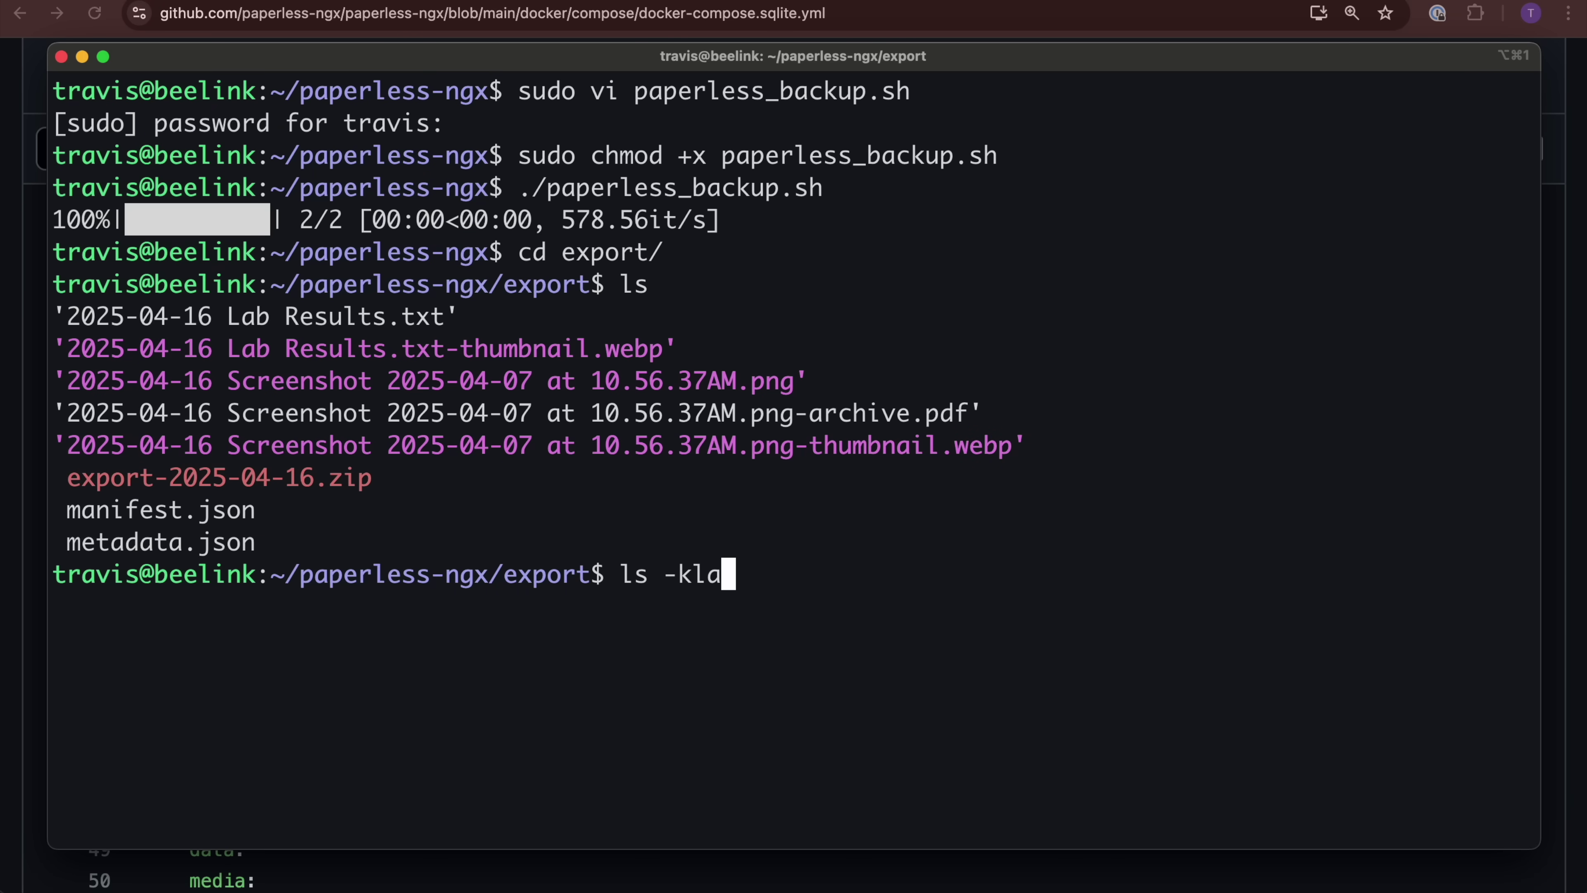
{"action": "key", "text": "BackSpace"}
{"action": "key", "text": "BackSpace"}
{"action": "key", "text": "BackSpace"}
{"action": "type", "text": "la"}
{"action": "key", "text": "Return"}
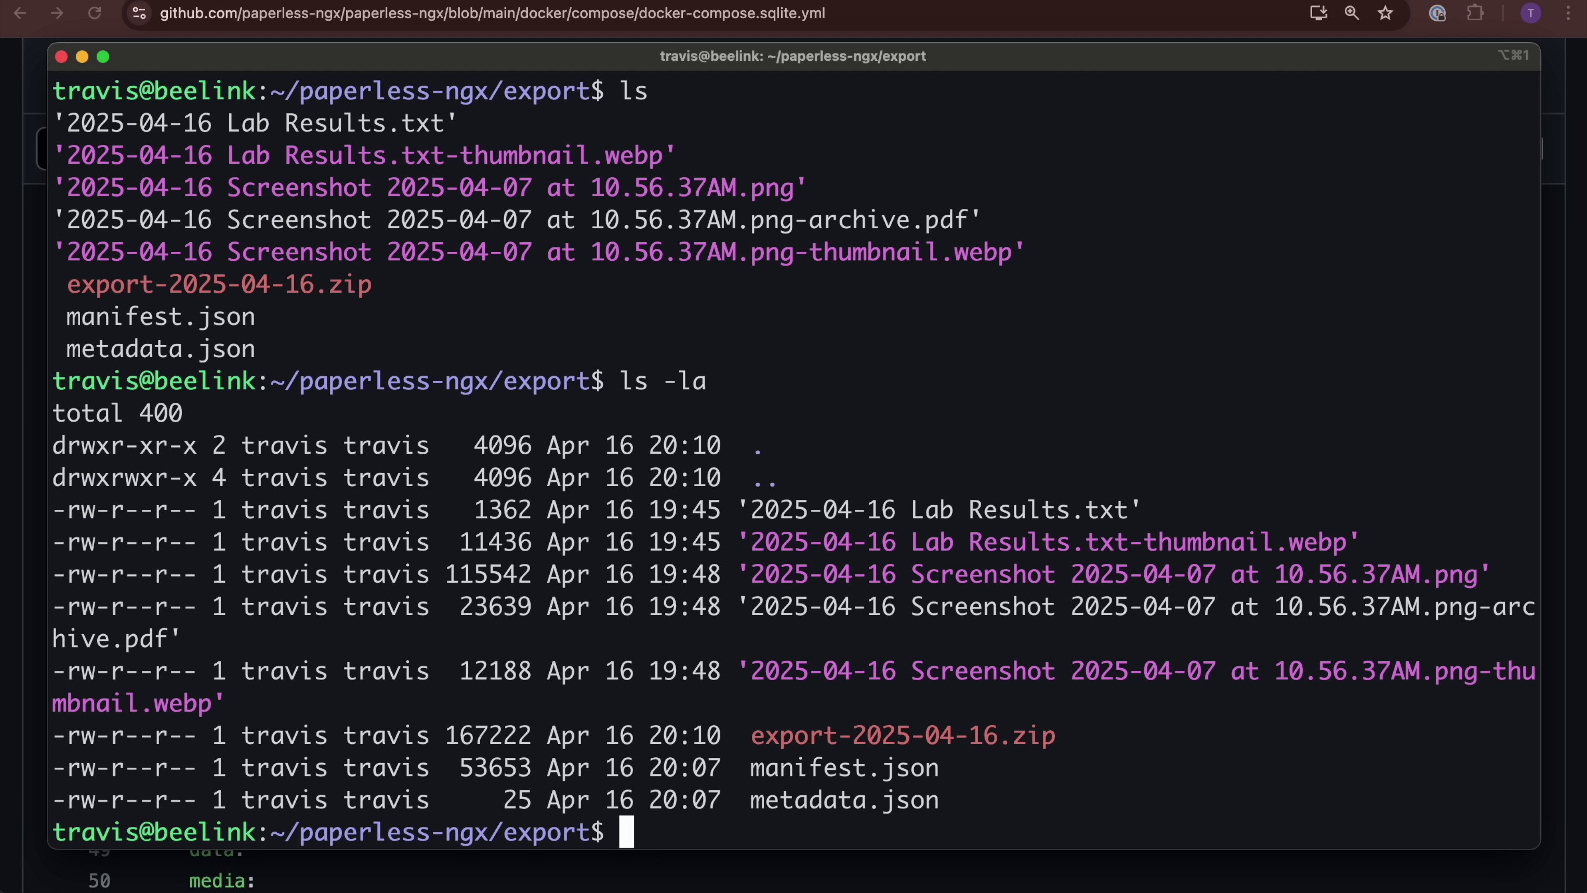
{"action": "double_click", "coordinate": [513, 730]}
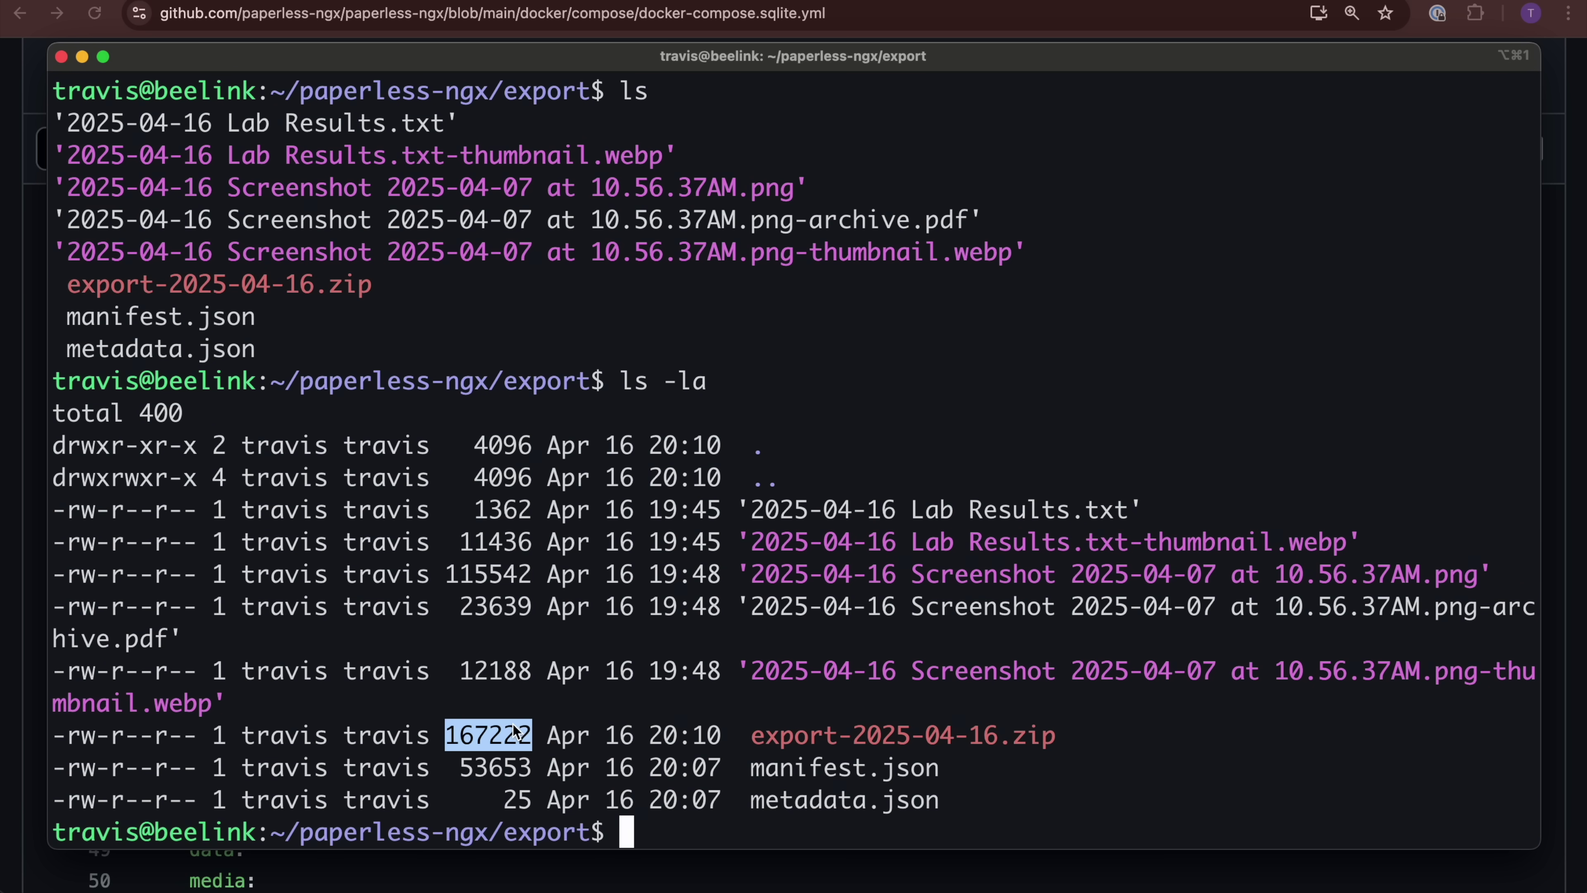
{"action": "left_click", "coordinate": [1061, 790]}
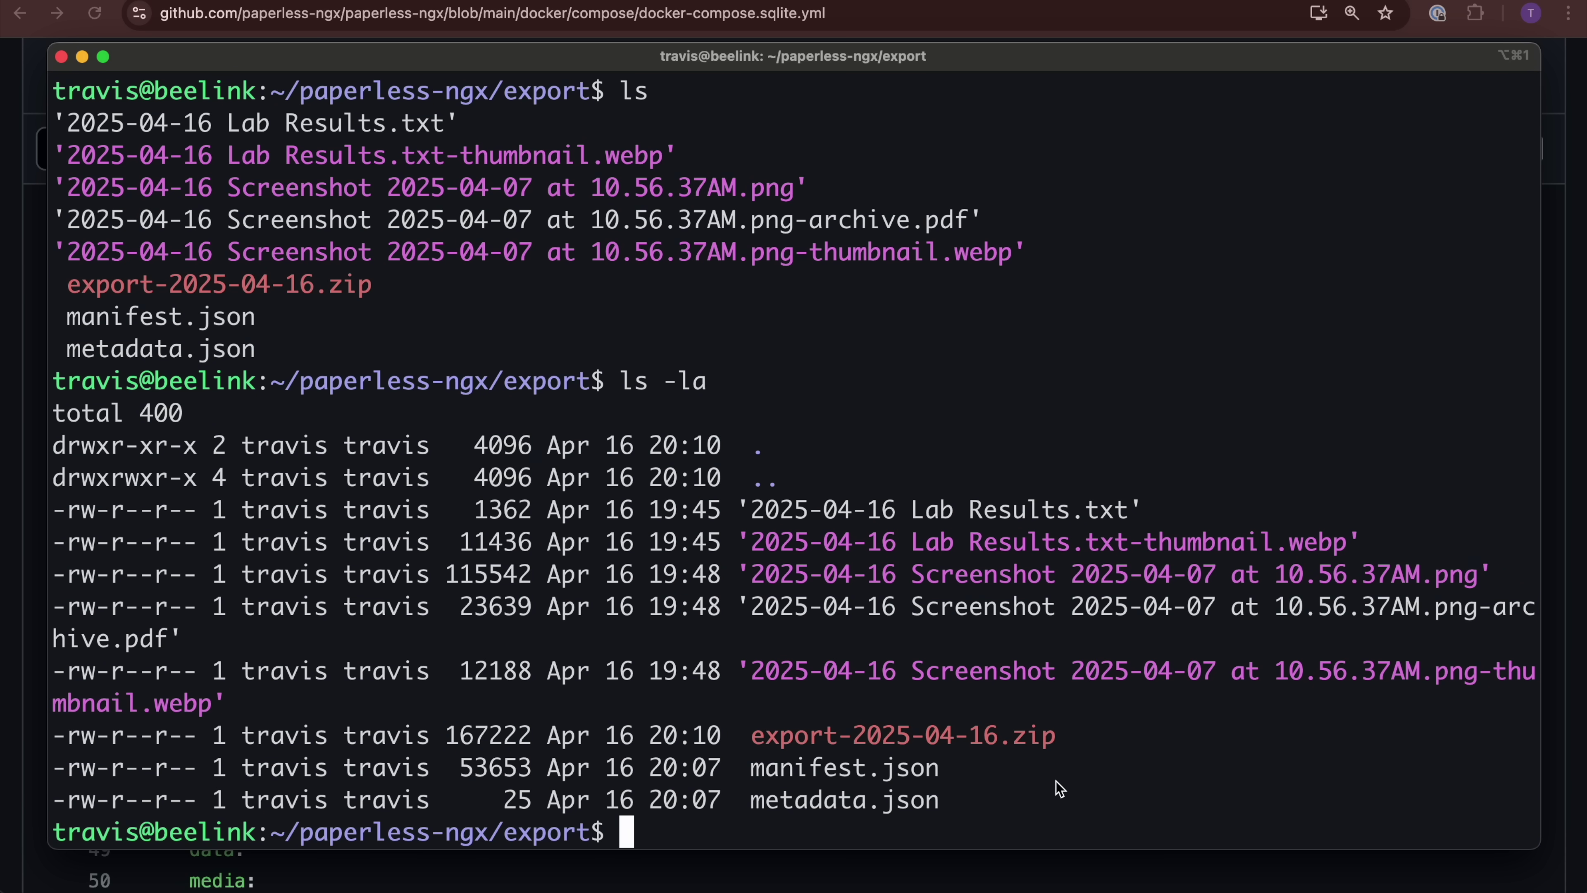
- Set the paperless_backup.sh cron line's hour to 12 and install the crontab
{"action": "type", "text": "cron"}
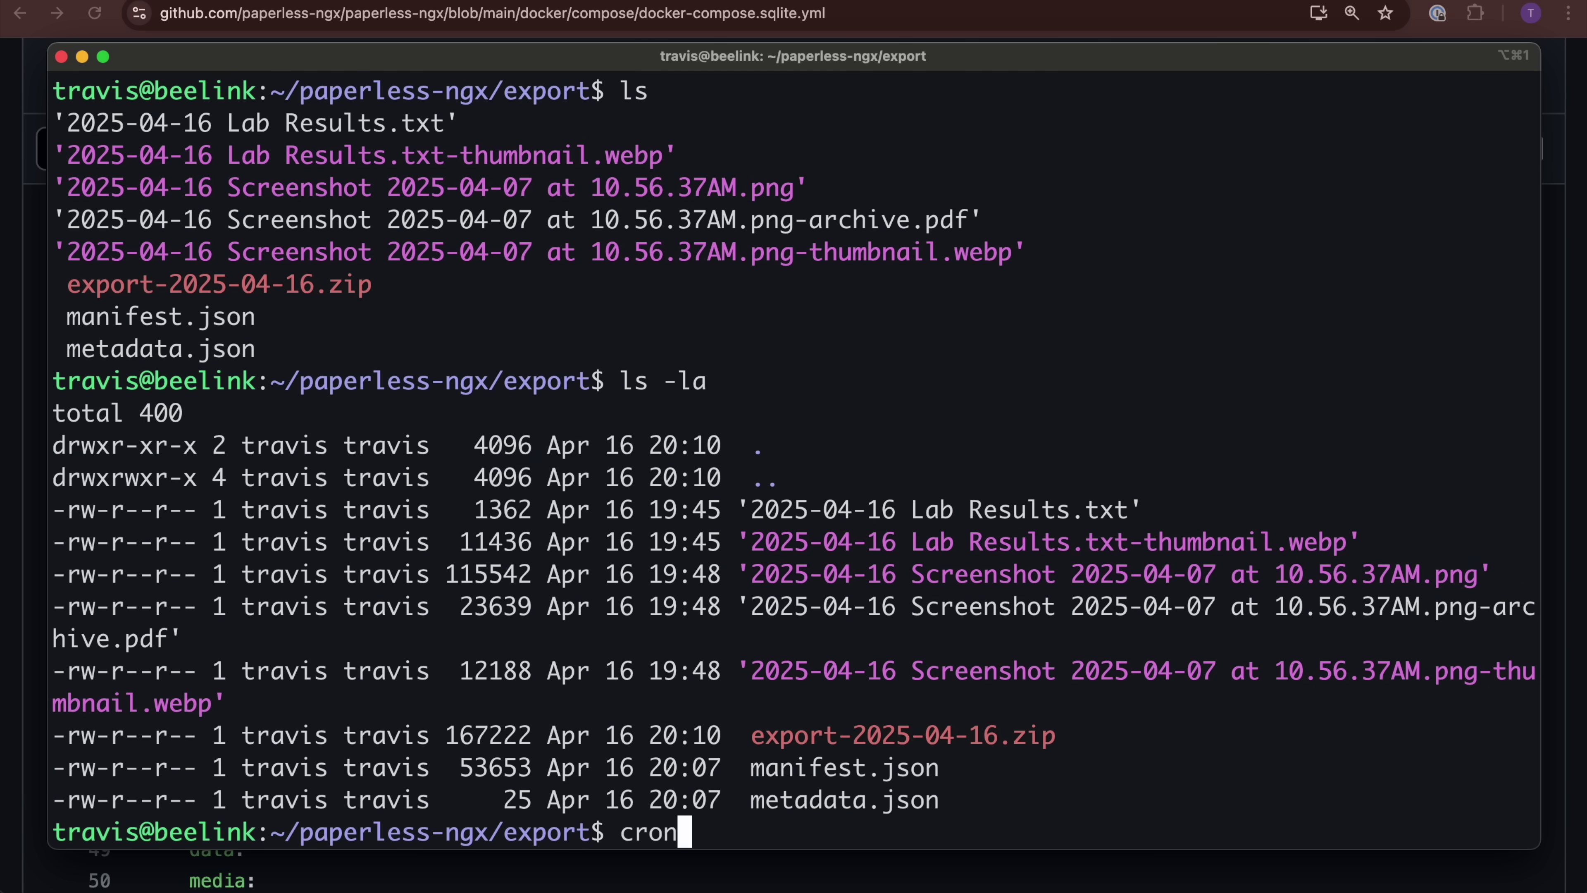
{"action": "type", "text": "tab -e"}
{"action": "key", "text": "Return"}
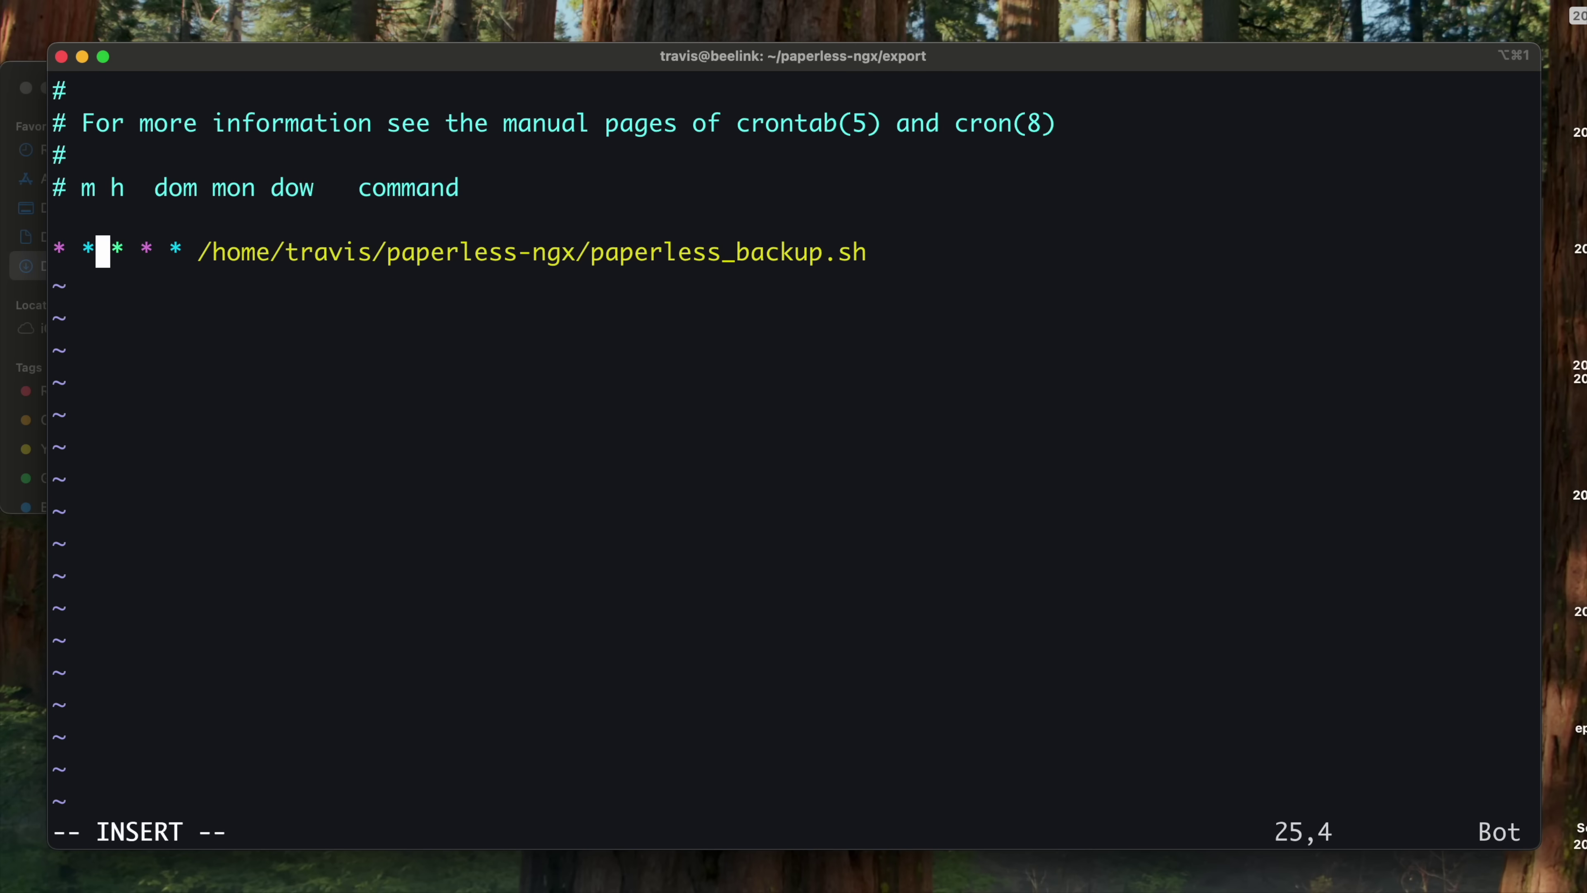
{"action": "key", "text": "BackSpace"}
{"action": "type", "text": "12"}
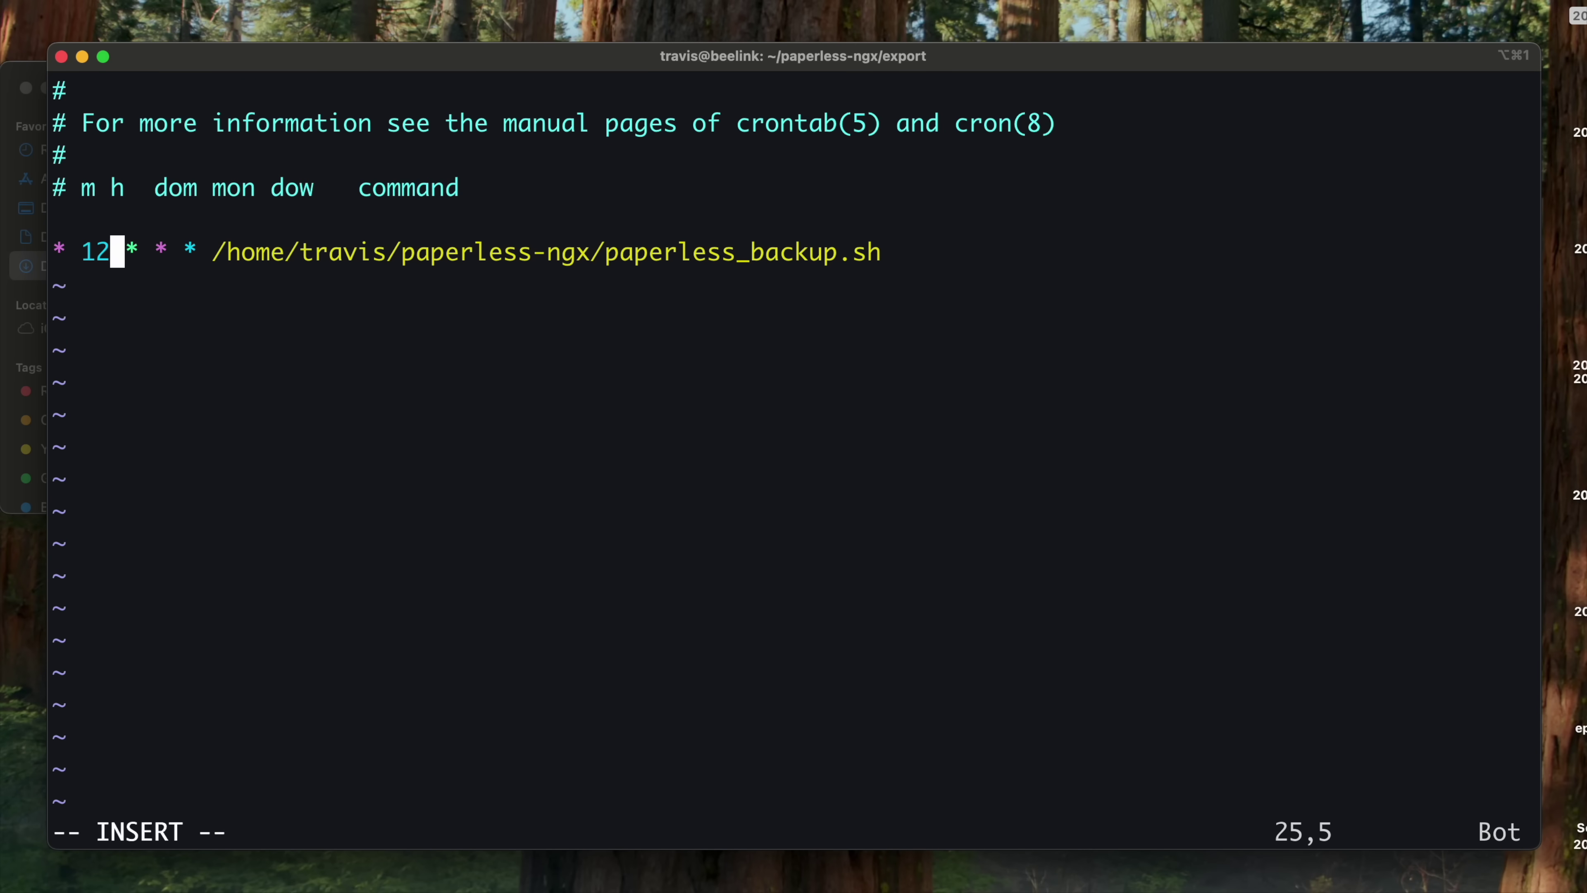
{"action": "key", "text": "Escape"}
{"action": "type", "text": ":wq"}
{"action": "key", "text": "Return"}
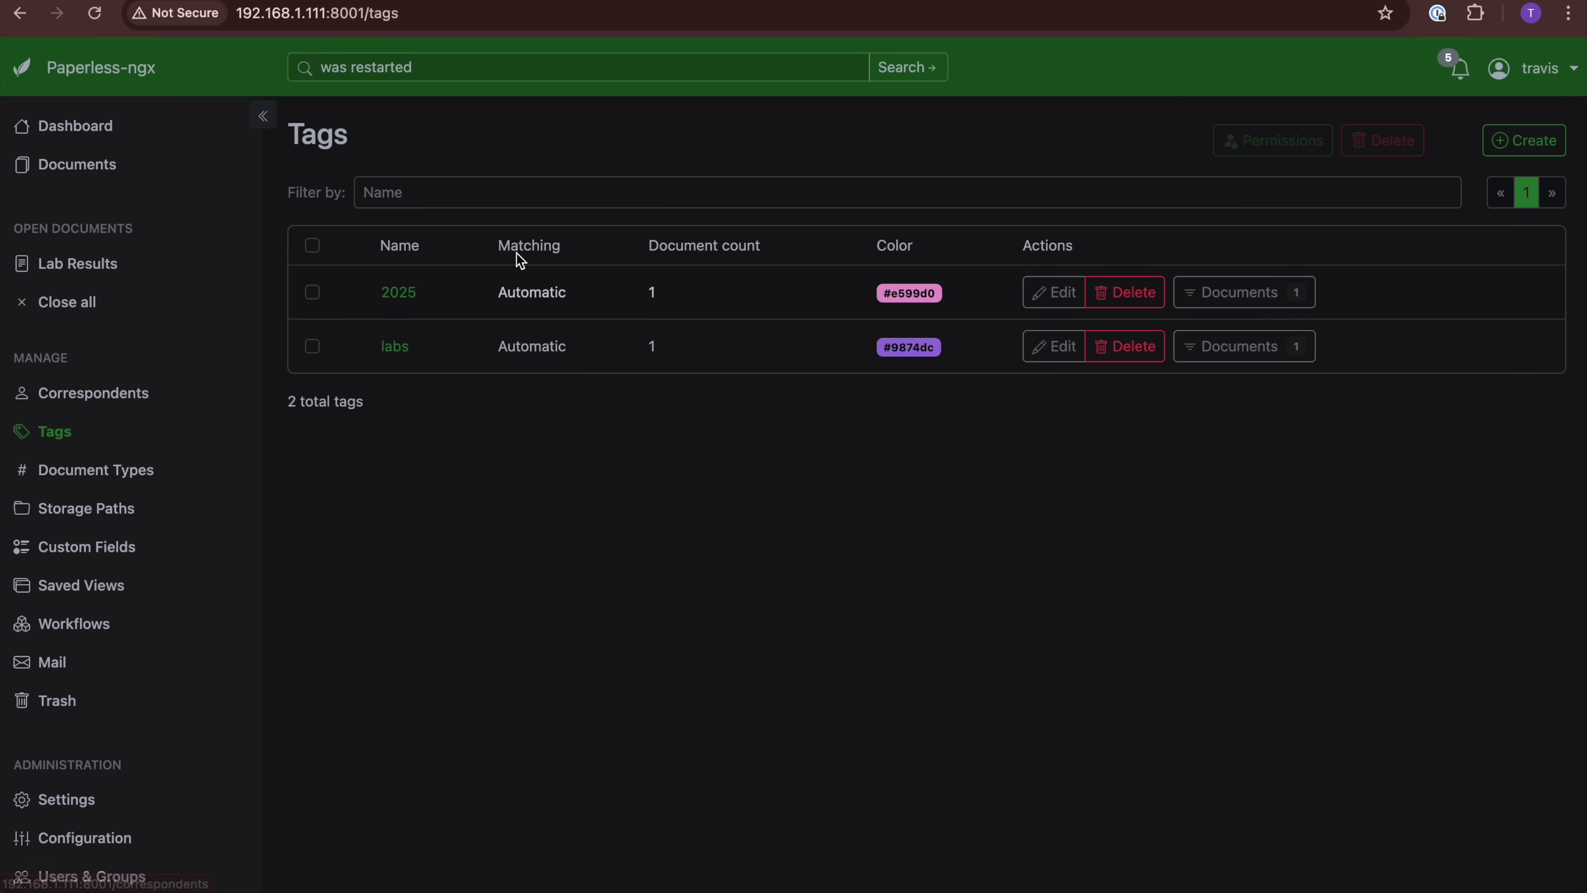
- Create a tag named TODO with the Inbox tag option ticked and save it
{"action": "left_click", "coordinate": [1537, 144]}
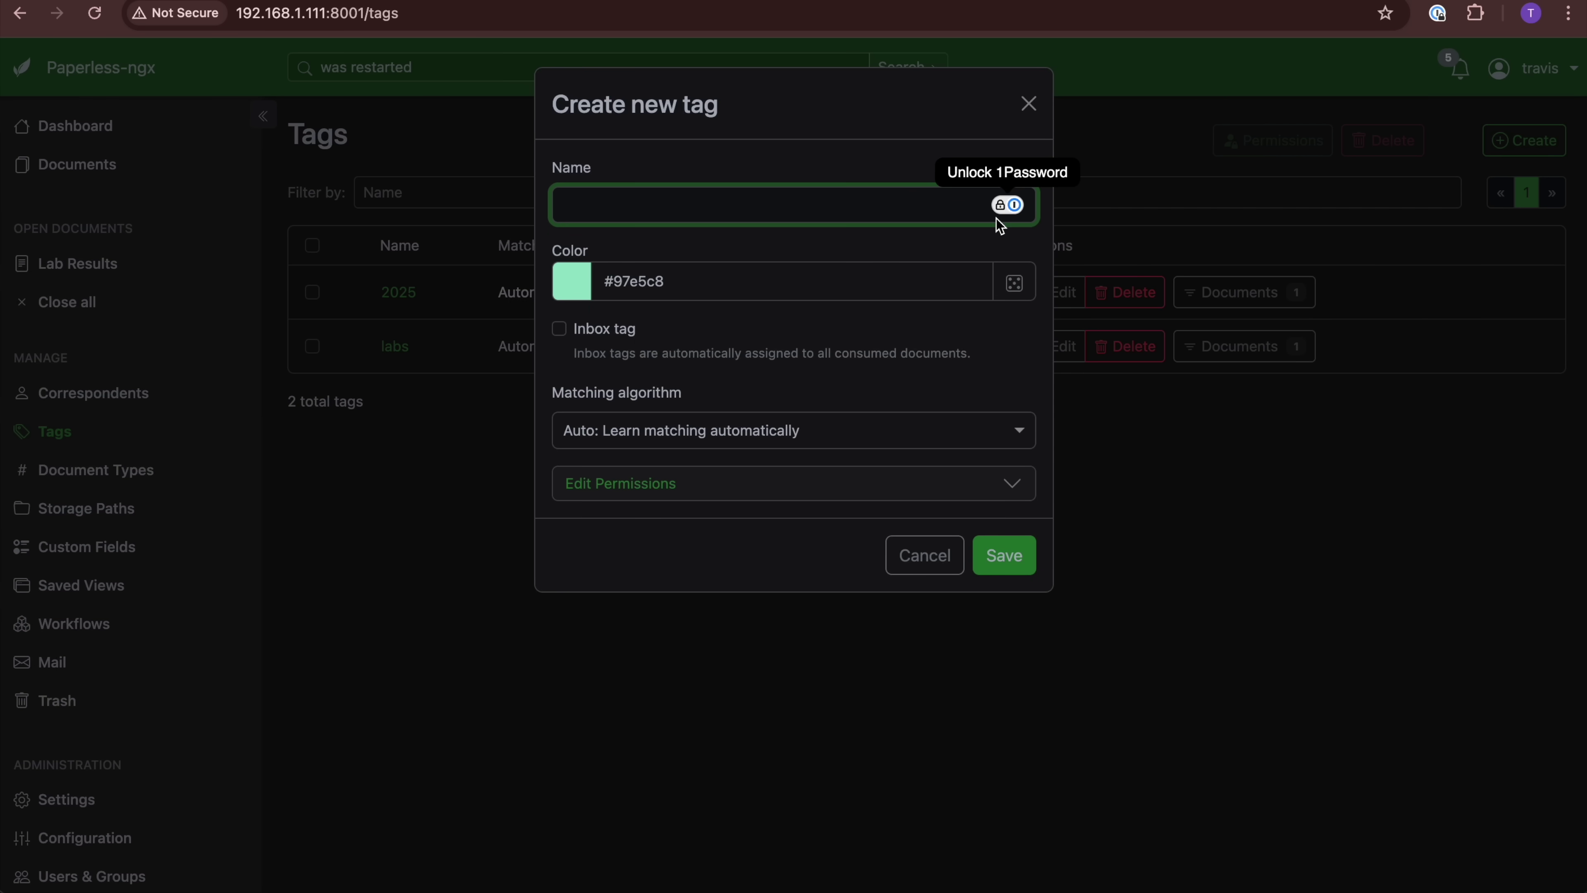
{"action": "type", "text": "TODO"}
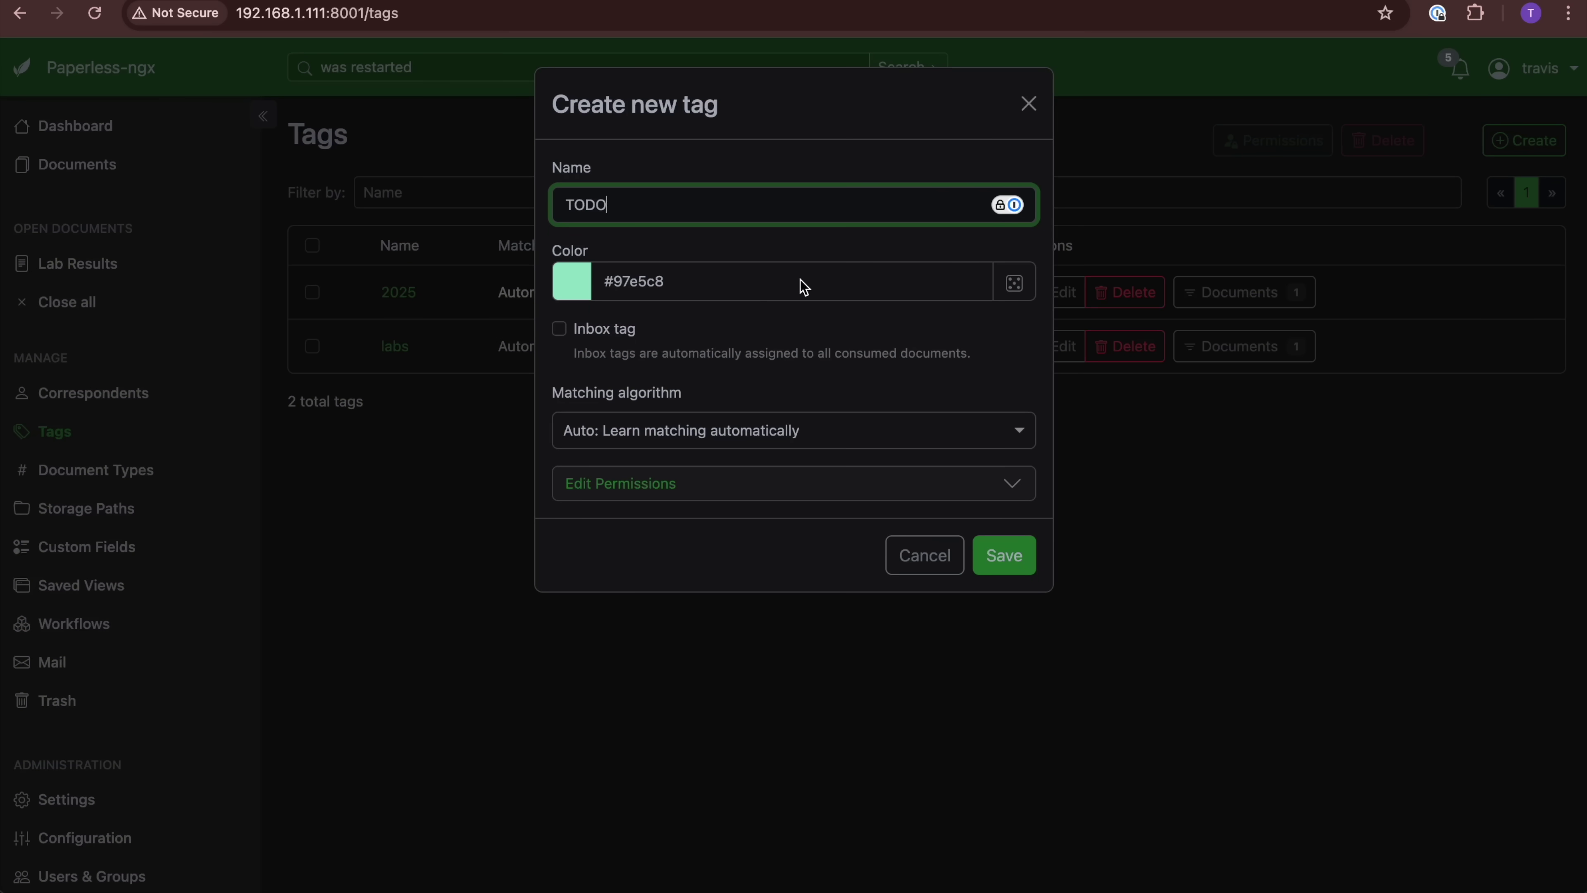
{"action": "left_click", "coordinate": [566, 327]}
{"action": "left_click", "coordinate": [561, 328]}
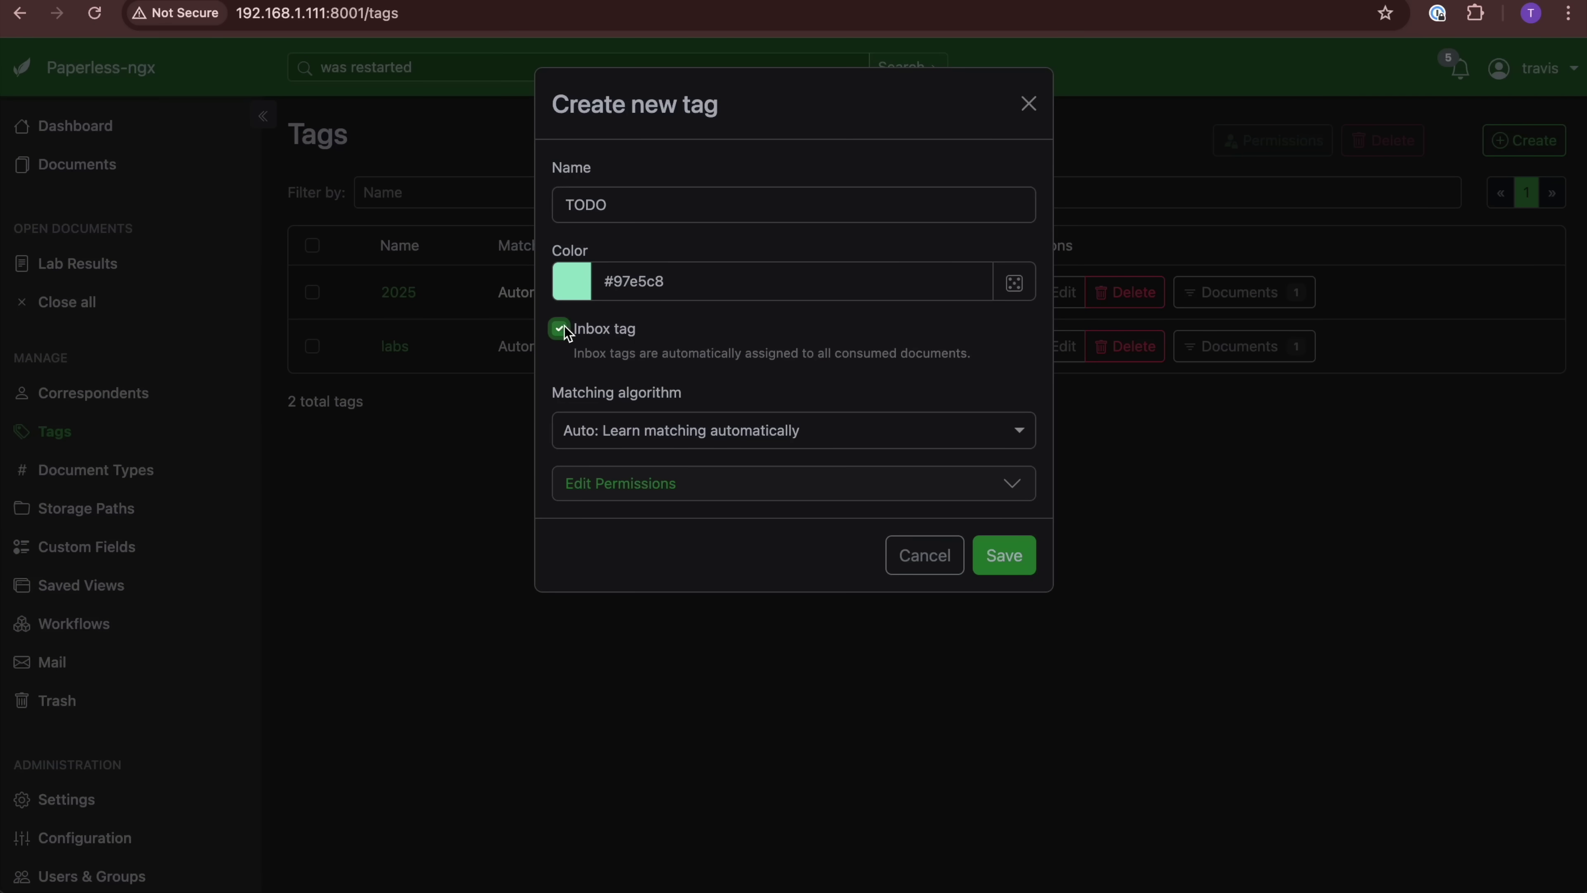
{"action": "left_click", "coordinate": [1025, 561]}
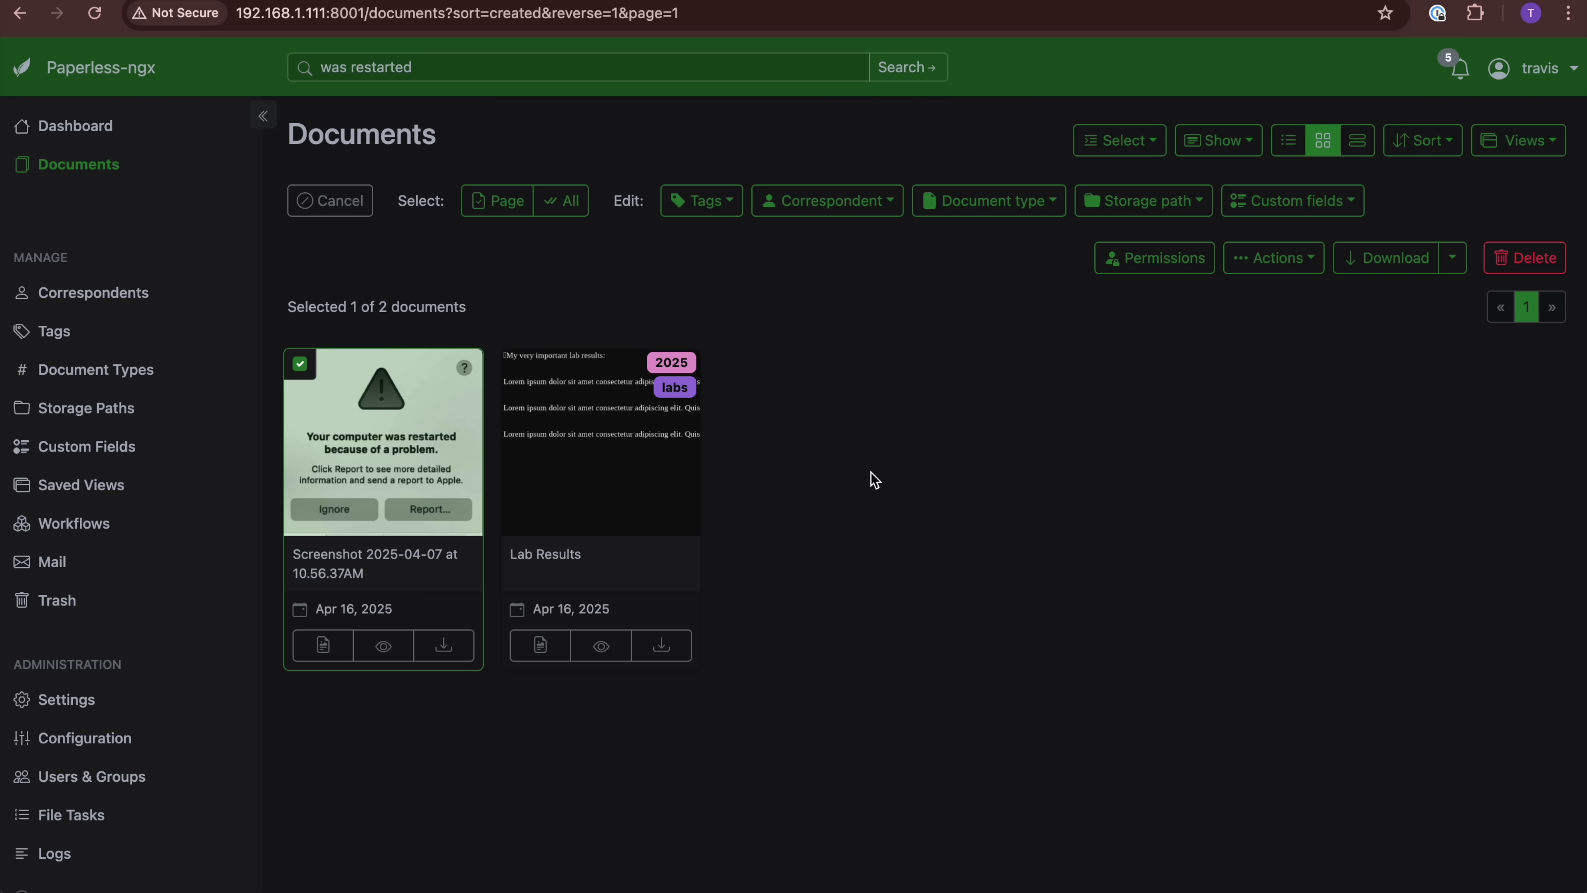
- Open Lab Results from the Documents list and select its archive serial number field
{"action": "double_click", "coordinate": [564, 431]}
{"action": "left_click", "coordinate": [508, 416]}
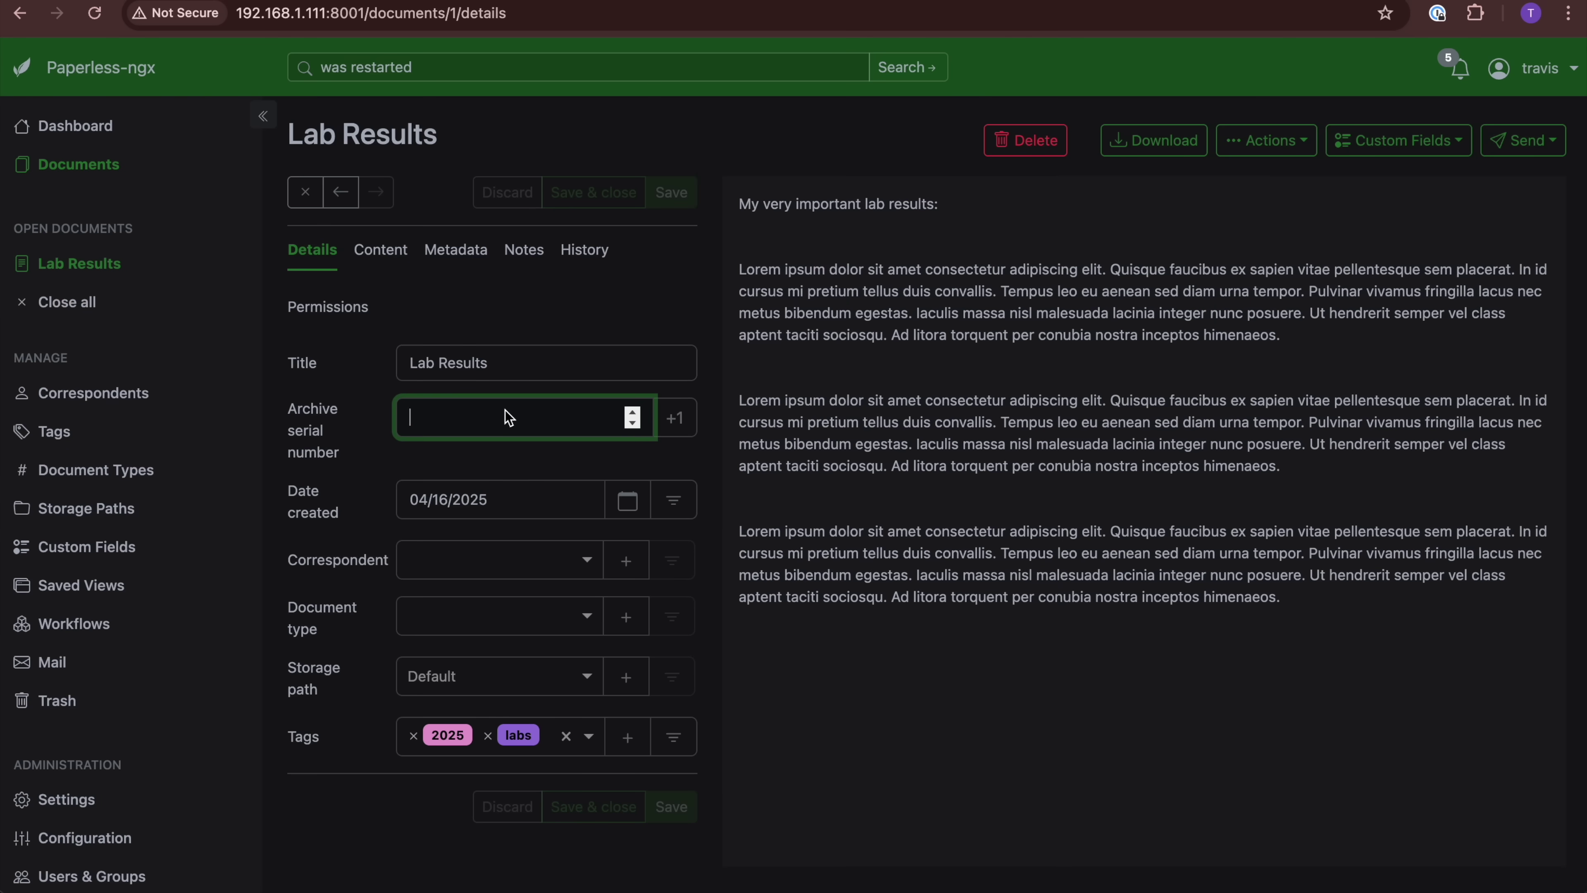